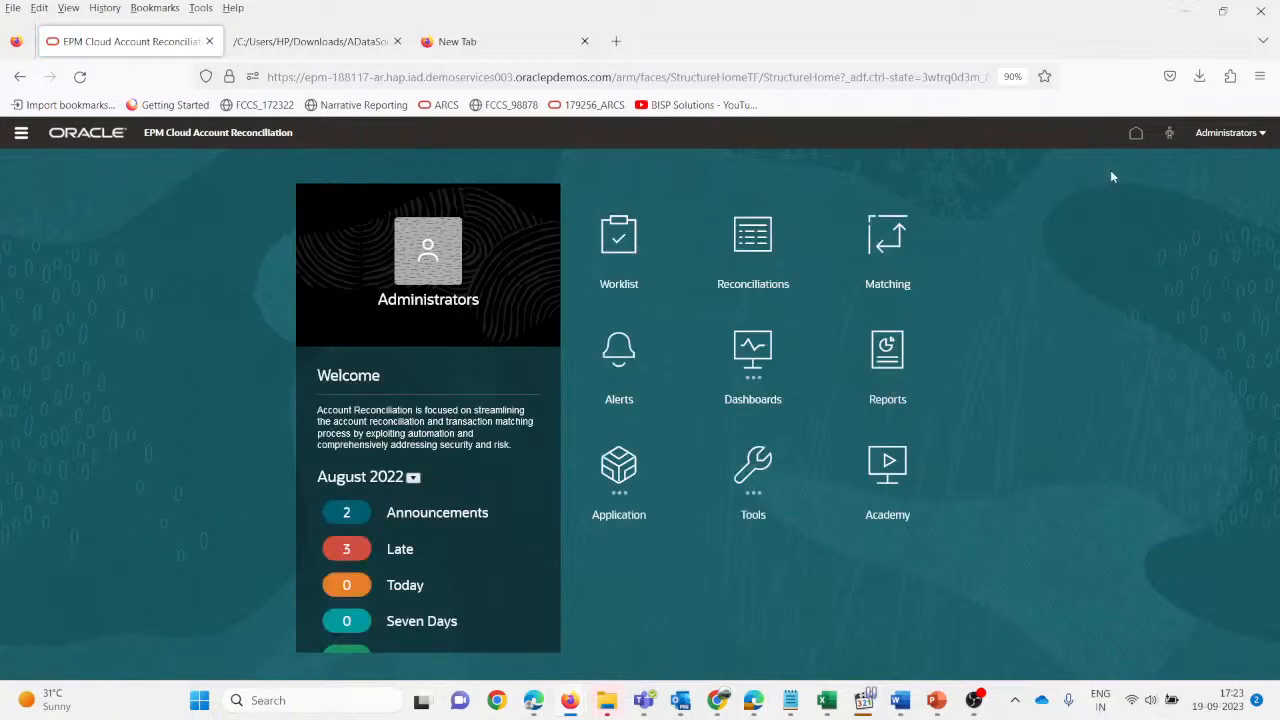
- Open Reports, view the Reconciliation Compliance and Transaction Matching report lists, and return to the home page
click(897, 357)
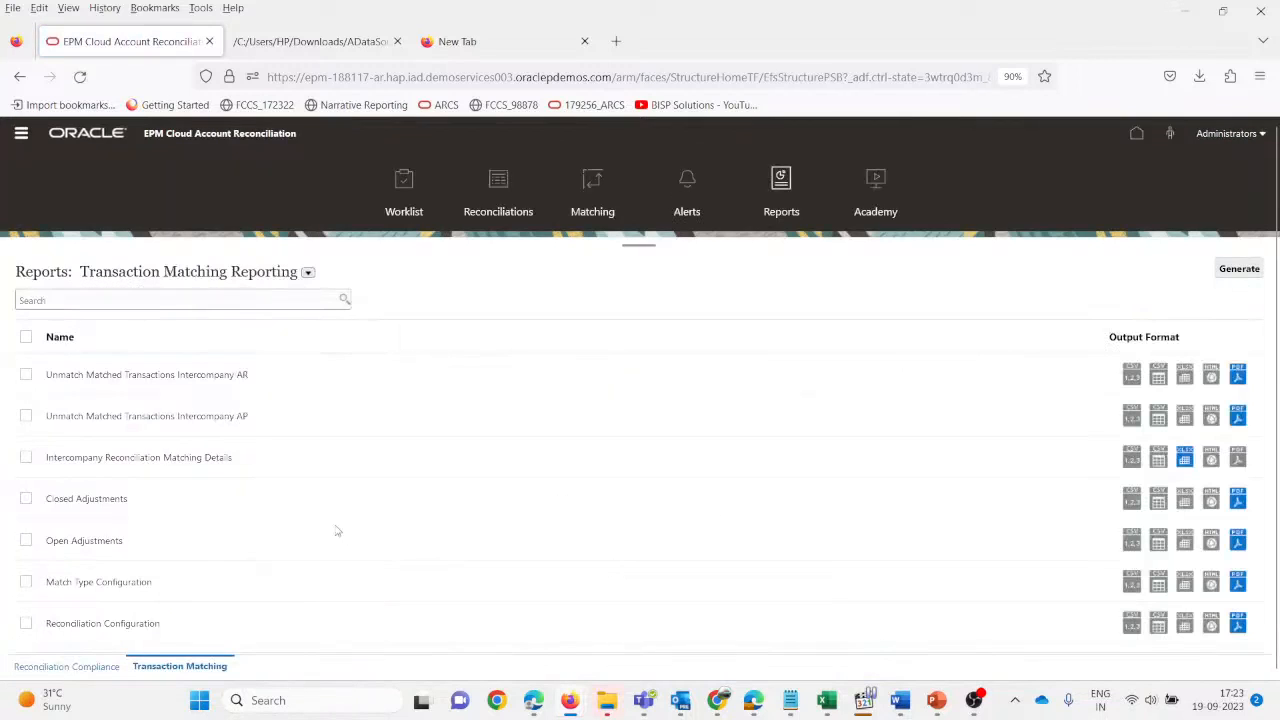
click(60, 668)
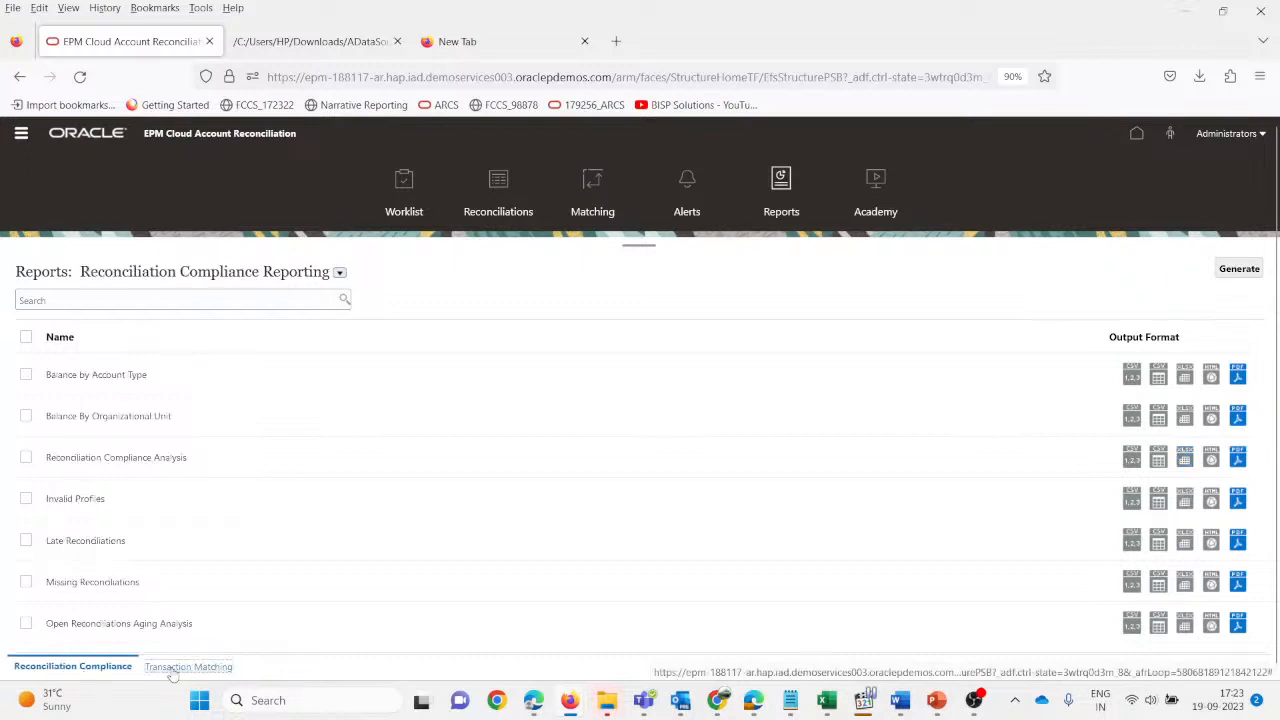
click(173, 669)
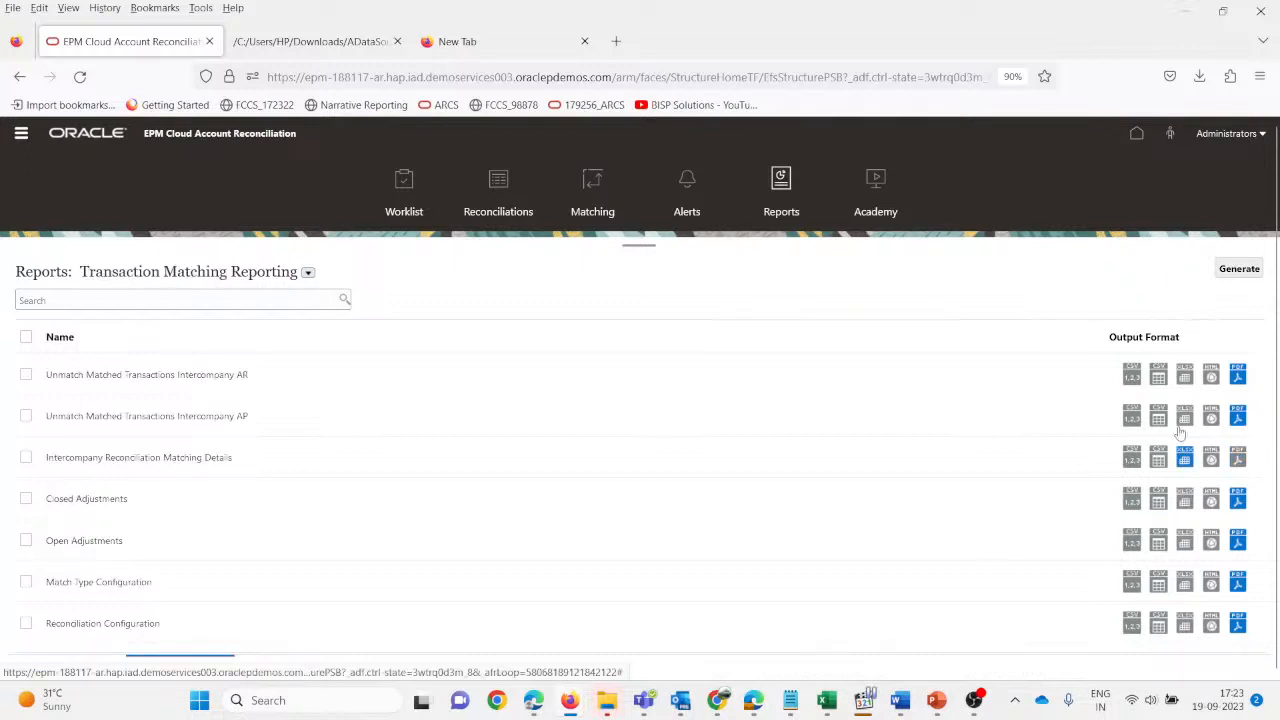
click(1136, 133)
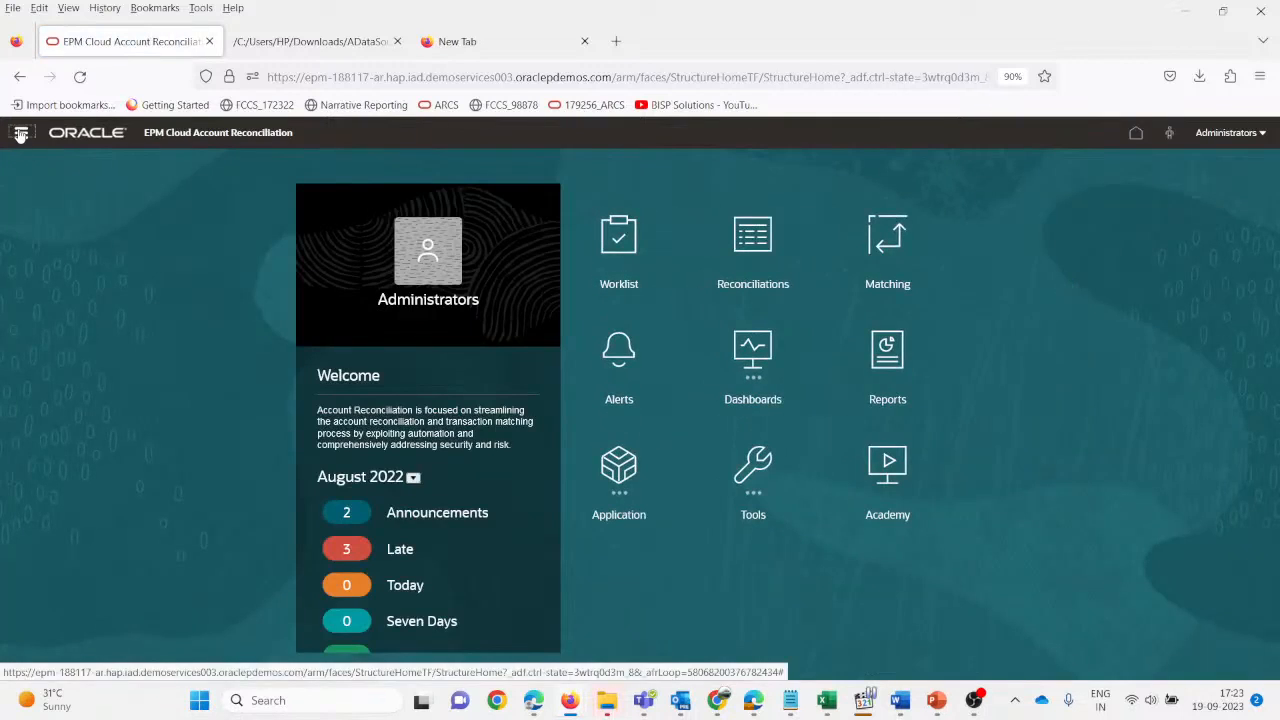
- Open Reports through the Navigator and browse the list of Reconciliation Compliance reports
click(20, 135)
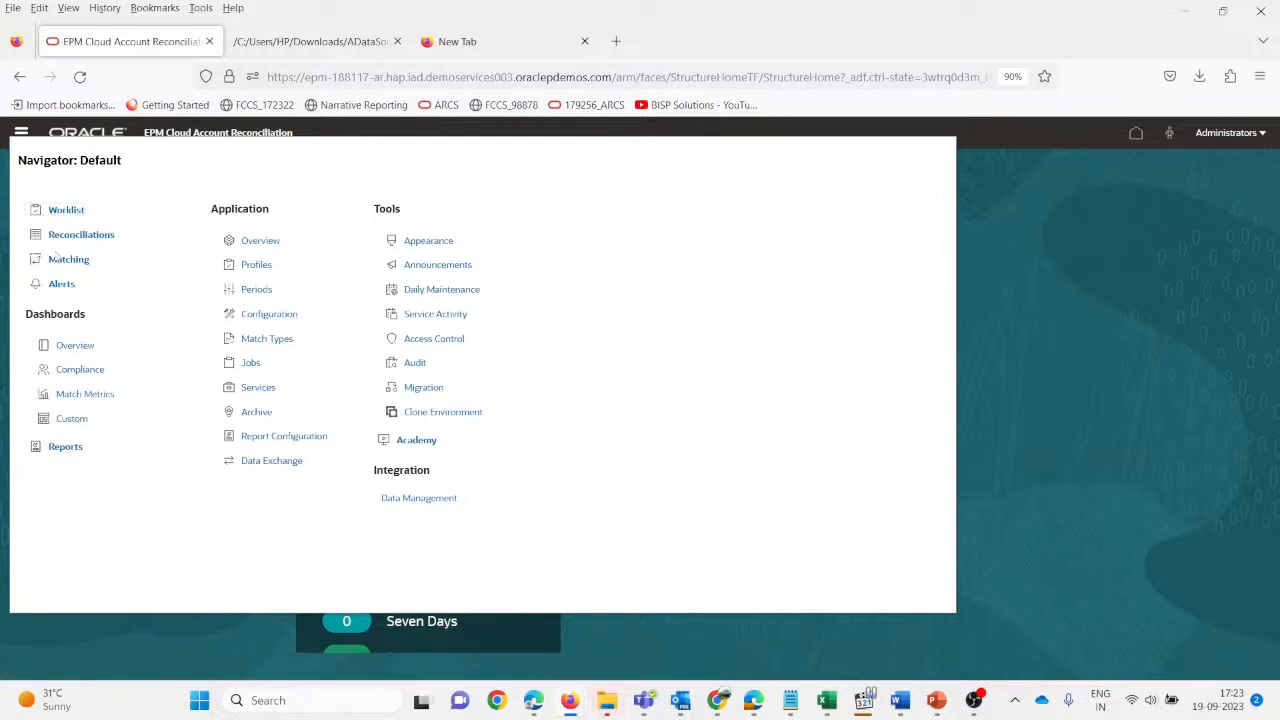
click(65, 447)
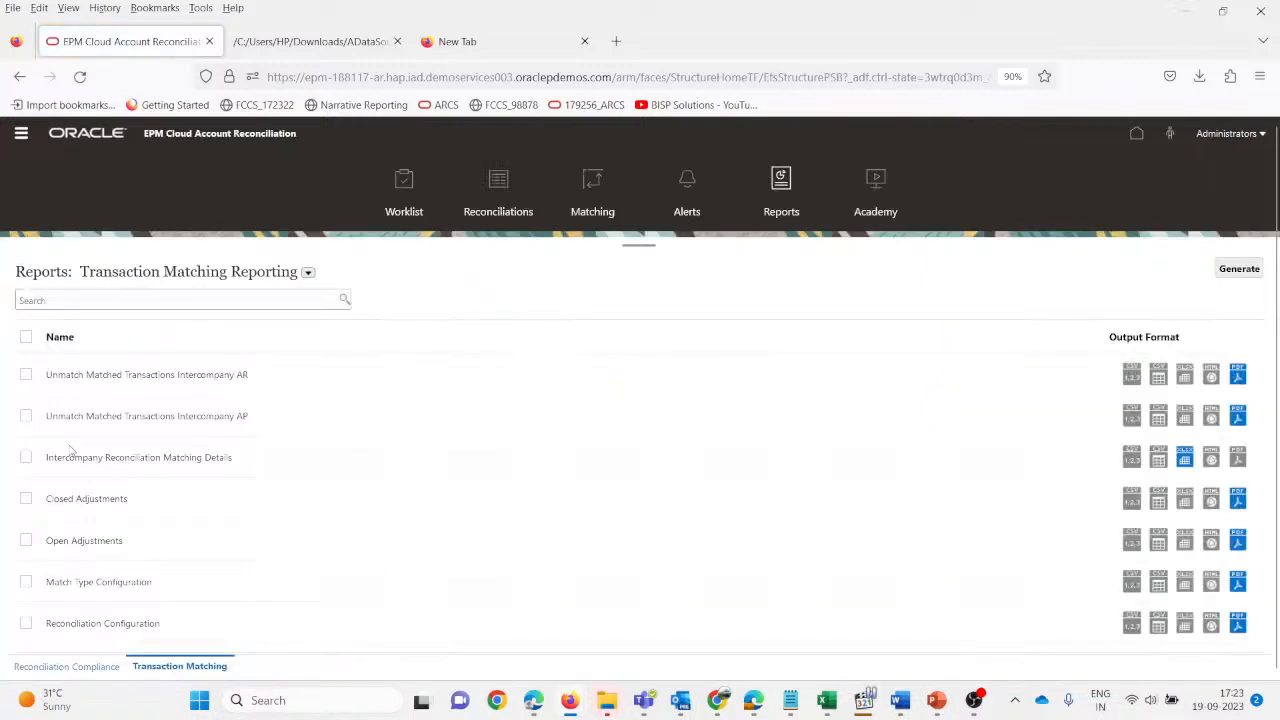
click(57, 667)
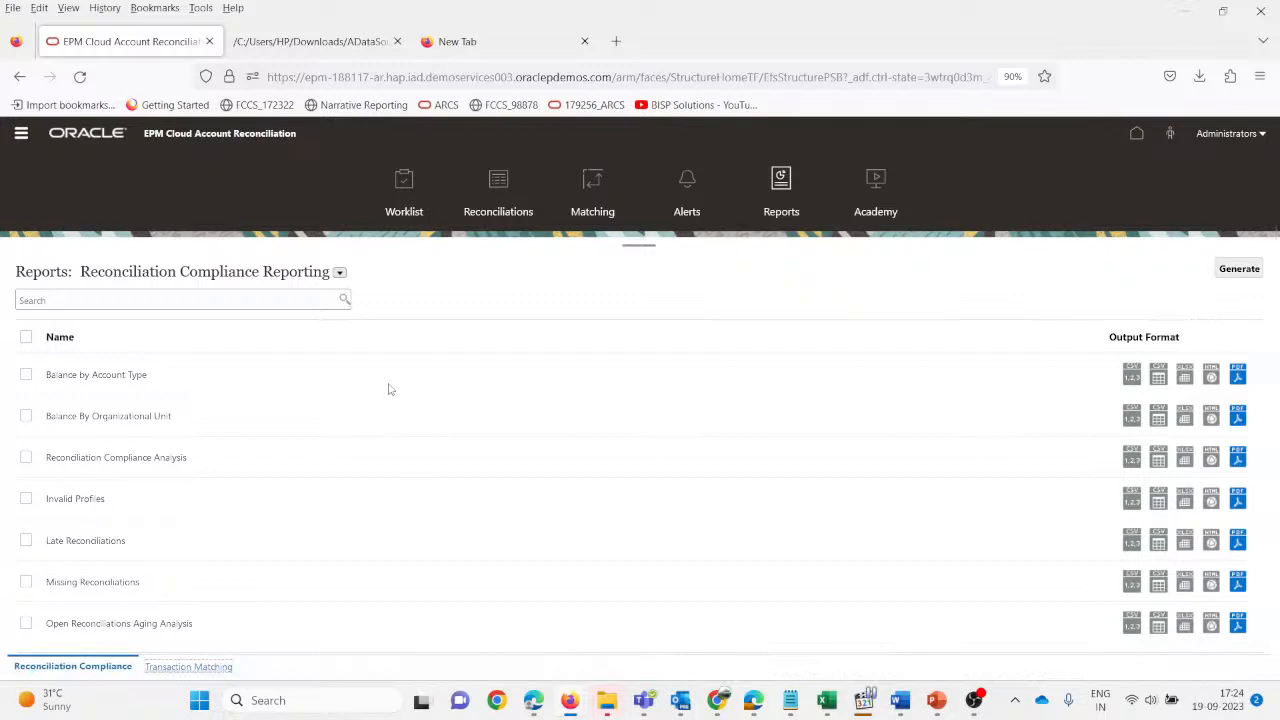
scroll(390, 390, down, 5)
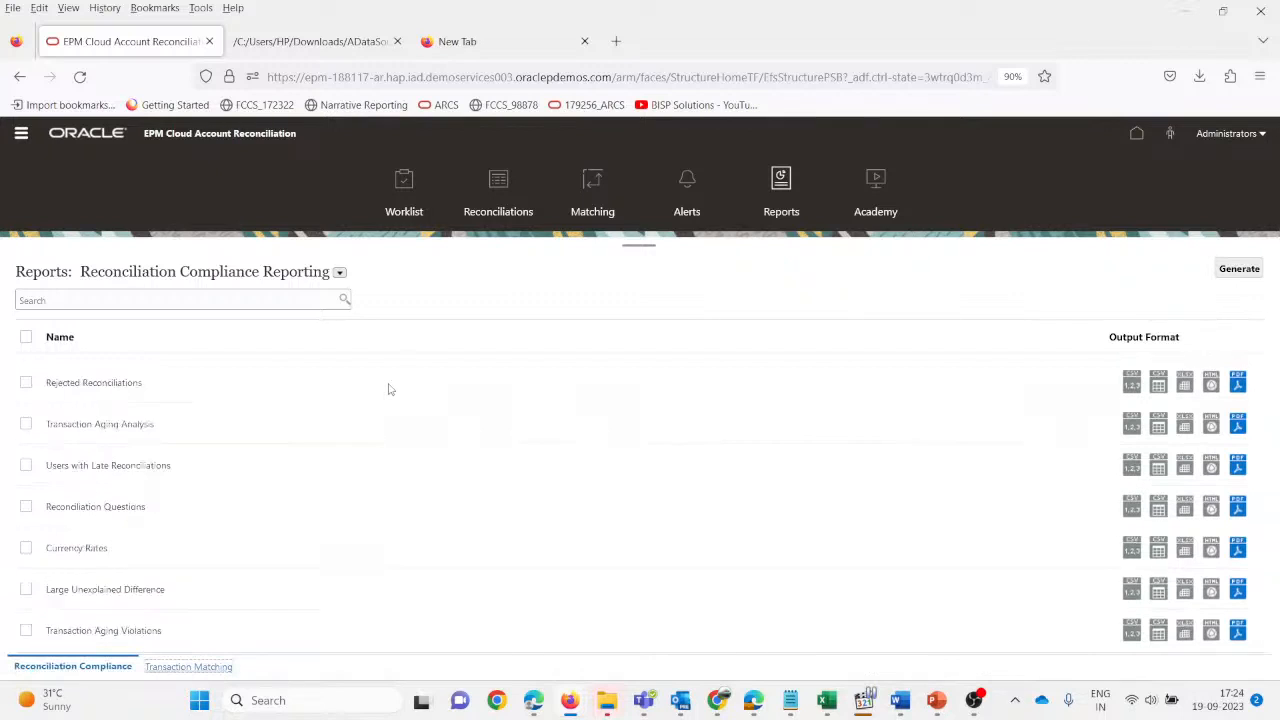
scroll(243, 577, up, 5)
- Look through the Reconciliation Manager and Flux Analysis report groups, and return to browsing the Reconciliation Compliance Reporting group
click(340, 272)
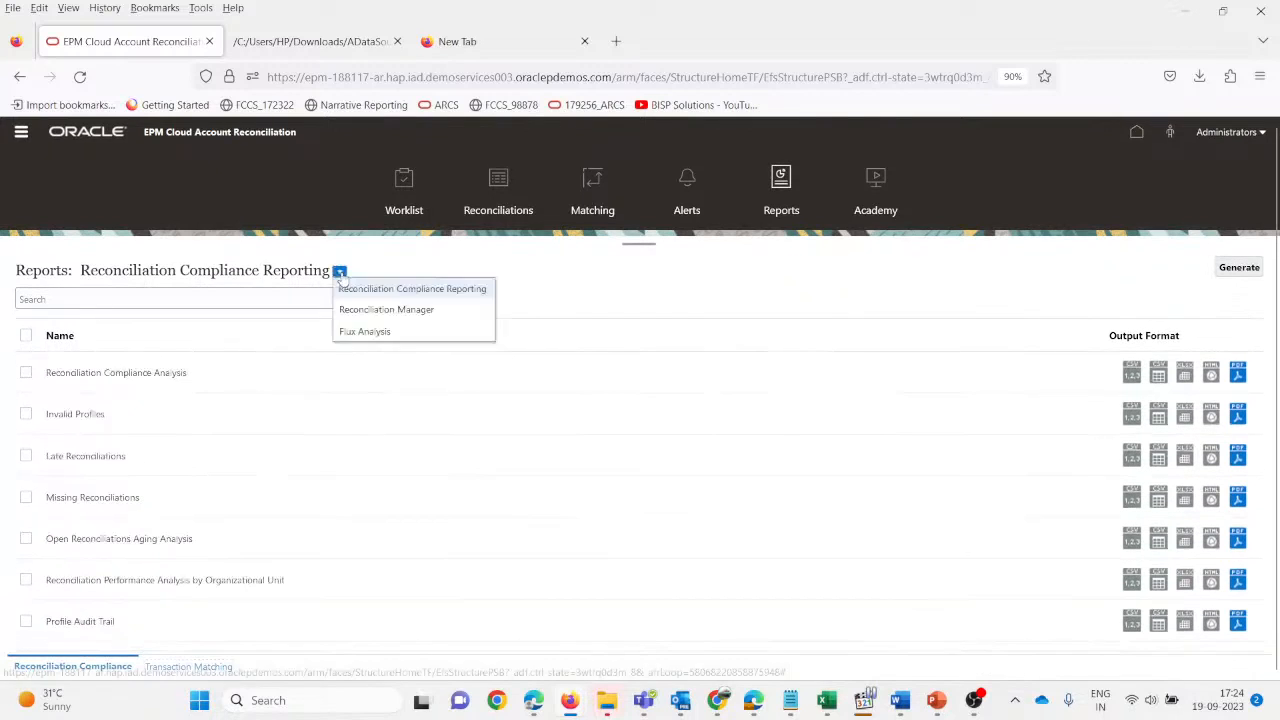
click(436, 310)
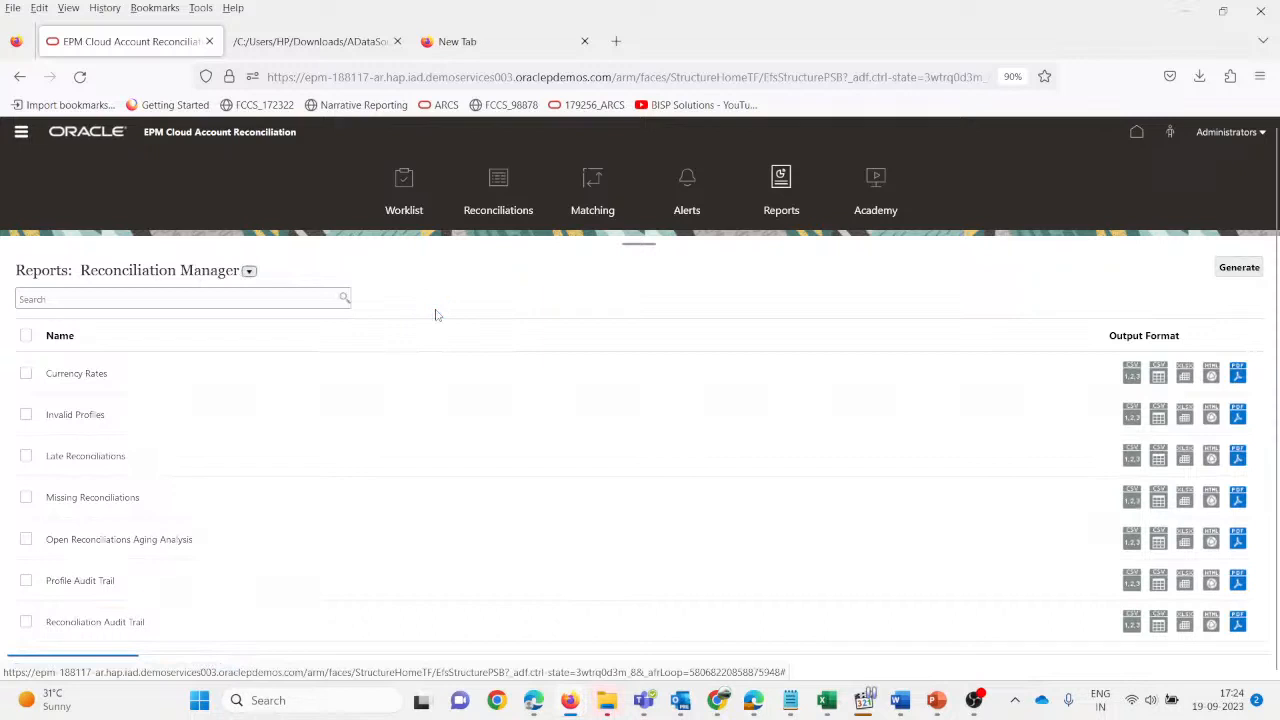
click(249, 271)
click(280, 332)
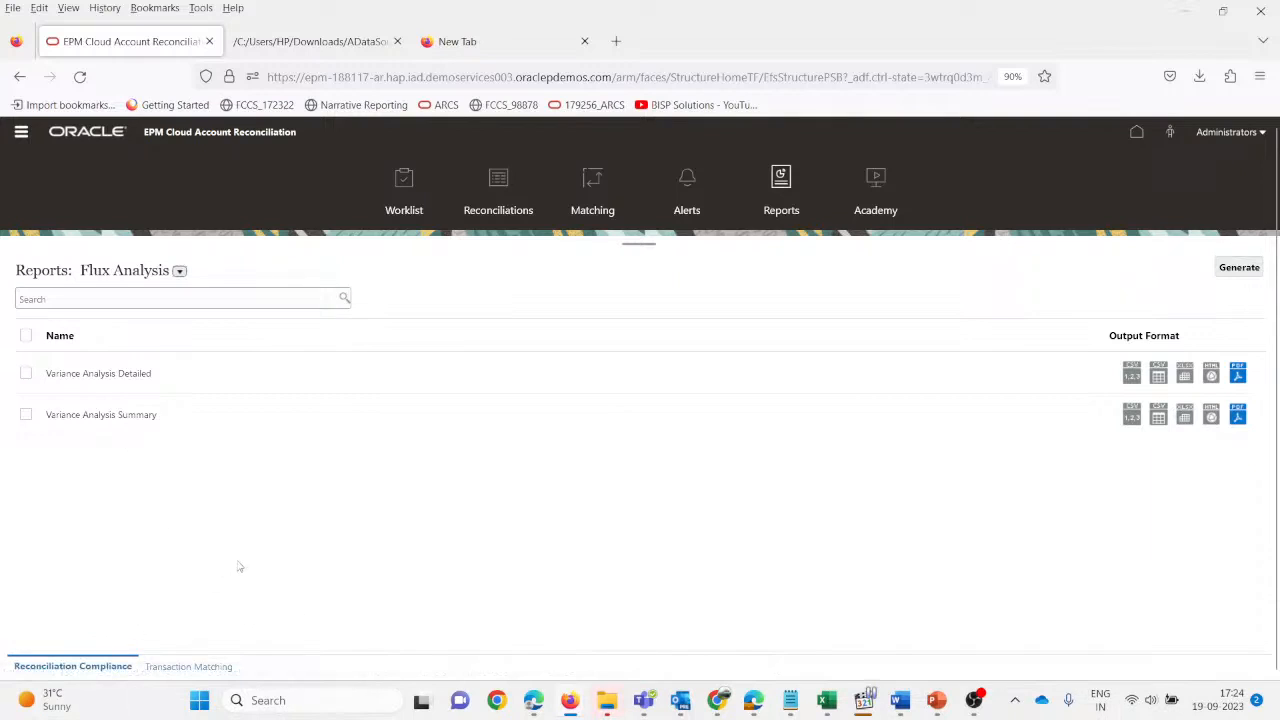
click(181, 273)
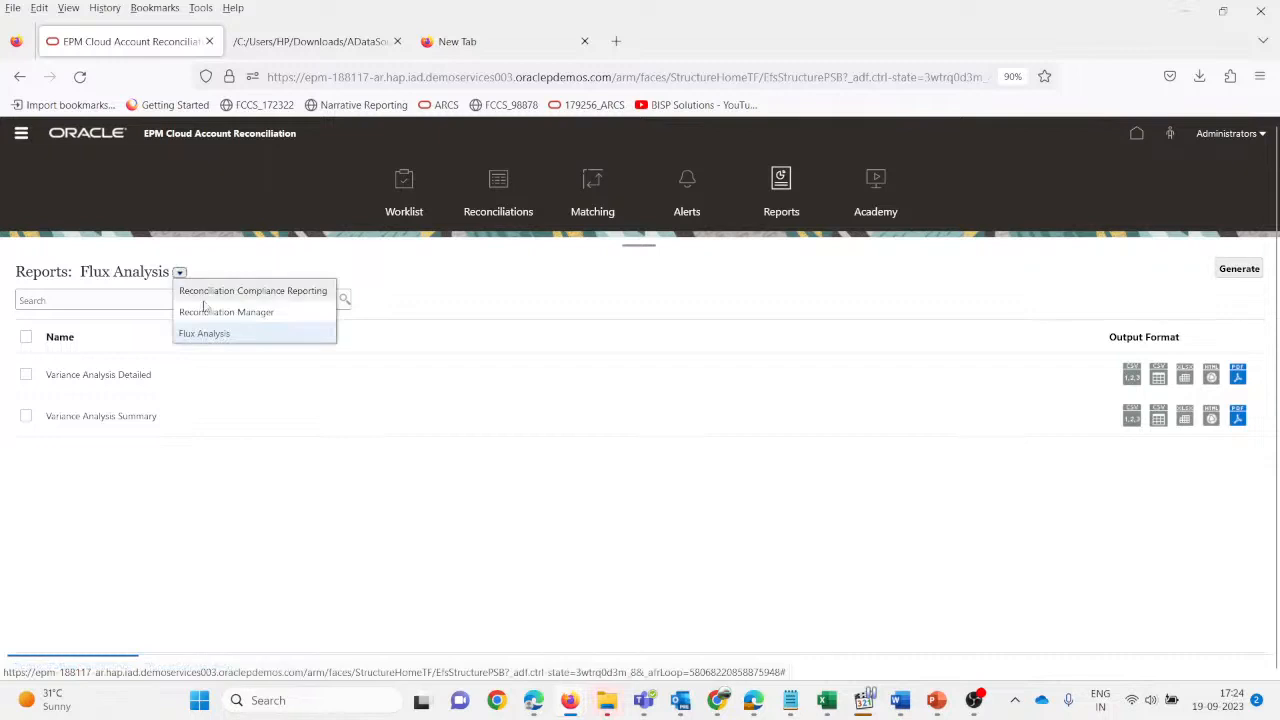
click(215, 287)
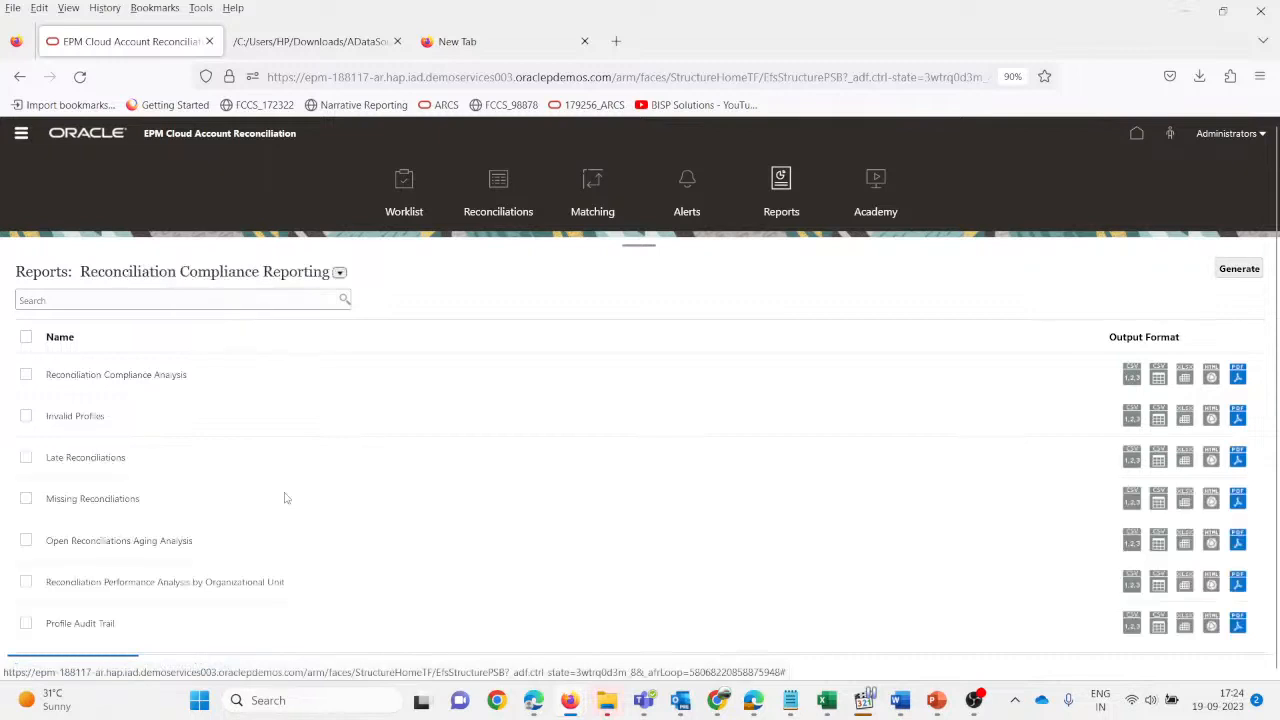
scroll(93, 470, down, 8)
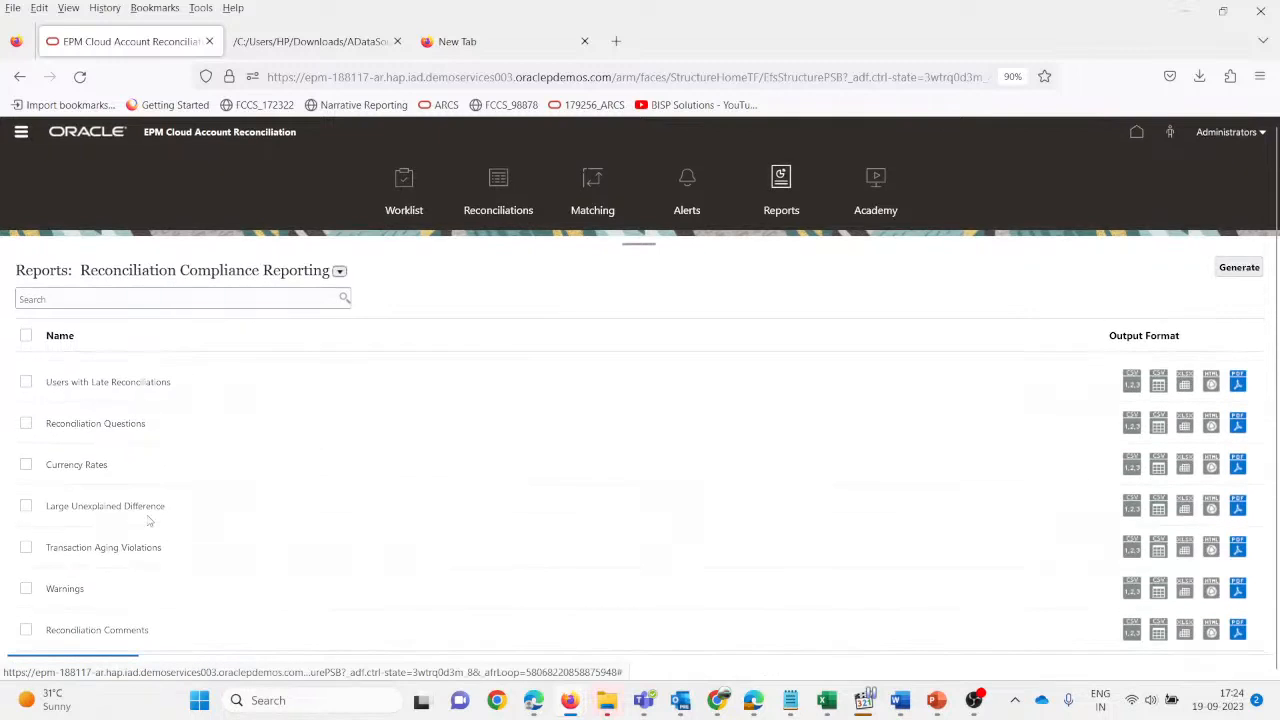
scroll(42, 550, up, 8)
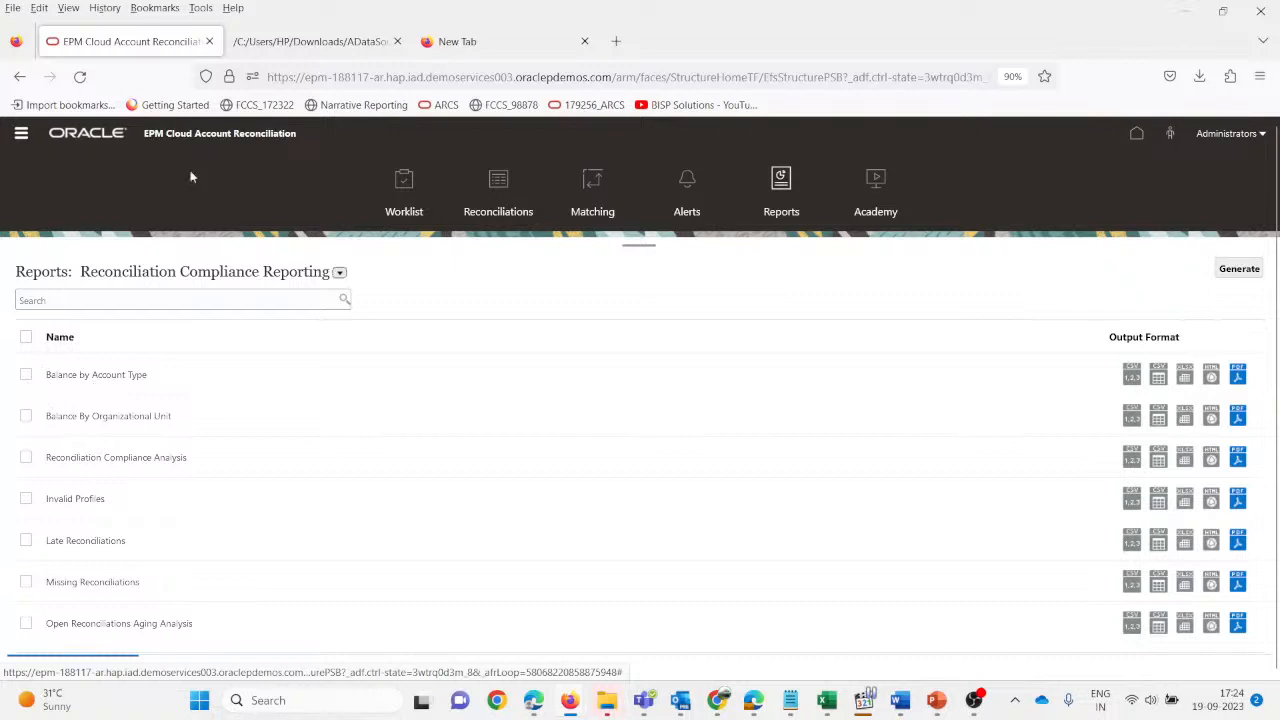
- Select the Balance by Account Type report with the CSV (1,2,3) output format and open its generation parameters
click(26, 376)
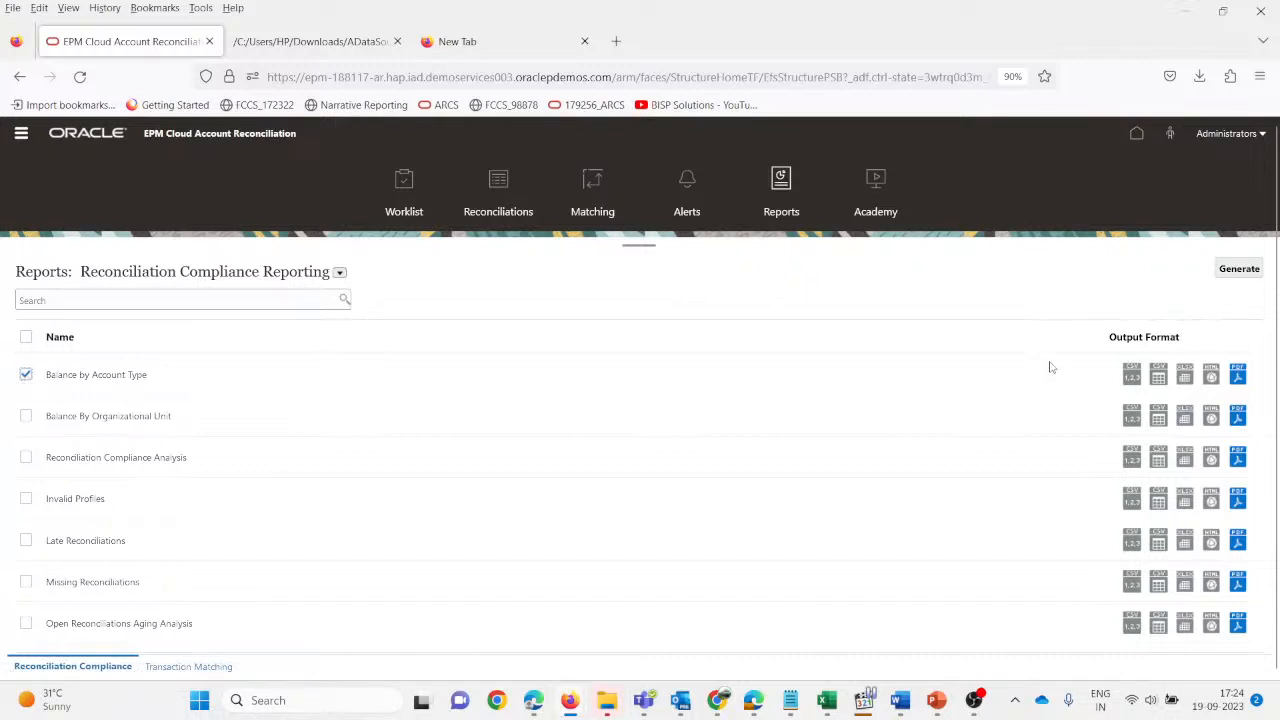
click(1131, 375)
click(1238, 270)
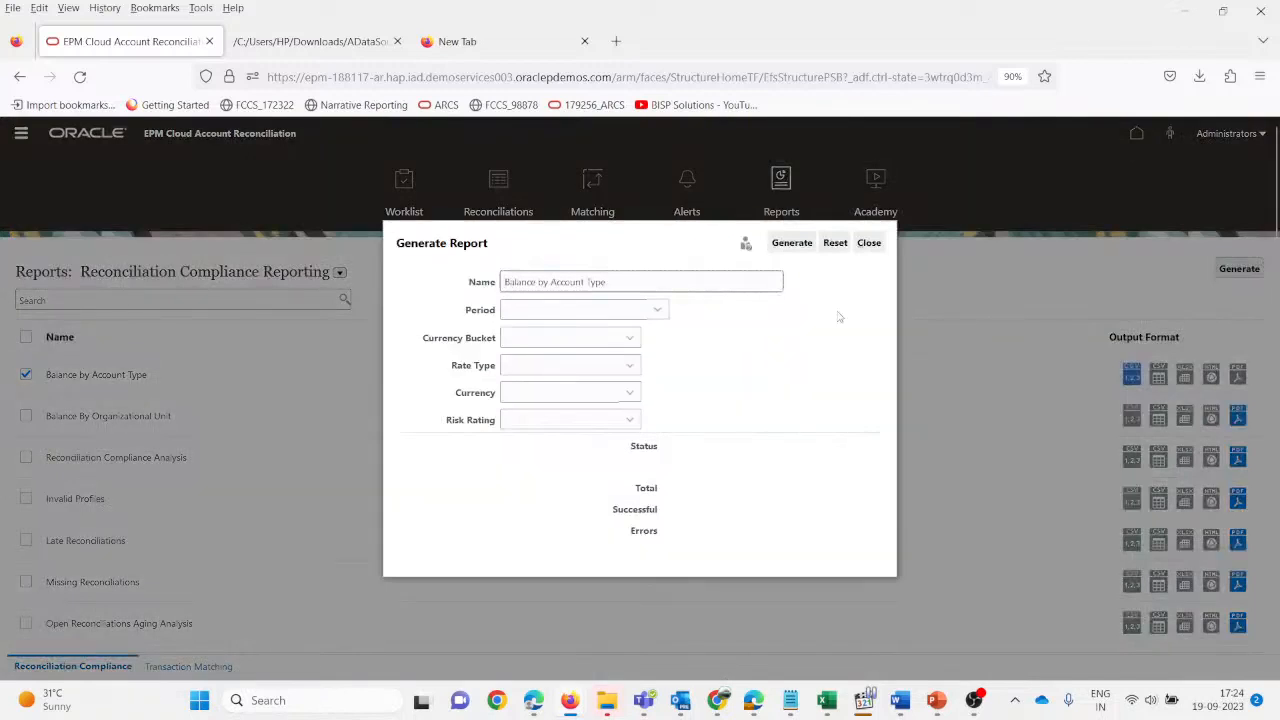
- Generate the Balance by Account Type report for the June 2022 period, leaving the other parameters blank
click(657, 310)
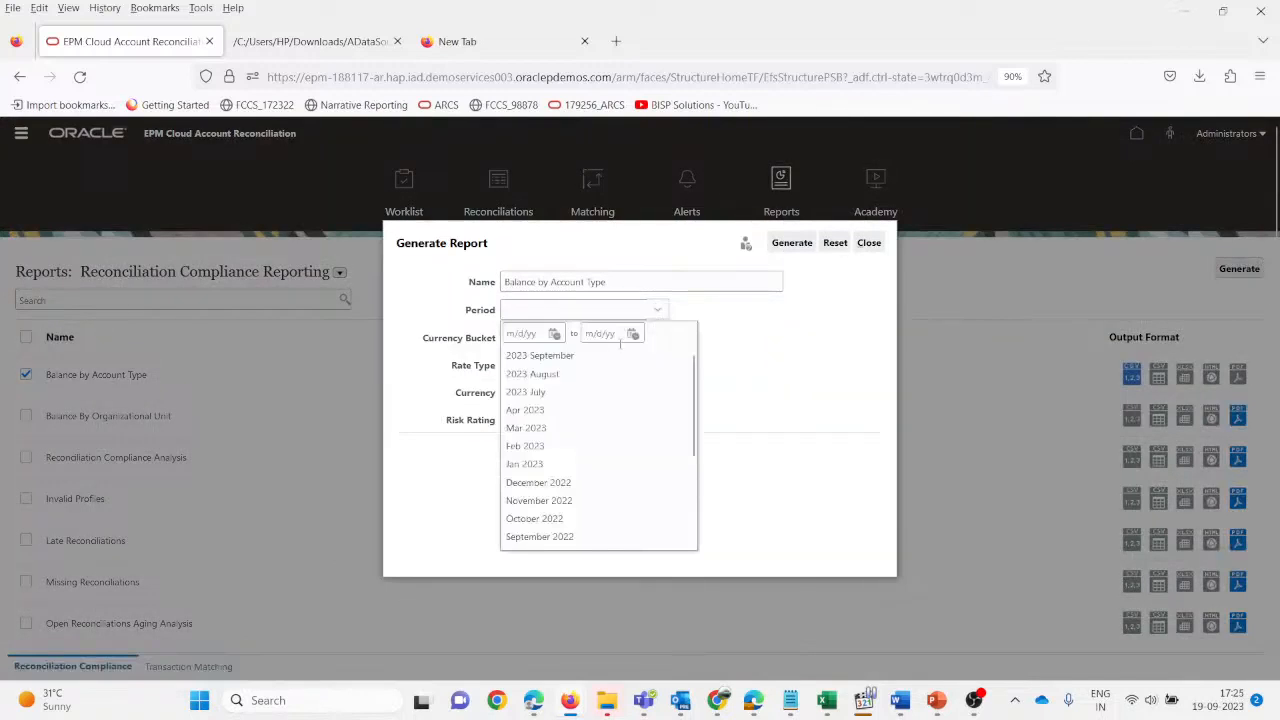
scroll(579, 418, down, 3)
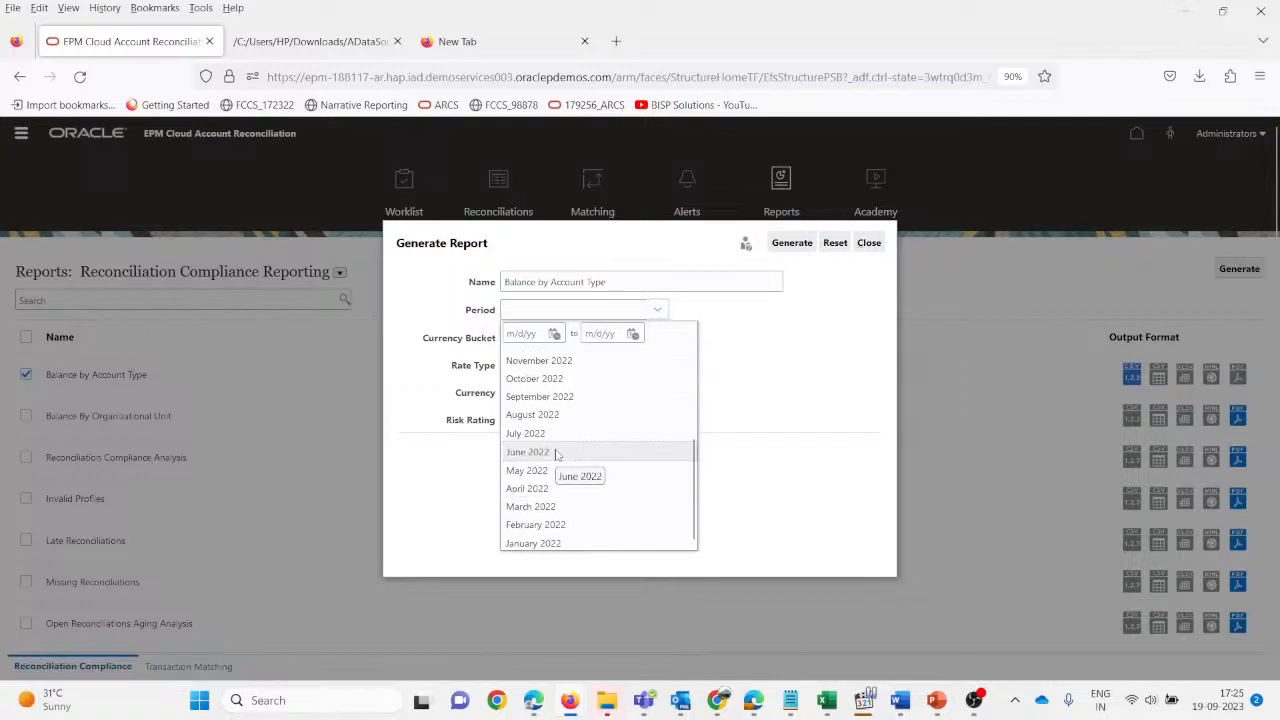
click(548, 456)
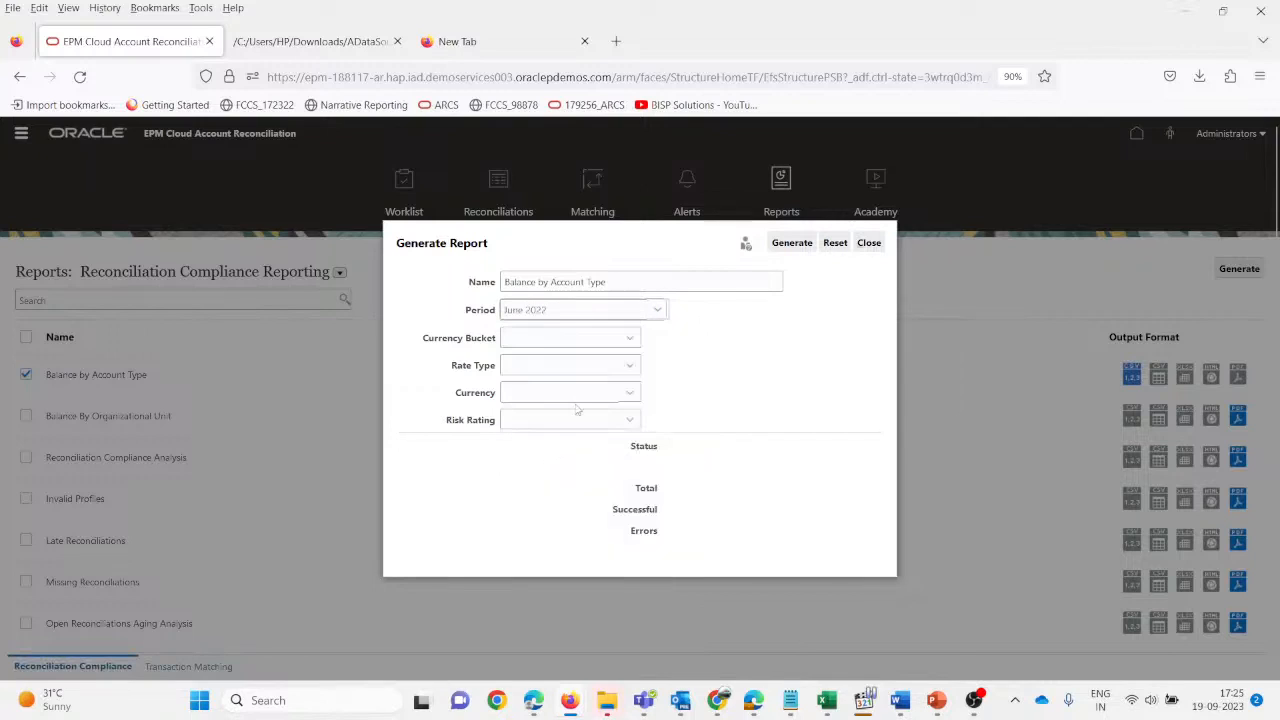
click(631, 340)
click(631, 341)
click(797, 247)
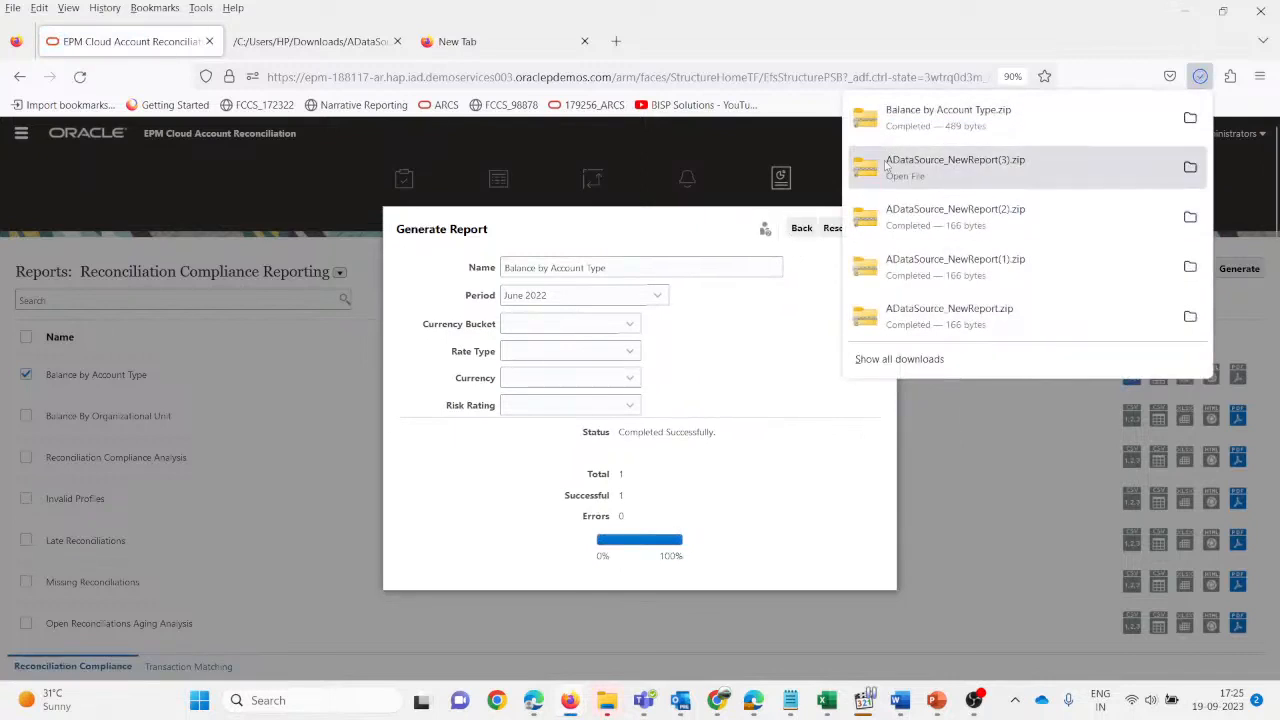
- Open the downloaded Balance by Account Type.zip and display the CSV report inside it in Excel
click(905, 115)
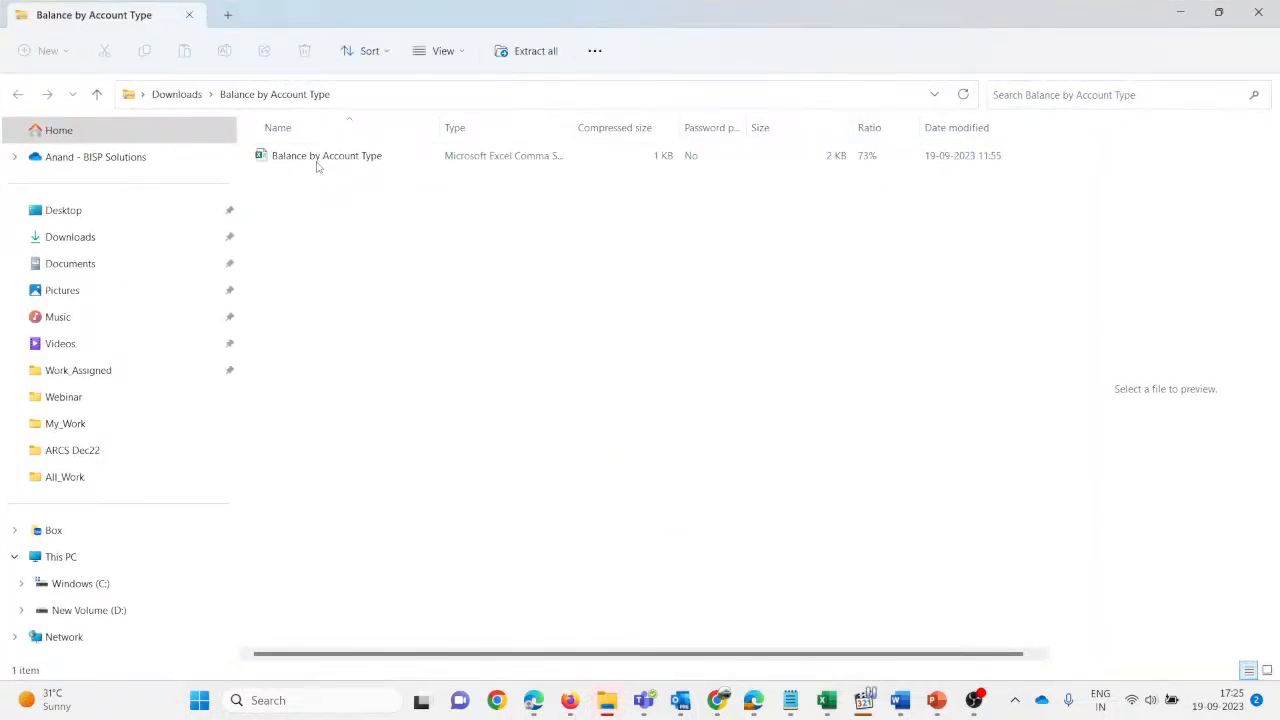
click(310, 159)
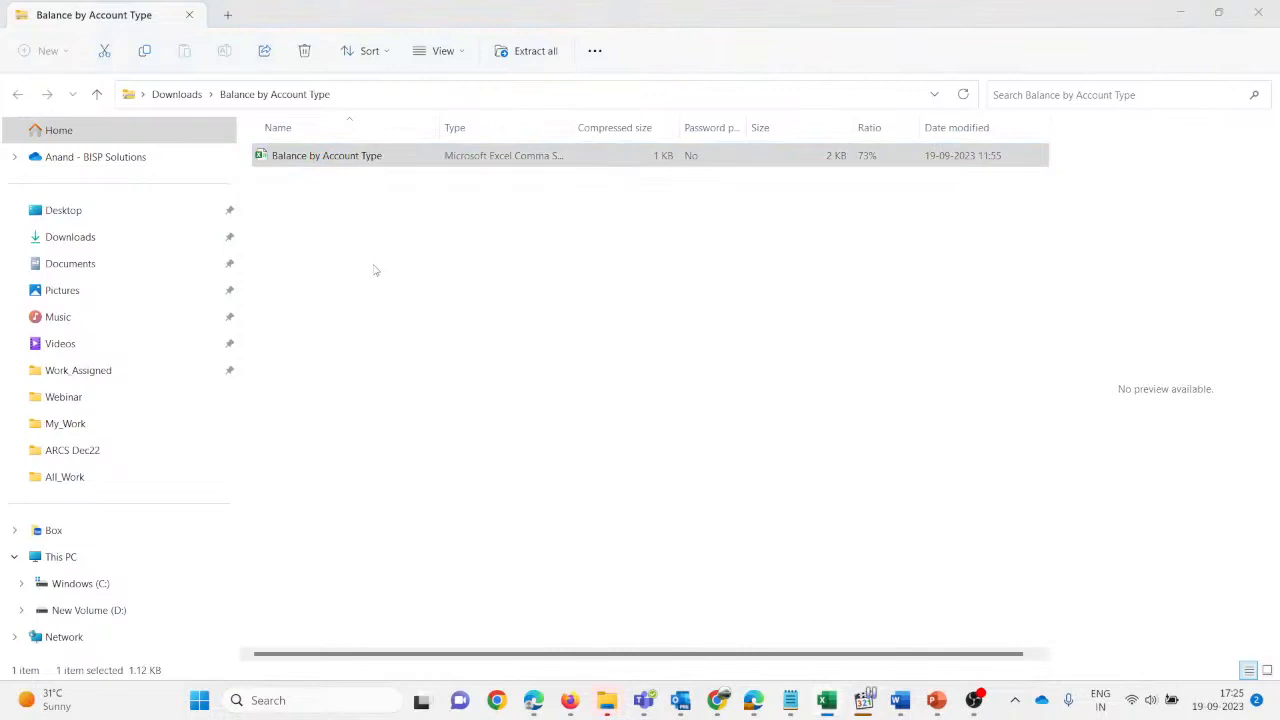
click(362, 149)
click(838, 709)
click(632, 343)
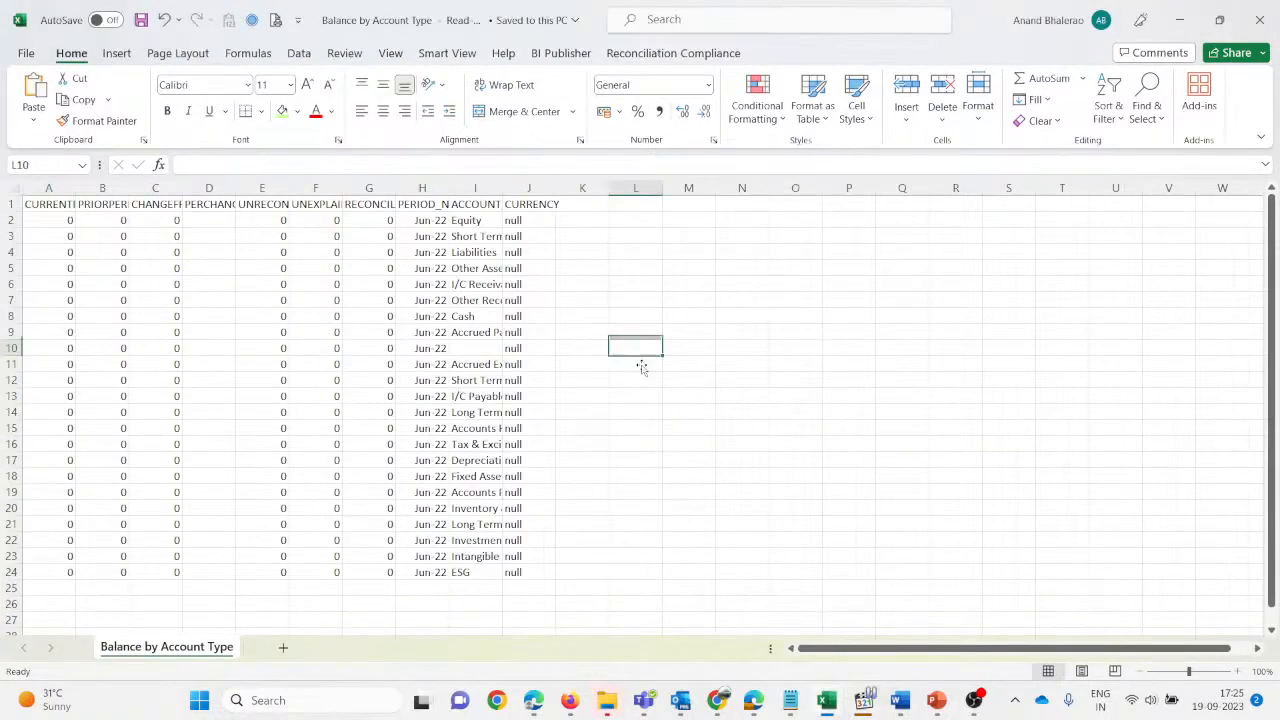
- Examine the balance values across the columns of row 6, from the first column through CURRENCY
drag(900, 648, 714, 661)
click(72, 284)
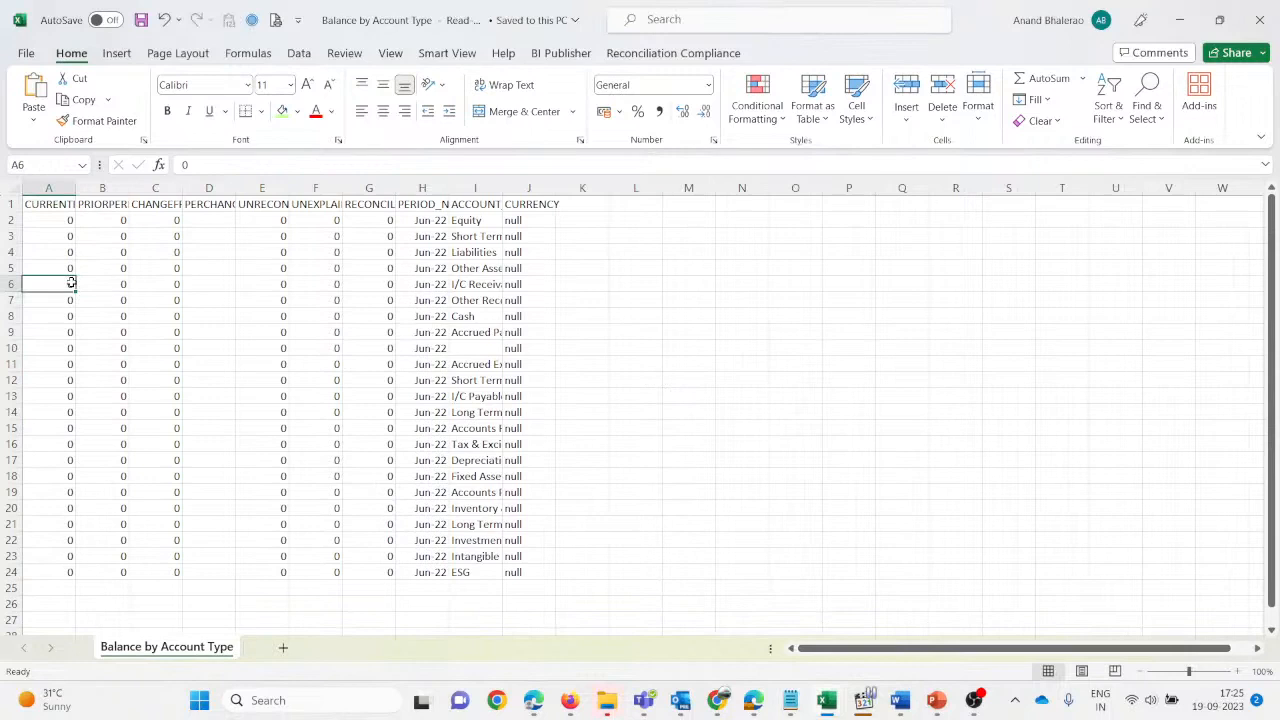
key(Right)
key(Right)
key(Right)
key(Right)
key(Right)
key(Right)
key(Right)
key(Right)
key(Right)
key(Right)
key(Left)
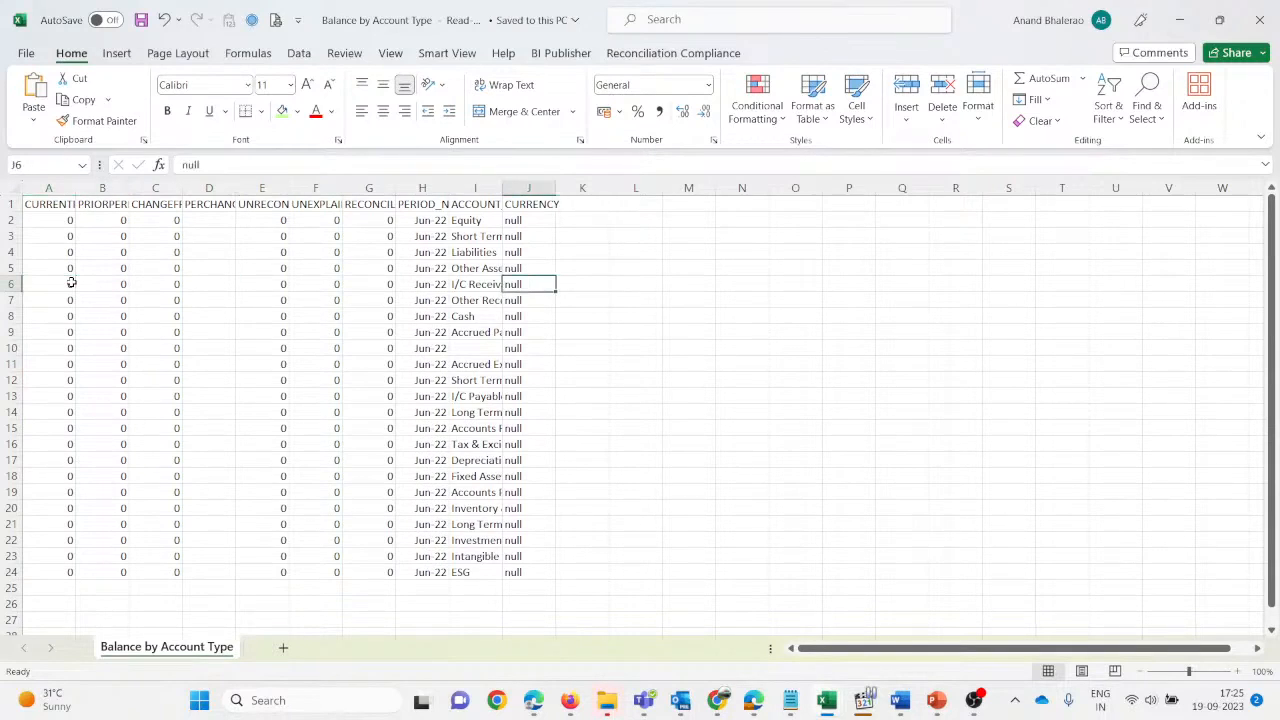
- Widen the RECONCILLINGITEMBAL, PERIOD_NAME and ACCOUNT_TYPE_NAME columns so their contents can be read in full
drag(420, 444, 600, 572)
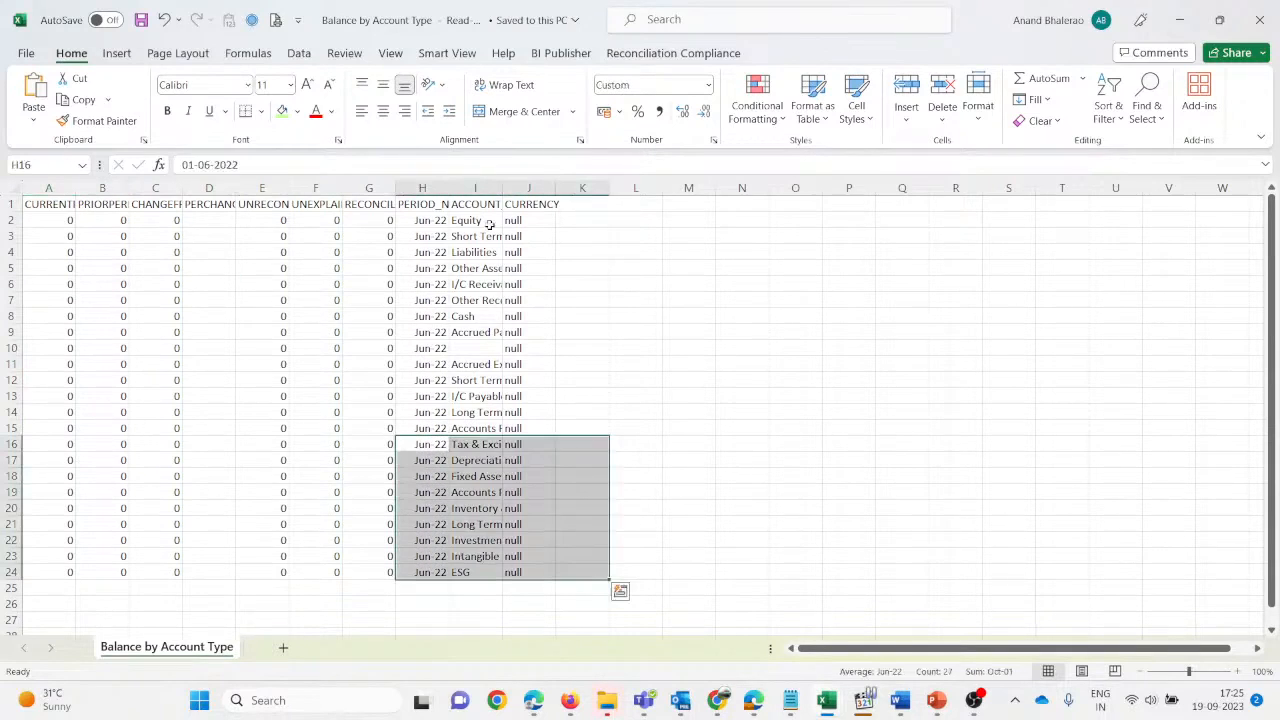
double_click(502, 188)
drag(448, 188, 553, 189)
drag(395, 190, 508, 190)
click(124, 272)
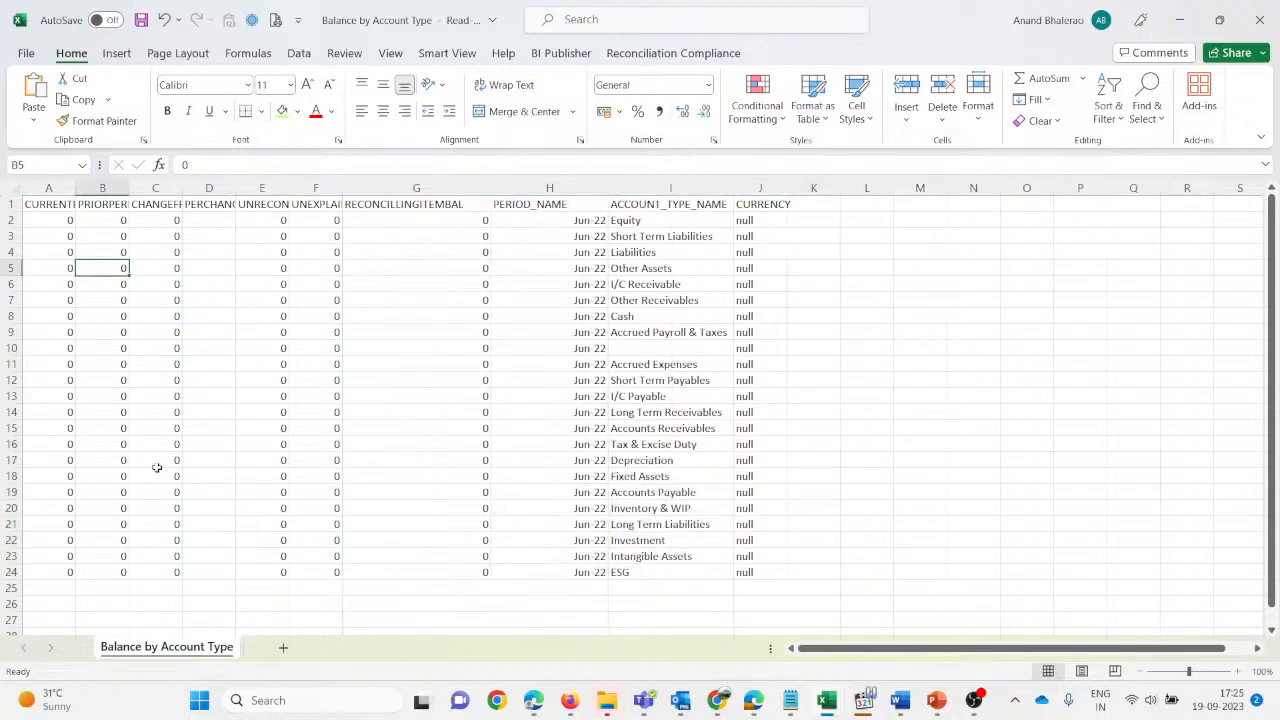
- Switch back to the EPM Cloud Account Reconciliation window in Firefox
key(alt+Tab)
key(alt+Tab)
key(alt+Tab)
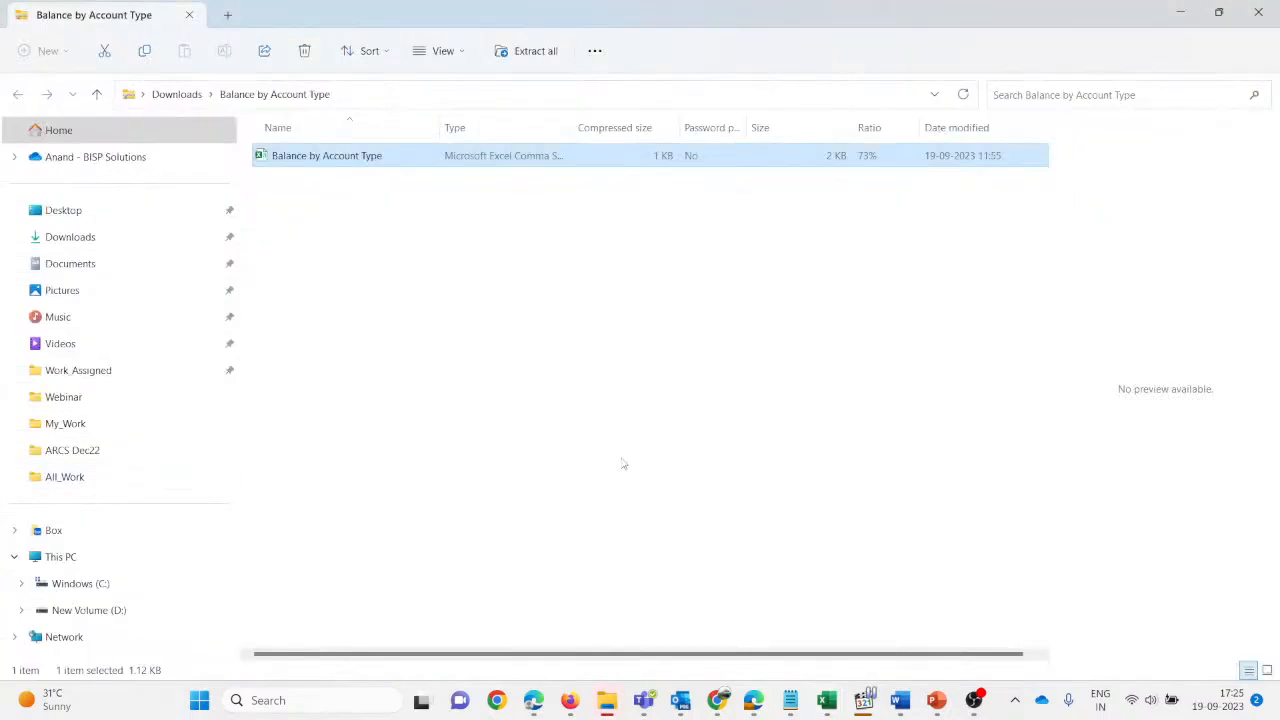
key(alt+Tab)
key(alt+Tab)
mouse_move(572, 710)
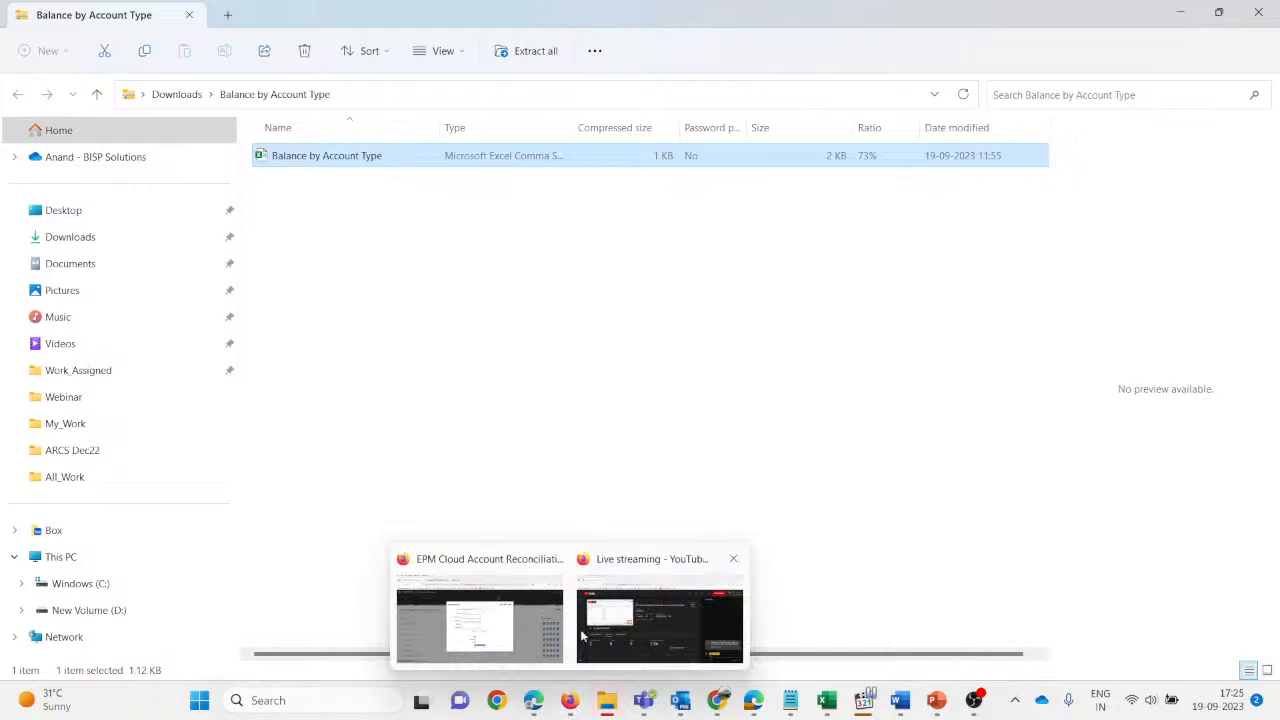
click(504, 618)
- Reset the Balance by Account Type report parameters and set the period to May 2022
click(835, 228)
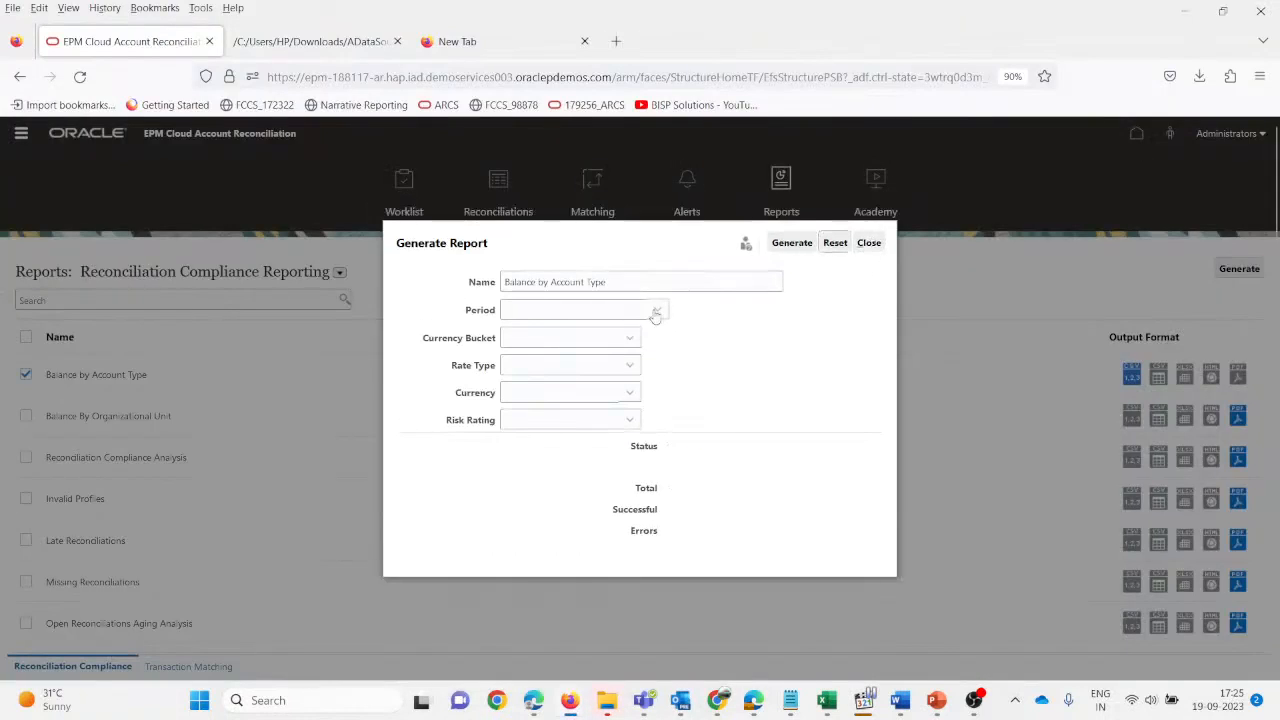
click(658, 311)
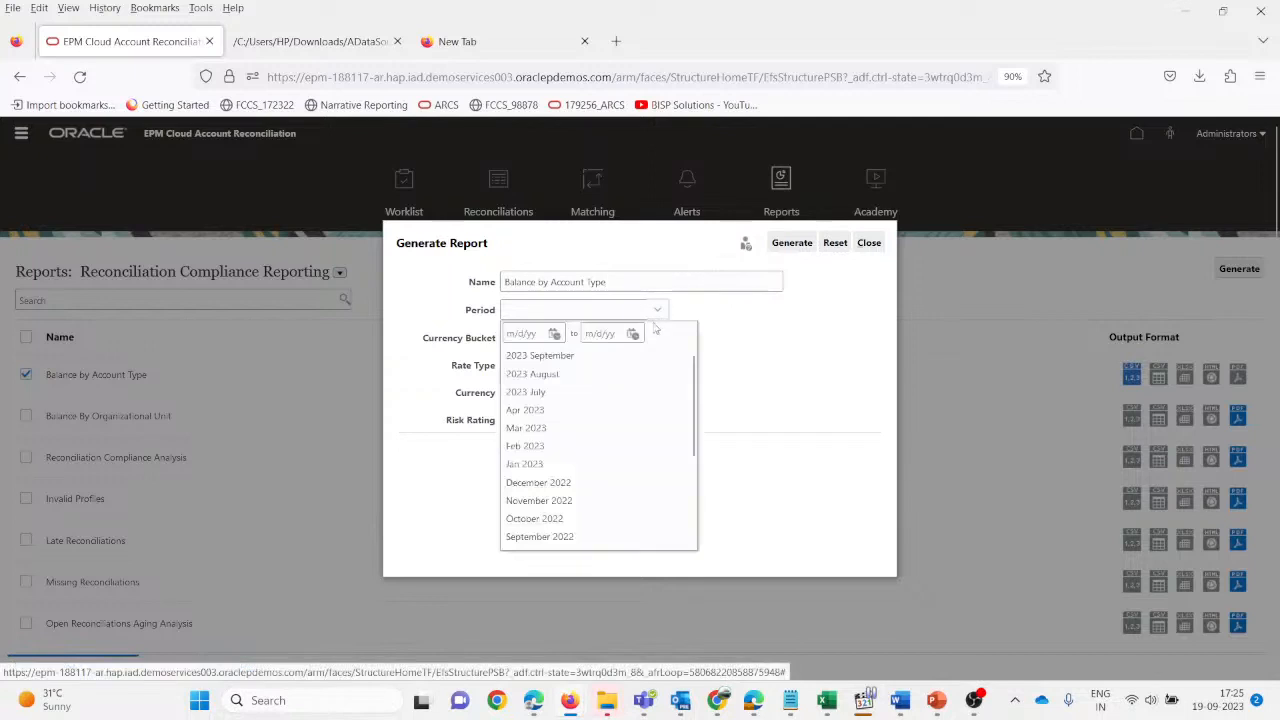
scroll(555, 482, down, 2)
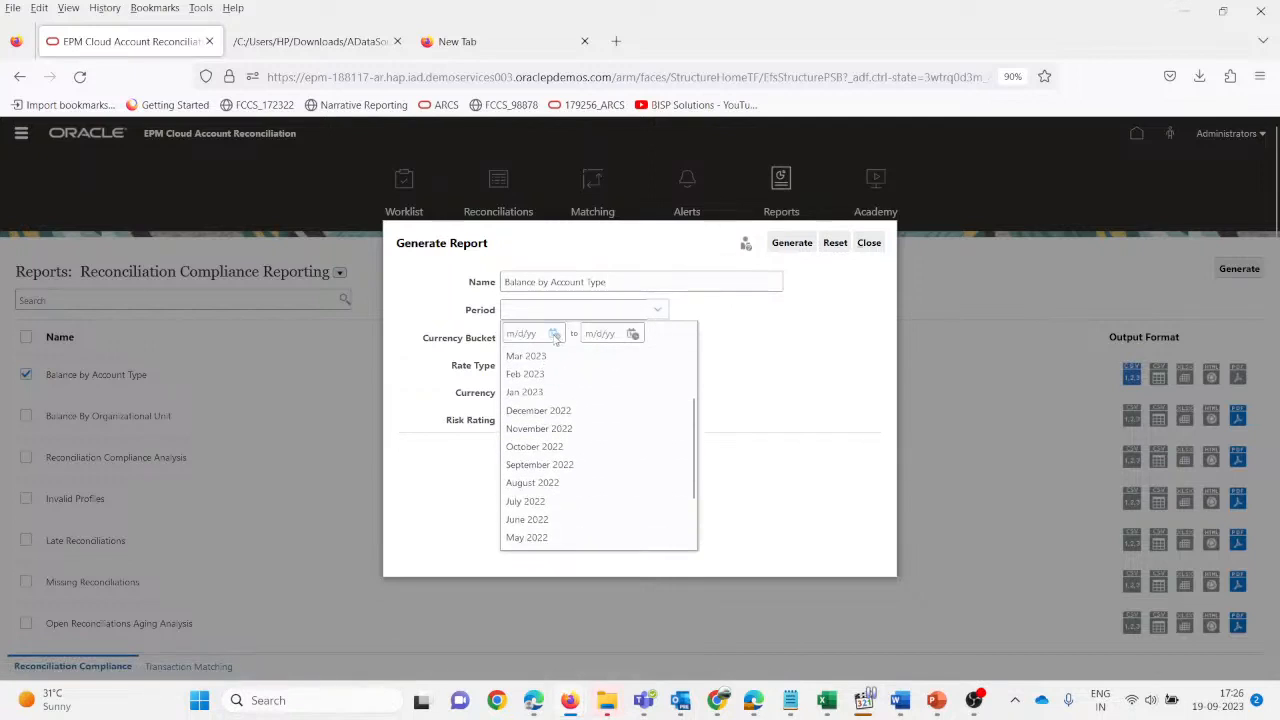
click(527, 538)
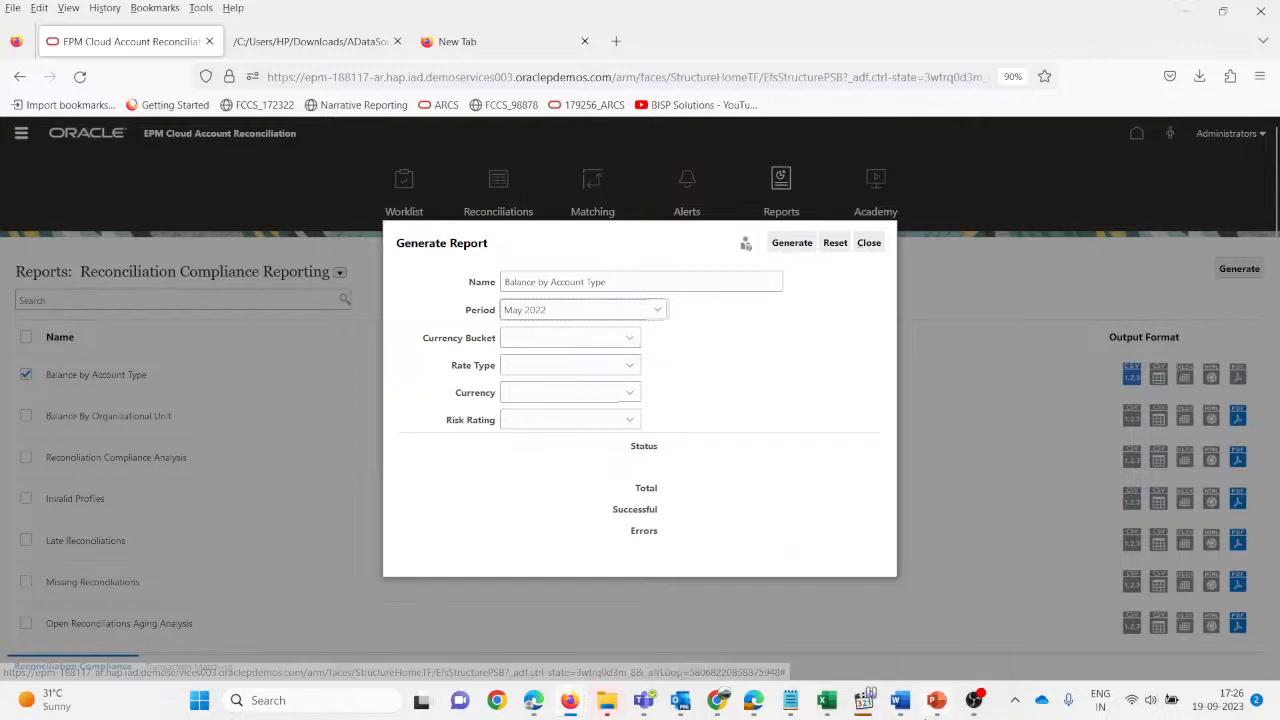
- Check the period in the Balance by Account Type file in Excel and return to the Firefox window
mouse_move(826, 700)
click(937, 660)
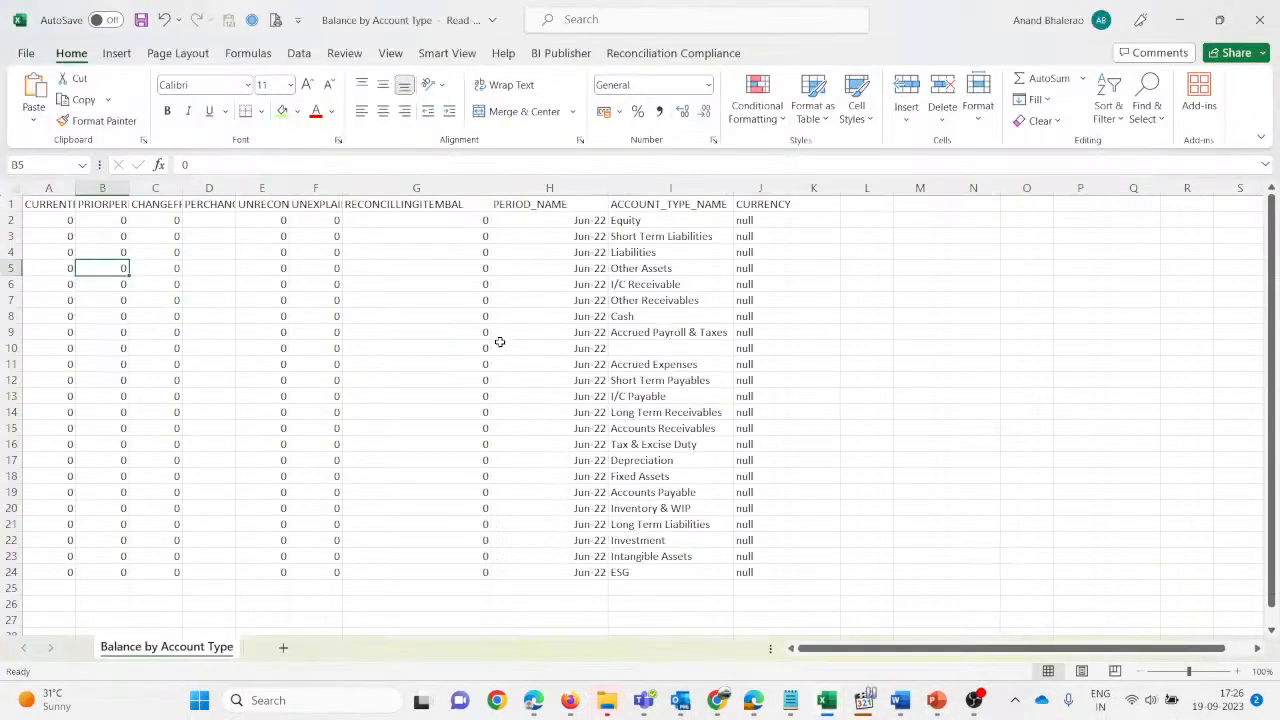
key(alt+Tab)
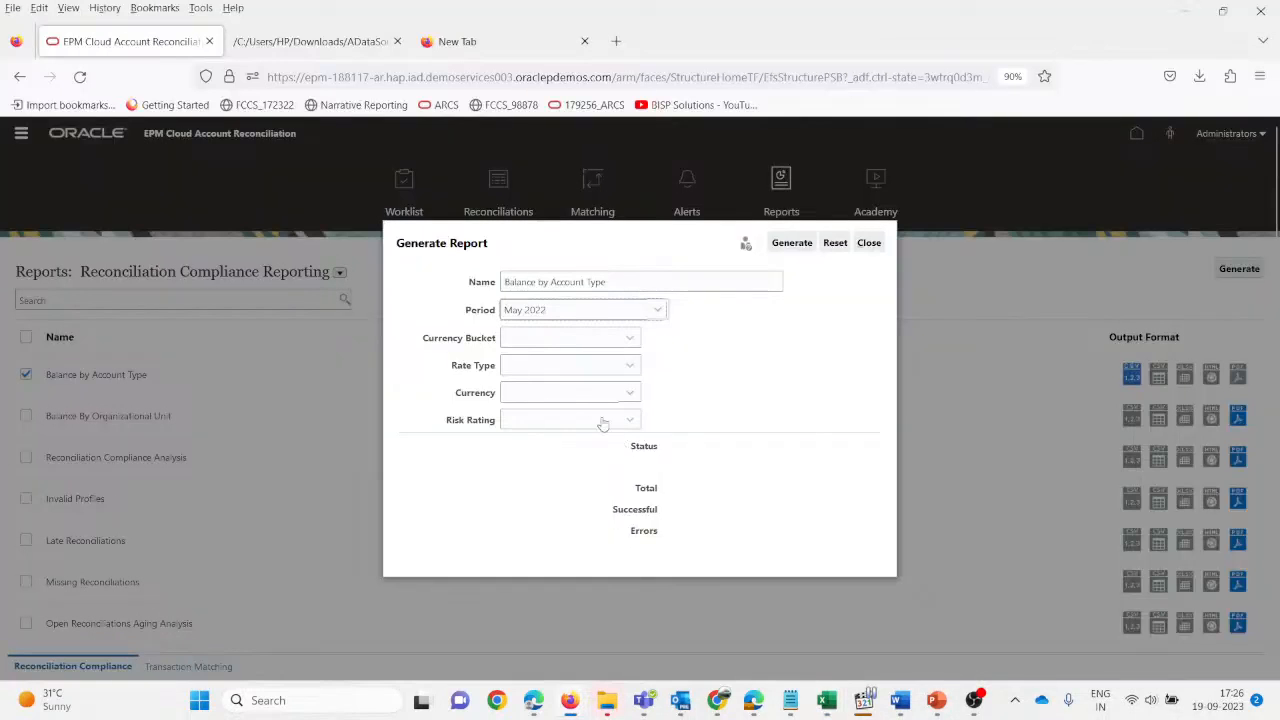
- Set the report's period to June 2022, the currency bucket to Functional and the rate type to Accounting
click(656, 310)
scroll(580, 455, down, 3)
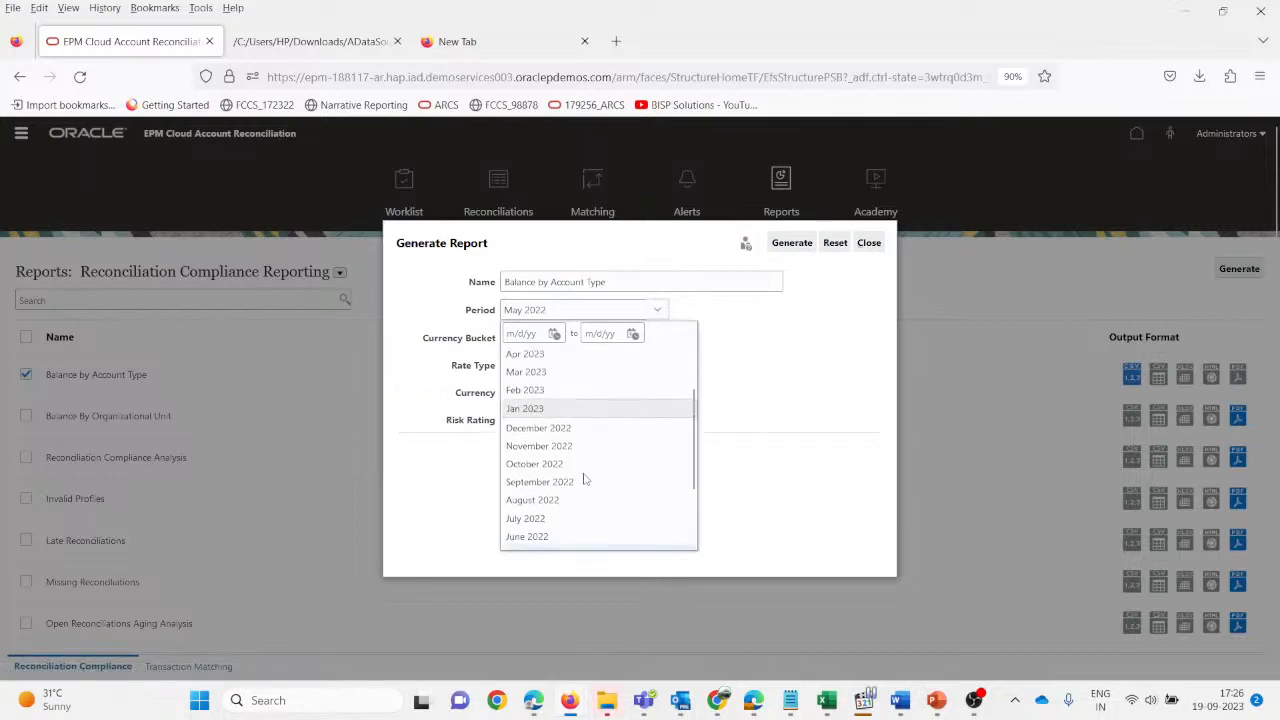
click(561, 520)
click(630, 339)
click(595, 404)
click(630, 366)
click(595, 406)
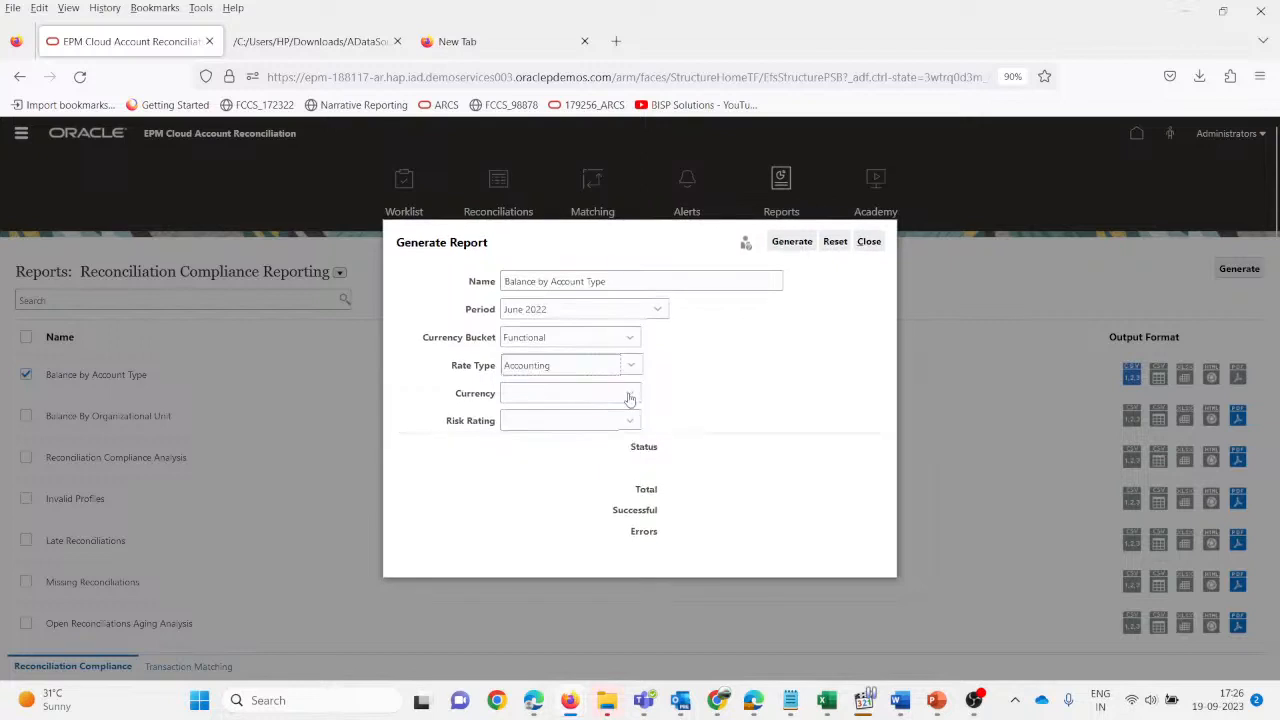
- Set the report's currency to USD (US Dollar)
click(629, 393)
text(usd)
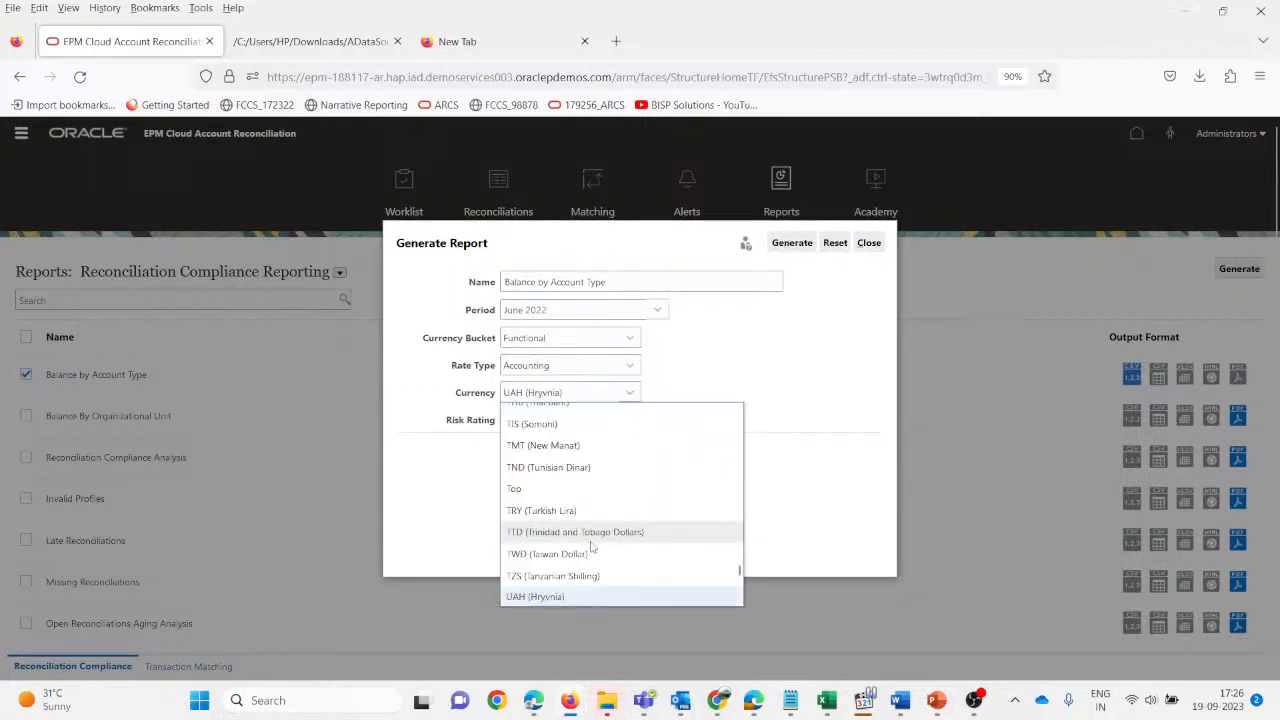
scroll(567, 565, down, 3)
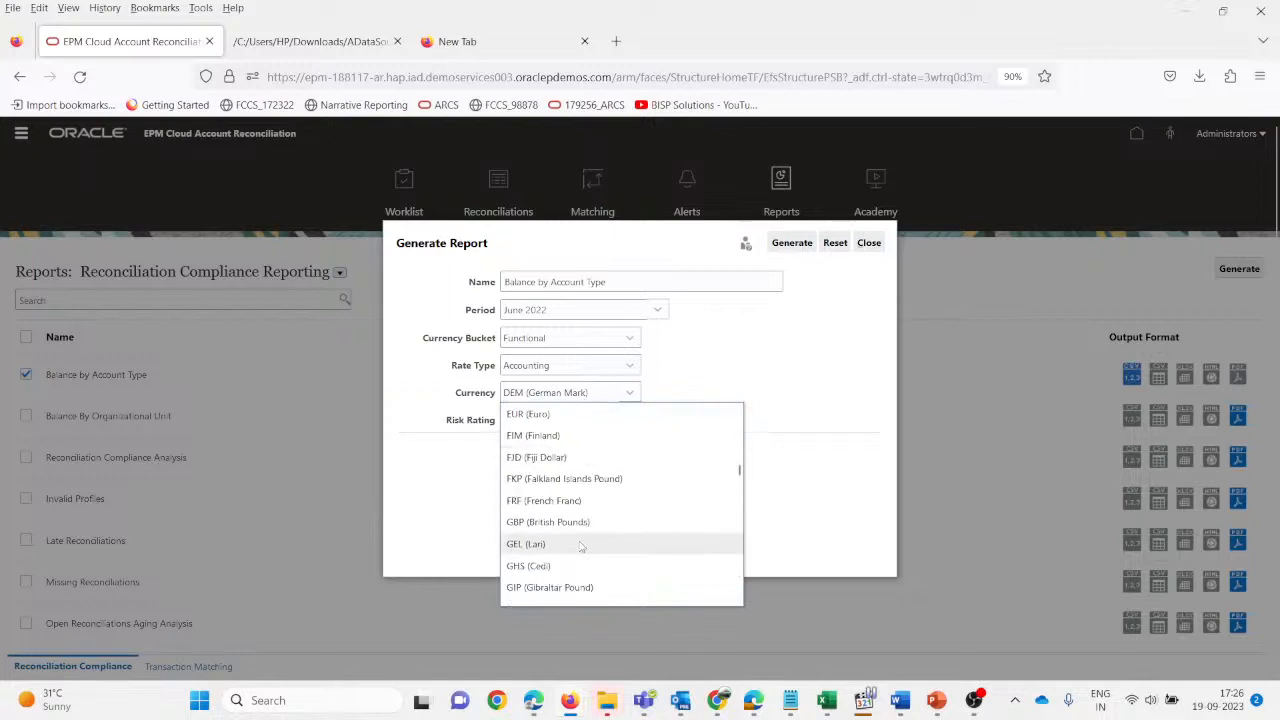
text(u)
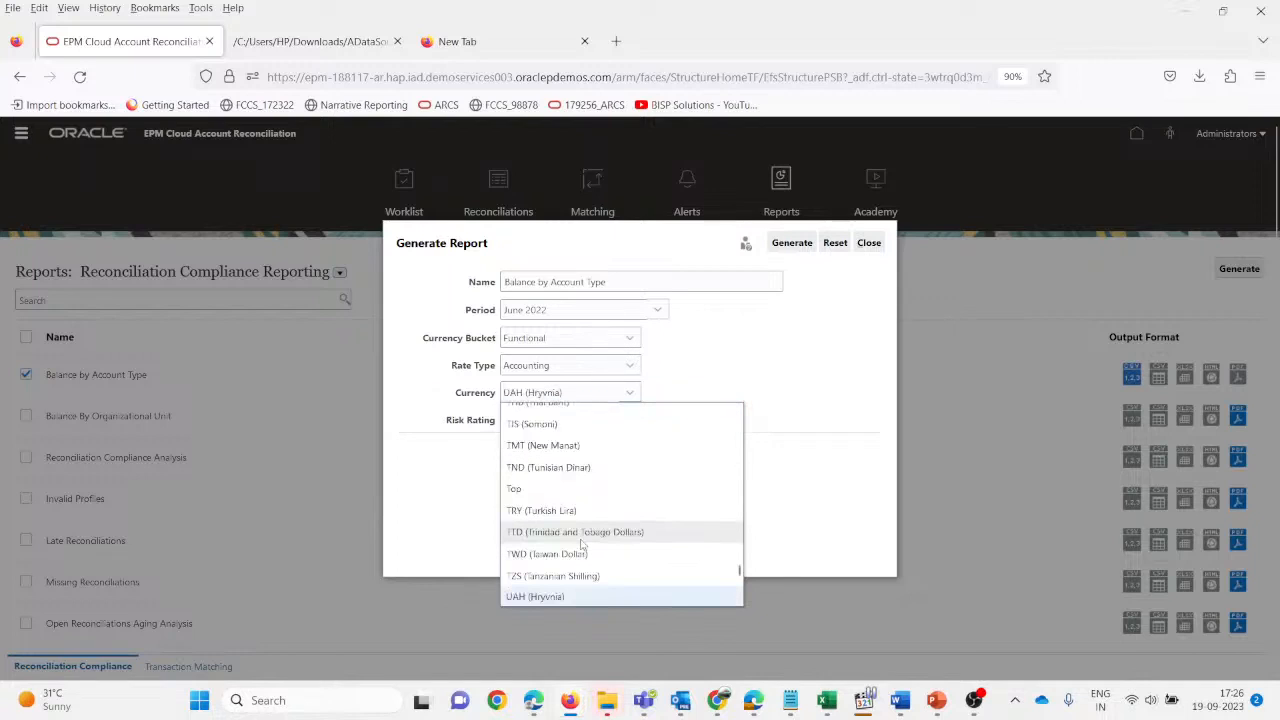
text(s)
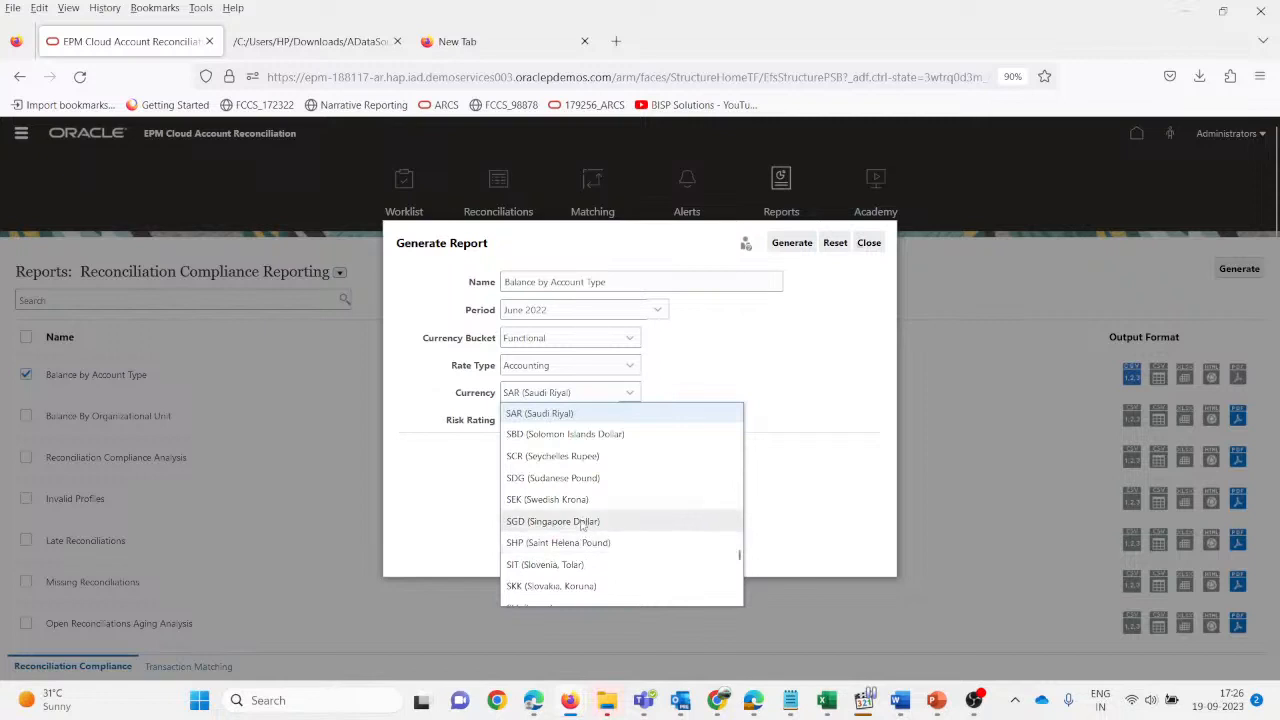
text(u)
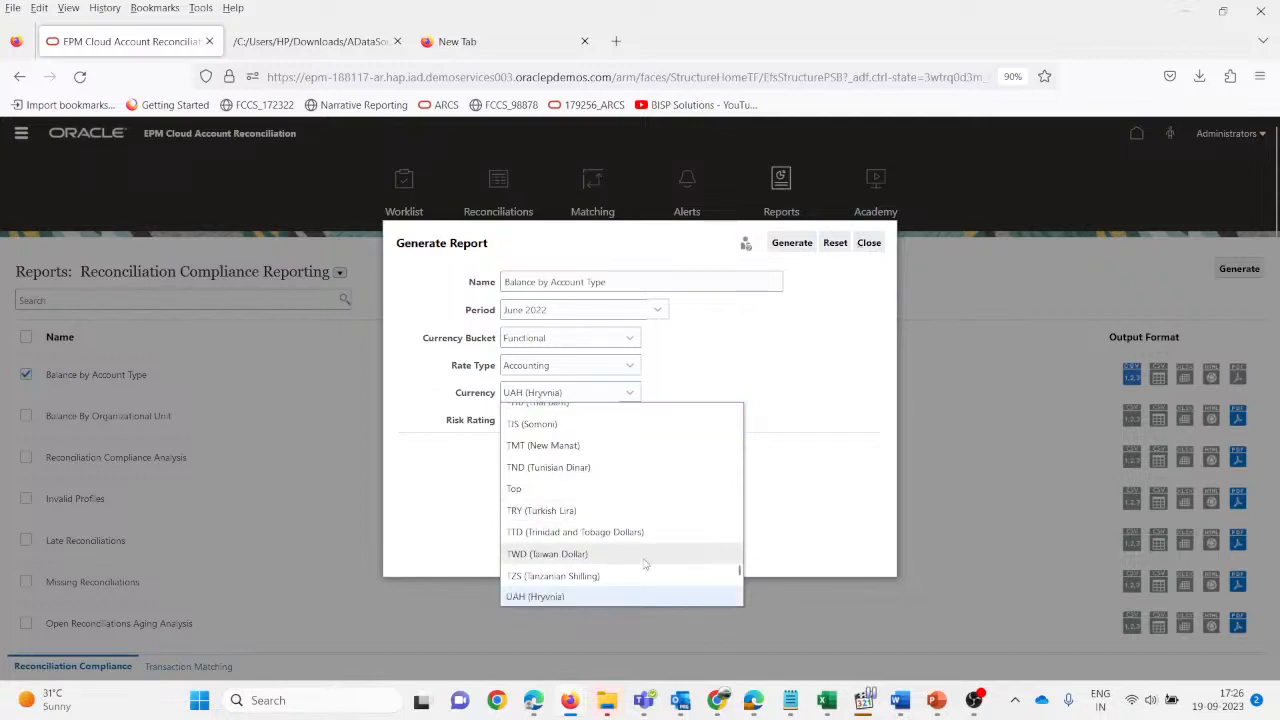
scroll(646, 563, down, 3)
click(560, 500)
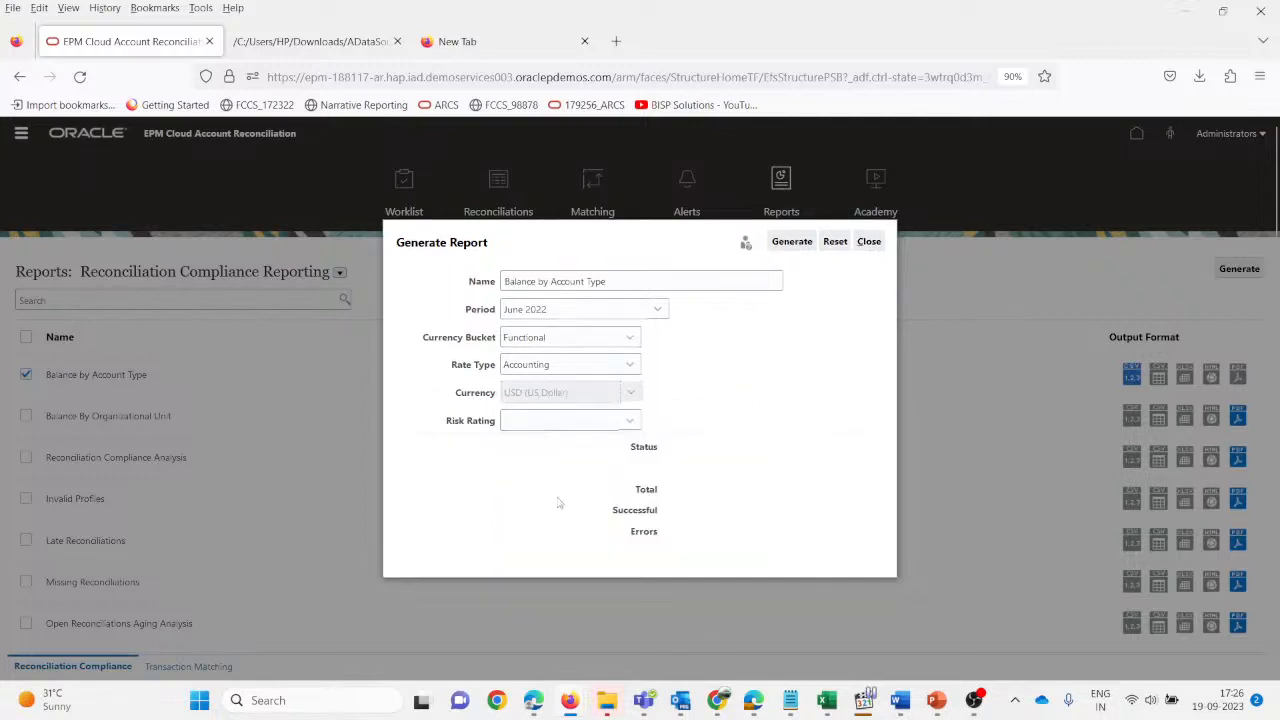
- Leave the risk rating blank and try to generate the Balance by Account Type report
click(628, 424)
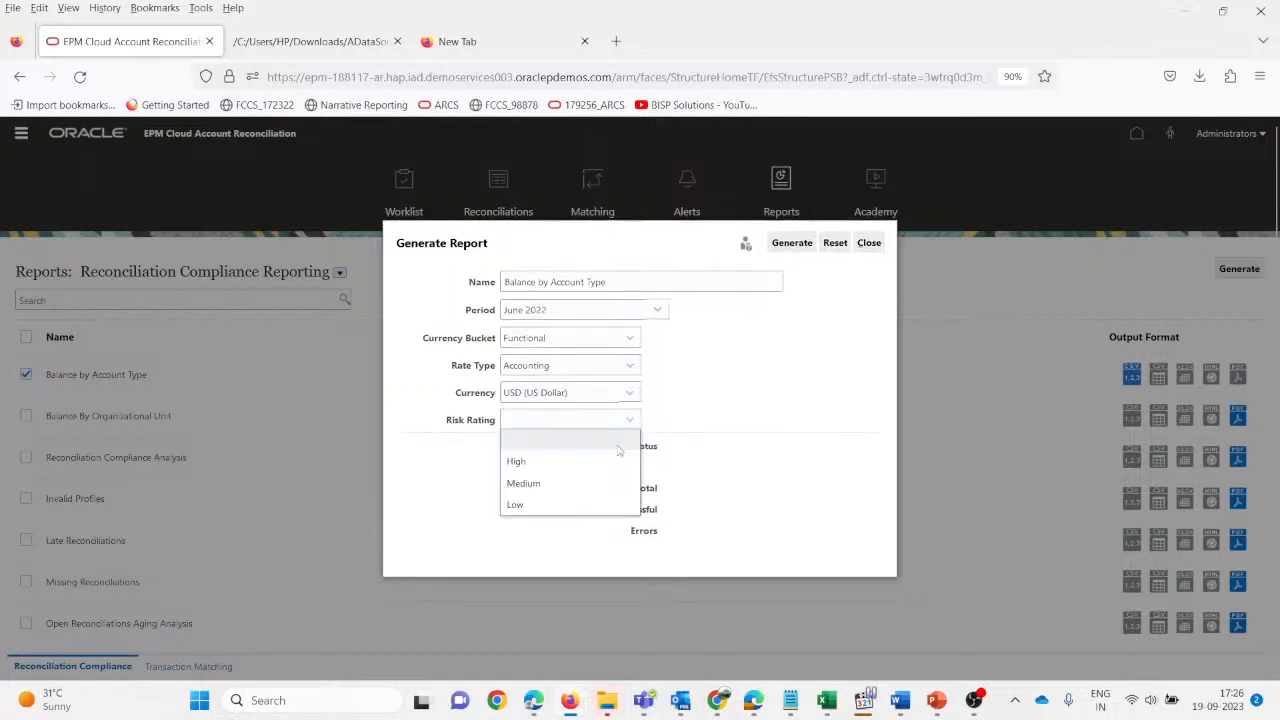
click(780, 491)
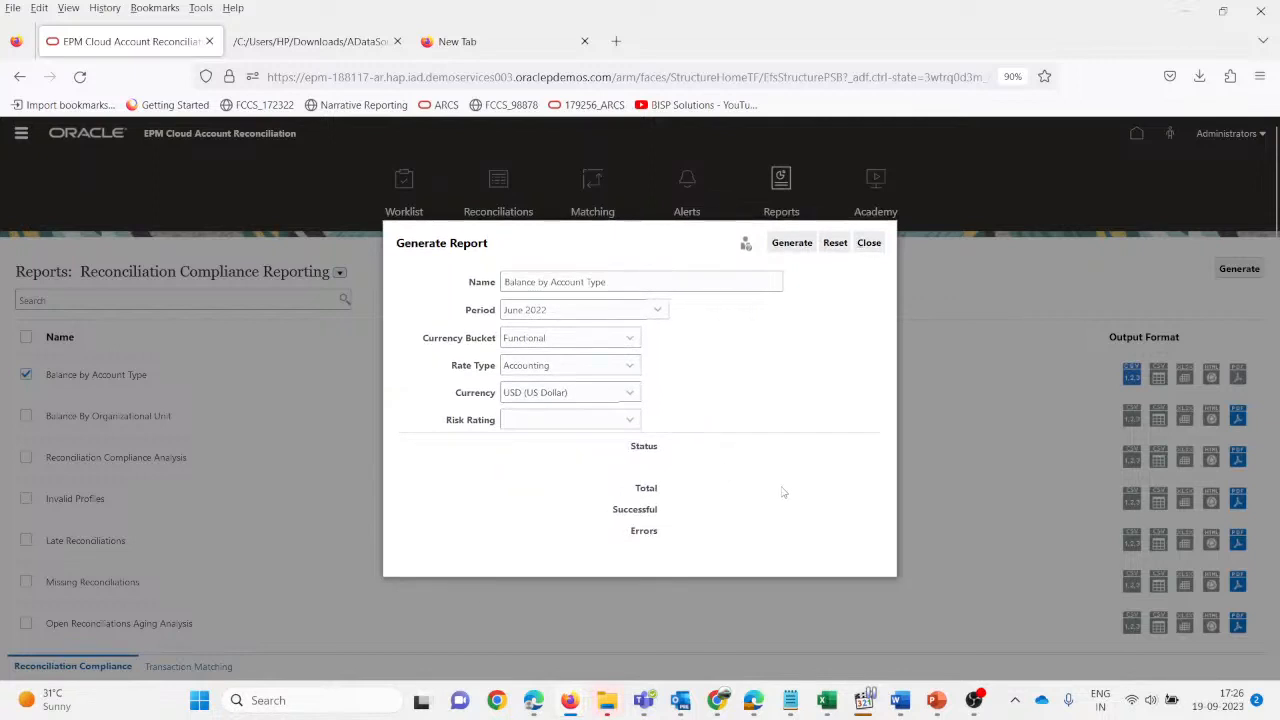
click(790, 243)
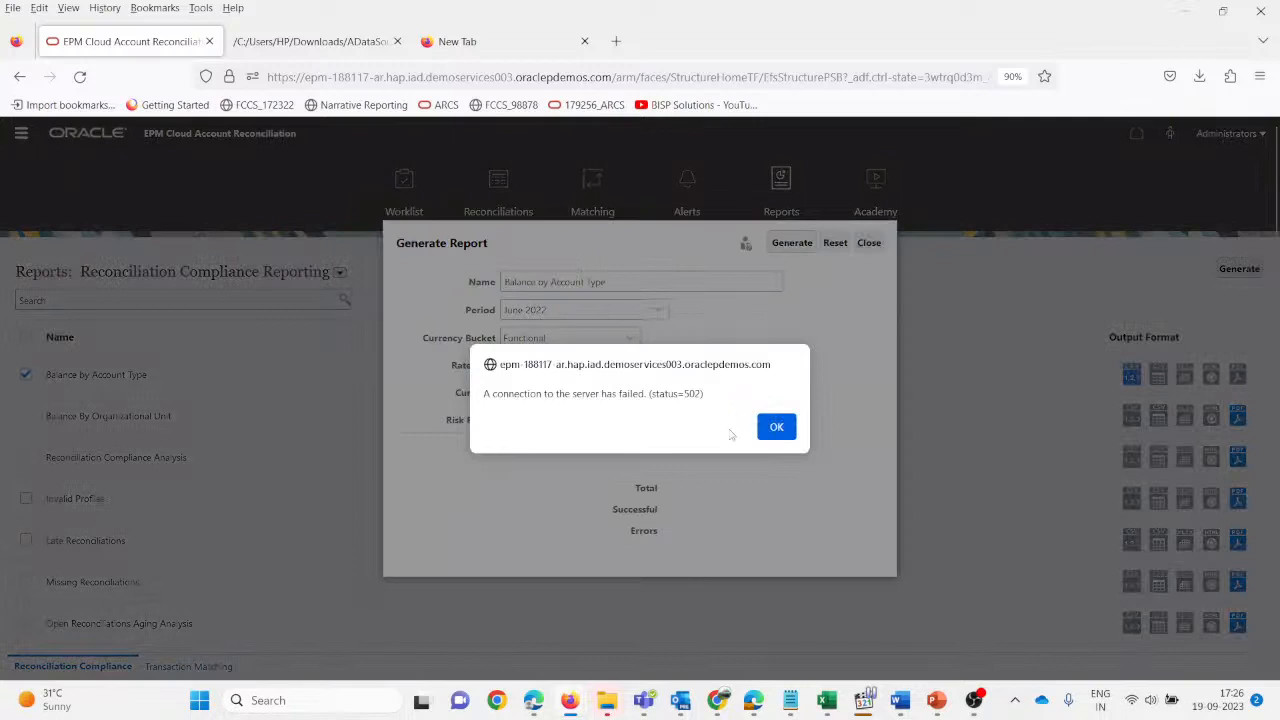
click(786, 426)
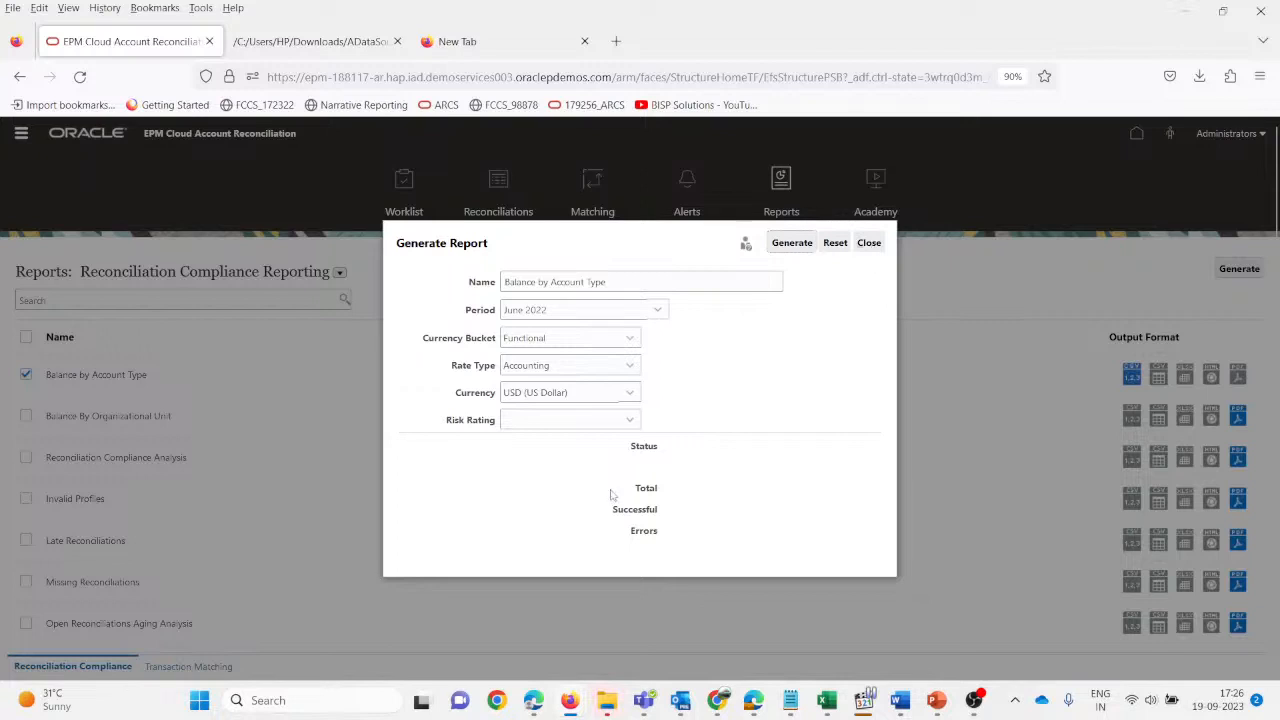
- Close the browser tab showing the downloaded file and return to the Account Reconciliation tab
click(312, 45)
click(397, 42)
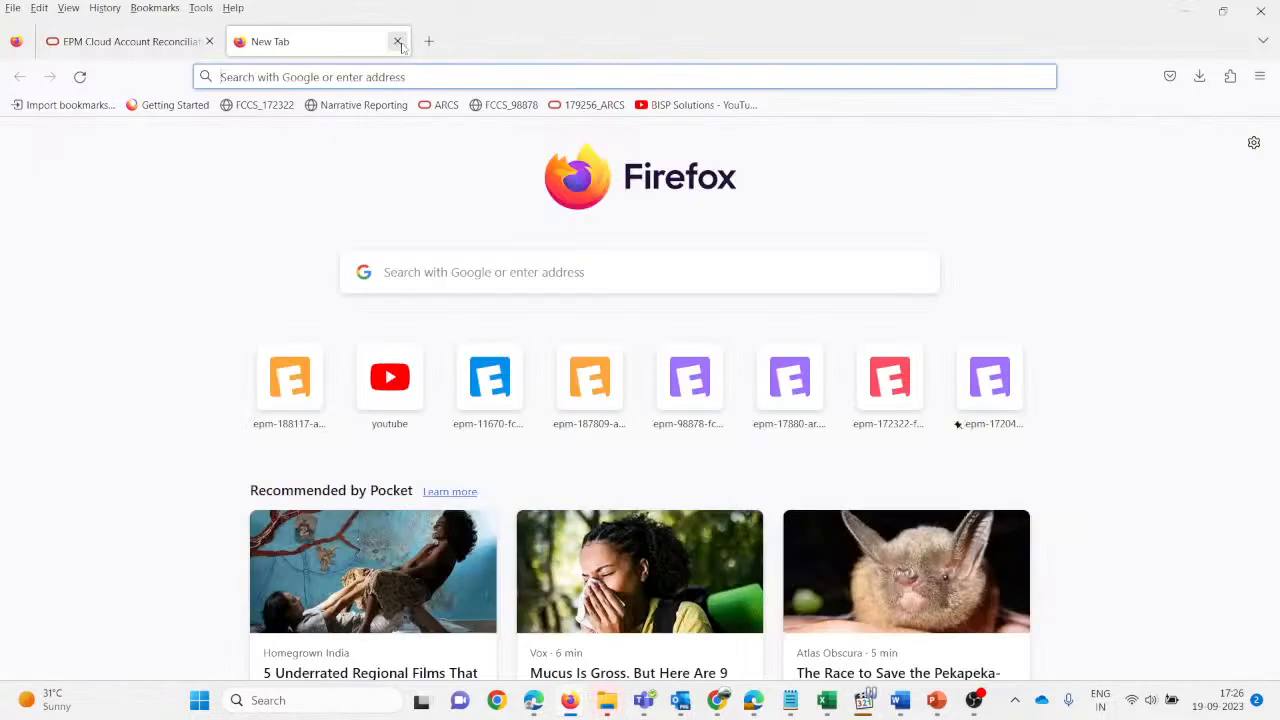
click(102, 44)
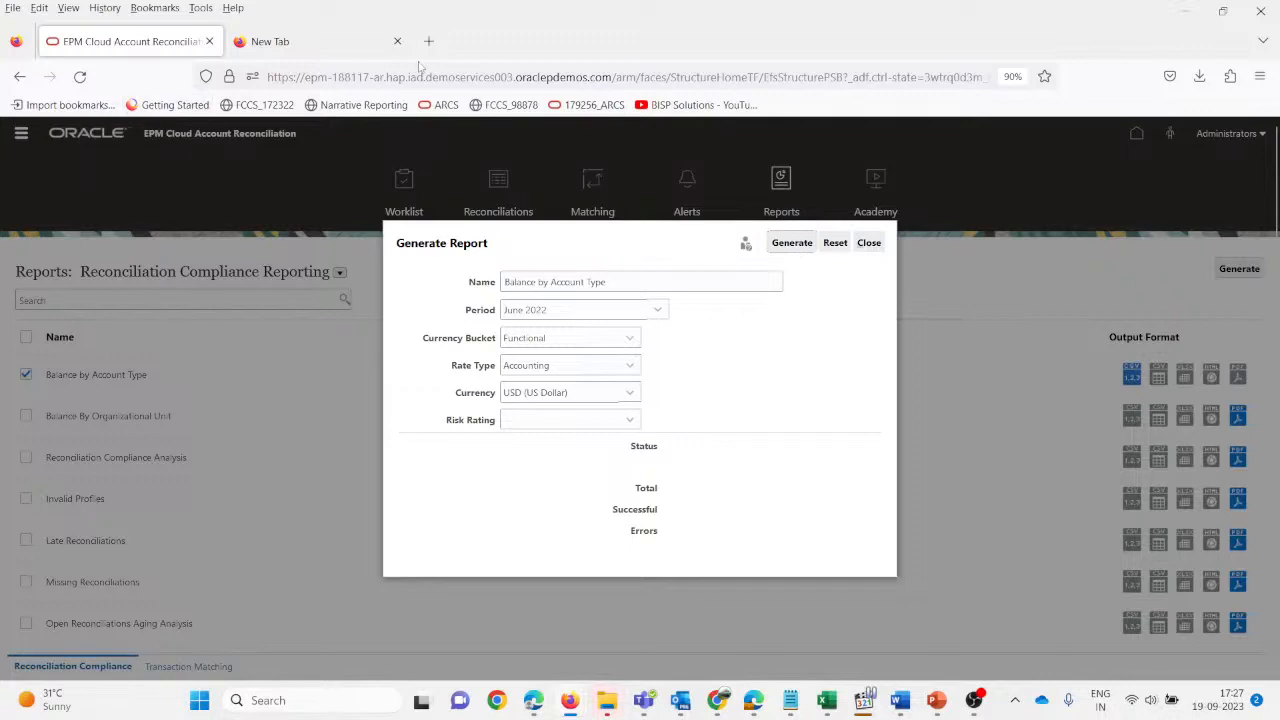
- Reopen the epm-188117 site from the new tab's shortcuts and close the old Account Reconciliation tab
click(294, 48)
scroll(349, 365, down, 2)
scroll(349, 370, up, 2)
click(290, 385)
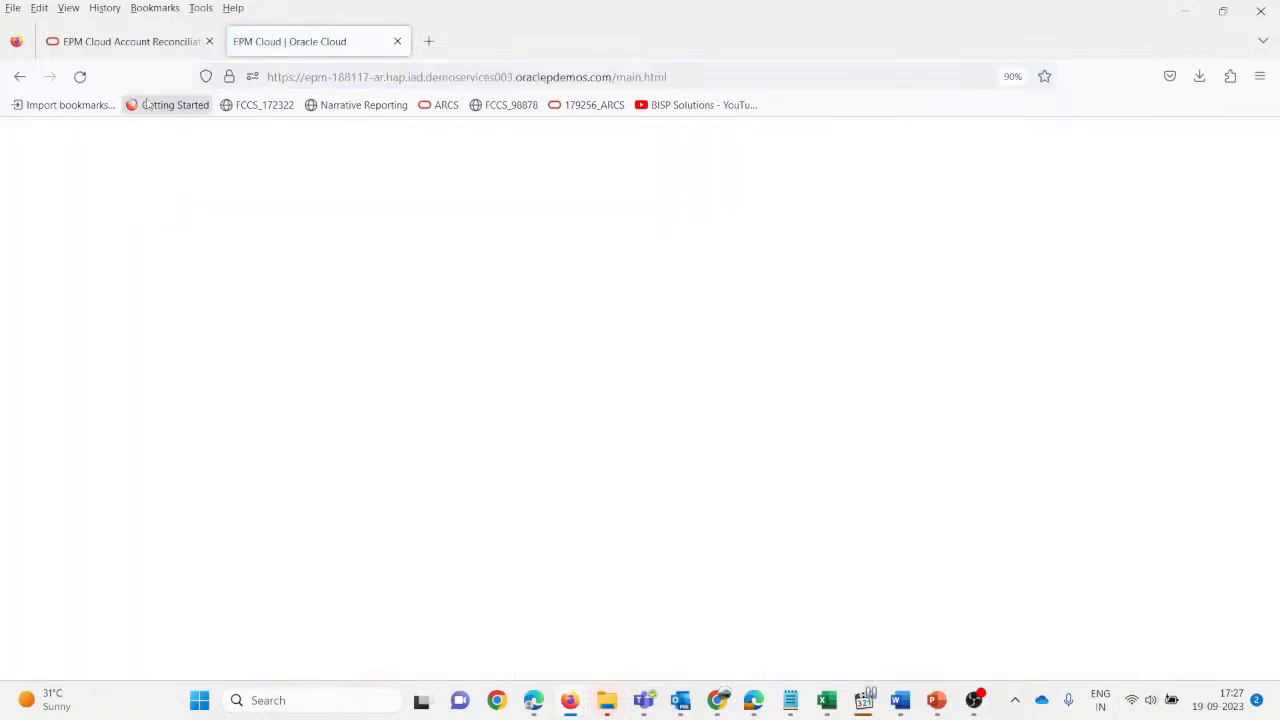
click(150, 41)
click(209, 41)
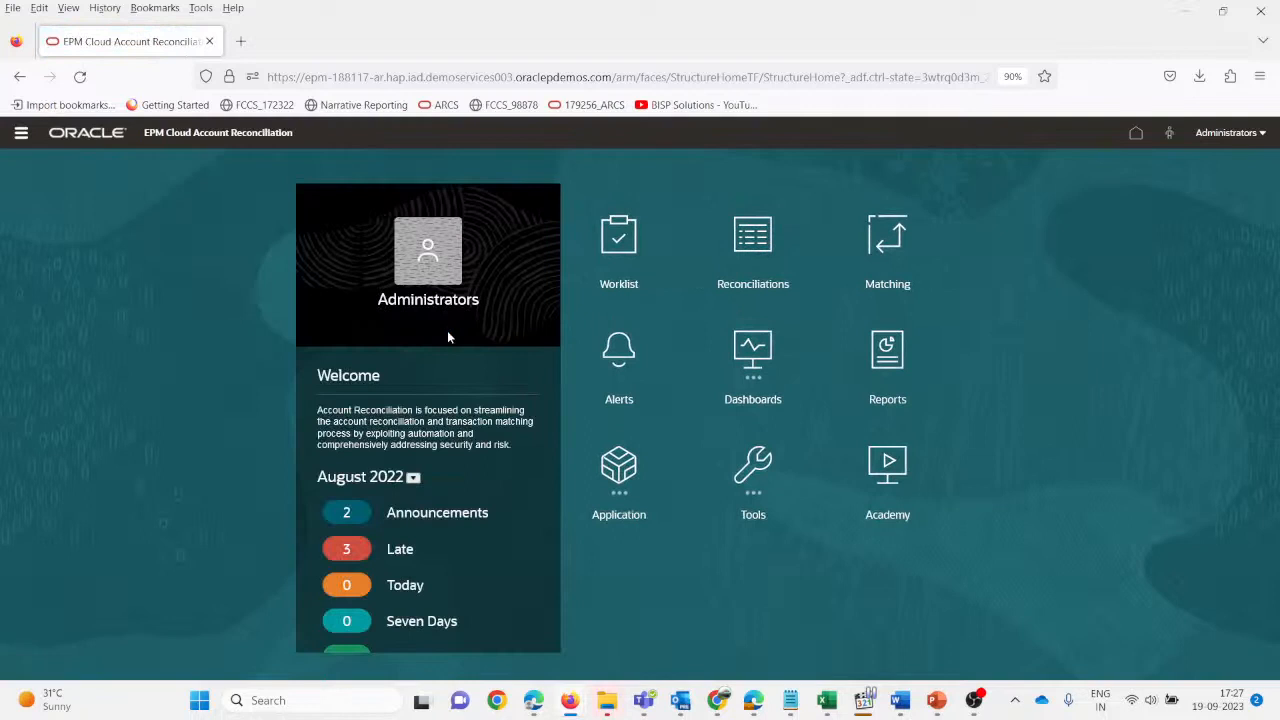
- Open the Reports page and select the Late Reconciliations report
click(21, 133)
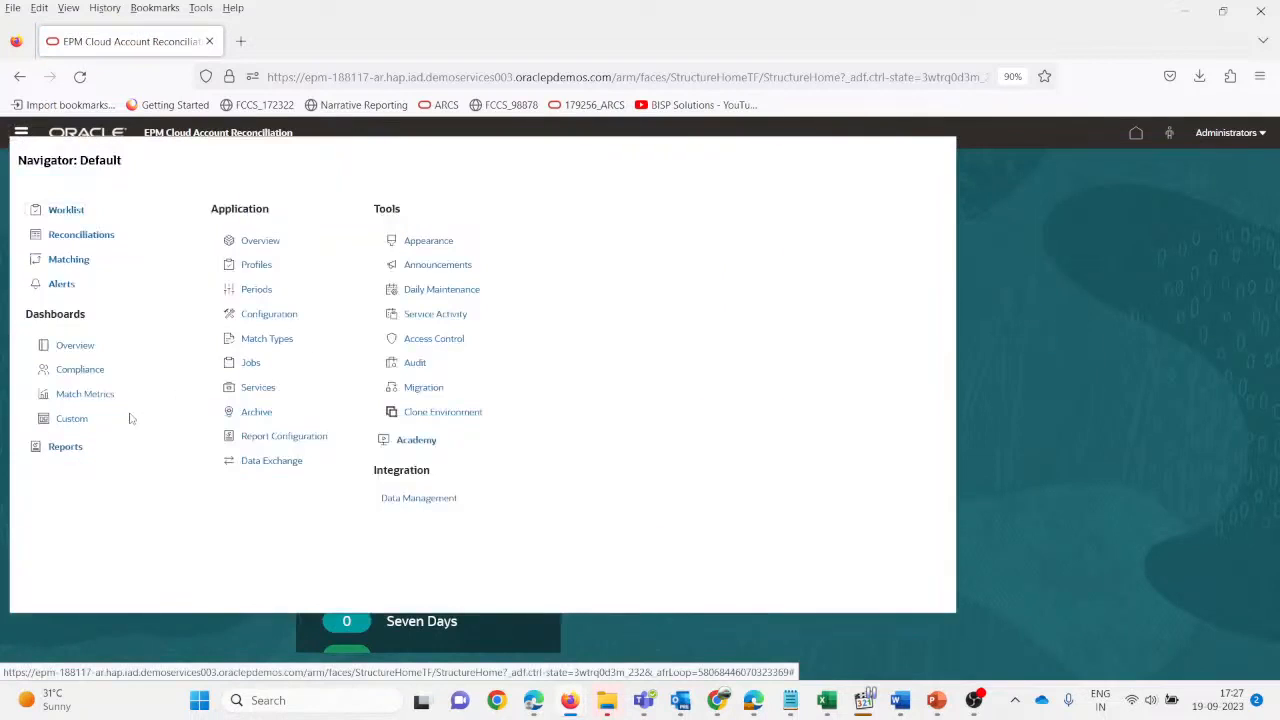
click(63, 446)
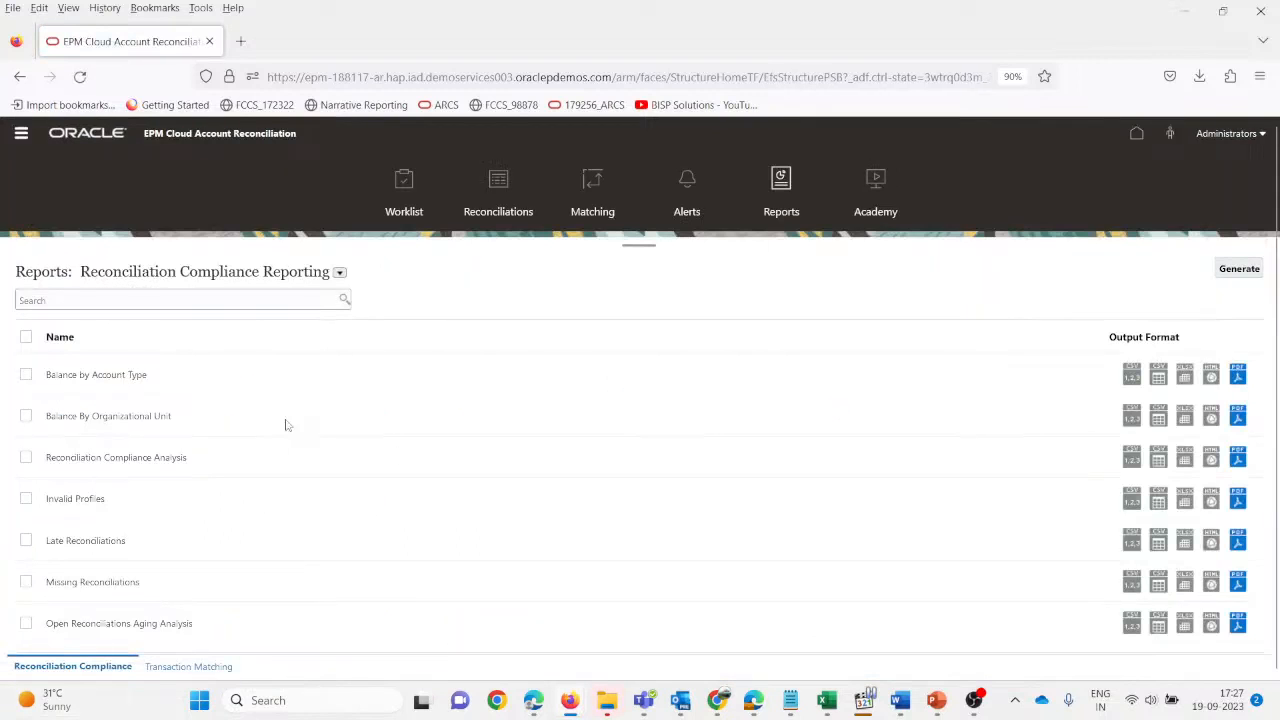
scroll(241, 543, down, 3)
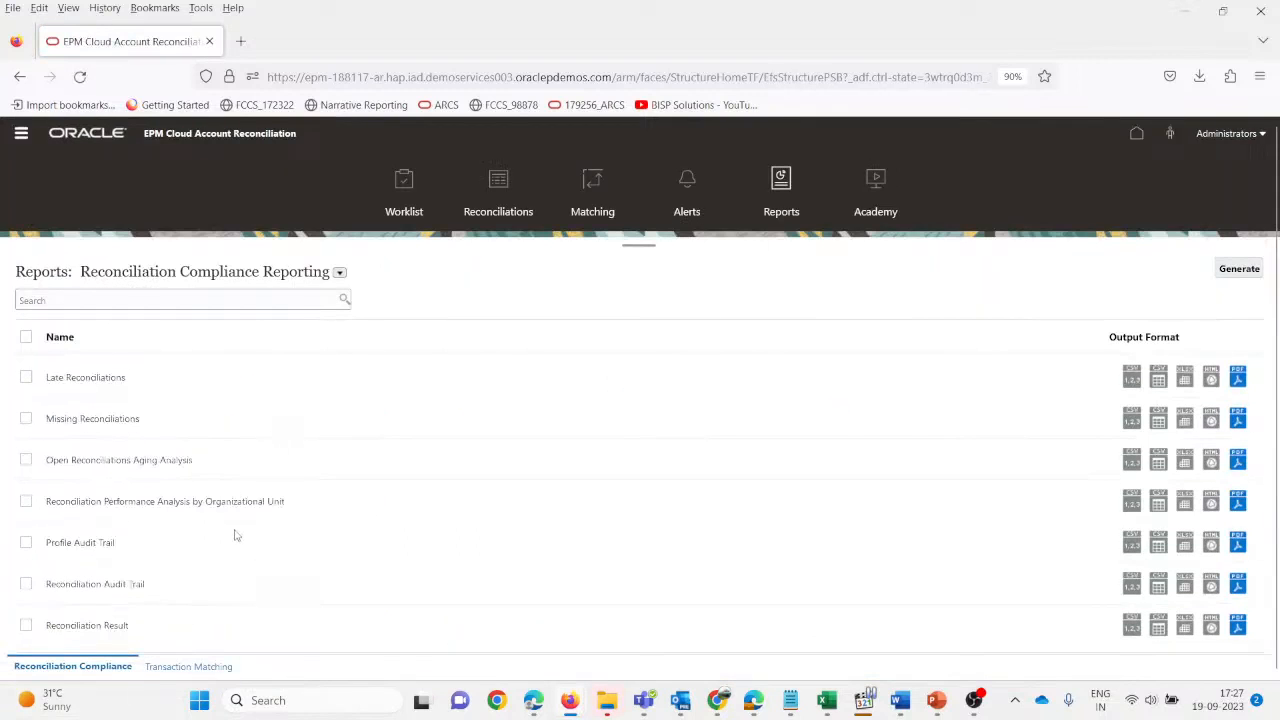
scroll(236, 536, up, 2)
click(26, 459)
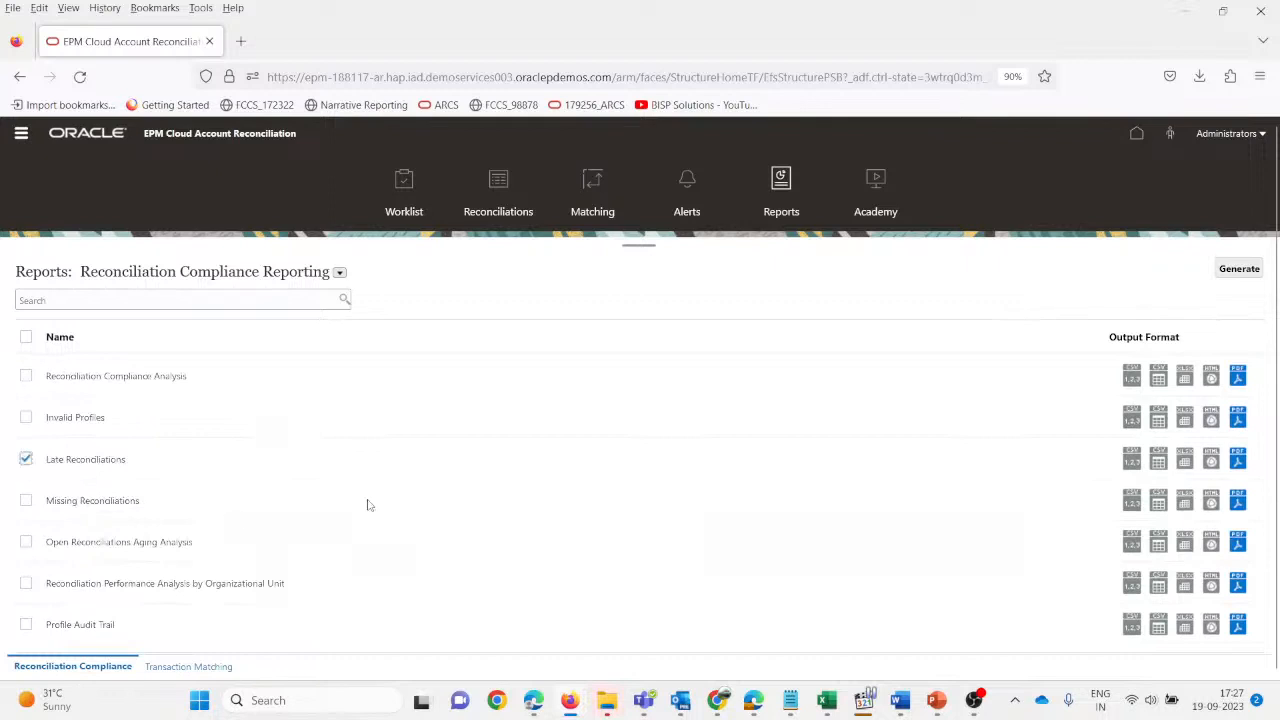
- Look through the compliance reports, try to generate Late Reconciliations as PDF, and dismiss the Generate Report dialog
scroll(367, 506, up, 2)
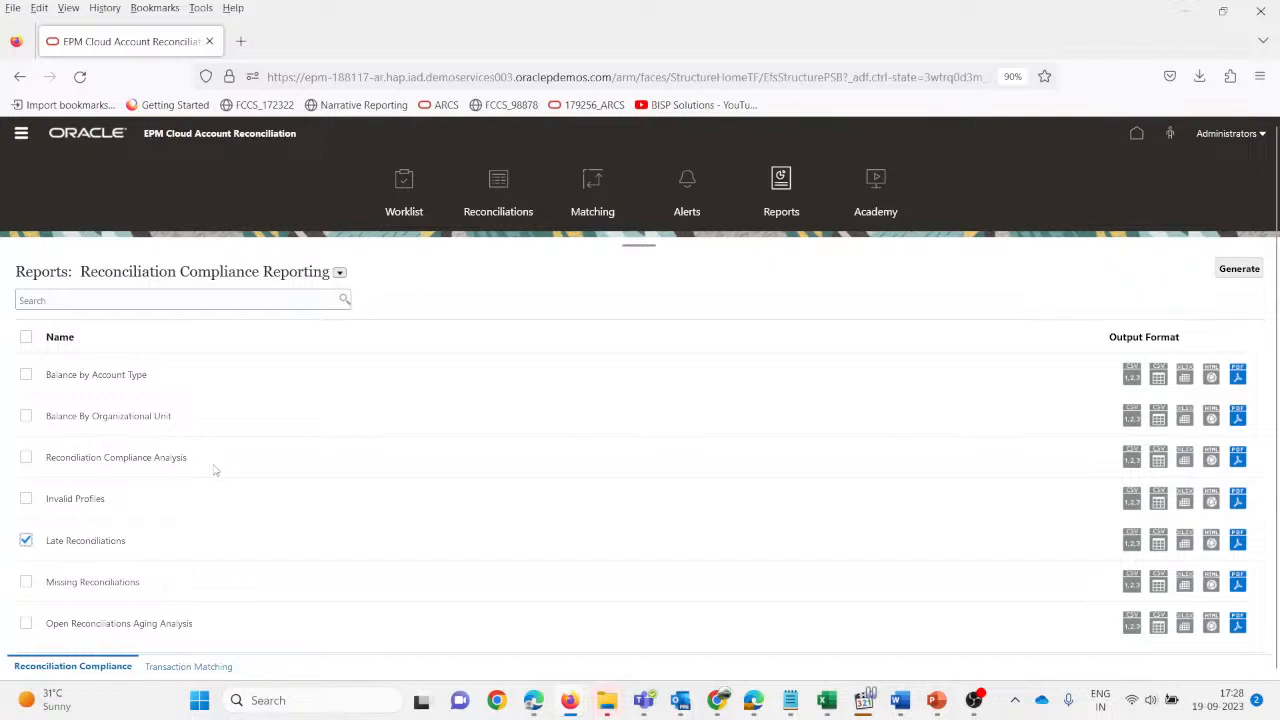
scroll(122, 524, down, 5)
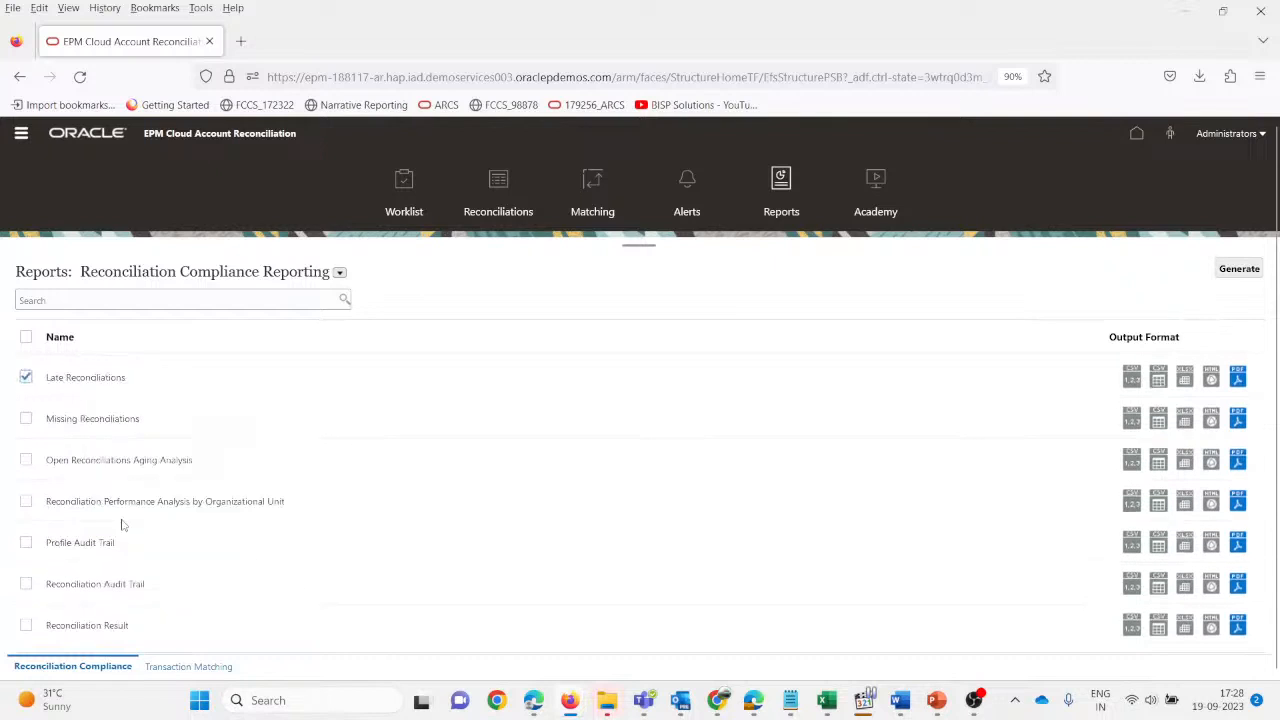
scroll(122, 524, down, 2)
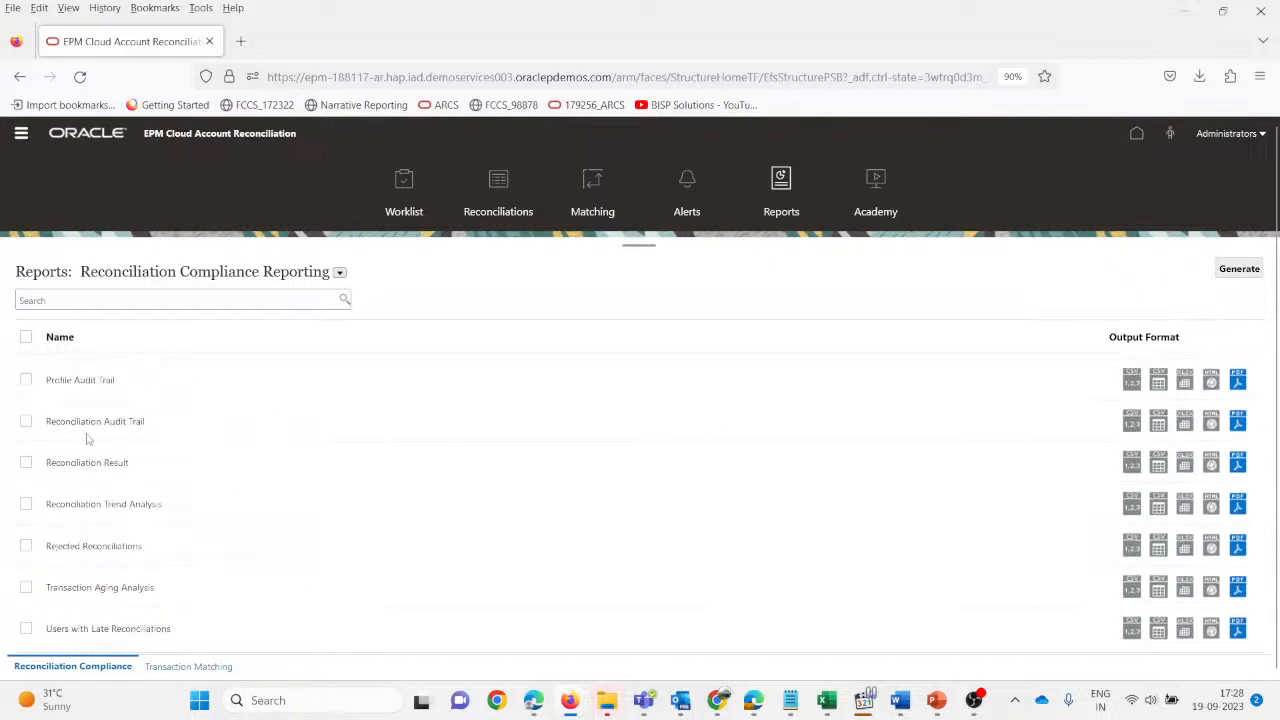
scroll(118, 542, down, 3)
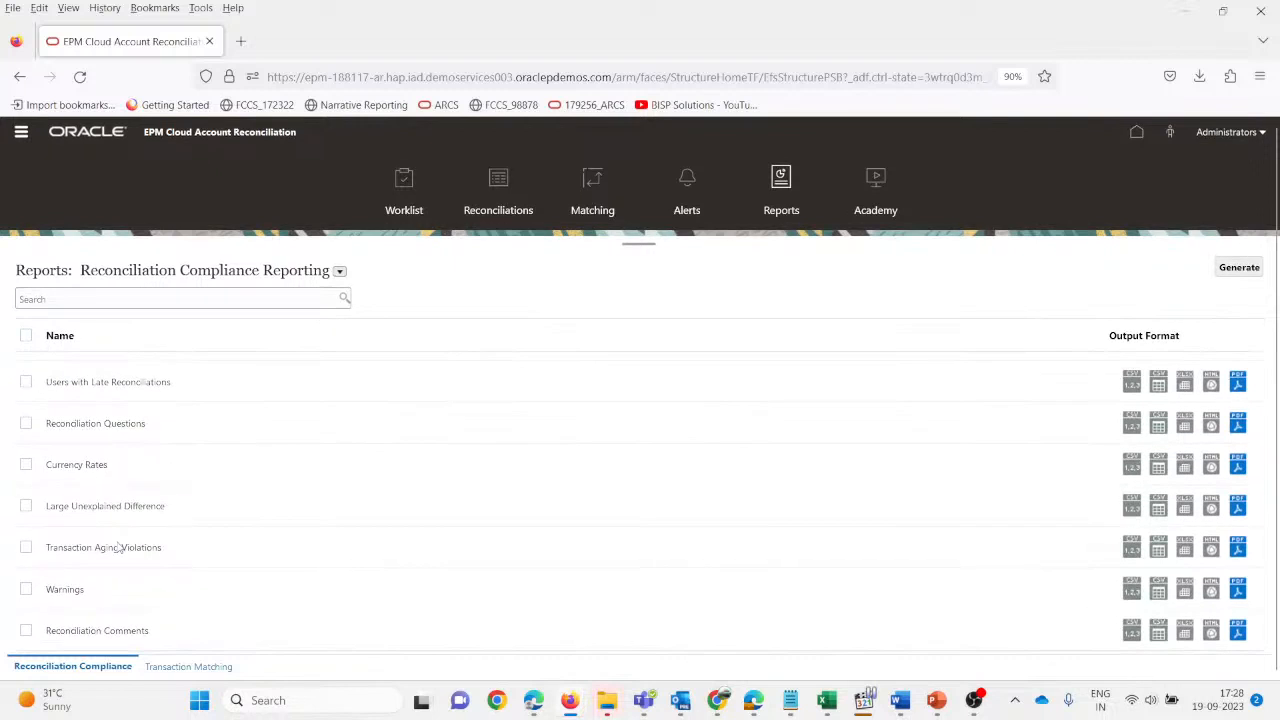
scroll(118, 542, up, 7)
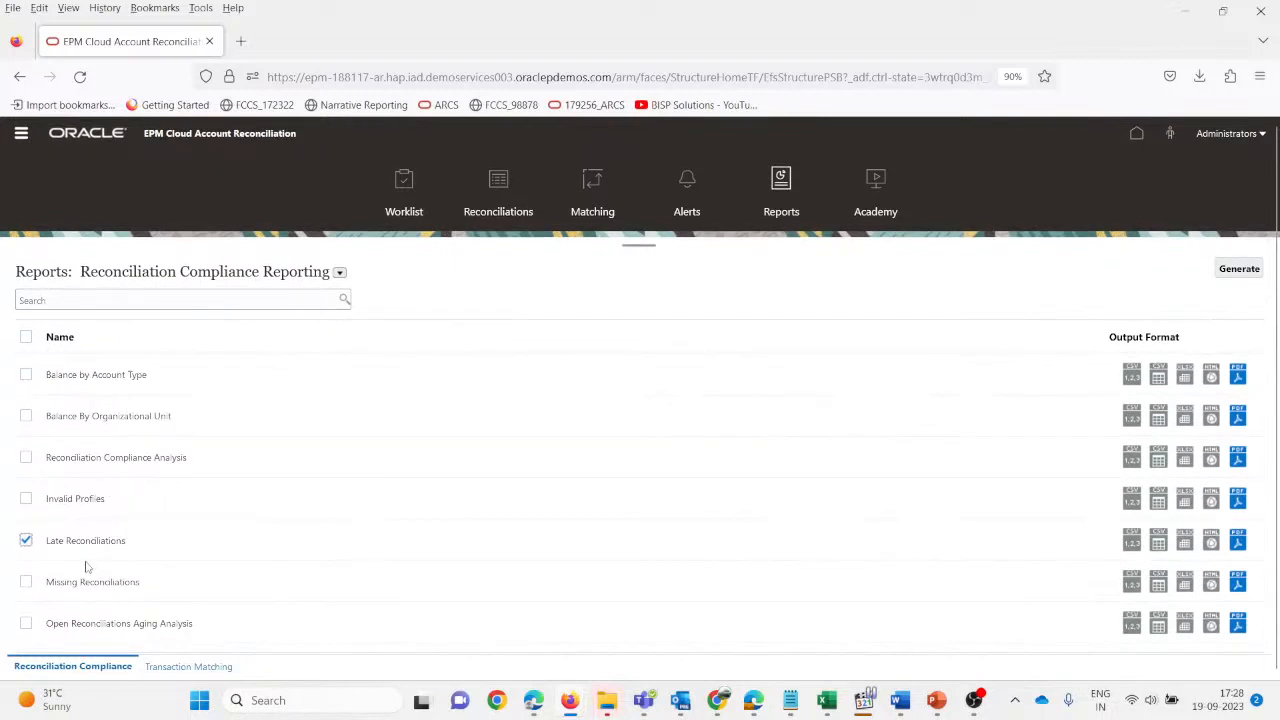
click(1238, 541)
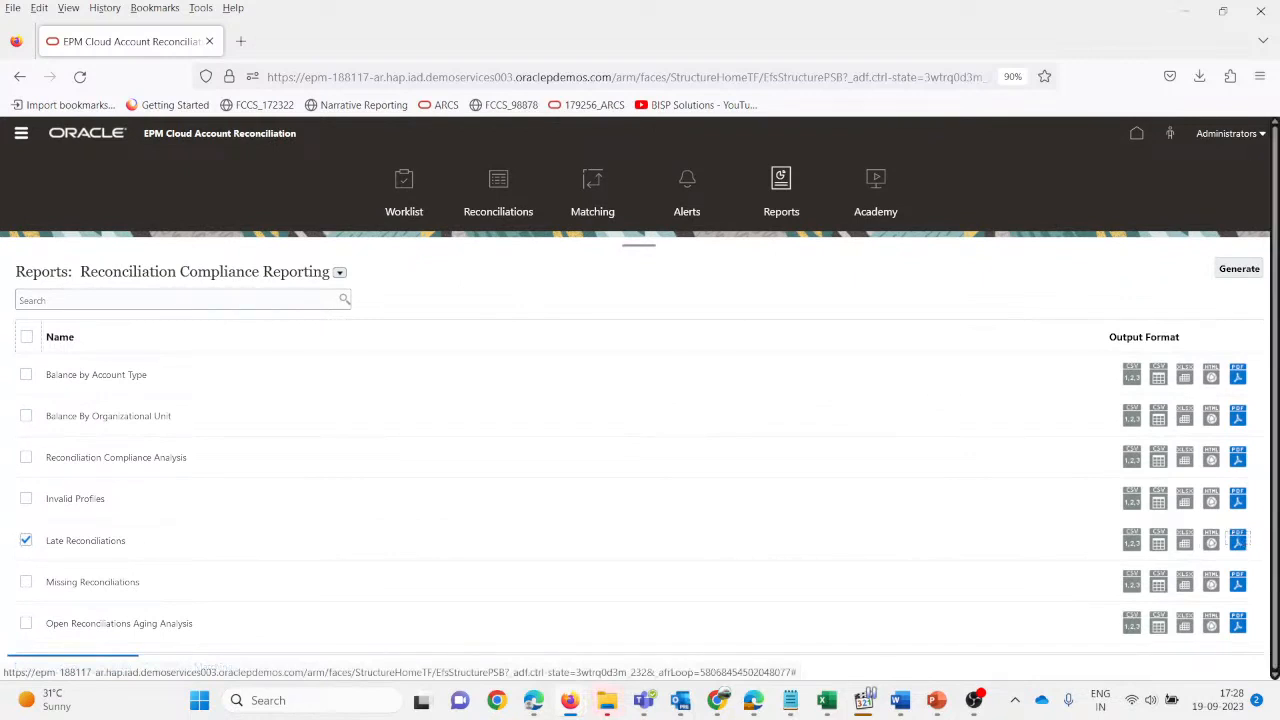
click(1230, 273)
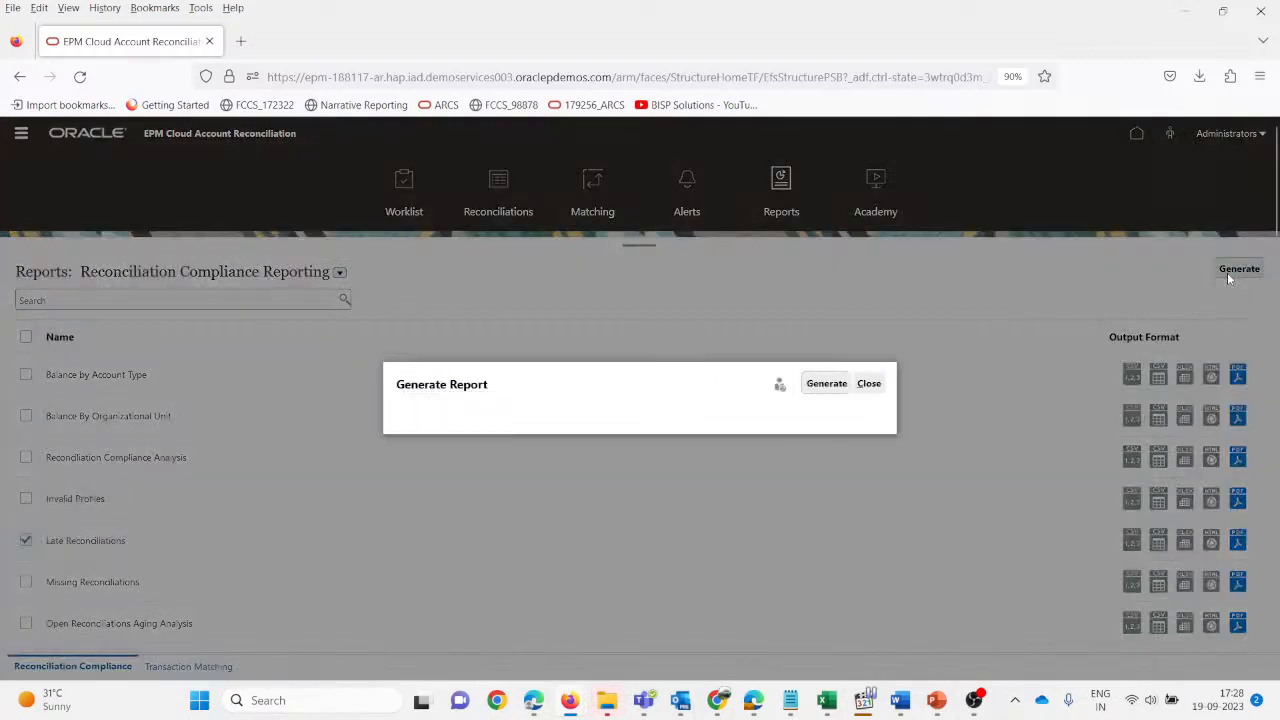
click(830, 389)
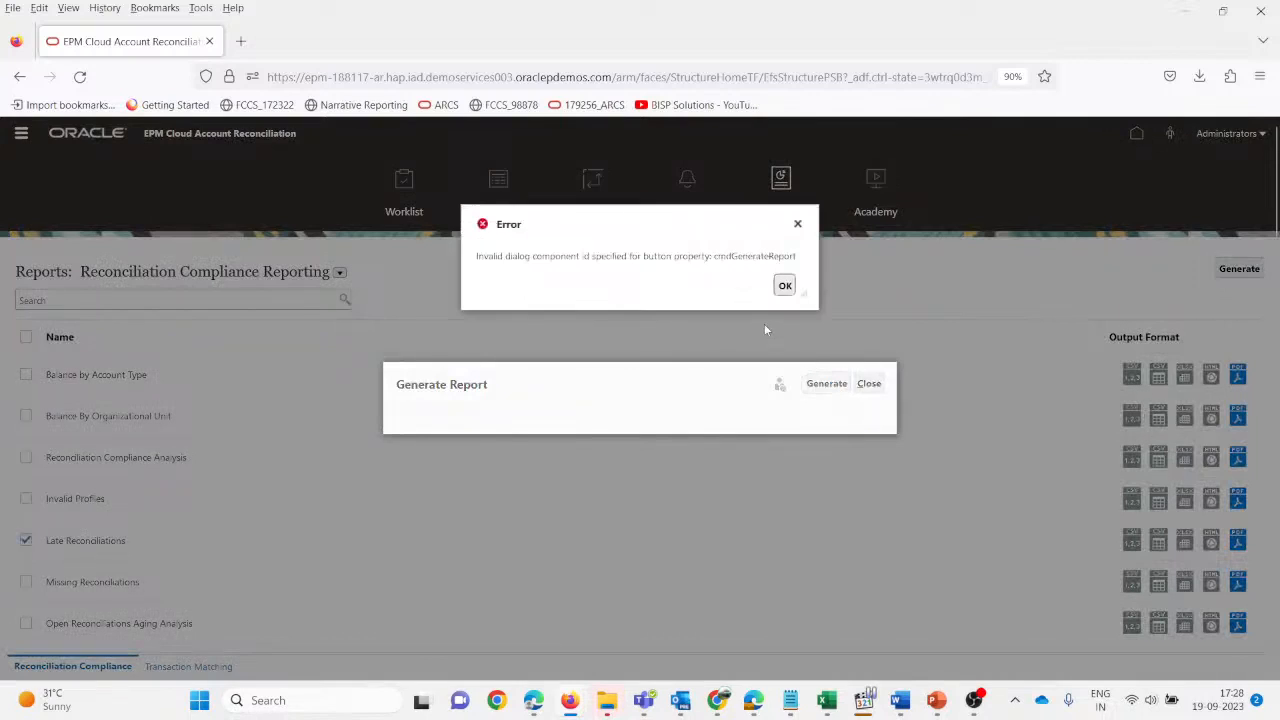
click(785, 286)
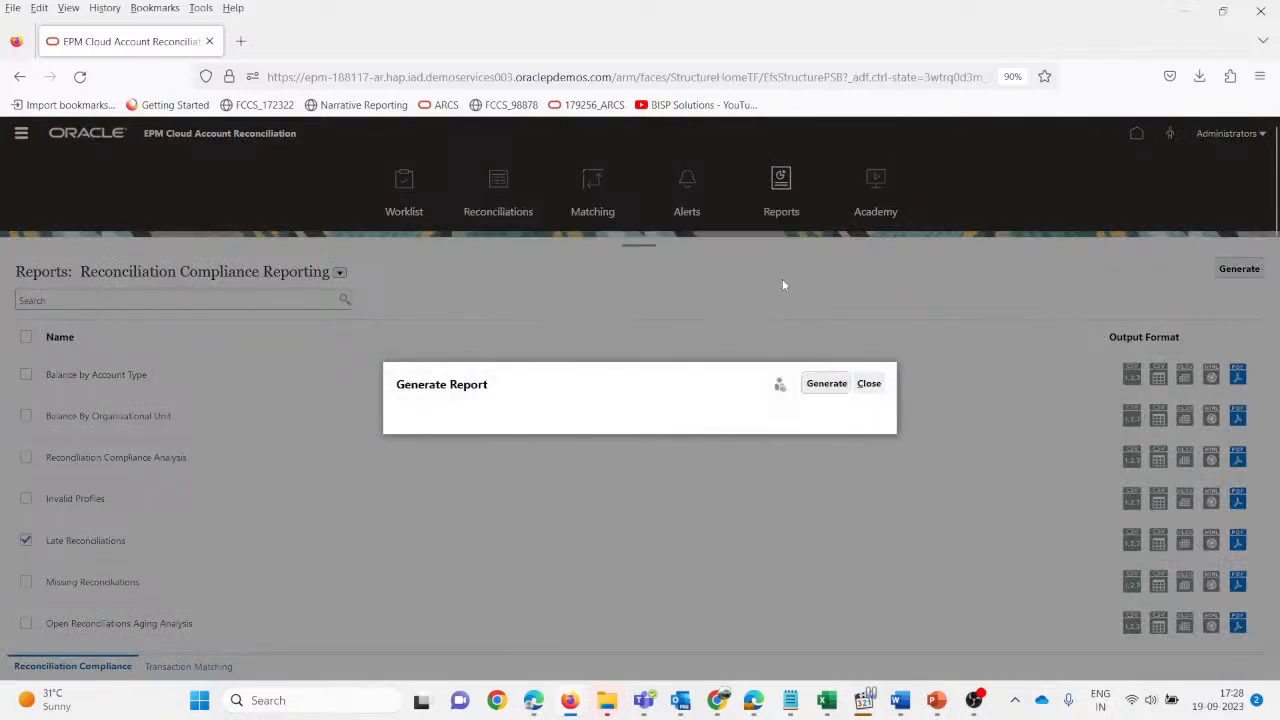
click(869, 383)
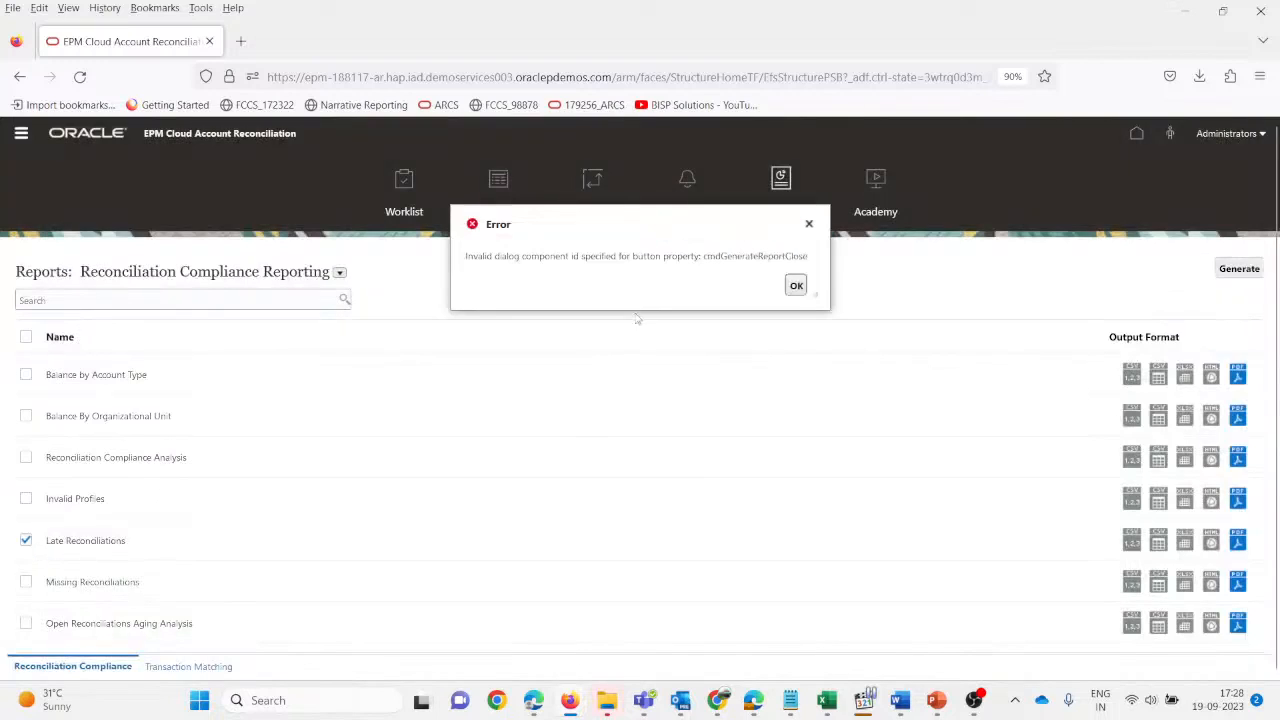
click(796, 286)
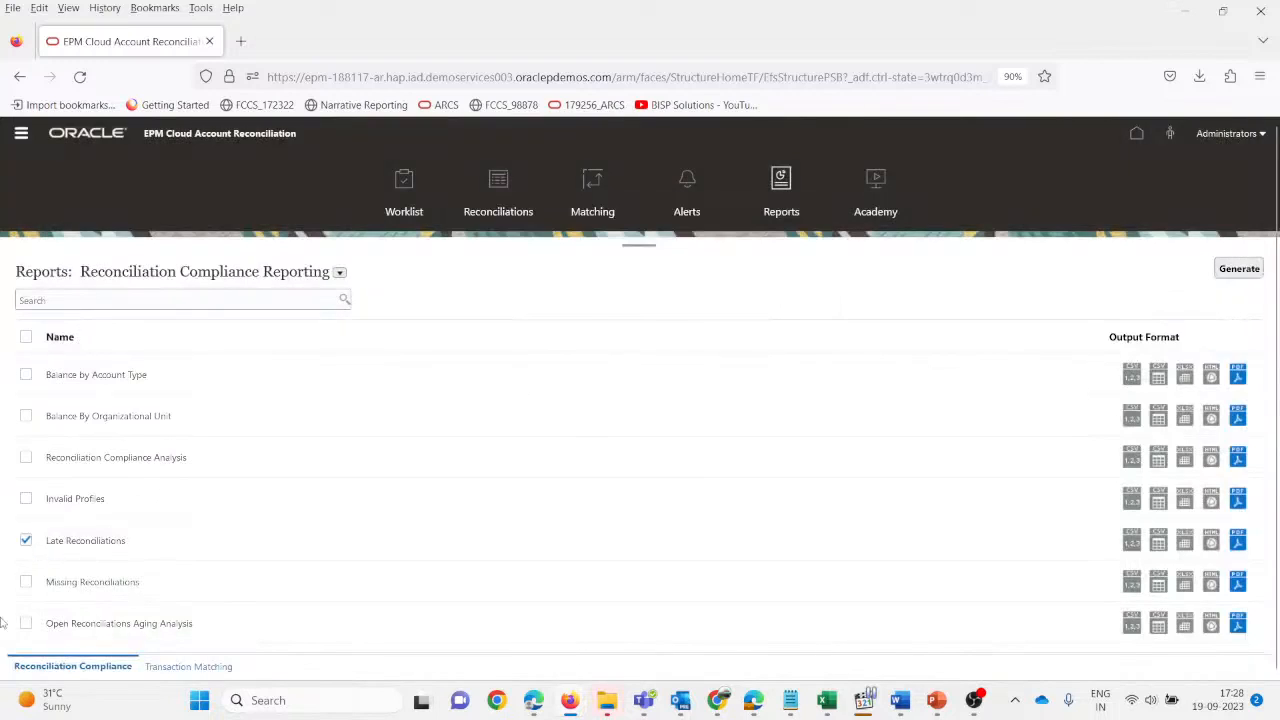
- Deselect Late Reconciliations and select the Missing Reconciliations report with HTML as its output format
click(27, 541)
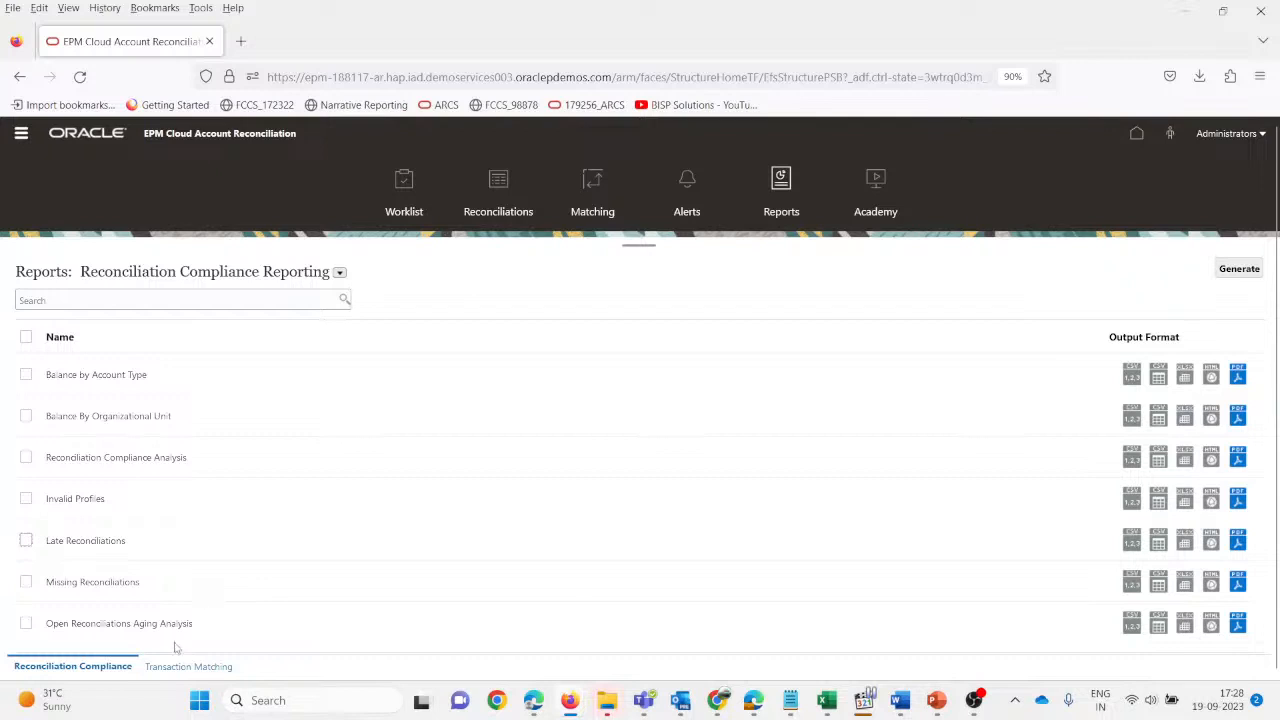
click(26, 583)
click(1210, 582)
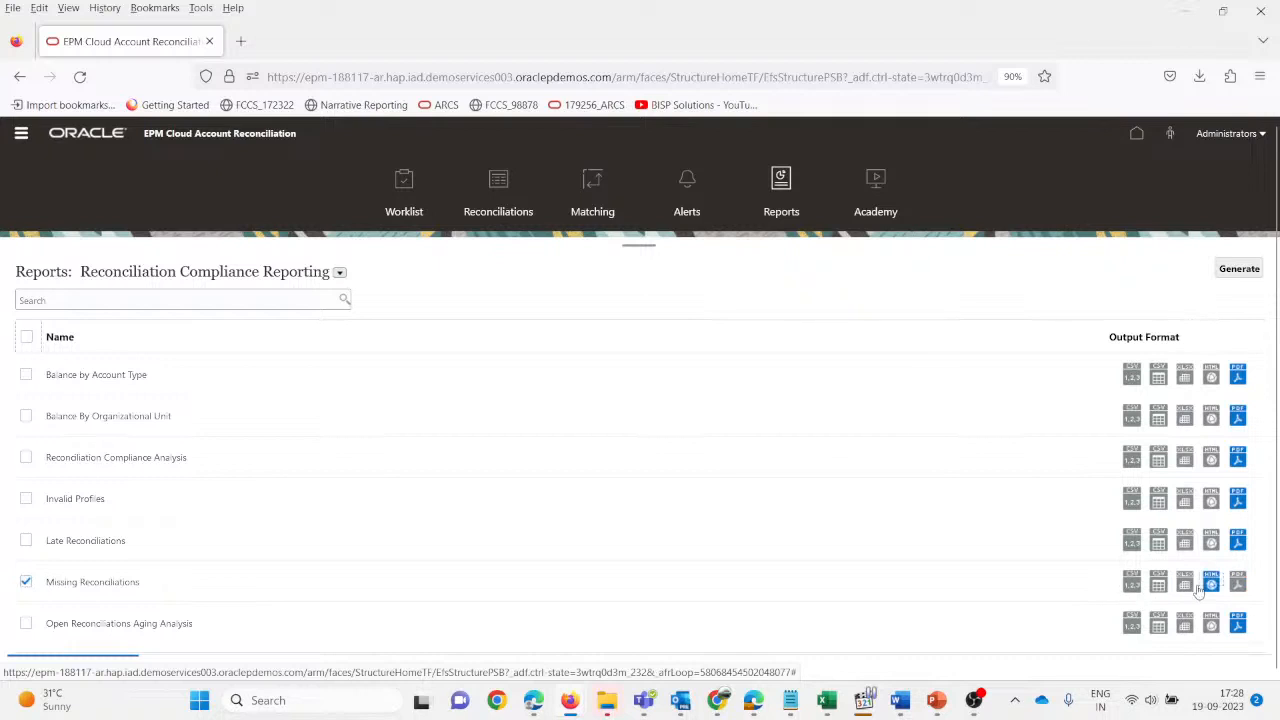
- Generate the Missing Reconciliations report in HTML format for the May 2022 period
click(1242, 270)
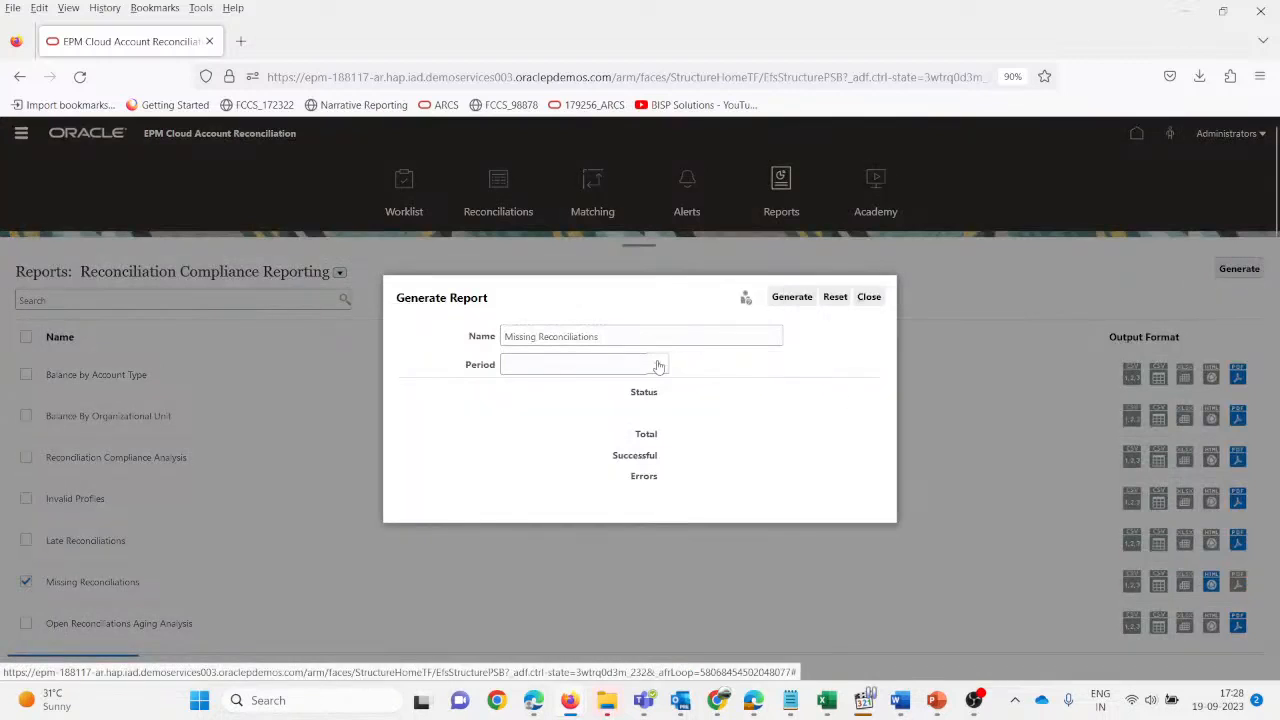
click(657, 365)
scroll(575, 531, down, 3)
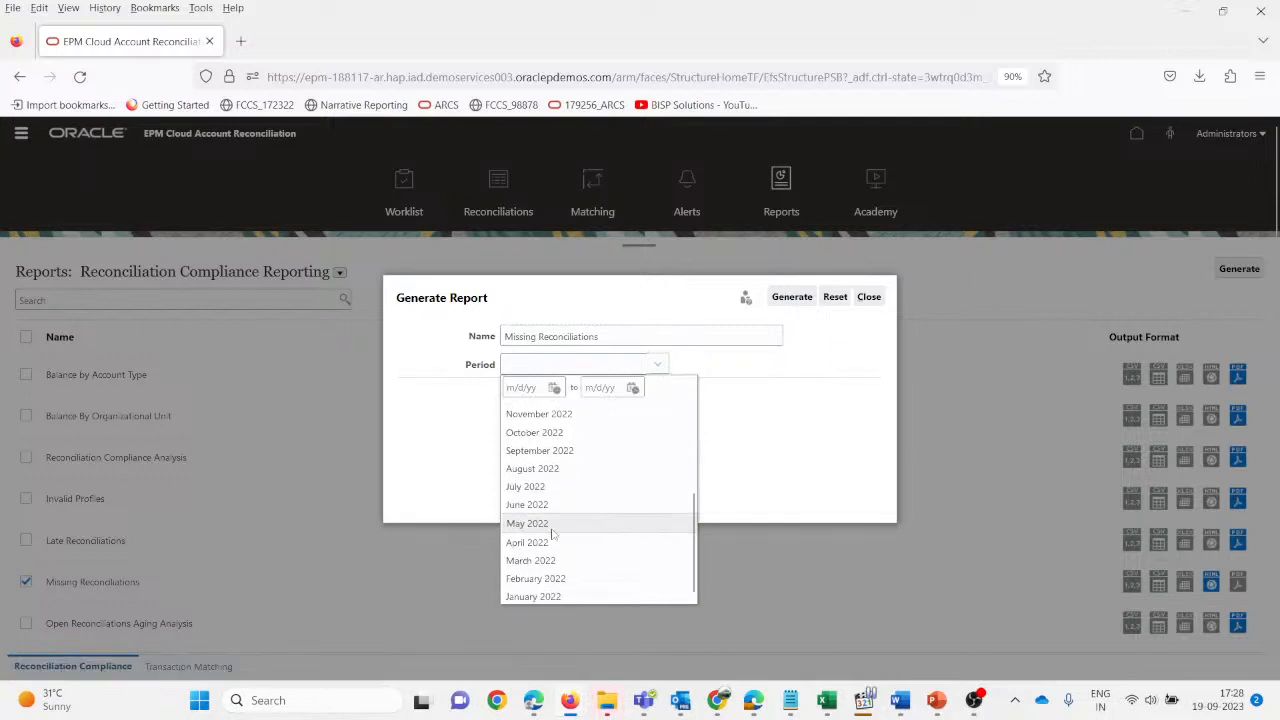
click(552, 530)
click(800, 300)
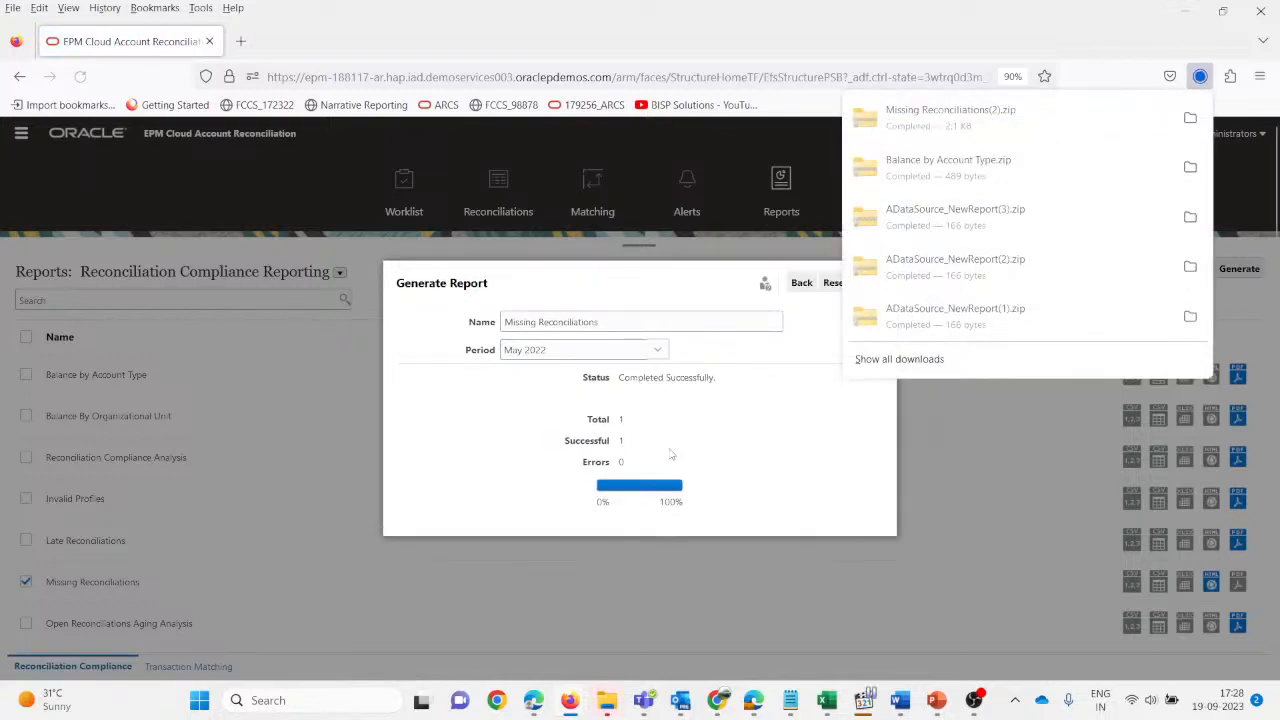
- Open the HTML report inside the downloaded Missing Reconciliations(2).zip and look through its list of accounts
click(905, 116)
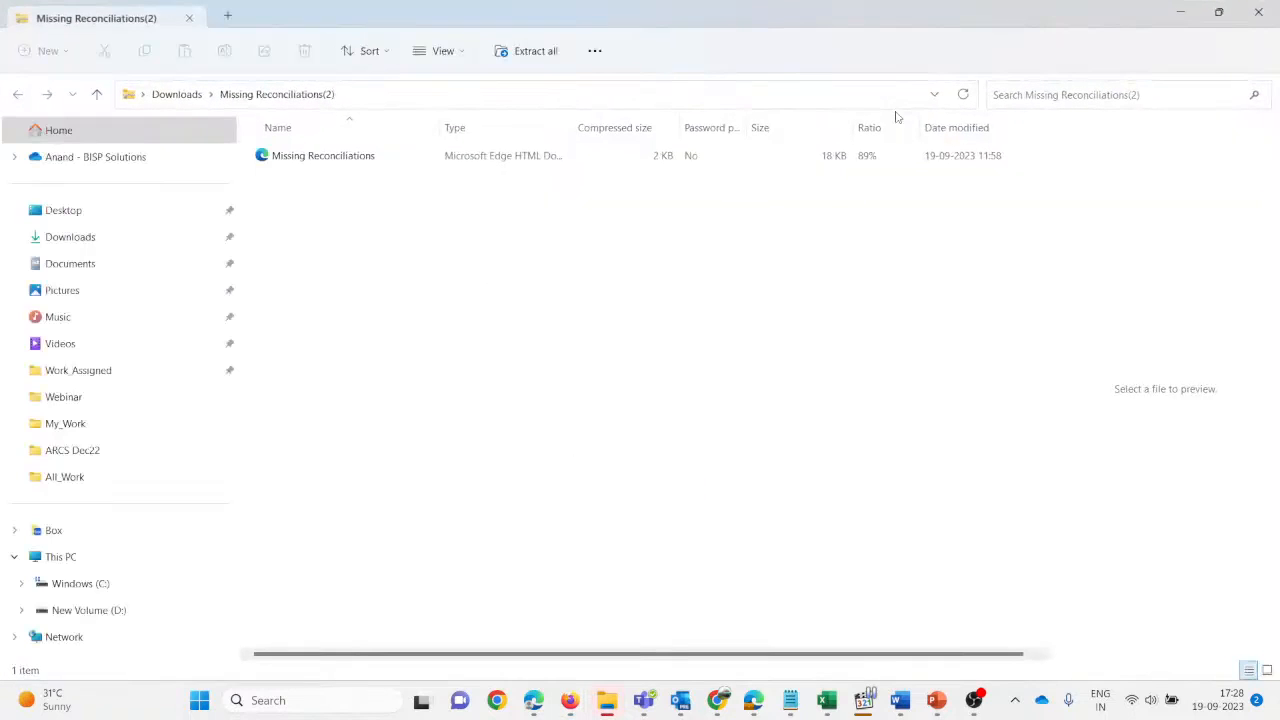
double_click(309, 166)
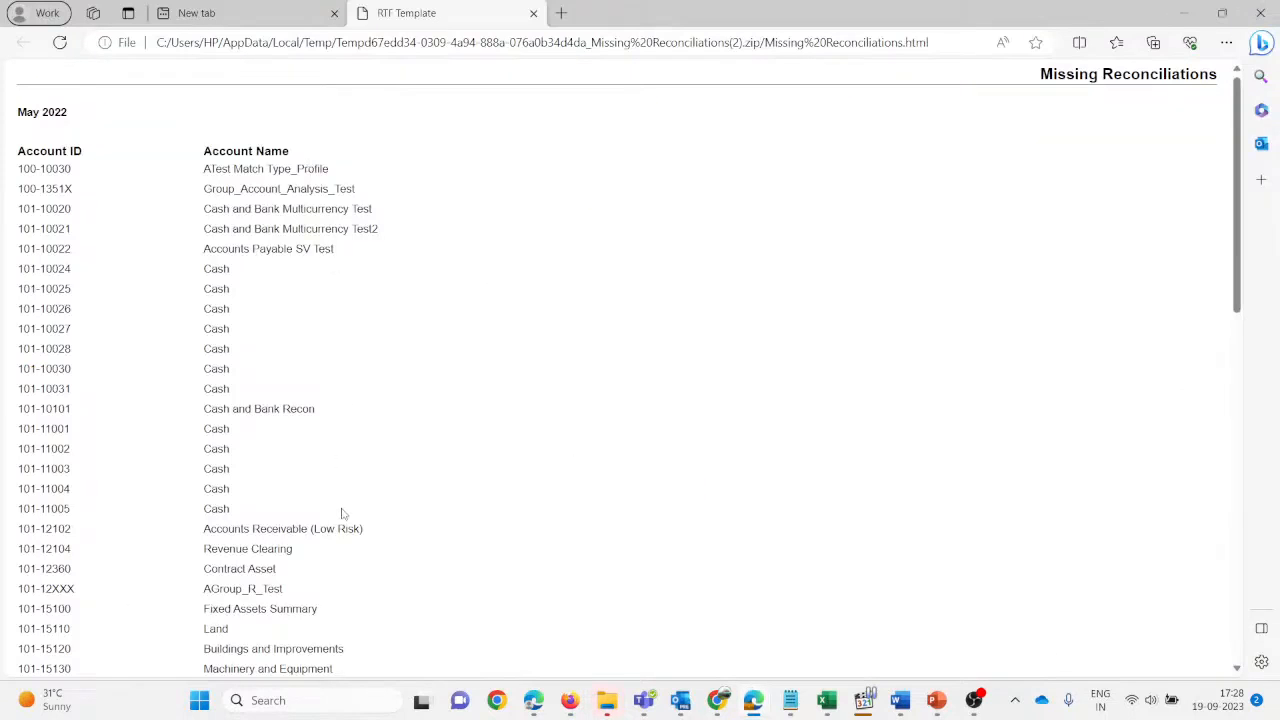
scroll(343, 512, down, 10)
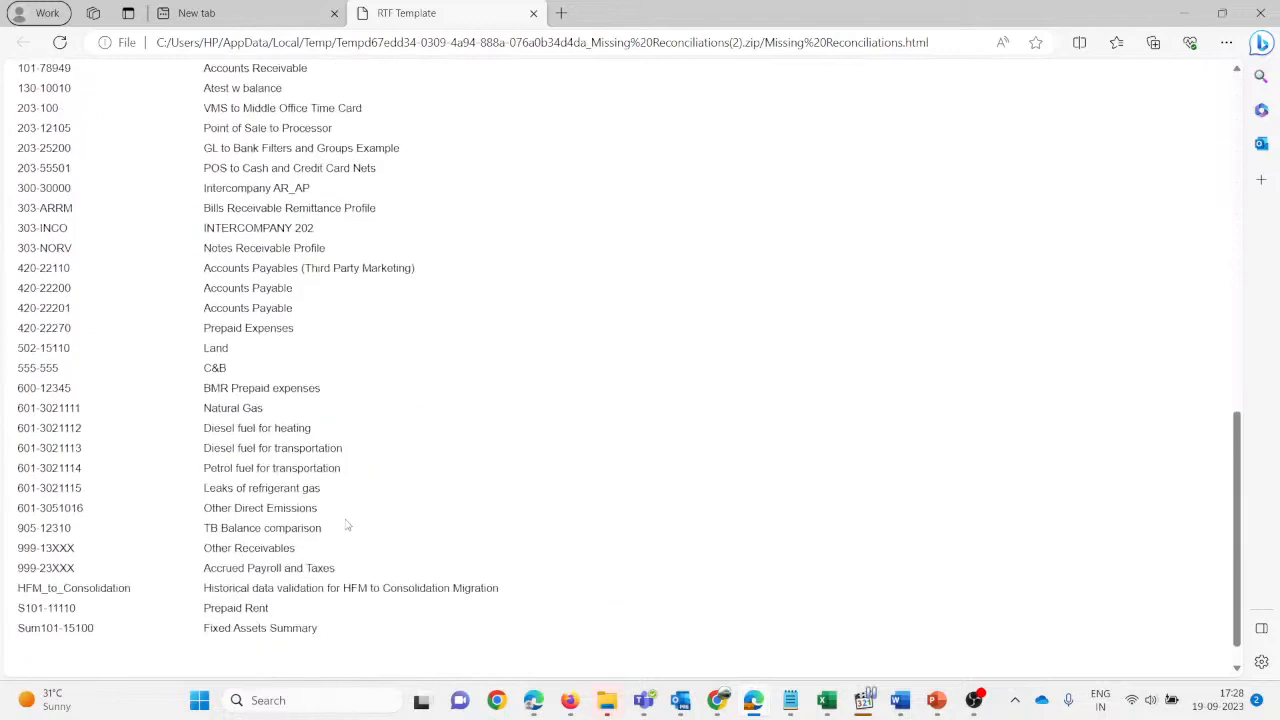
scroll(347, 537, up, 5)
scroll(347, 537, up, 5)
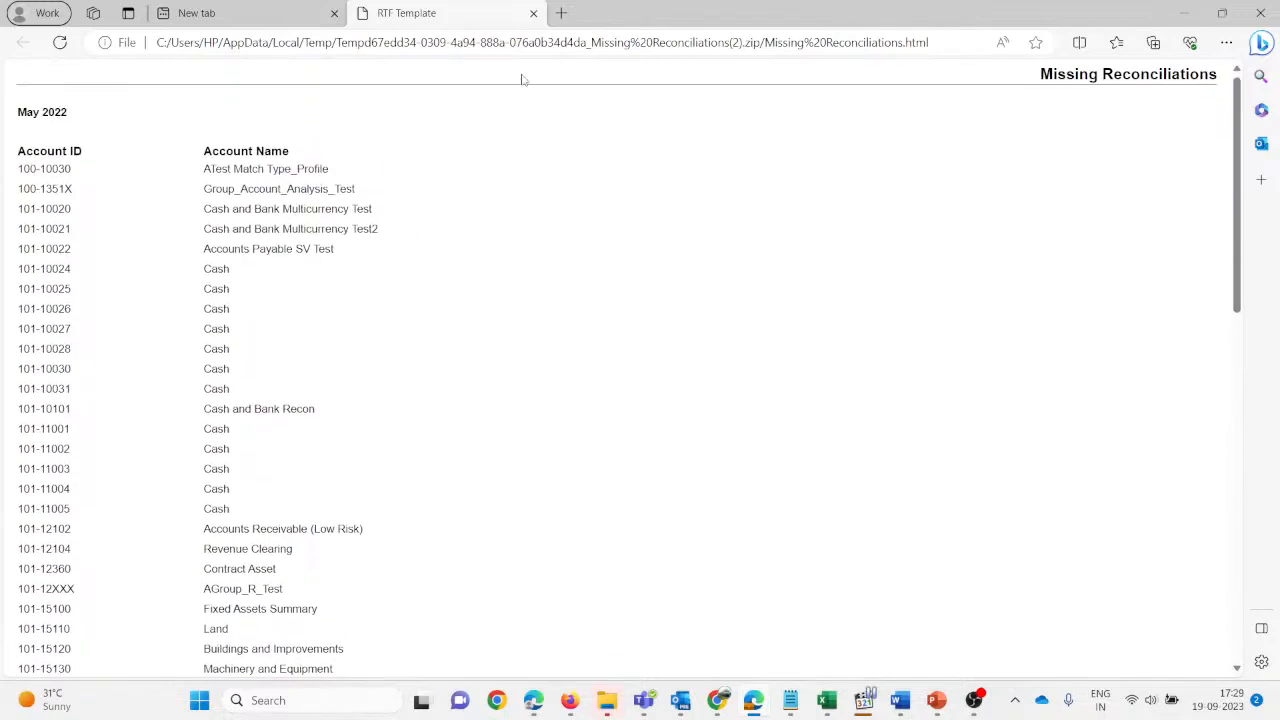
- Close the HTML report, switch back to Account Reconciliation in Firefox and dismiss the Generate Report dialog
click(533, 14)
key(alt+Tab)
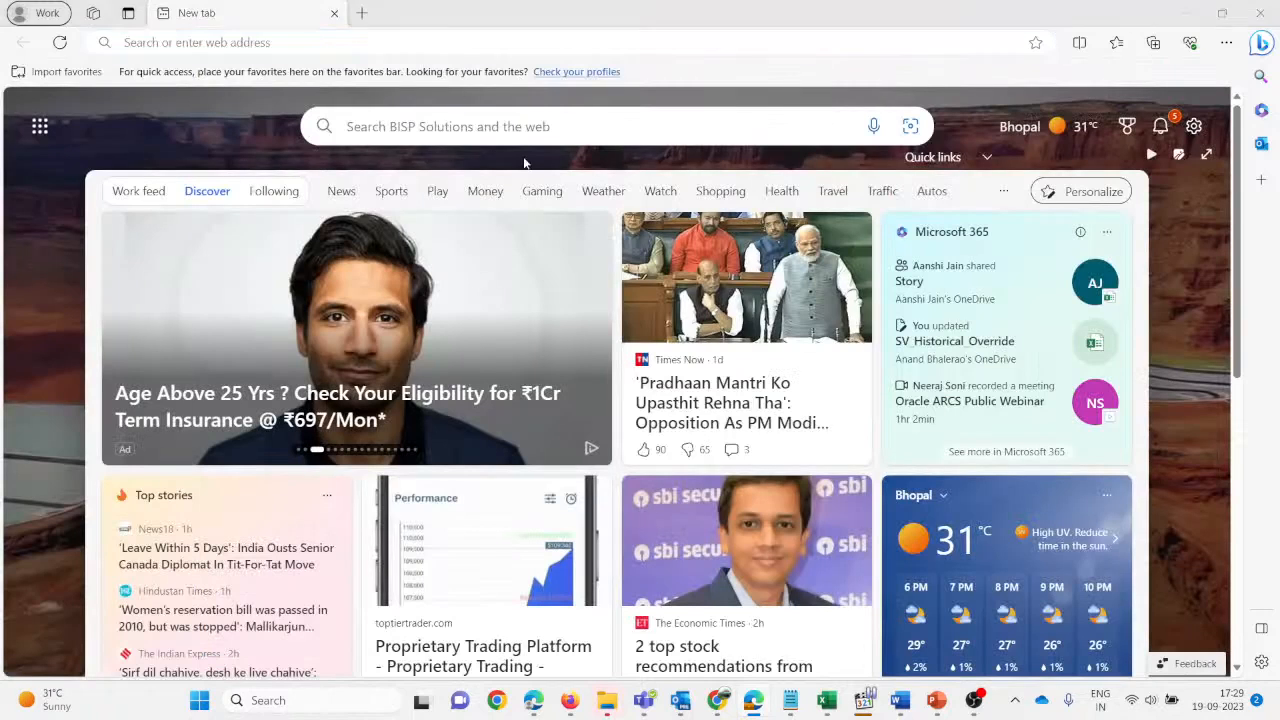
mouse_move(569, 700)
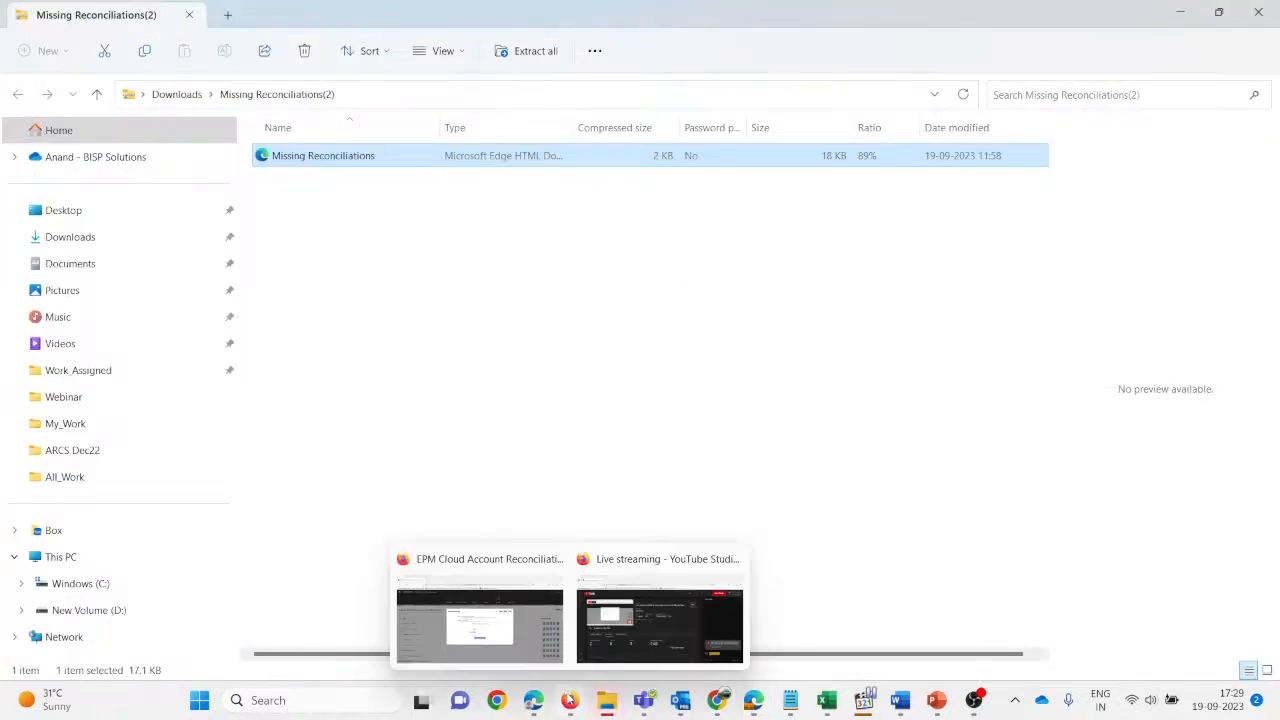
click(480, 610)
click(868, 283)
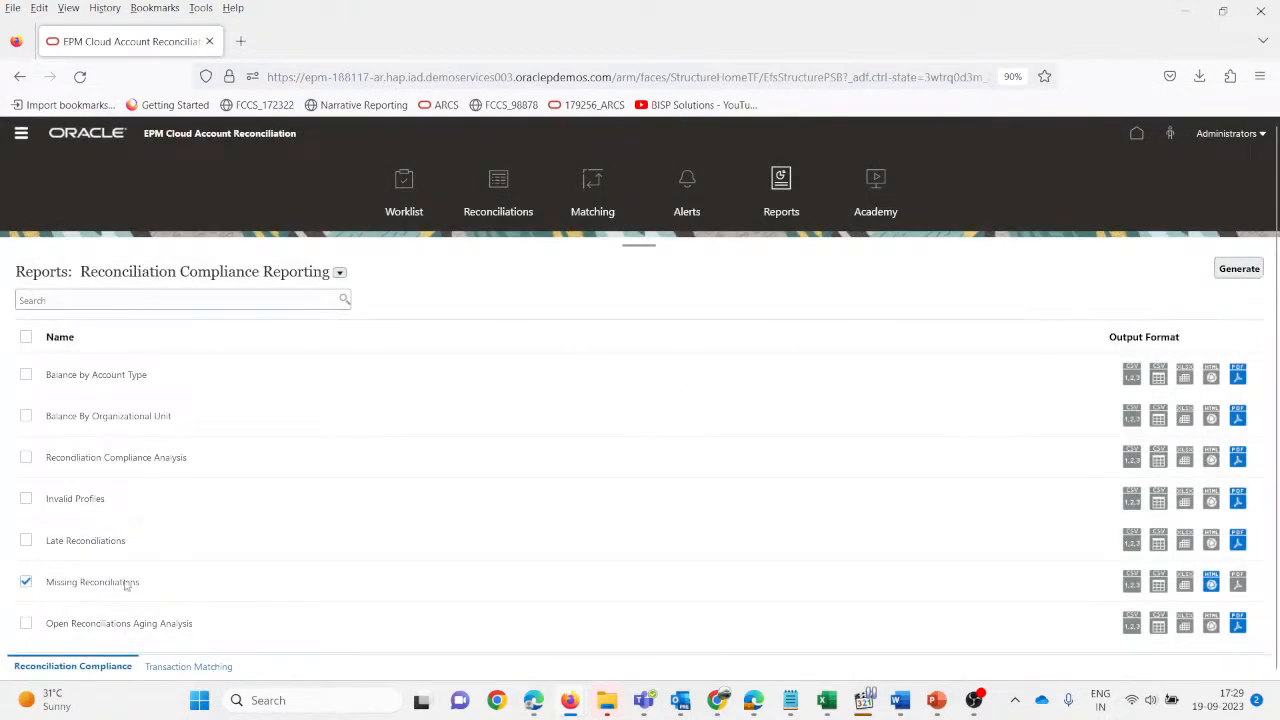
- Change the Missing Reconciliations output format to PDF and generate the report for May 2022
click(1238, 583)
click(1239, 268)
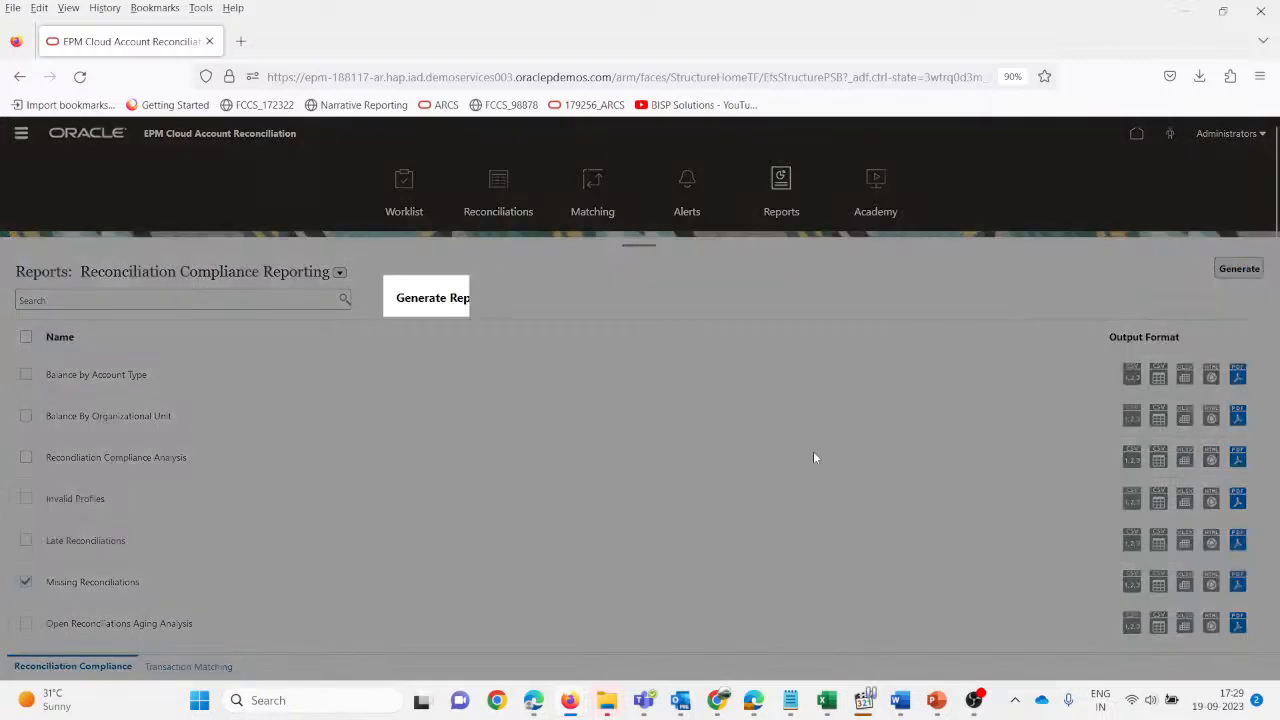
click(656, 364)
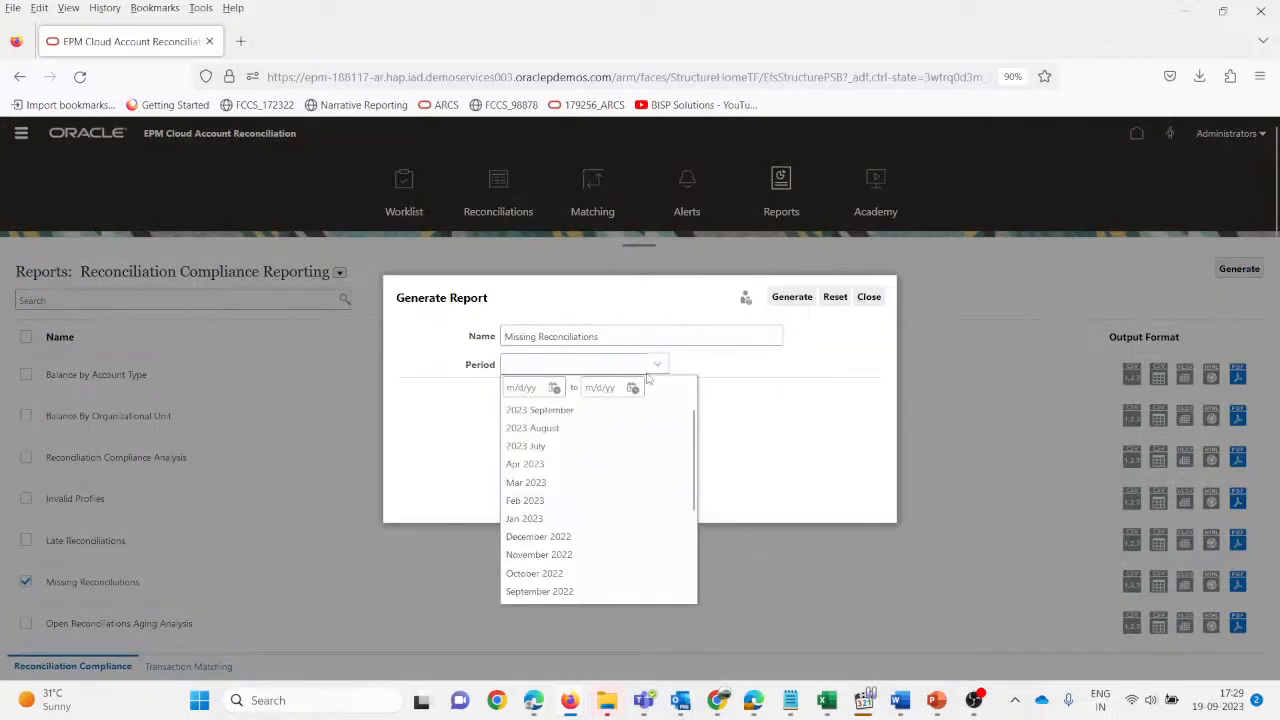
scroll(565, 510, down, 2)
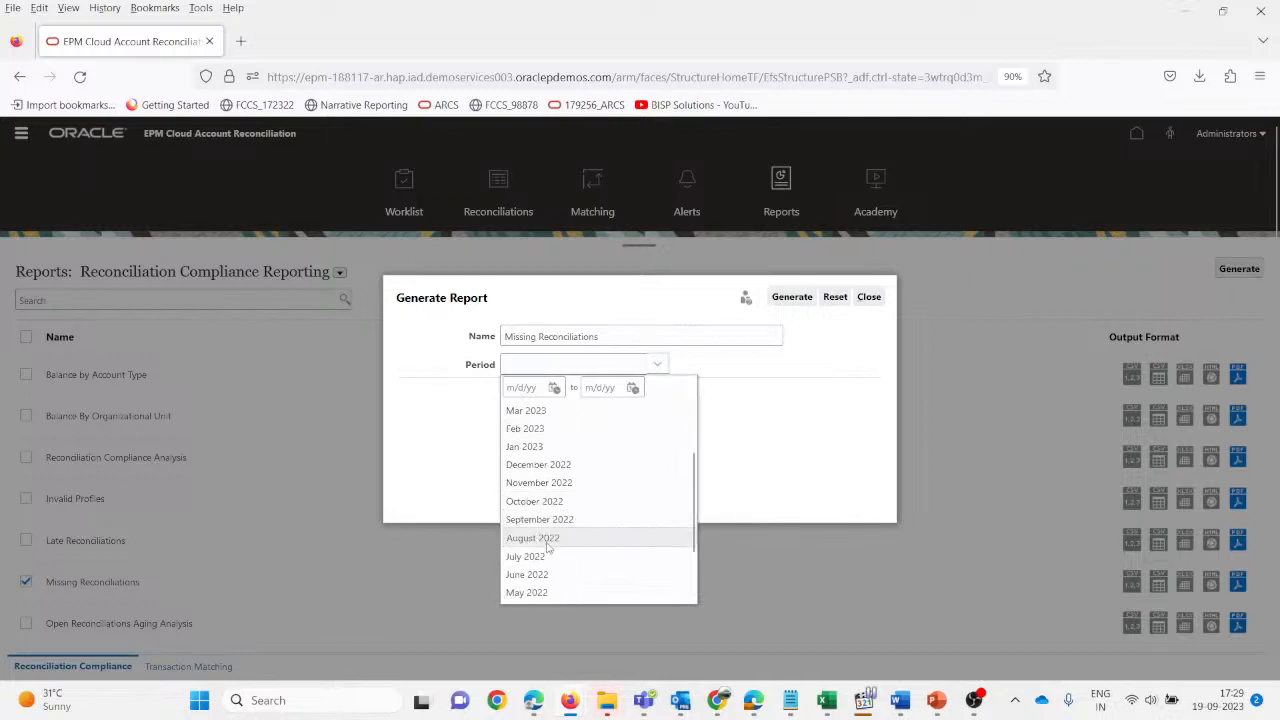
click(545, 593)
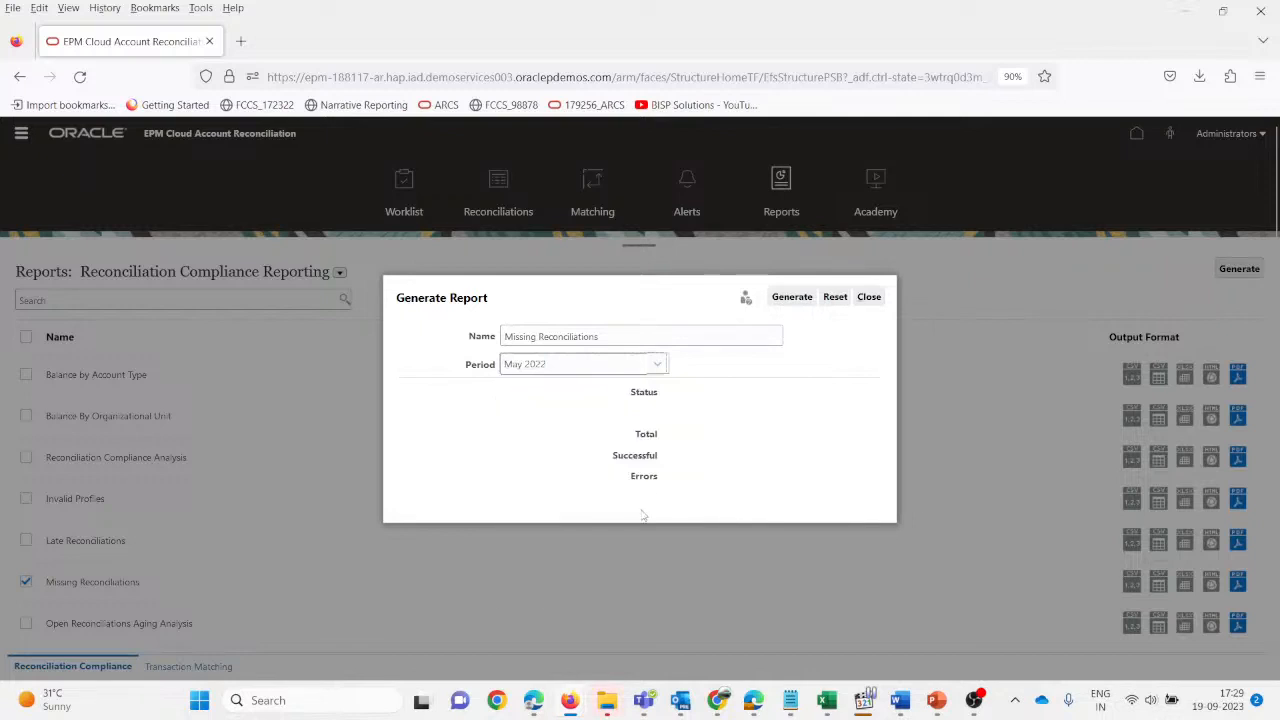
click(792, 297)
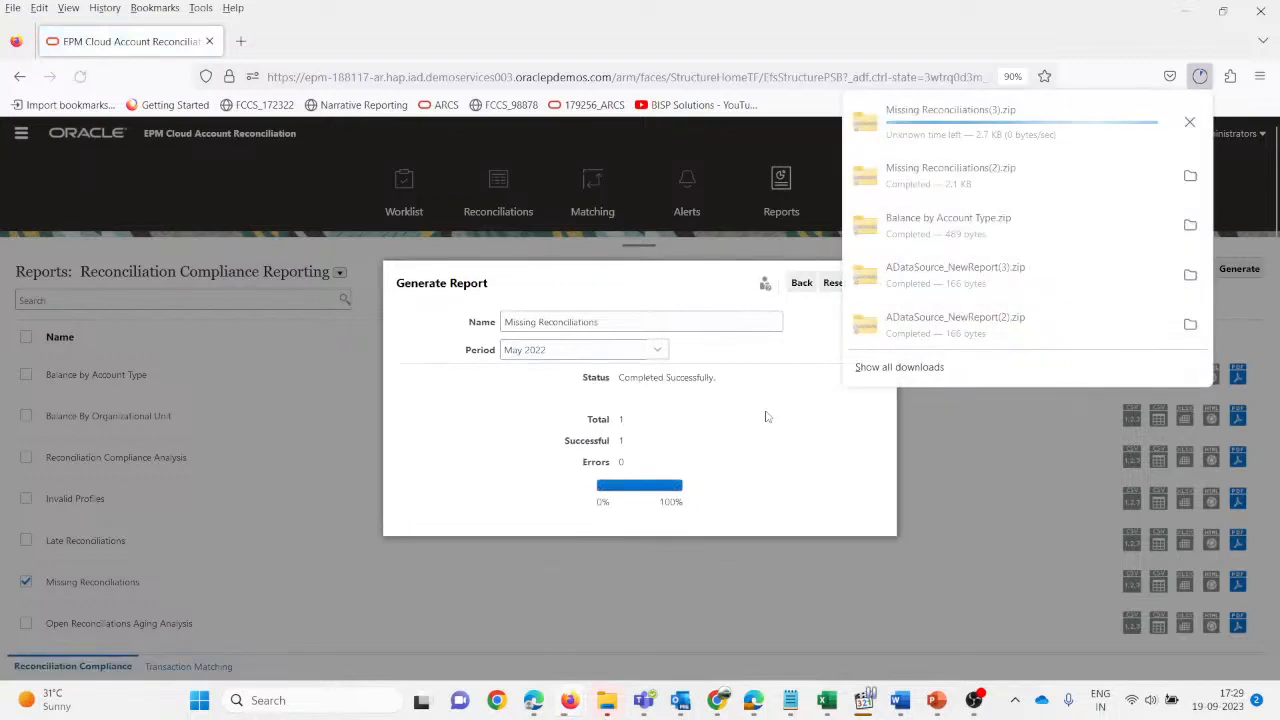
- Open the PDF inside the downloaded Missing Reconciliations(3).zip and look through its pages of accounts
click(973, 128)
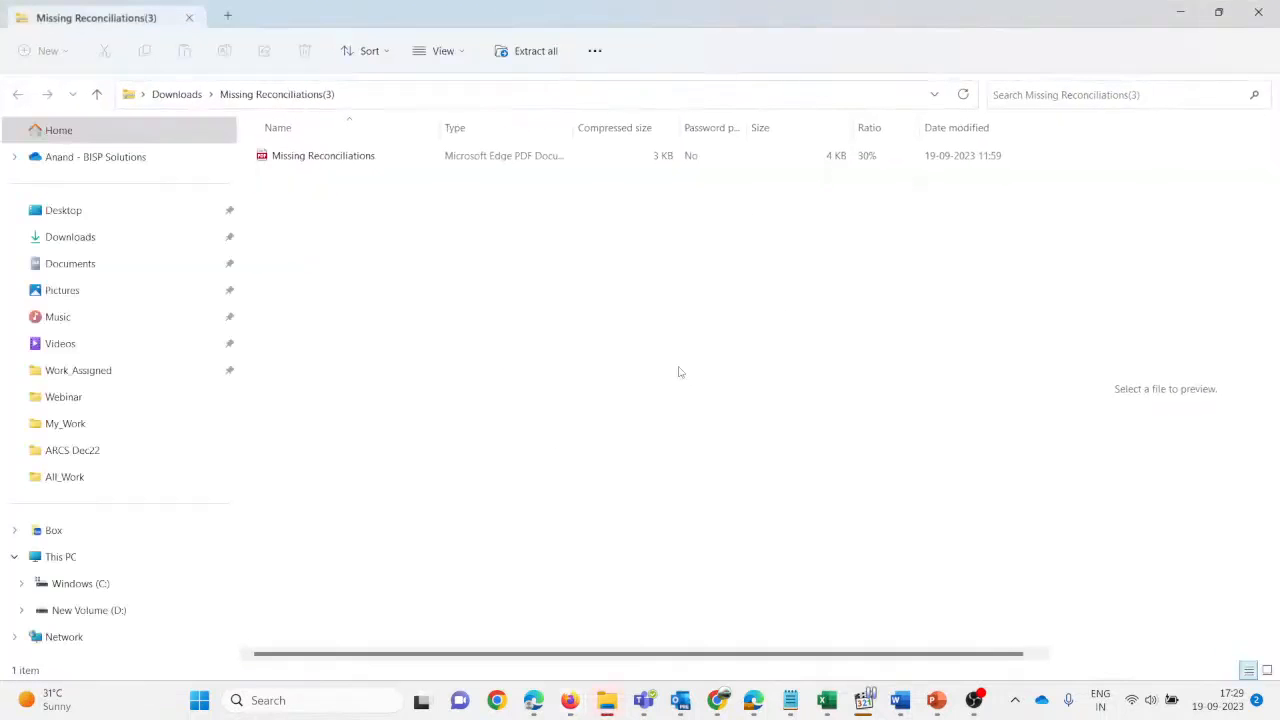
double_click(323, 158)
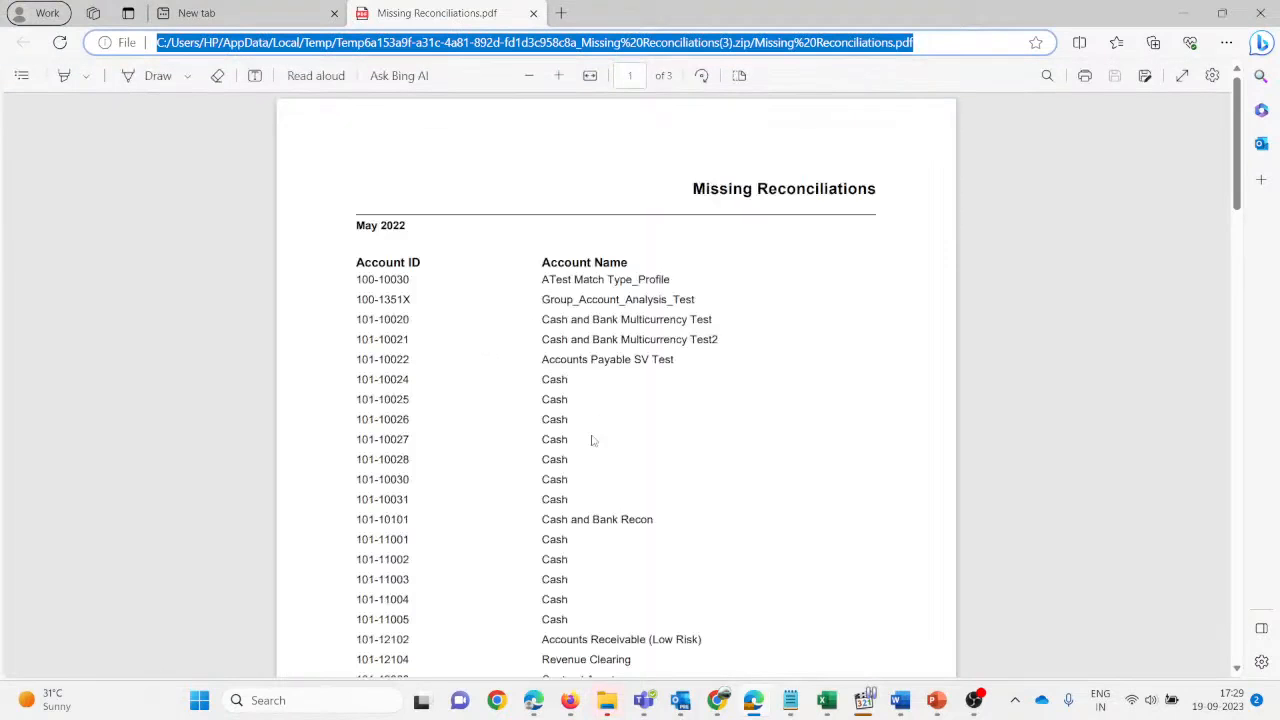
scroll(588, 490, down, 3)
scroll(588, 490, down, 10)
scroll(588, 493, up, 2)
scroll(588, 493, up, 3)
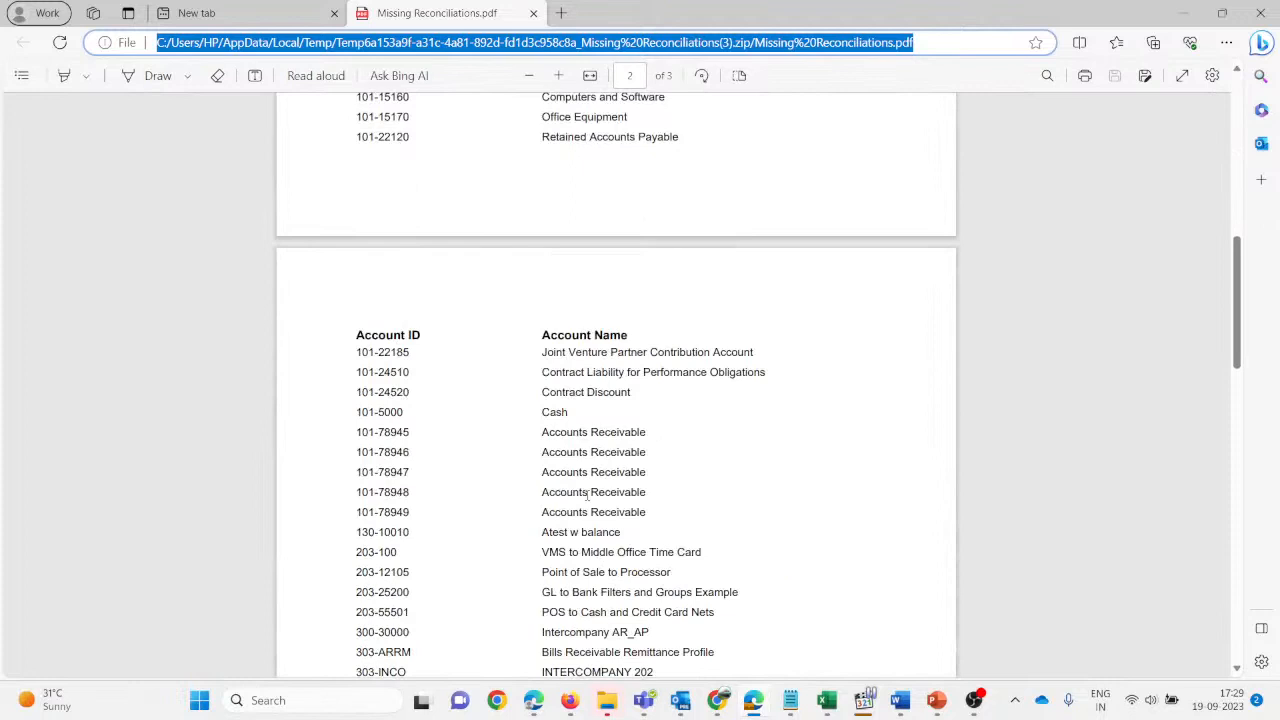
scroll(588, 493, up, 8)
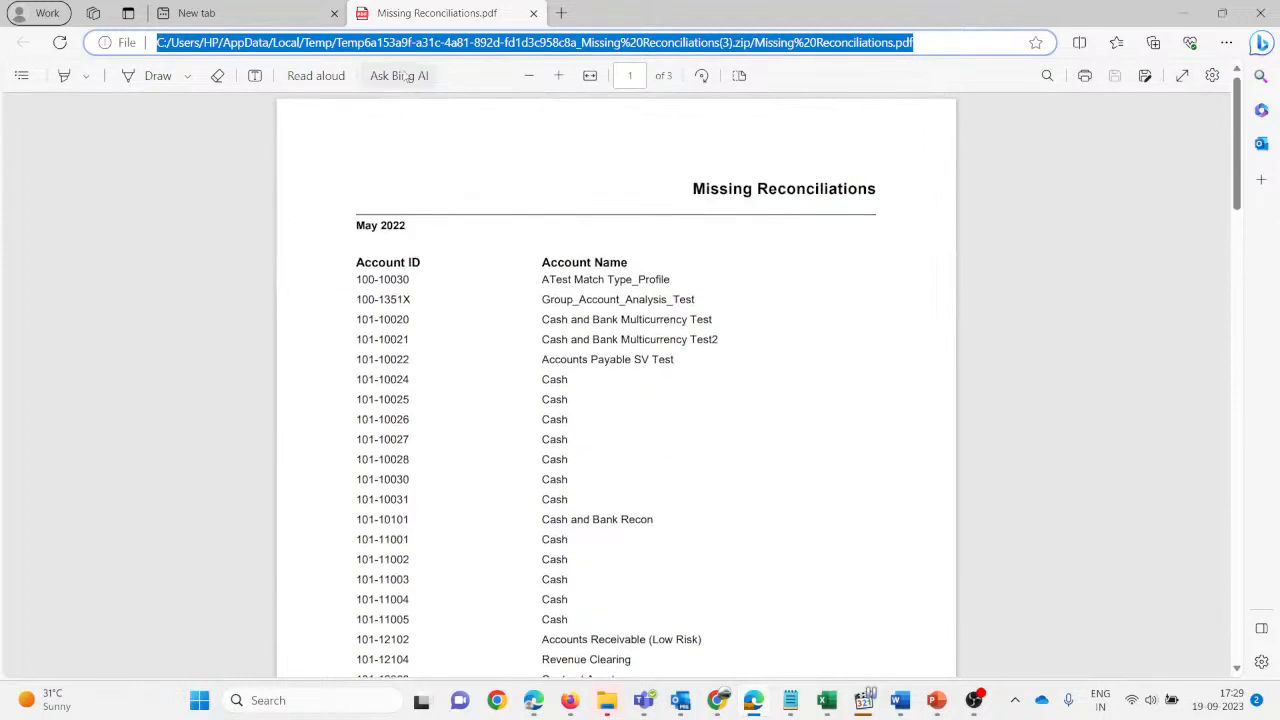
- Switch back to Account Reconciliation, dismiss the Generate Report dialog and deselect Missing Reconciliations
key(alt+Tab)
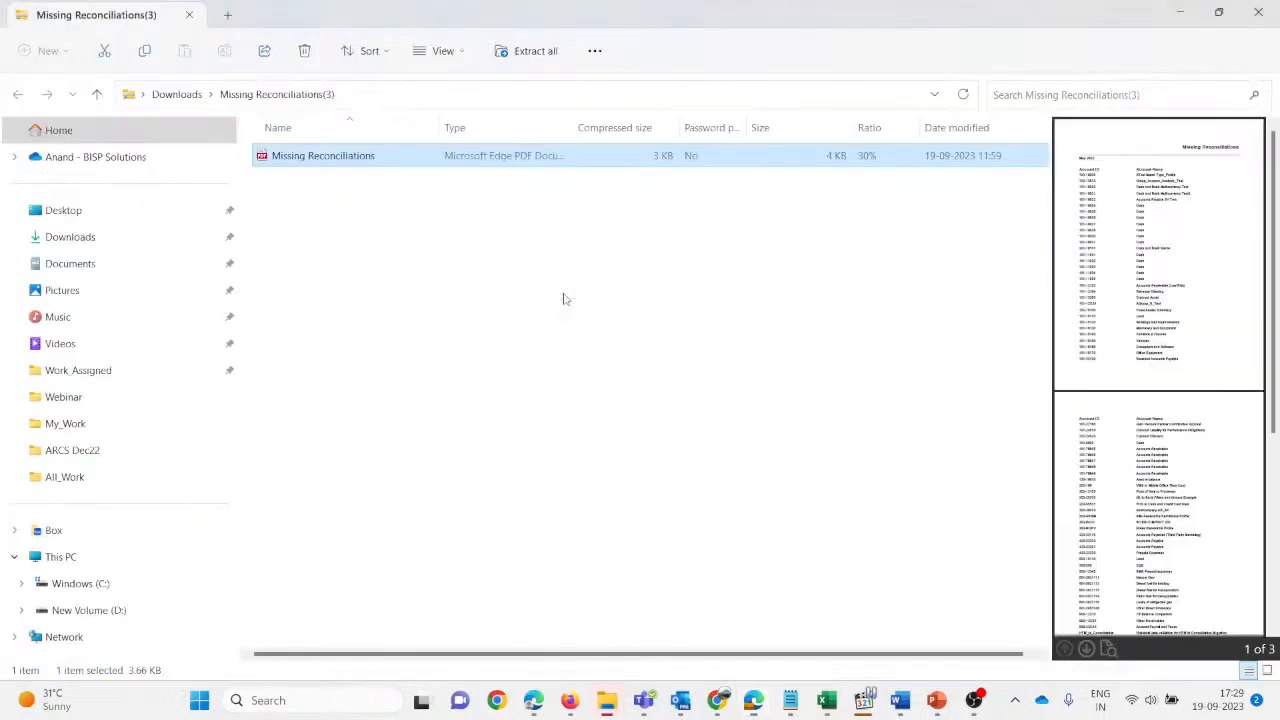
key(alt+Tab)
key(alt+Tab)
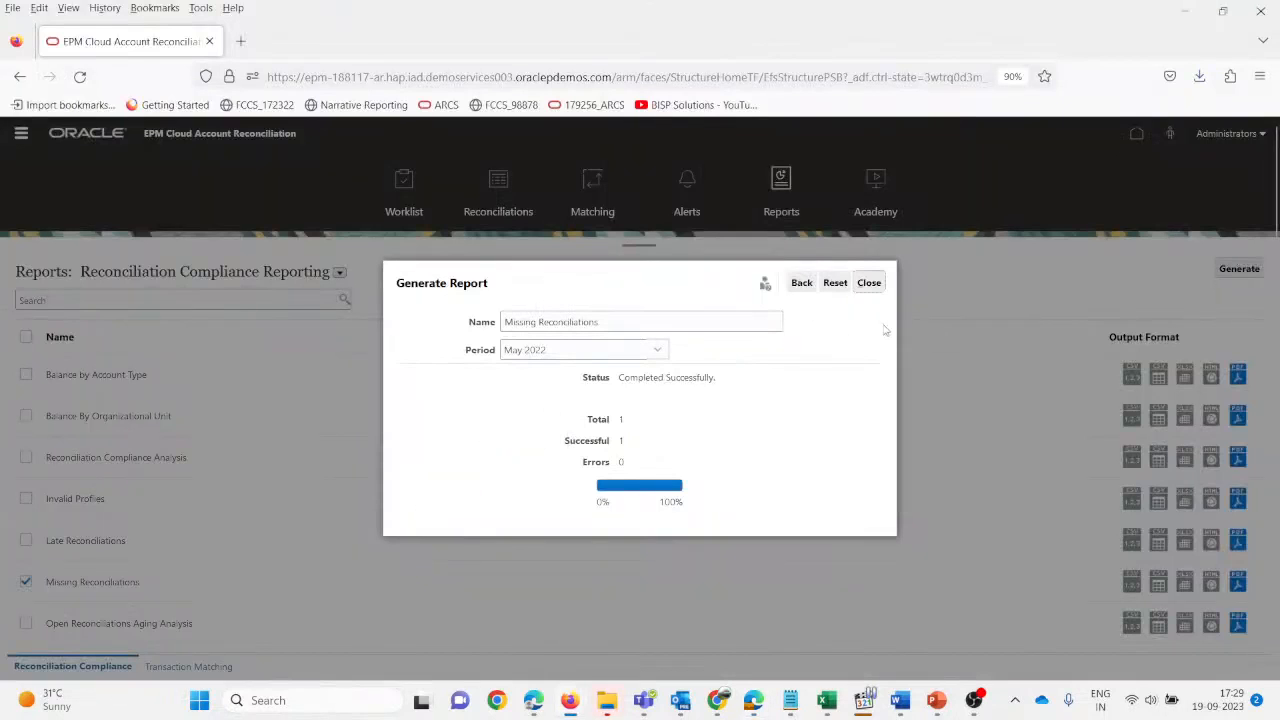
click(868, 288)
click(26, 581)
- Select the Reconciliation Questions report with PDF output and generate it for the June 2022 period
scroll(70, 560, down, 5)
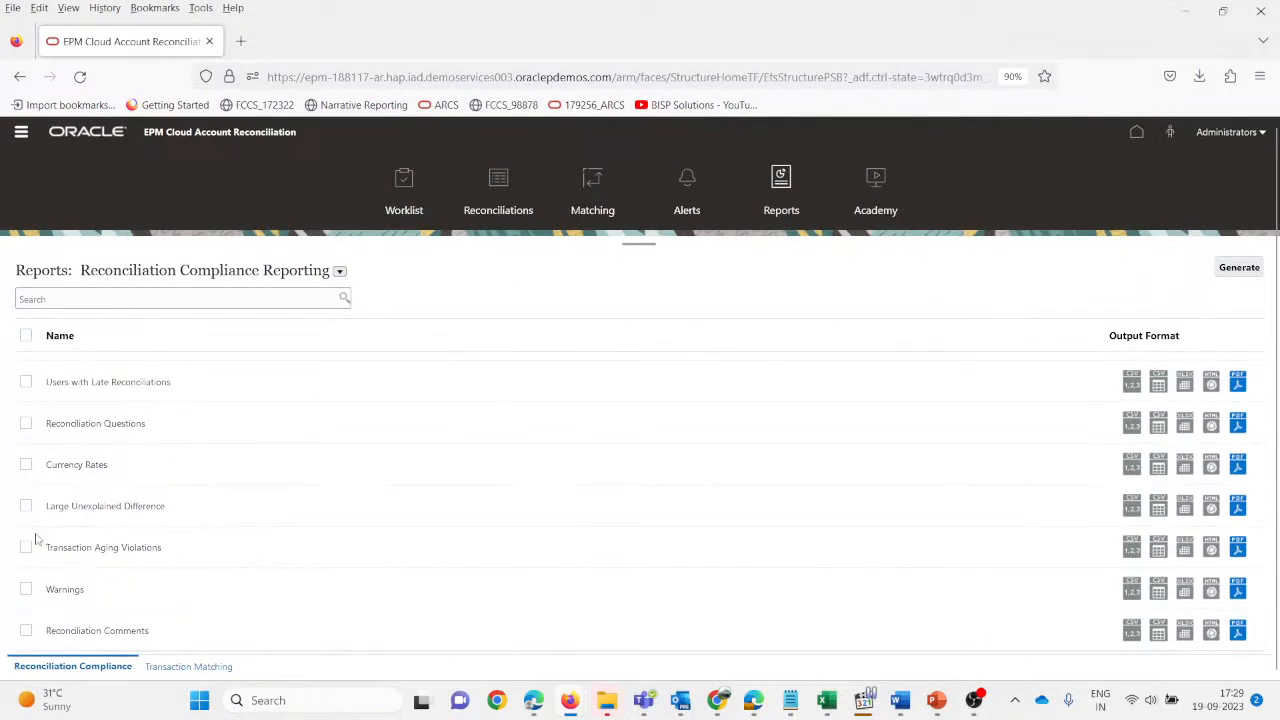
click(26, 425)
click(1237, 429)
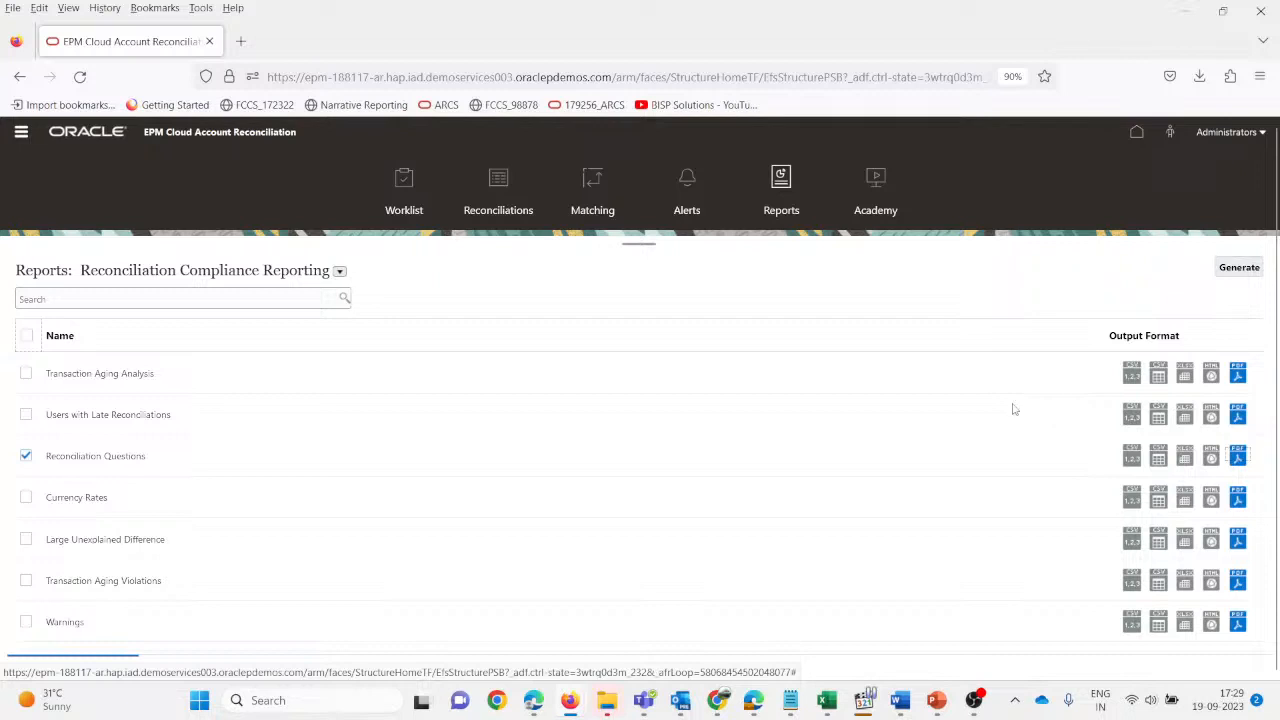
click(1240, 267)
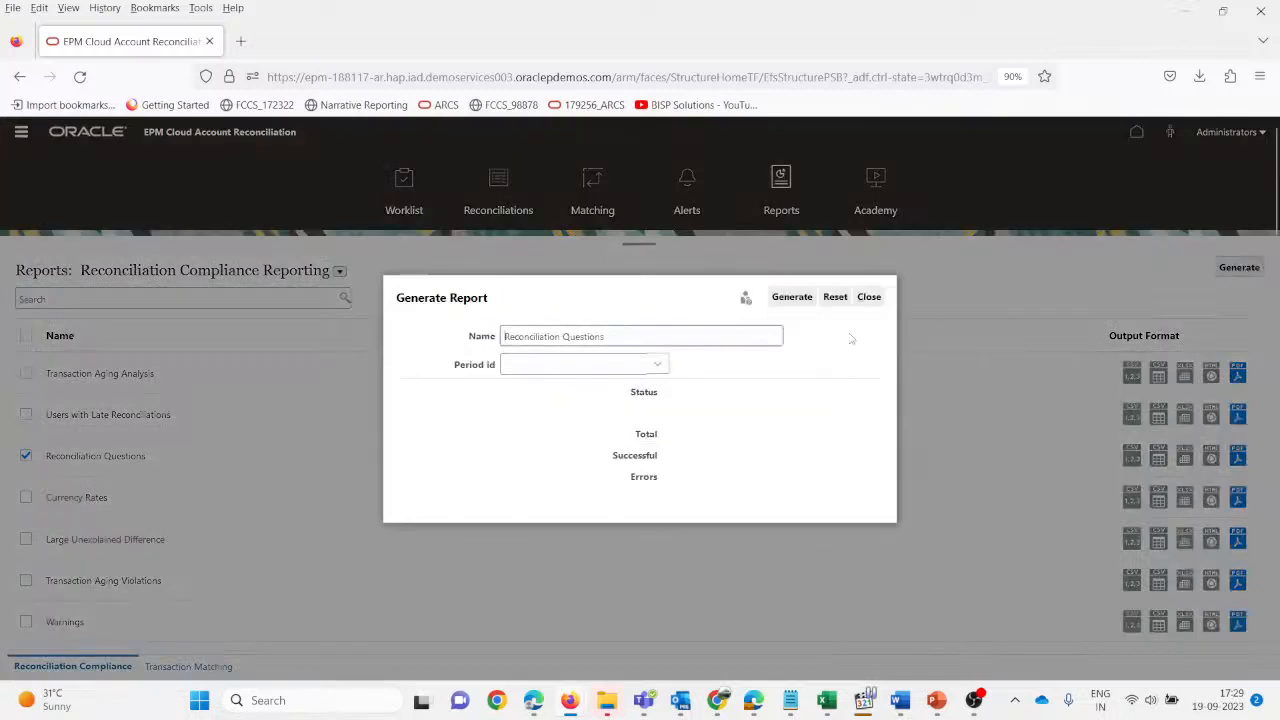
click(657, 364)
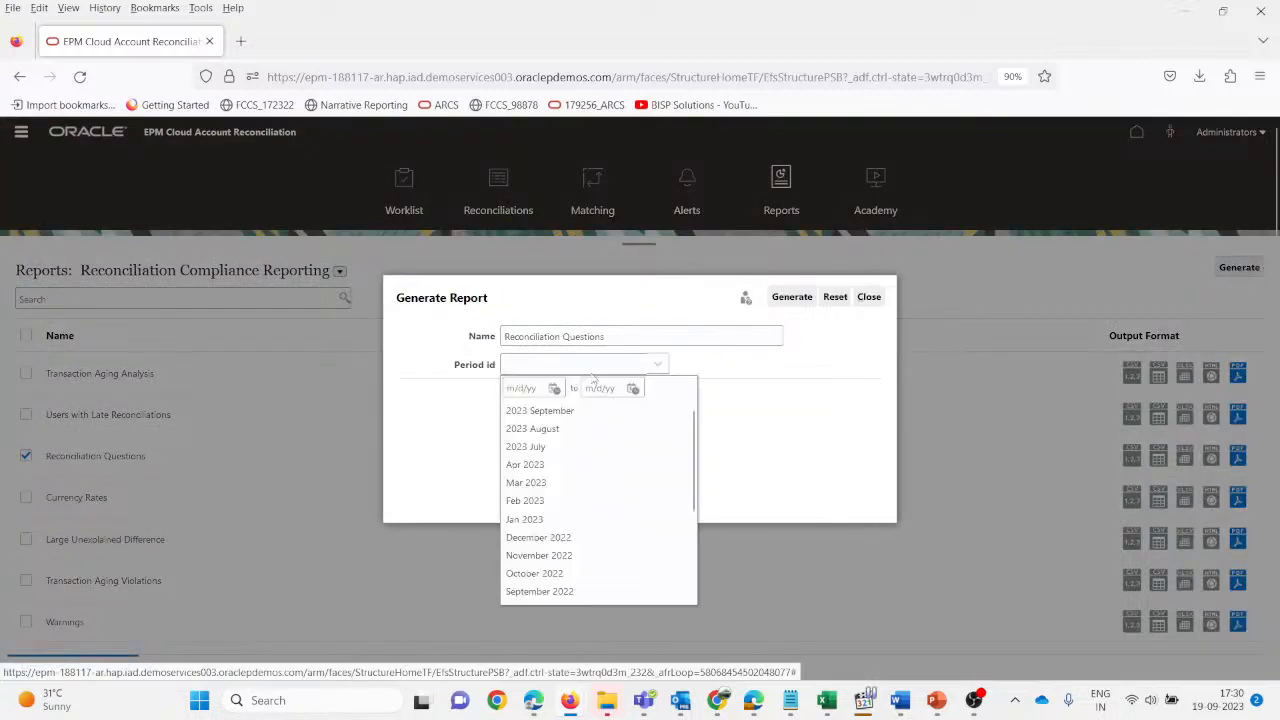
scroll(570, 465, down, 3)
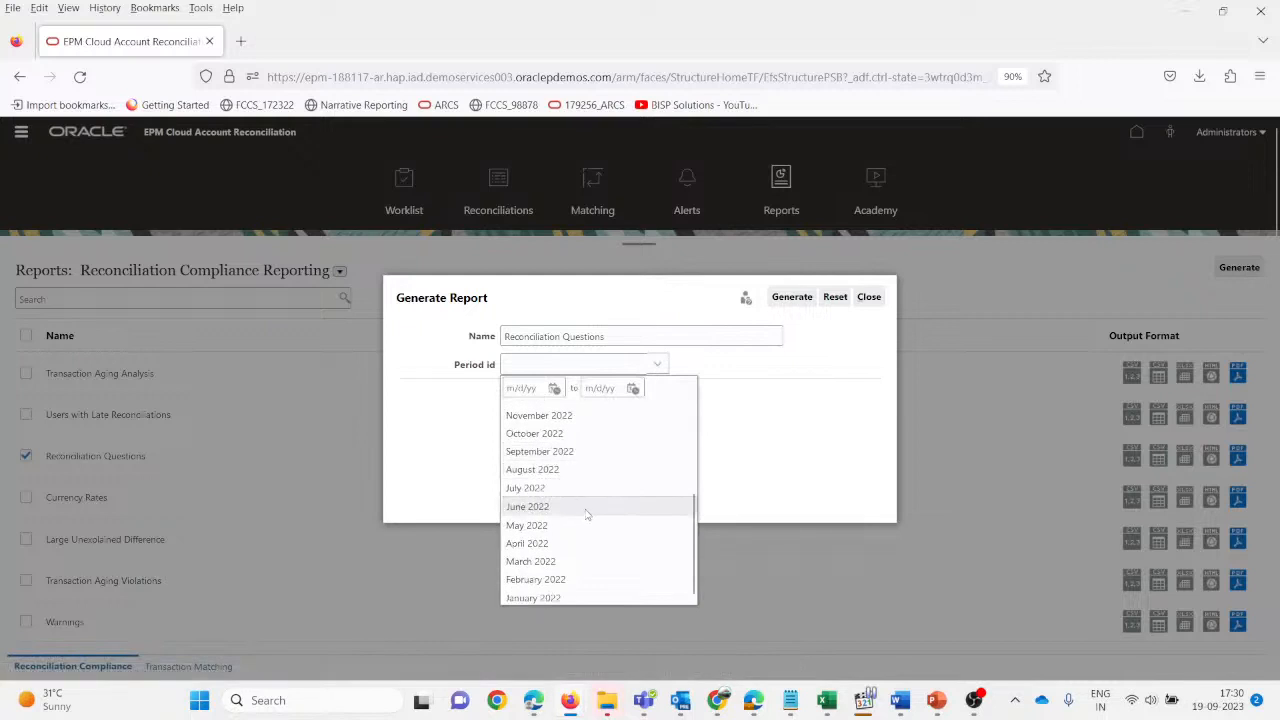
click(558, 511)
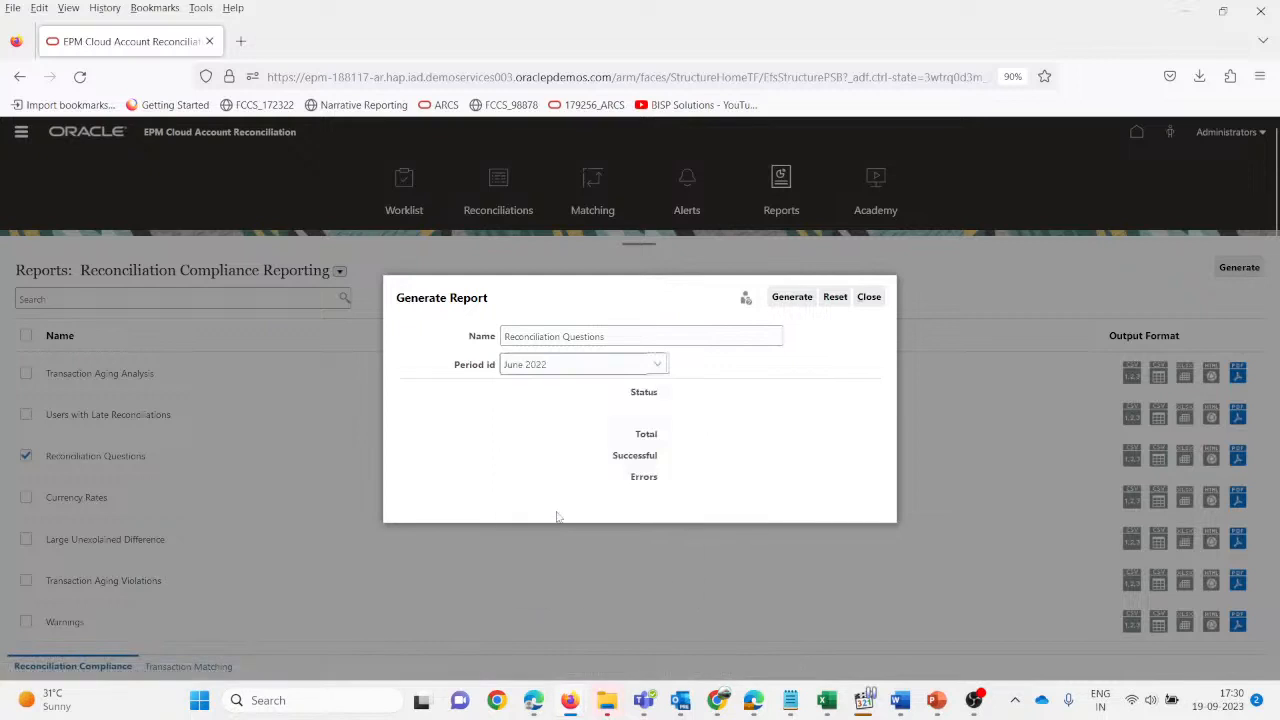
click(792, 298)
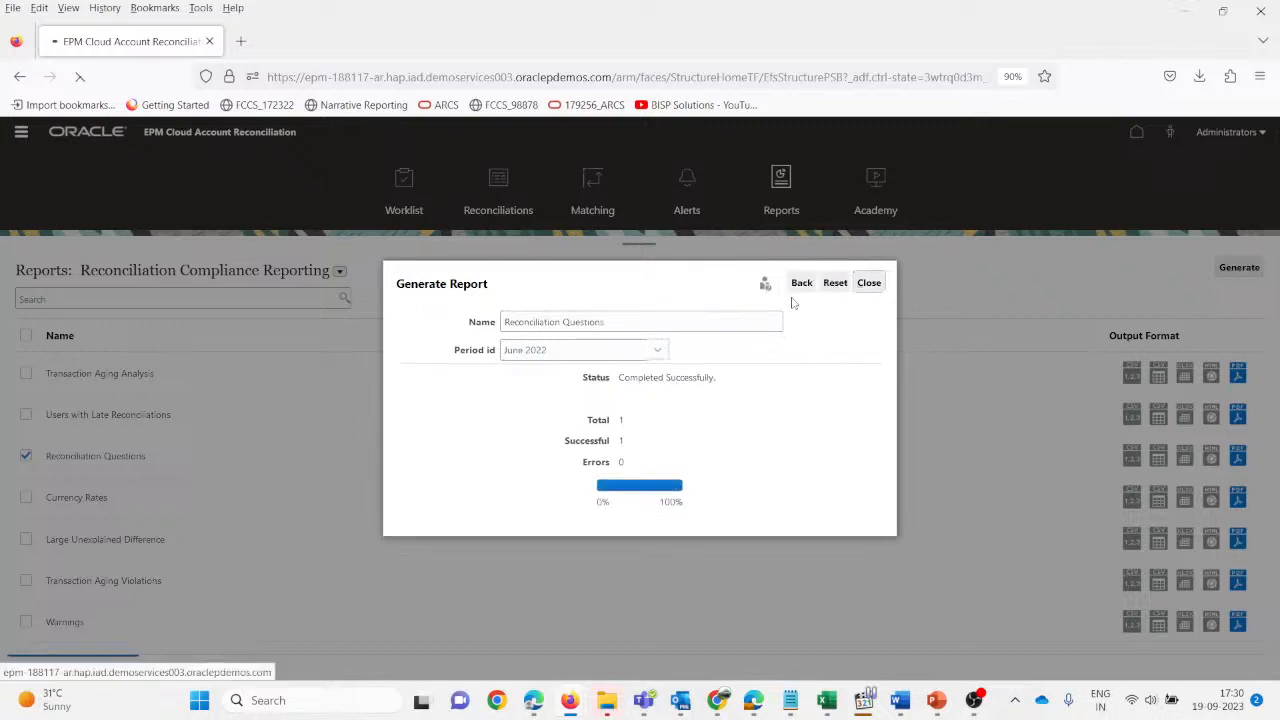
- Open the PDF from the downloaded Reconciliation Questions archive and examine its accounts, reviewers, questions and answers
click(887, 117)
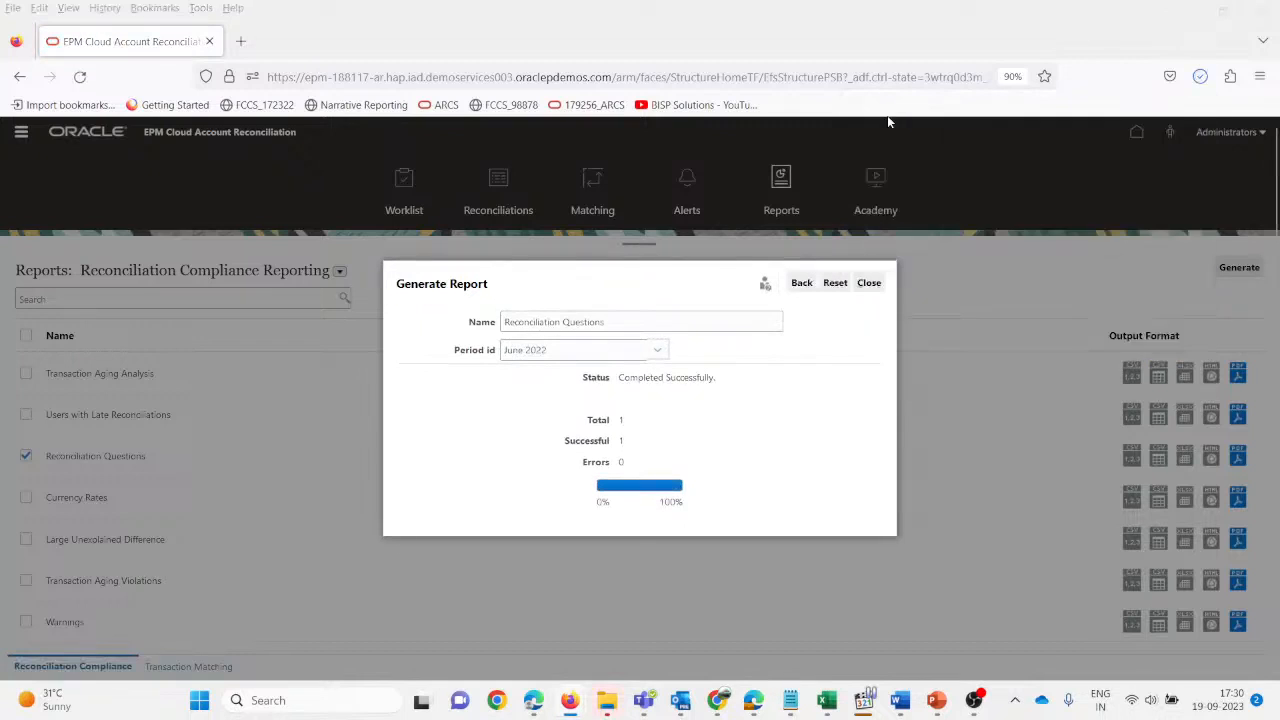
double_click(332, 157)
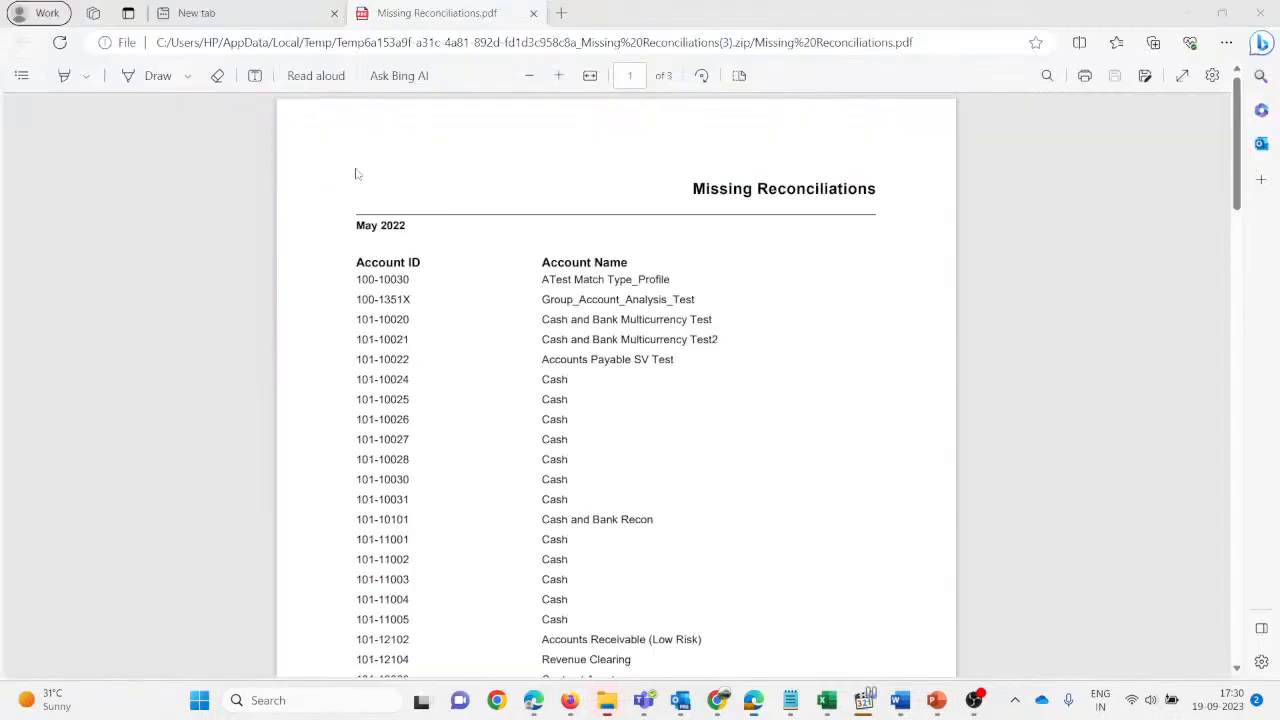
scroll(609, 520, down, 5)
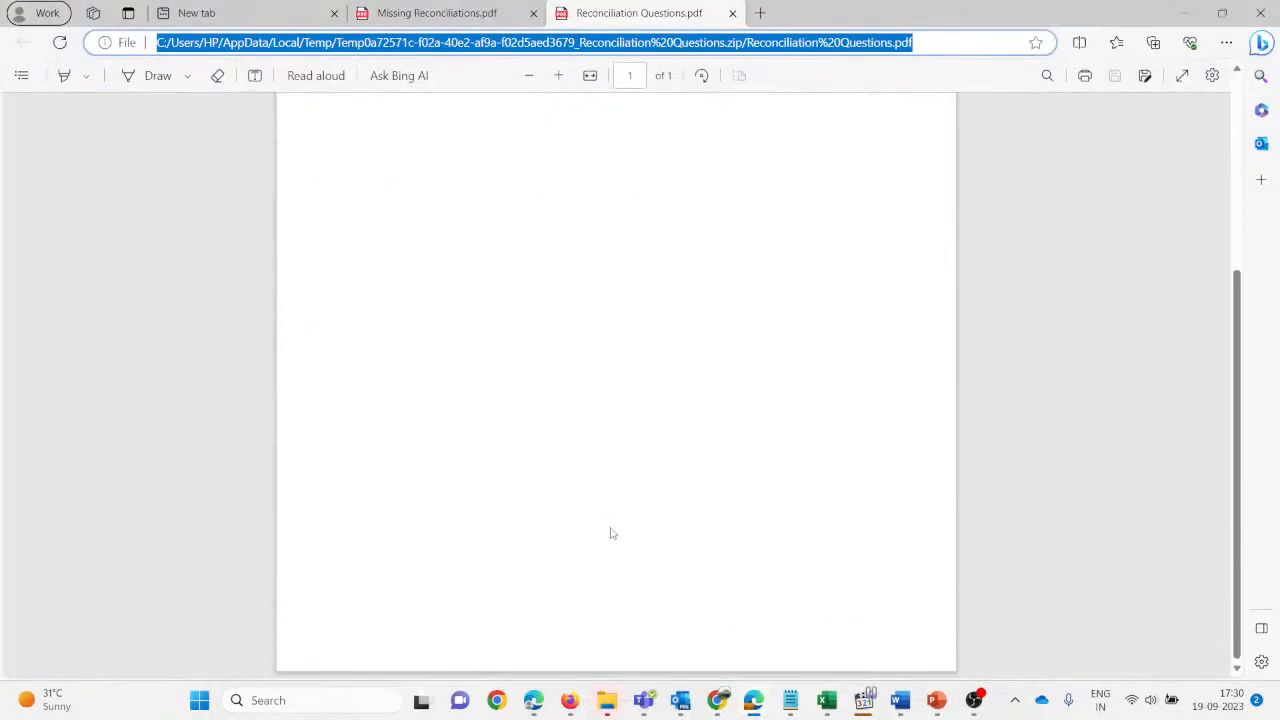
scroll(610, 531, up, 5)
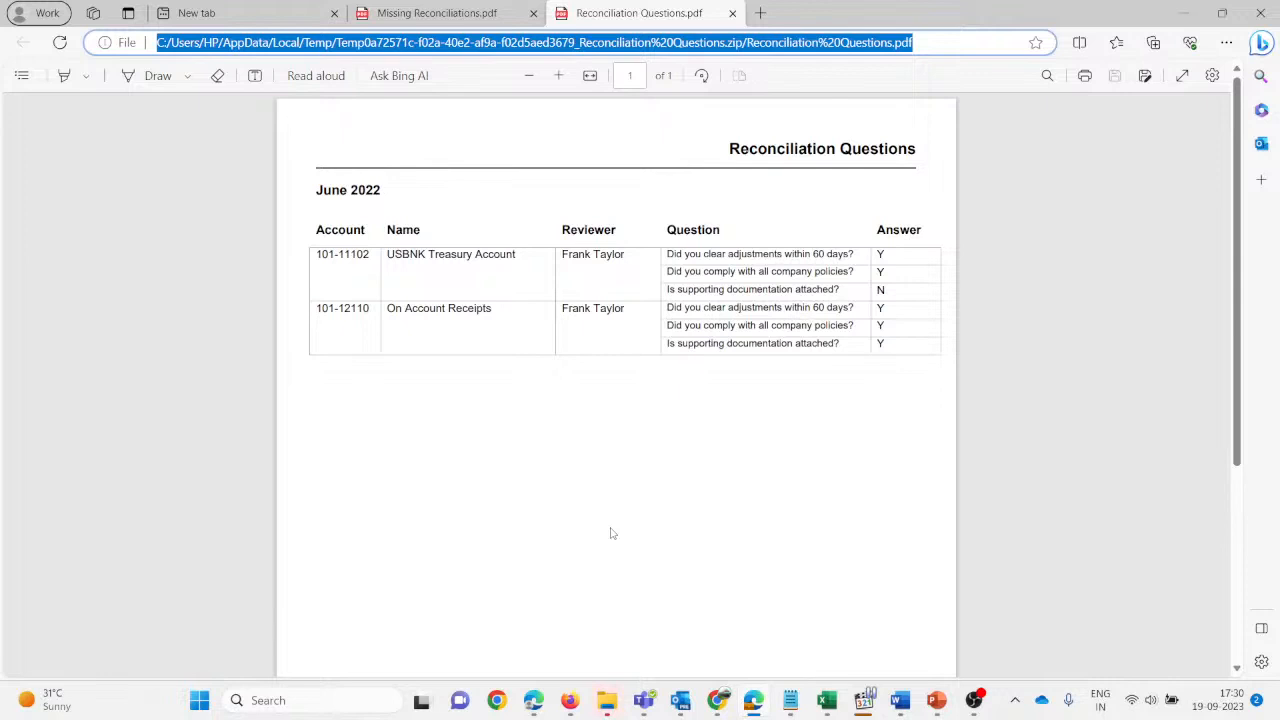
- Close the Missing Reconciliations and Reconciliation Questions PDFs in Edge and switch back to the Reconciliation Questions folder window
click(390, 10)
click(533, 13)
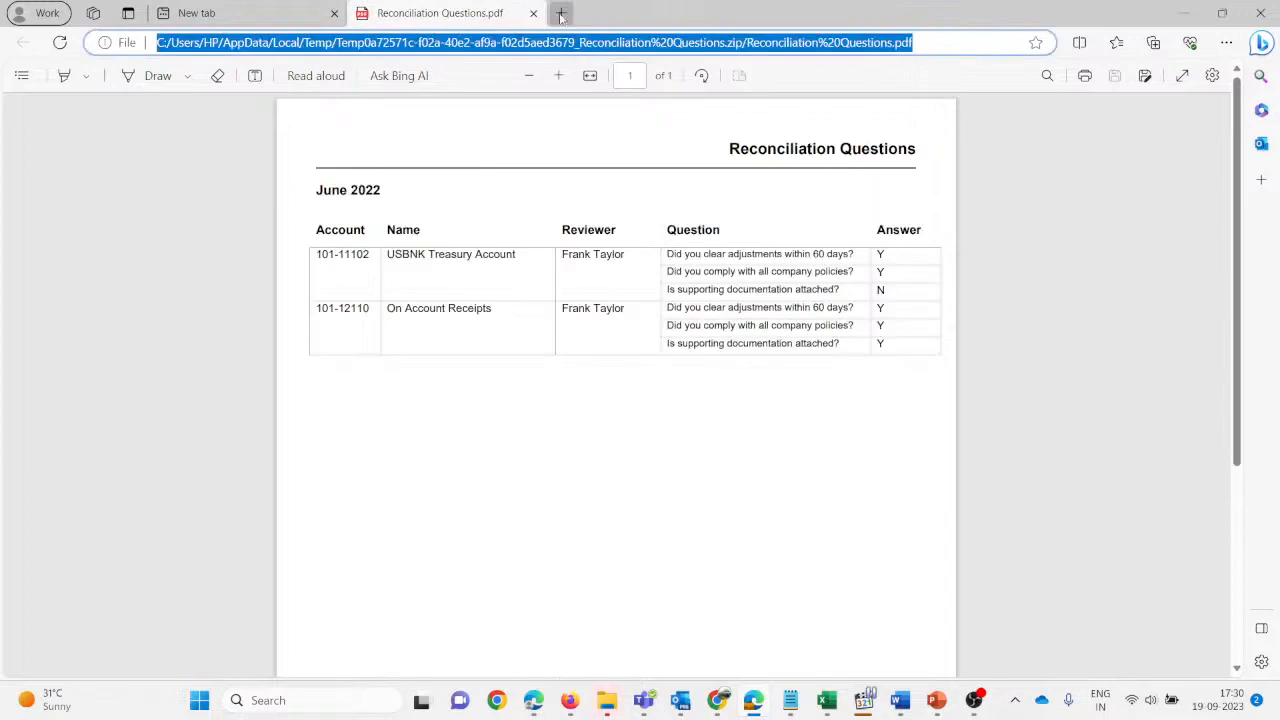
click(533, 13)
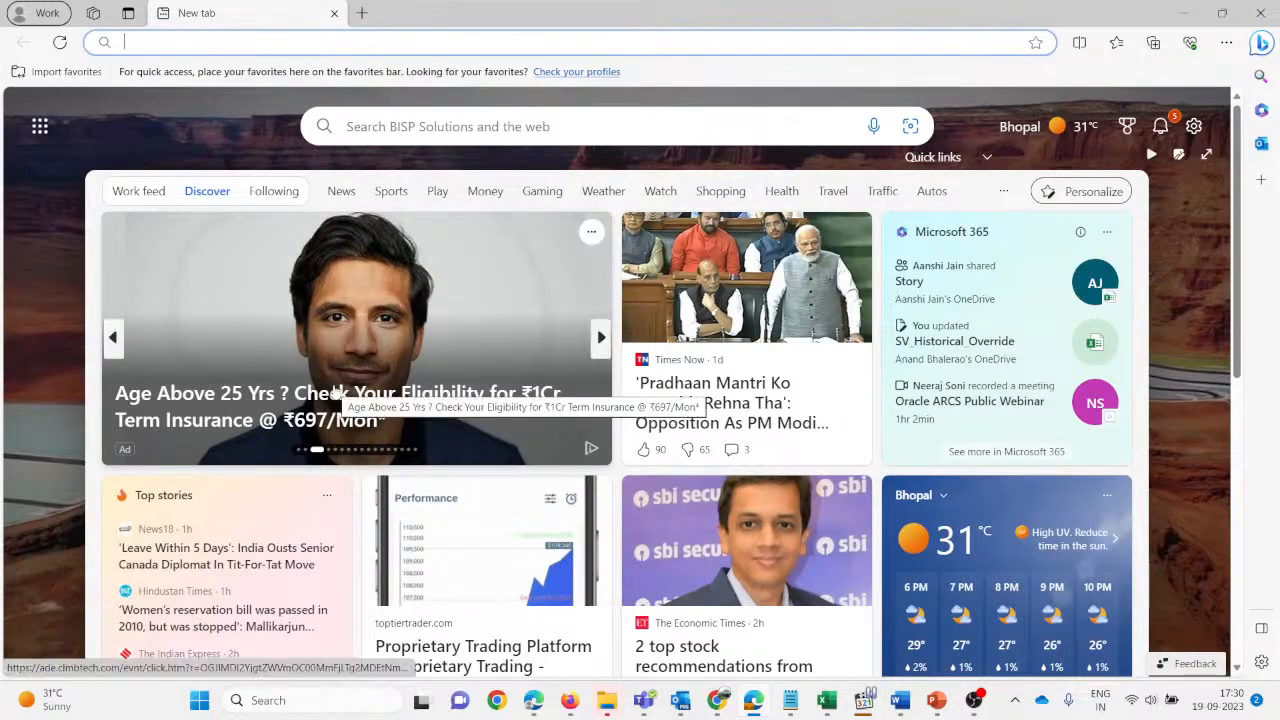
key(alt+Tab)
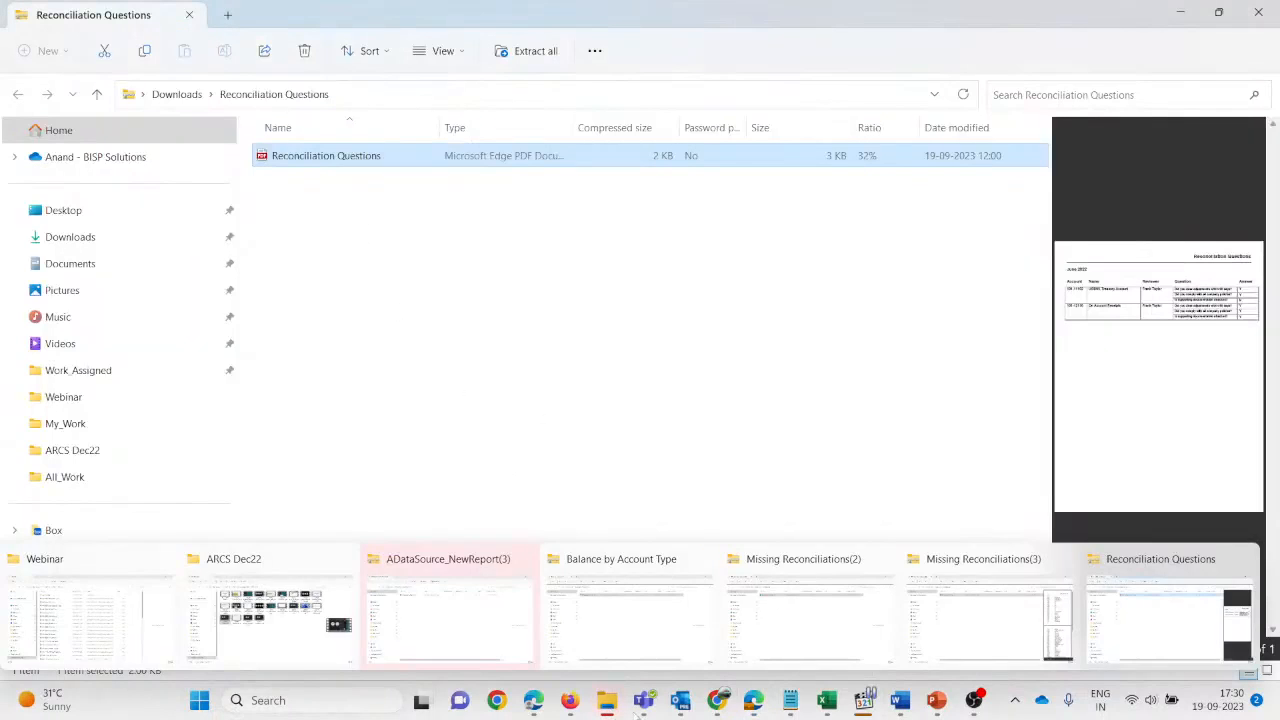
- Switch back to Account Reconciliation and dismiss the Generate Report dialog for Reconciliation Questions
mouse_move(645, 707)
mouse_move(569, 700)
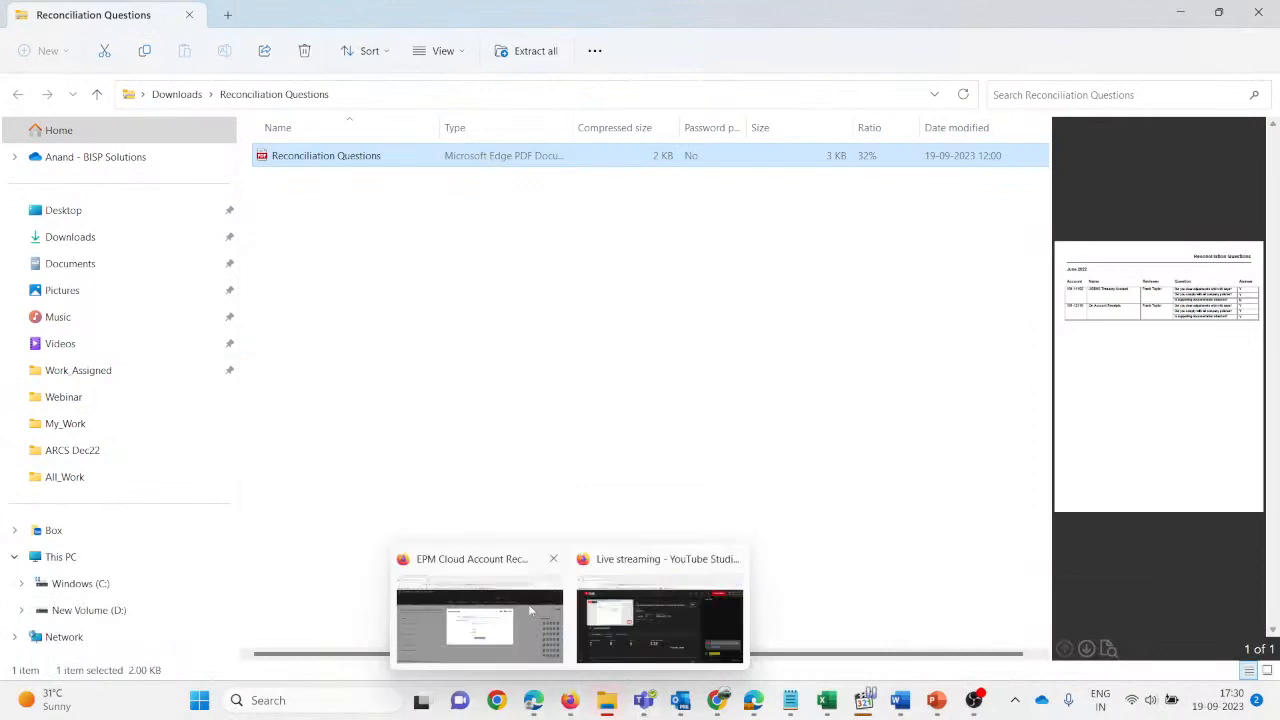
click(516, 604)
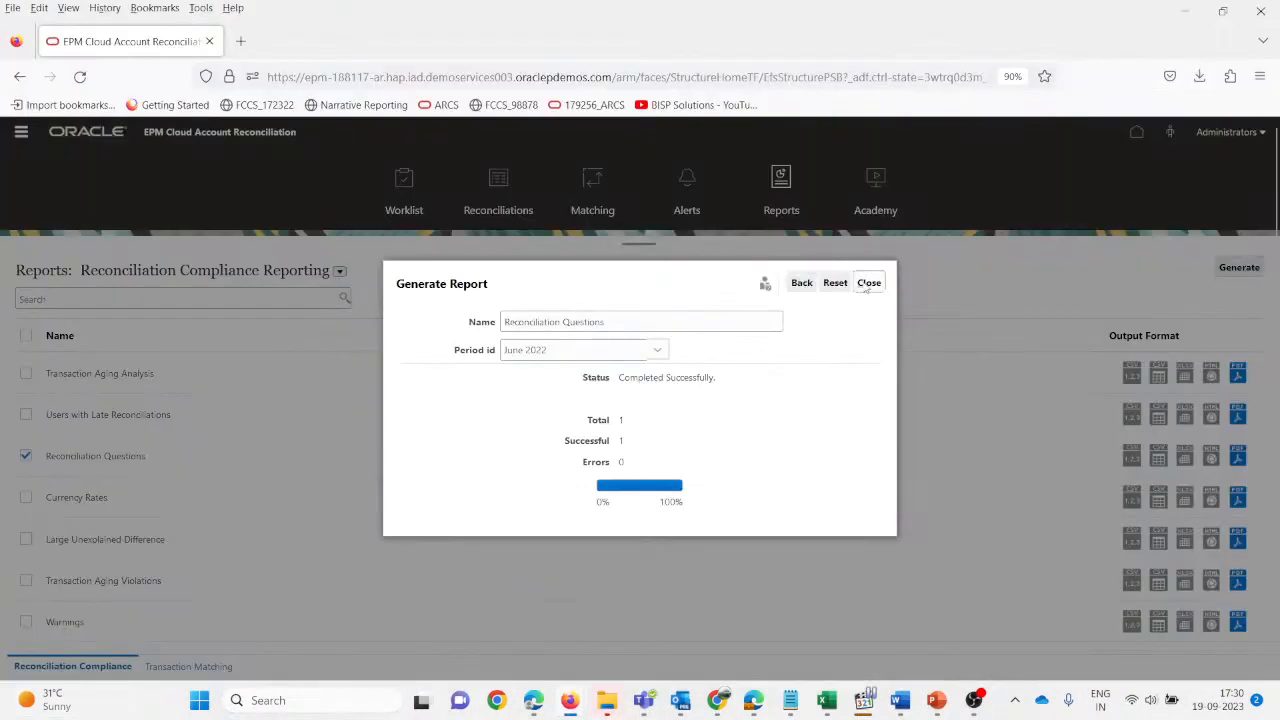
click(869, 283)
- Select the Reconciliation Comments report instead of Reconciliation Questions and set its output format to HTML
scroll(329, 566, down, 1)
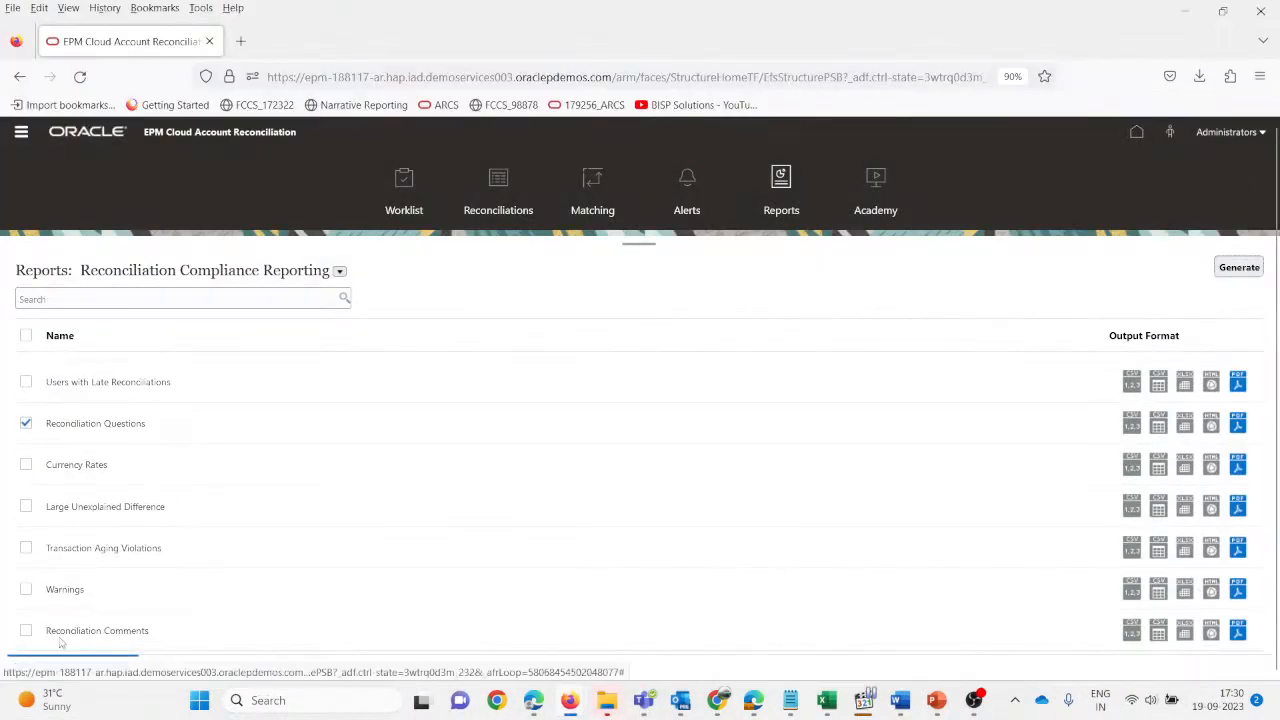
click(26, 630)
click(24, 426)
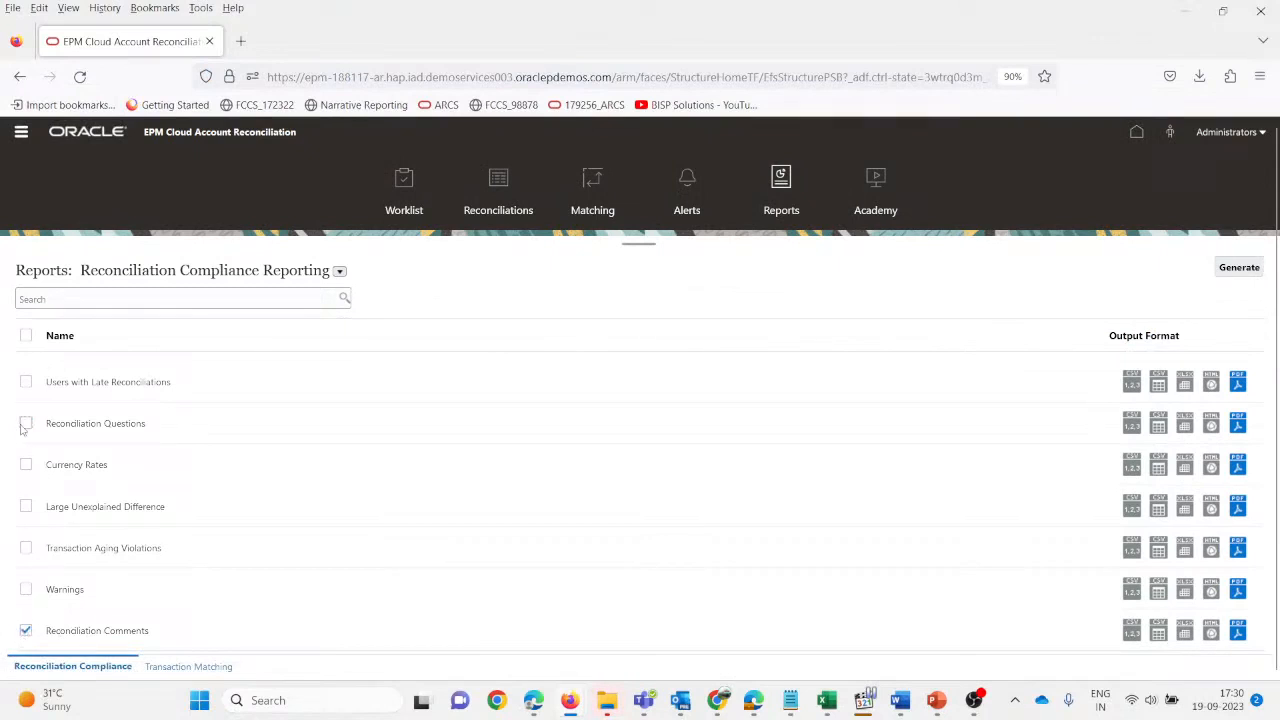
click(1211, 634)
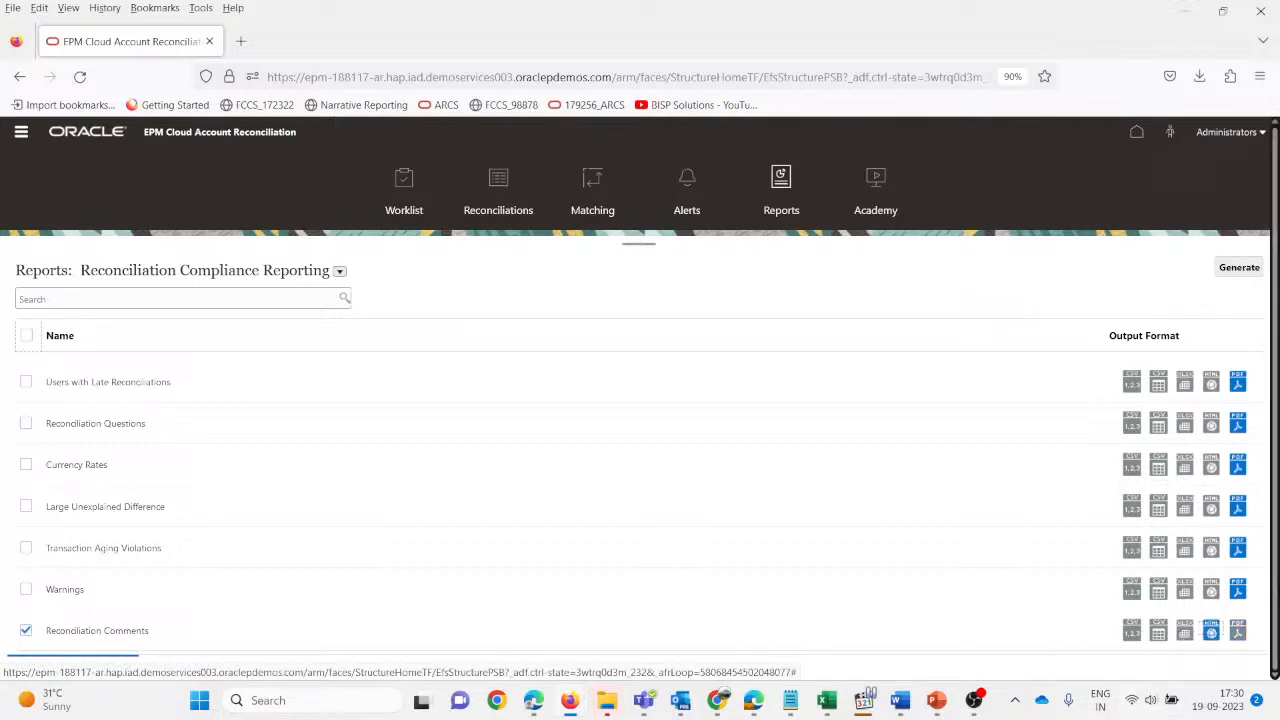
- Generate the Reconciliation Comments report for the June 2022 period, leaving the Account ID blank
click(1240, 269)
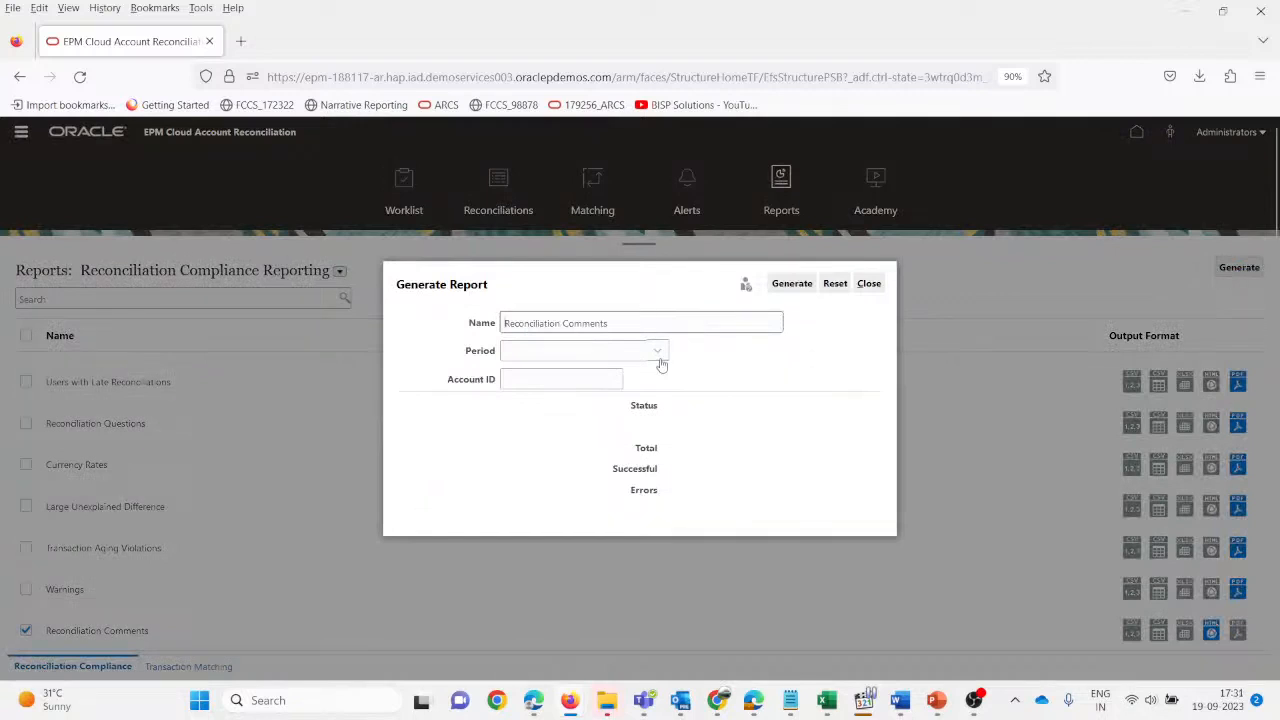
click(657, 352)
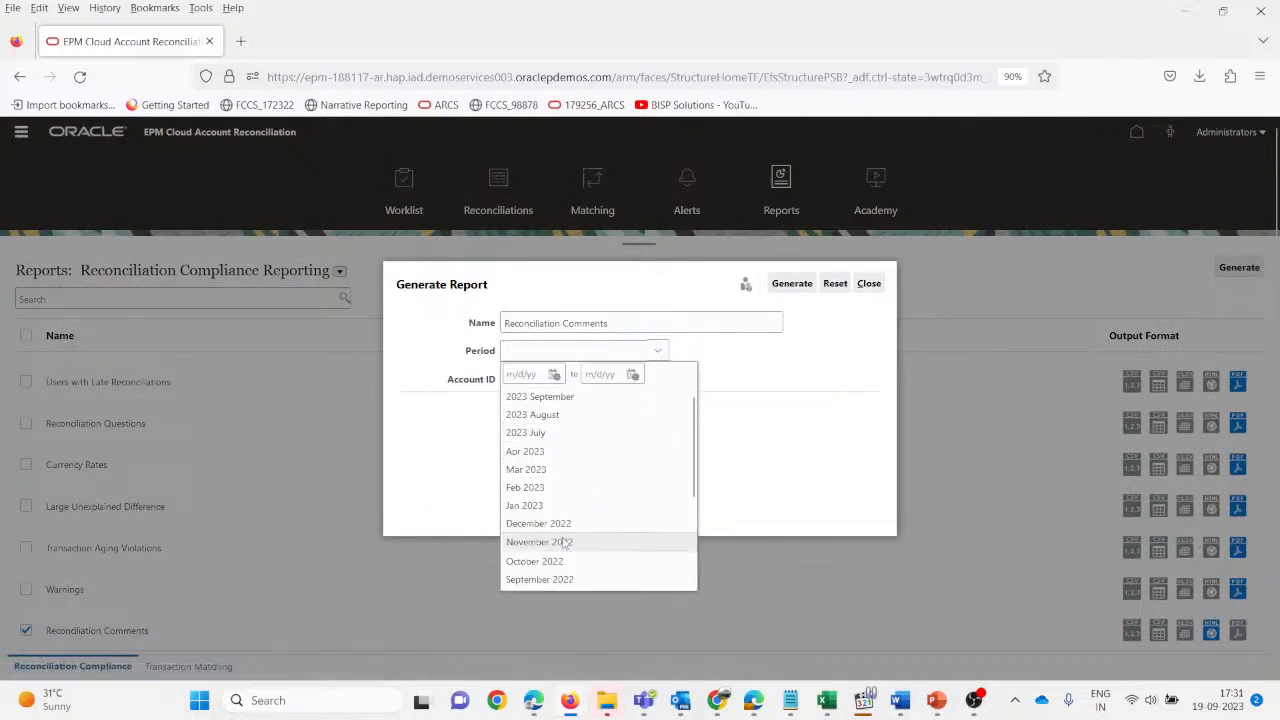
scroll(558, 537, down, 2)
click(547, 491)
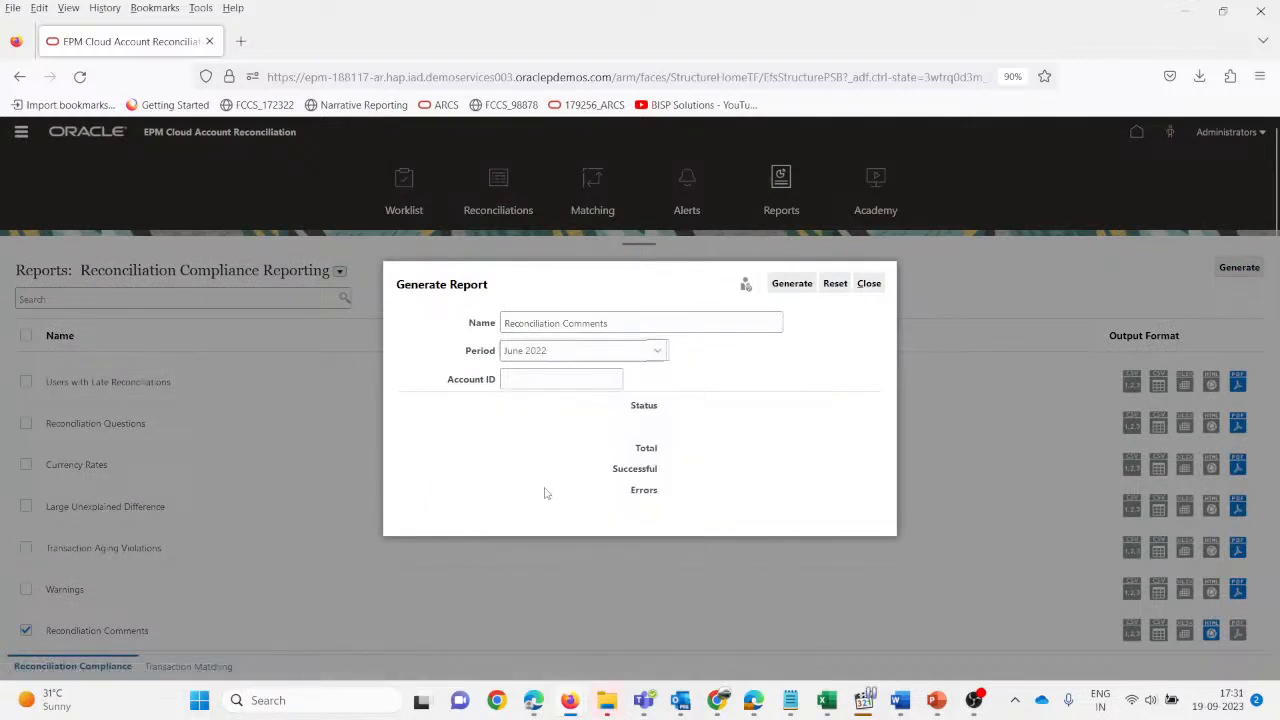
click(548, 379)
click(795, 287)
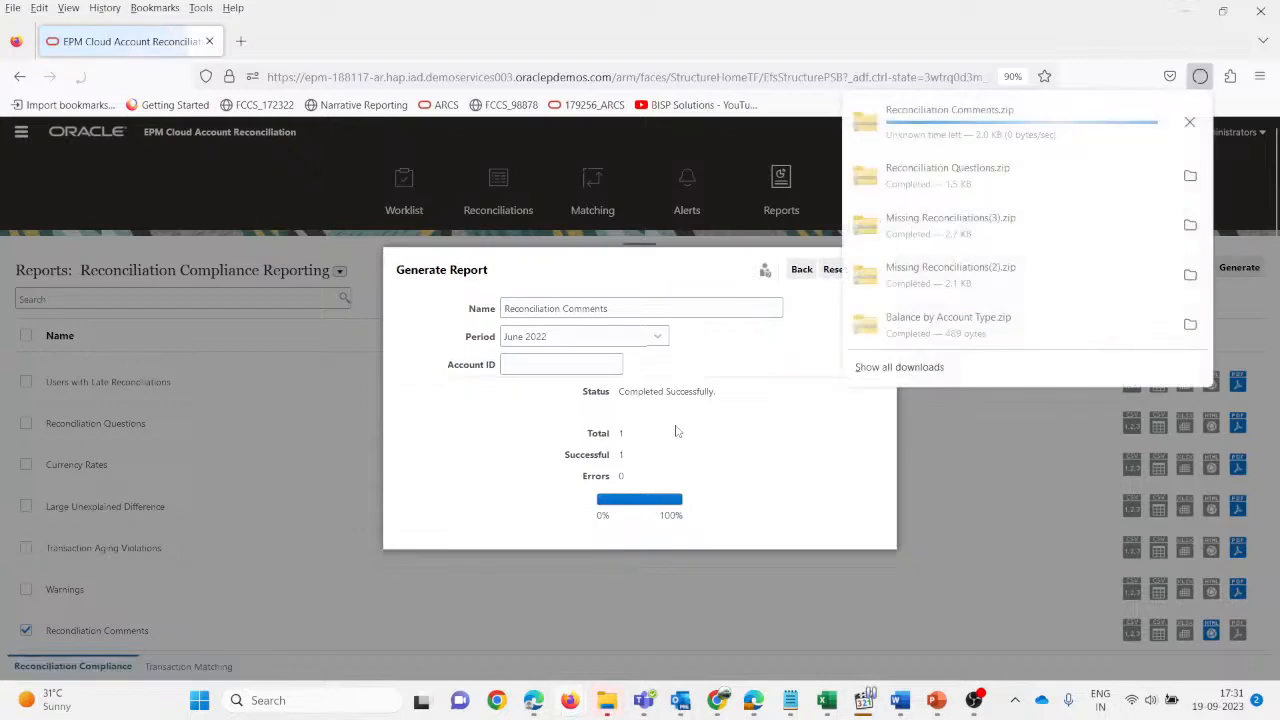
- Open the HTML file from the downloaded Reconciliation Comments archive and examine the comments, commenters and statuses for each account
click(910, 119)
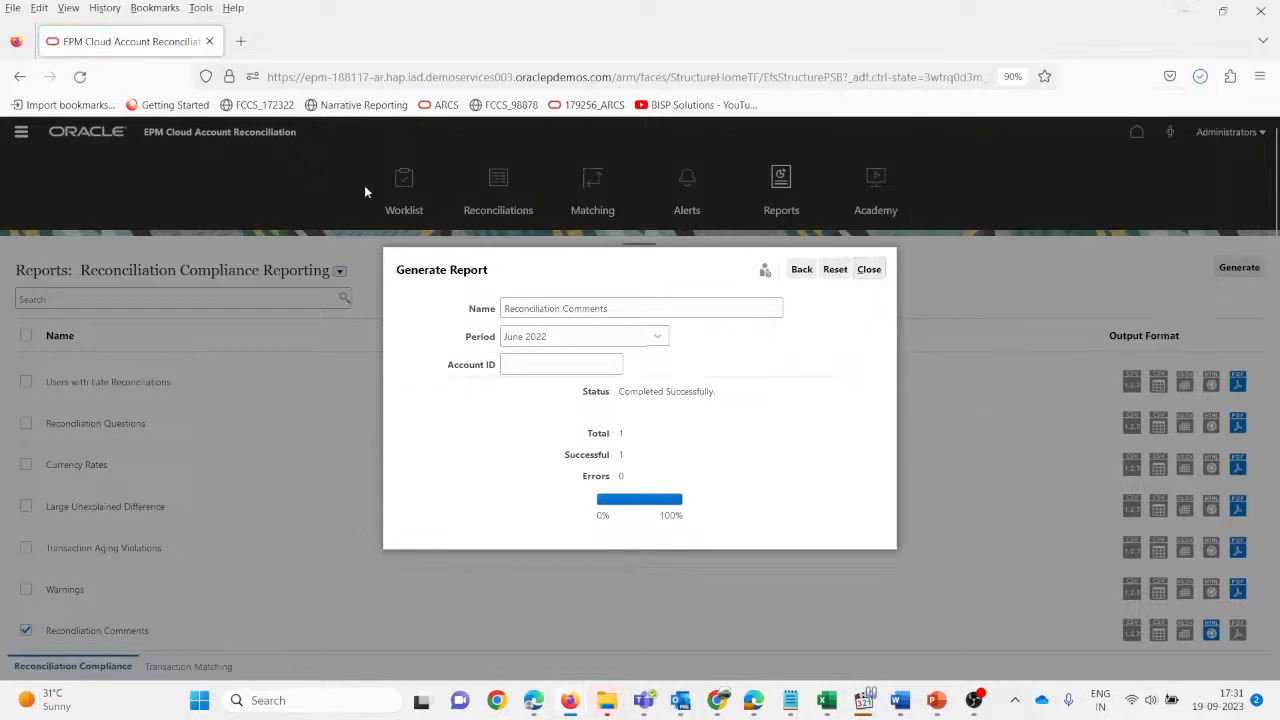
double_click(335, 168)
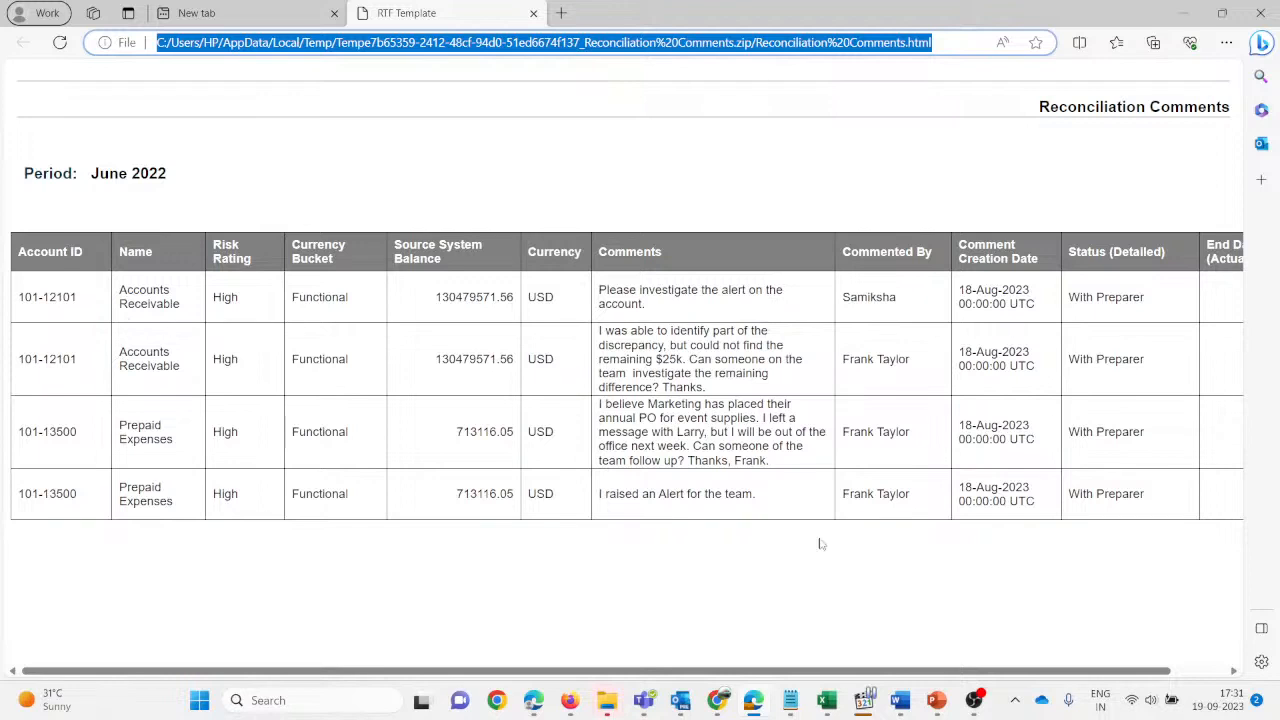
scroll(817, 474, right, 3)
scroll(817, 474, left, 3)
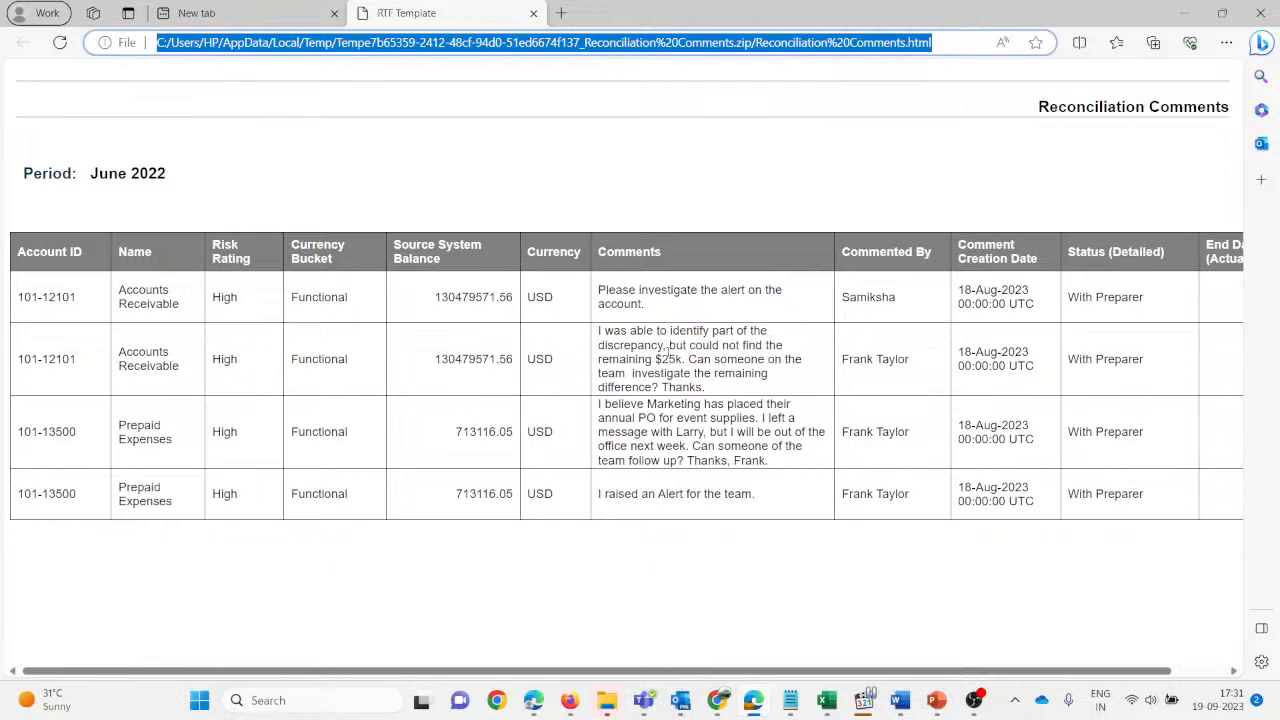
drag(595, 503, 600, 310)
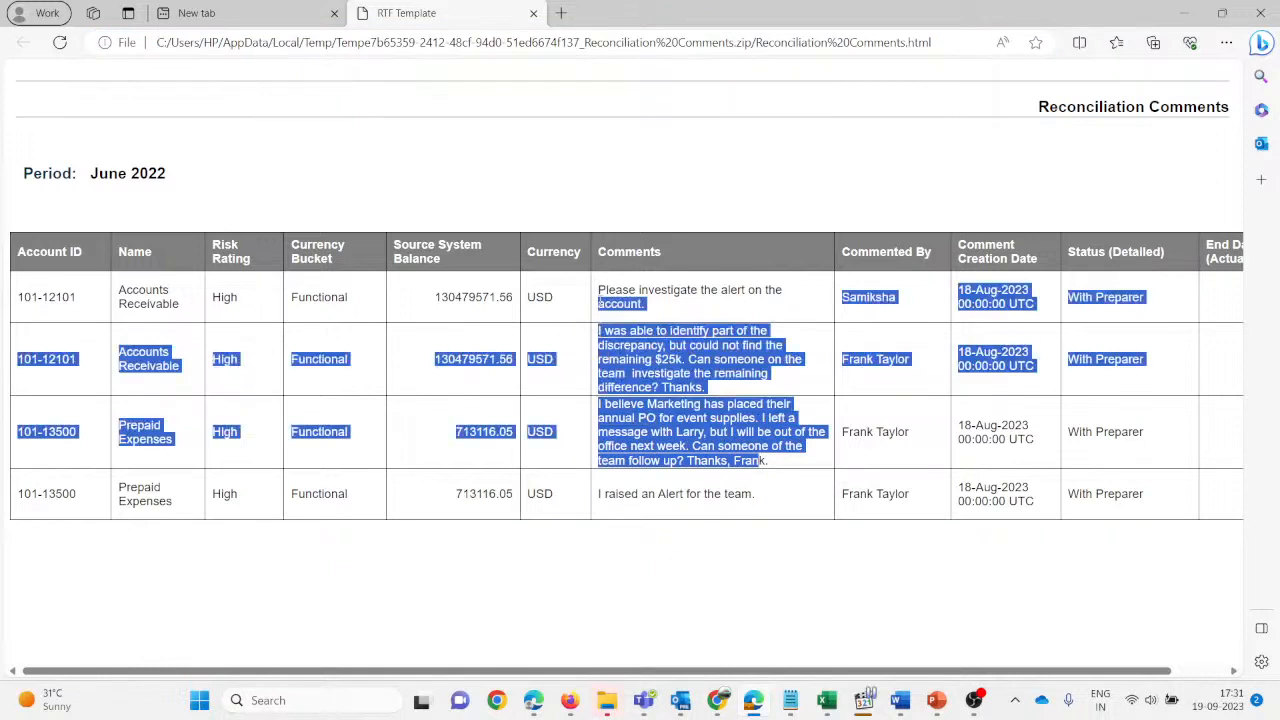
- Close the Reconciliation Comments report in Edge, switch back to Account Reconciliation and dismiss the Generate Report dialog
click(533, 13)
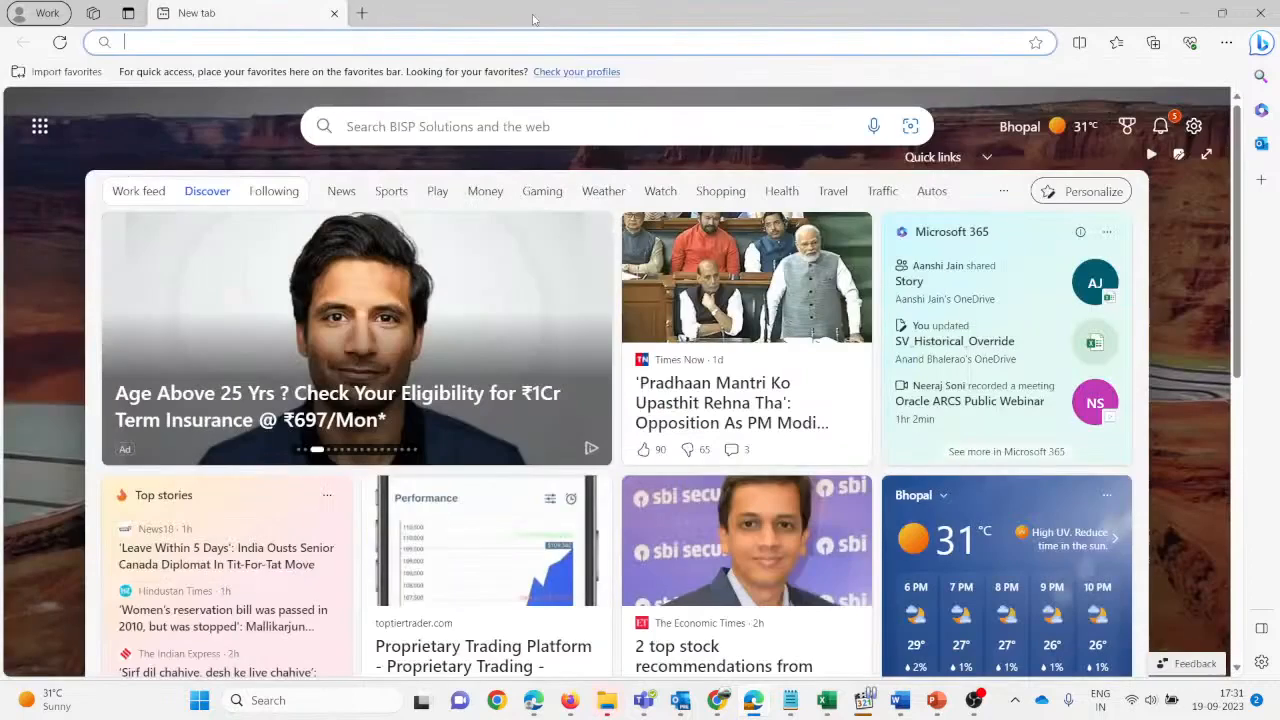
mouse_move(569, 701)
click(490, 626)
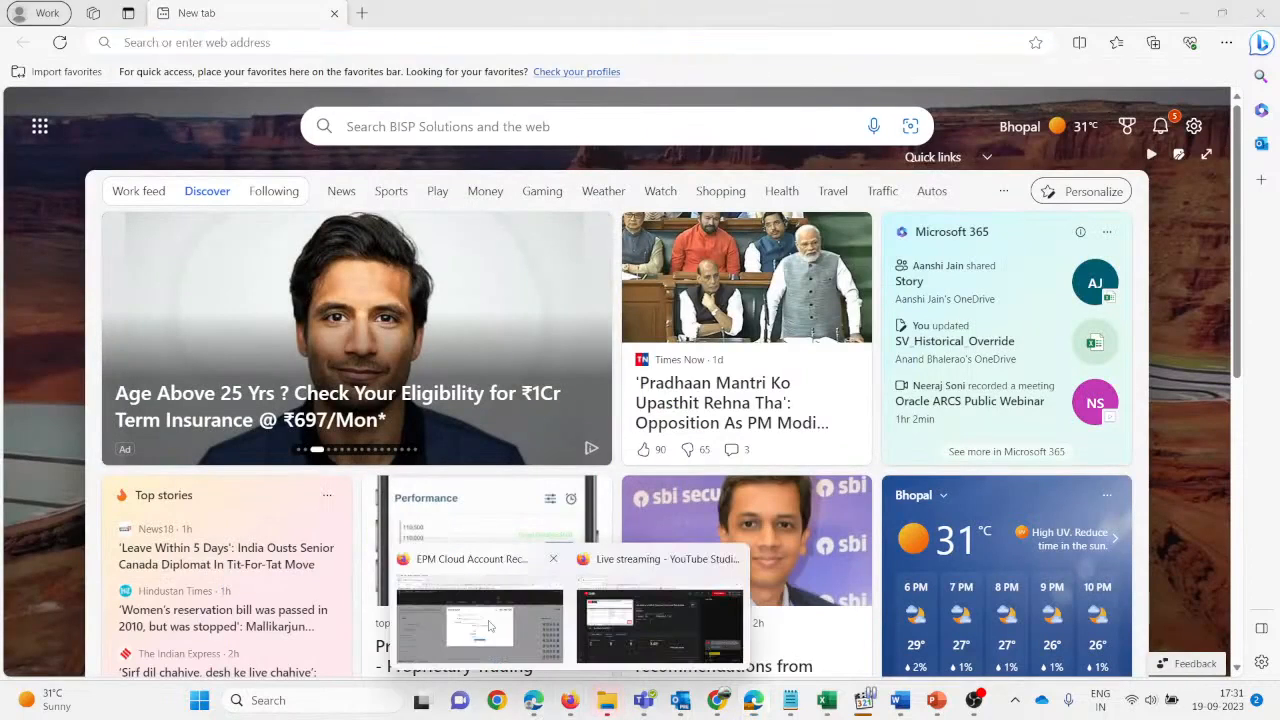
click(868, 270)
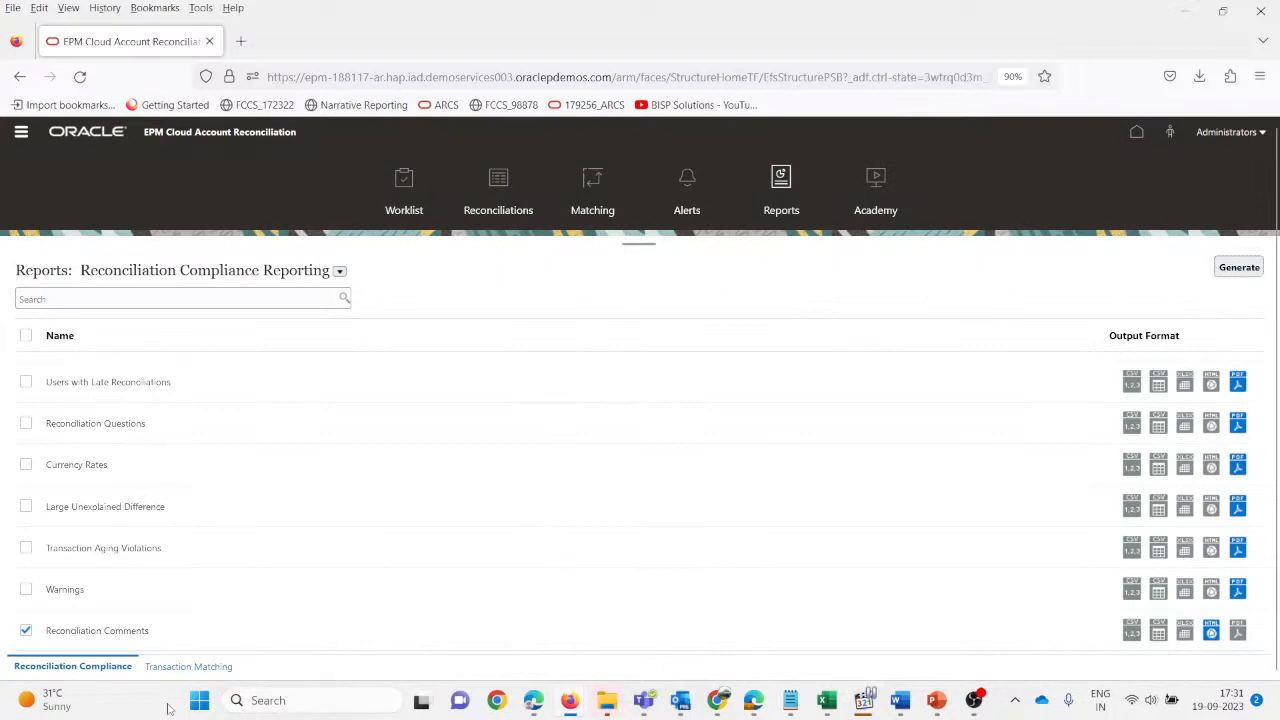
- Show the Transaction Matching reports, select Reconciliation Status and review the other predefined report names in the list
click(183, 668)
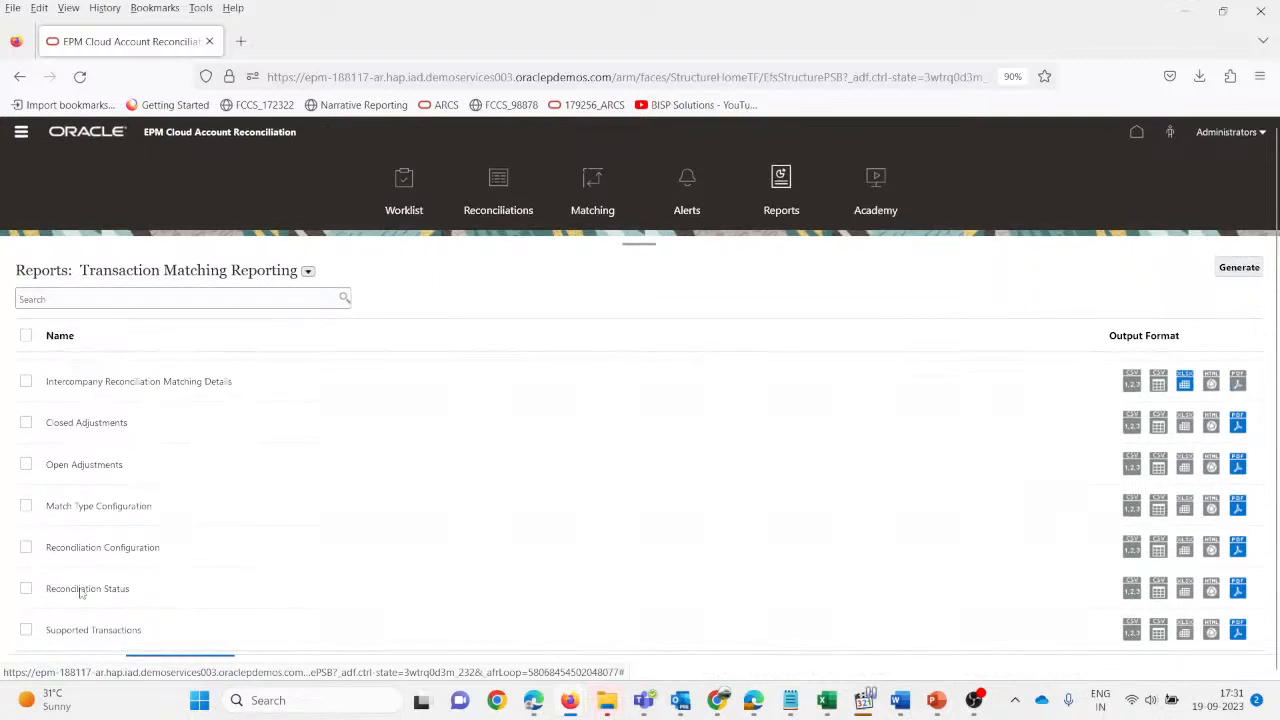
click(27, 591)
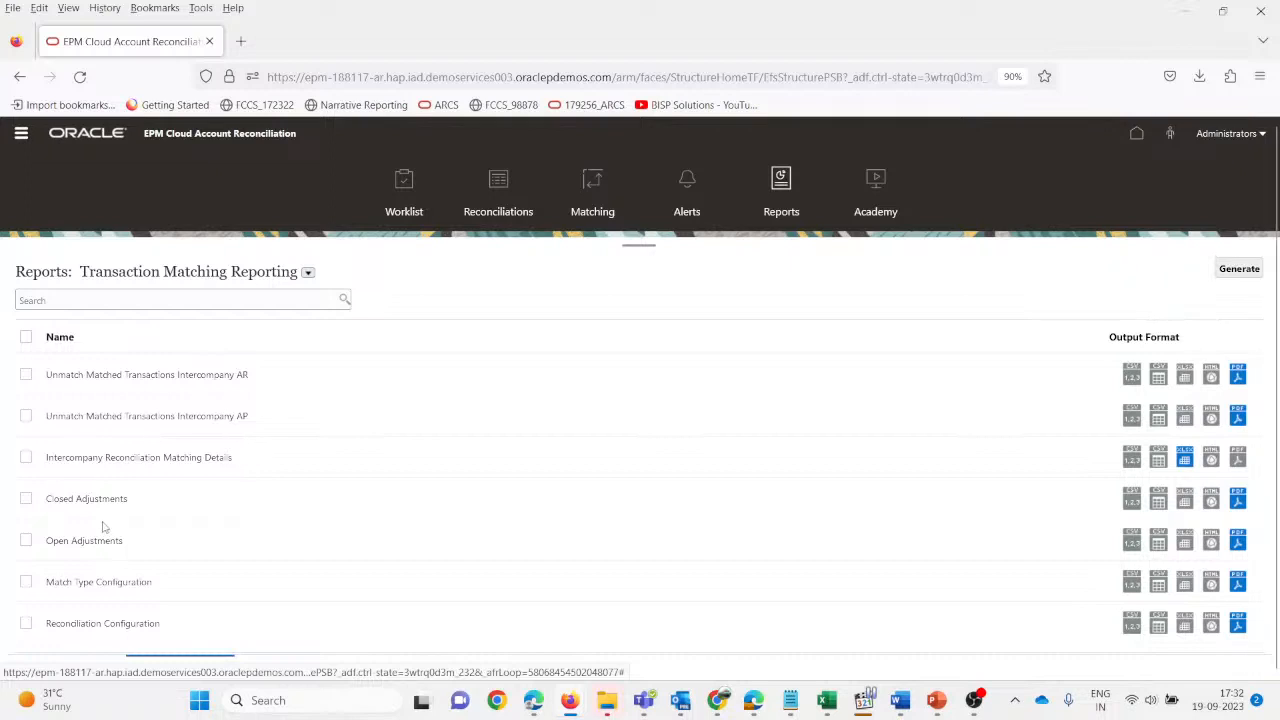
drag(146, 509, 45, 505)
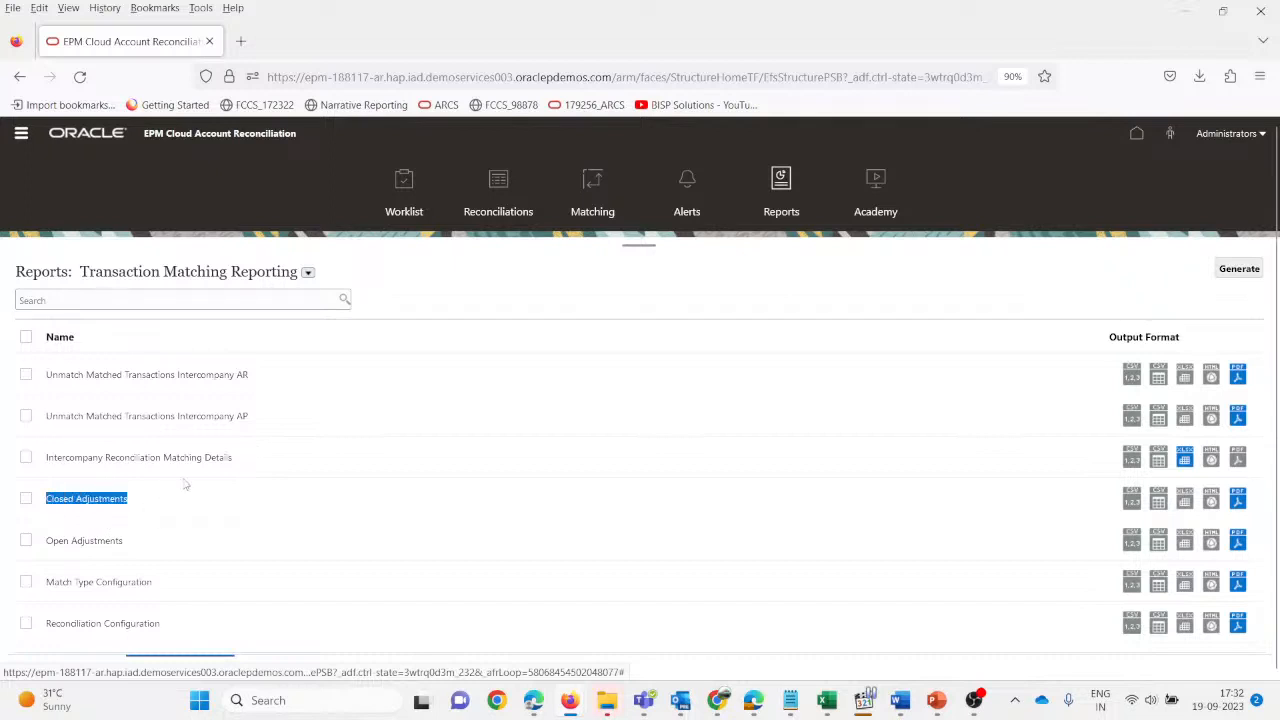
drag(266, 463, 123, 458)
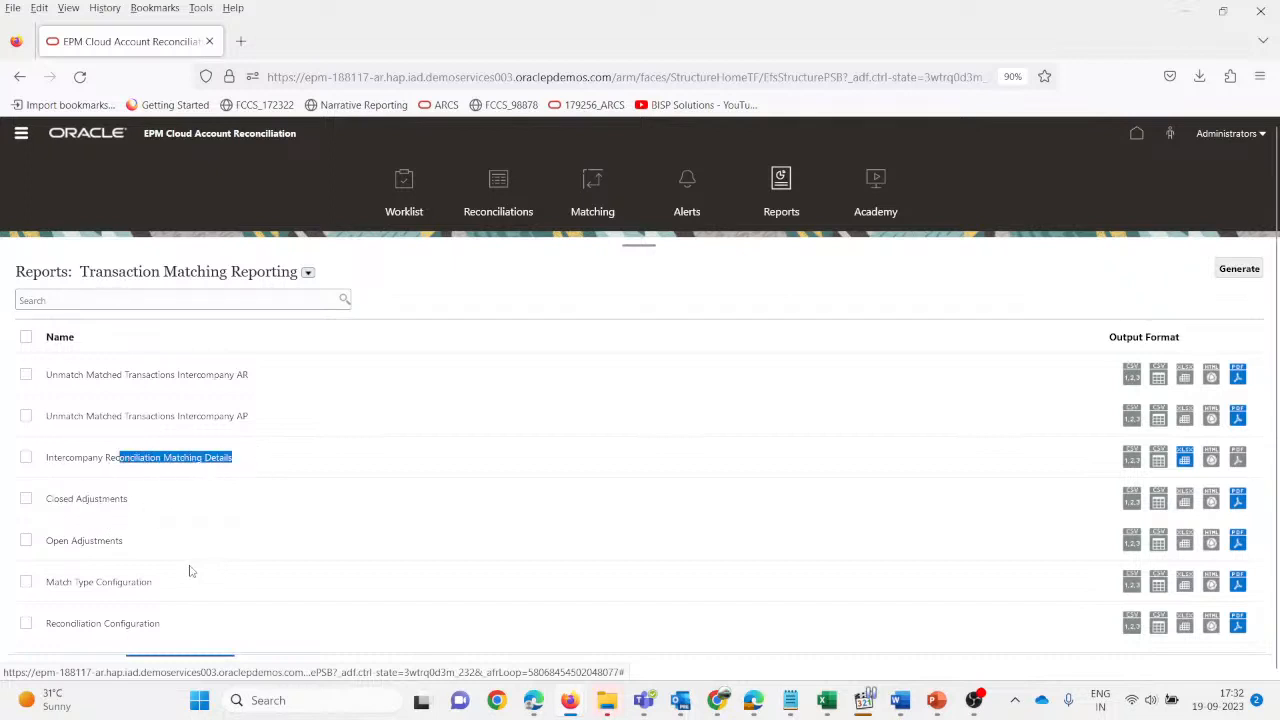
scroll(215, 589, down, 1)
drag(142, 591, 71, 587)
click(214, 592)
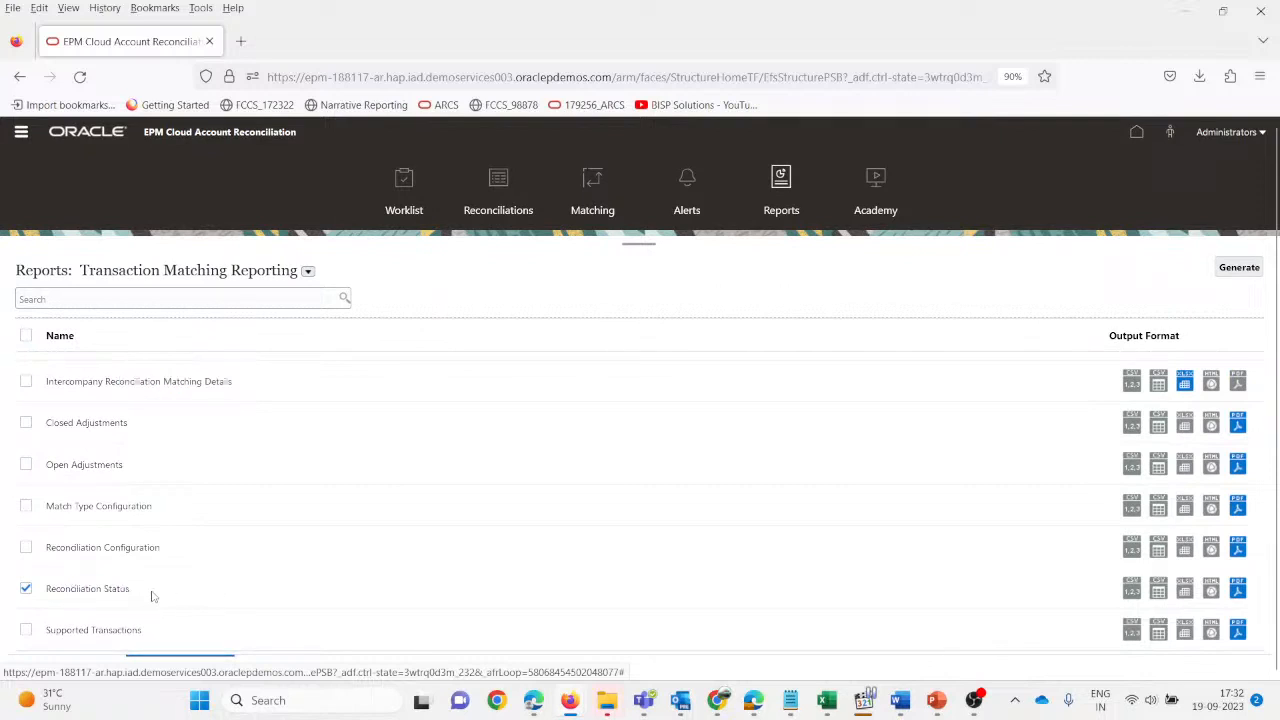
- Set Reconciliation Status and Reconciliation Configuration to HTML output, and generate Reconciliation Status with Account ID and Match Type left blank
click(1211, 594)
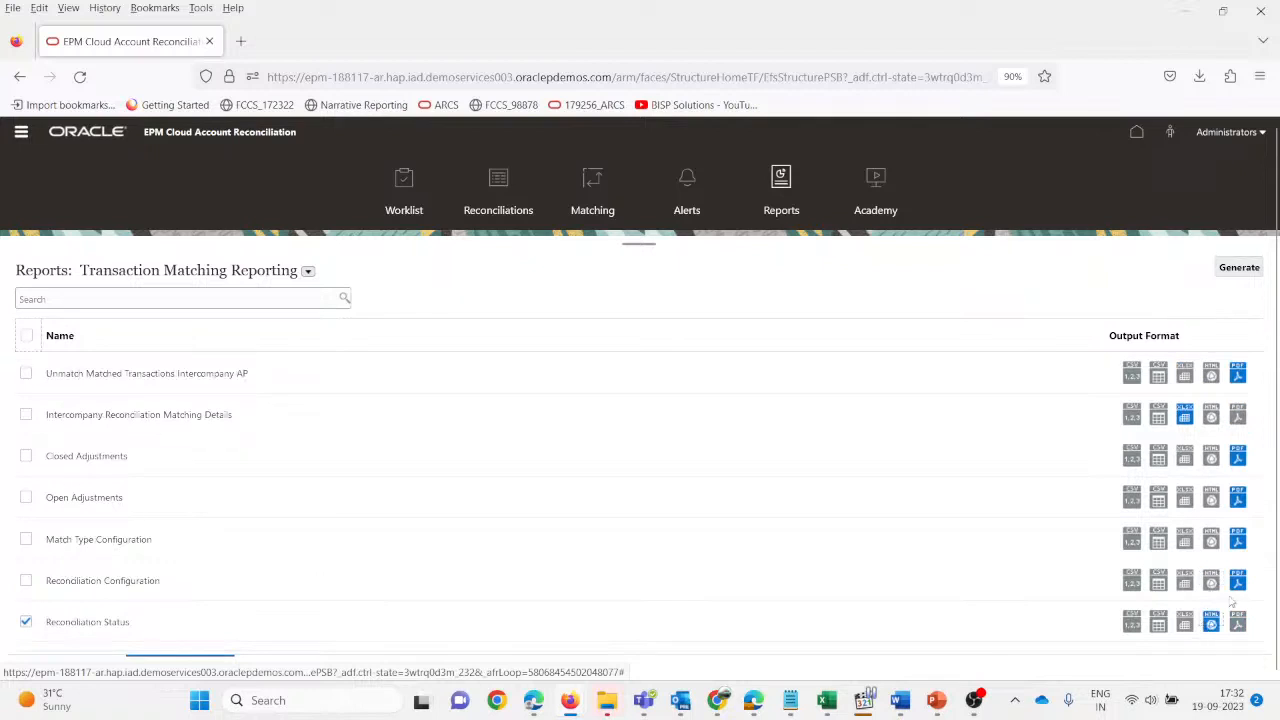
click(1211, 581)
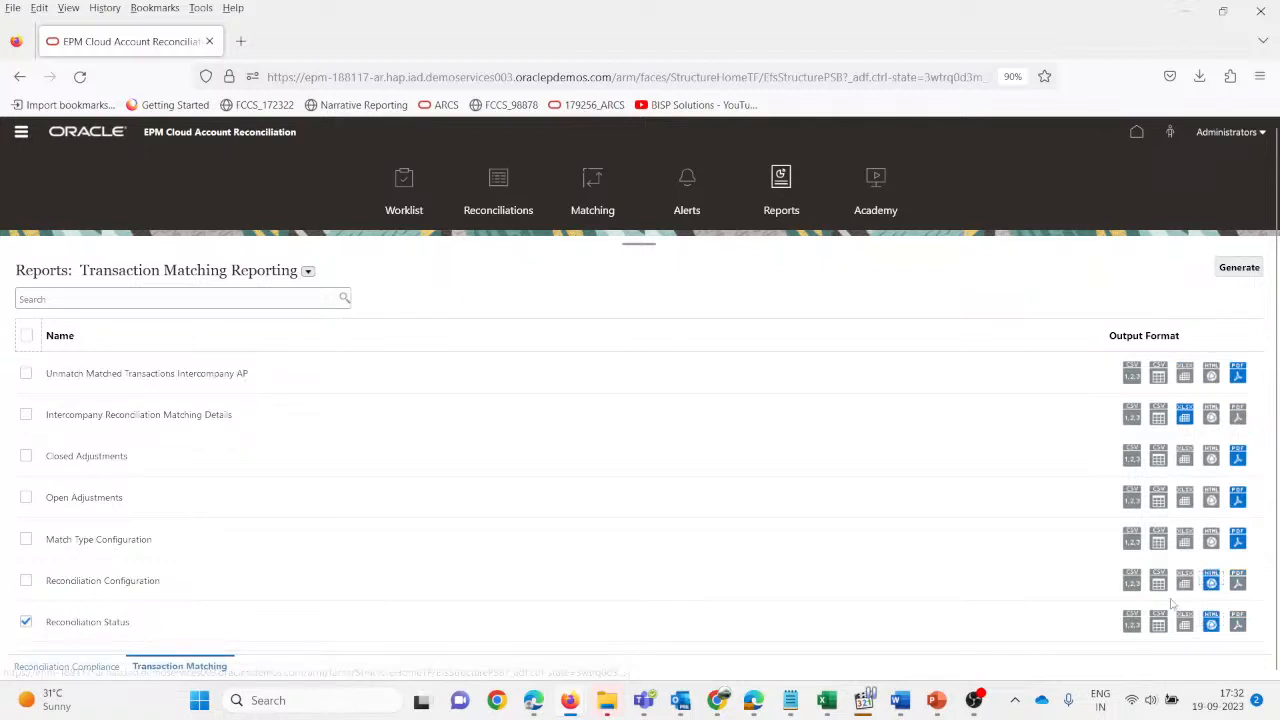
click(1239, 268)
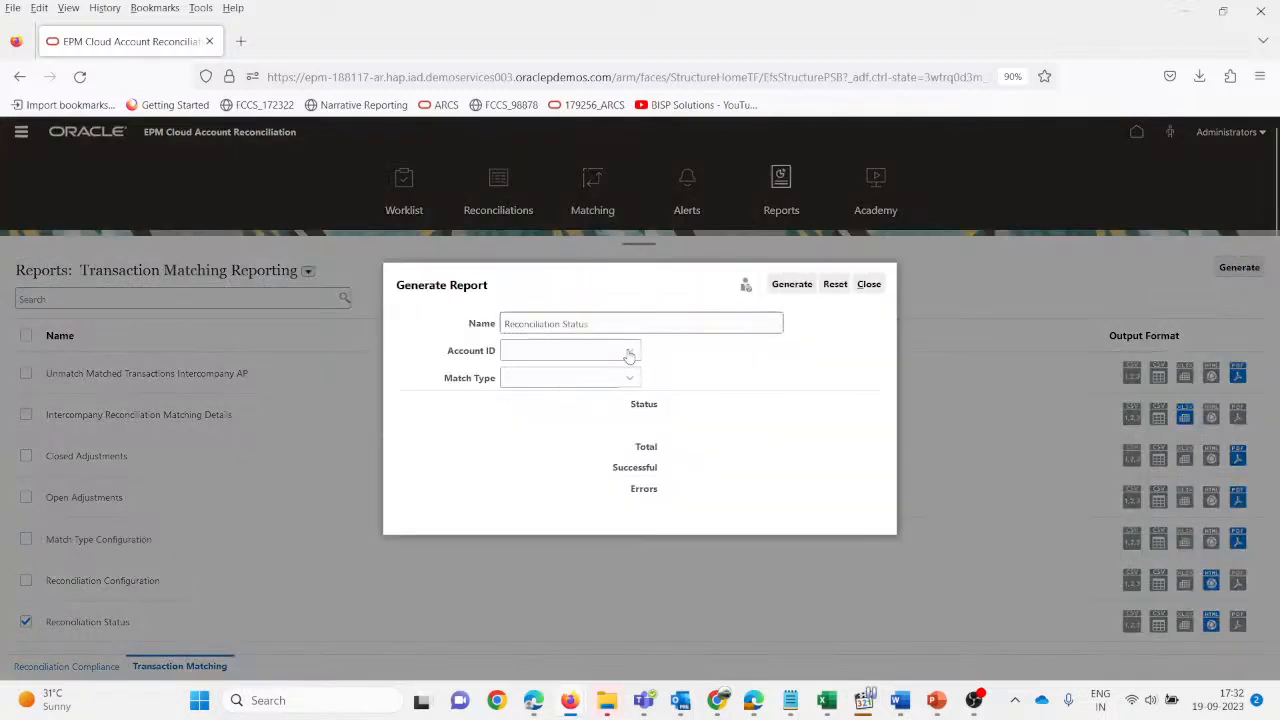
click(629, 351)
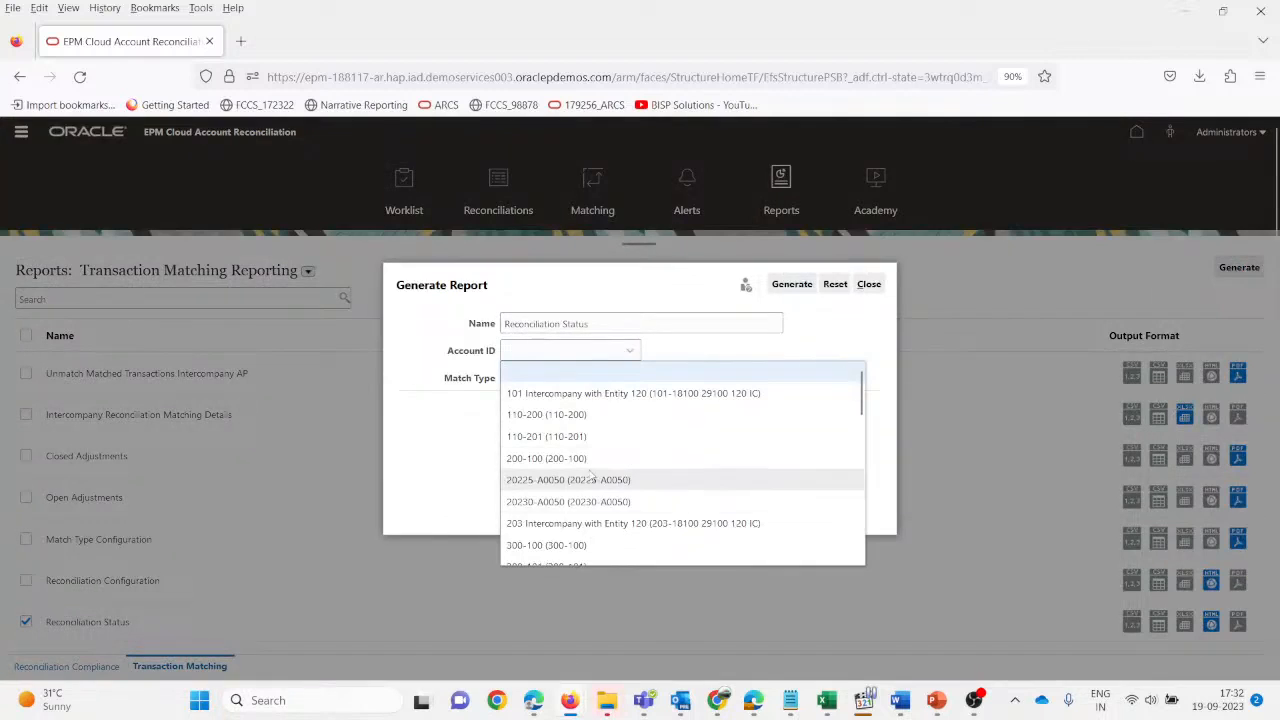
click(867, 335)
click(610, 386)
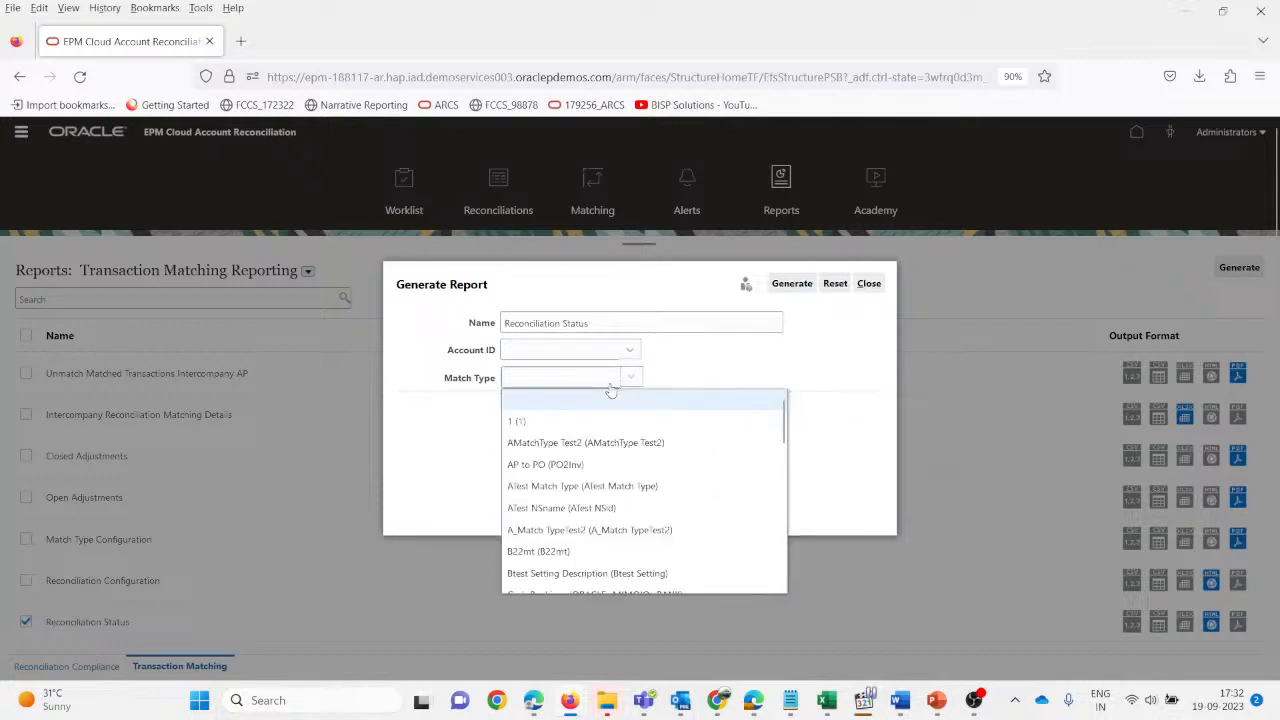
click(610, 392)
click(789, 284)
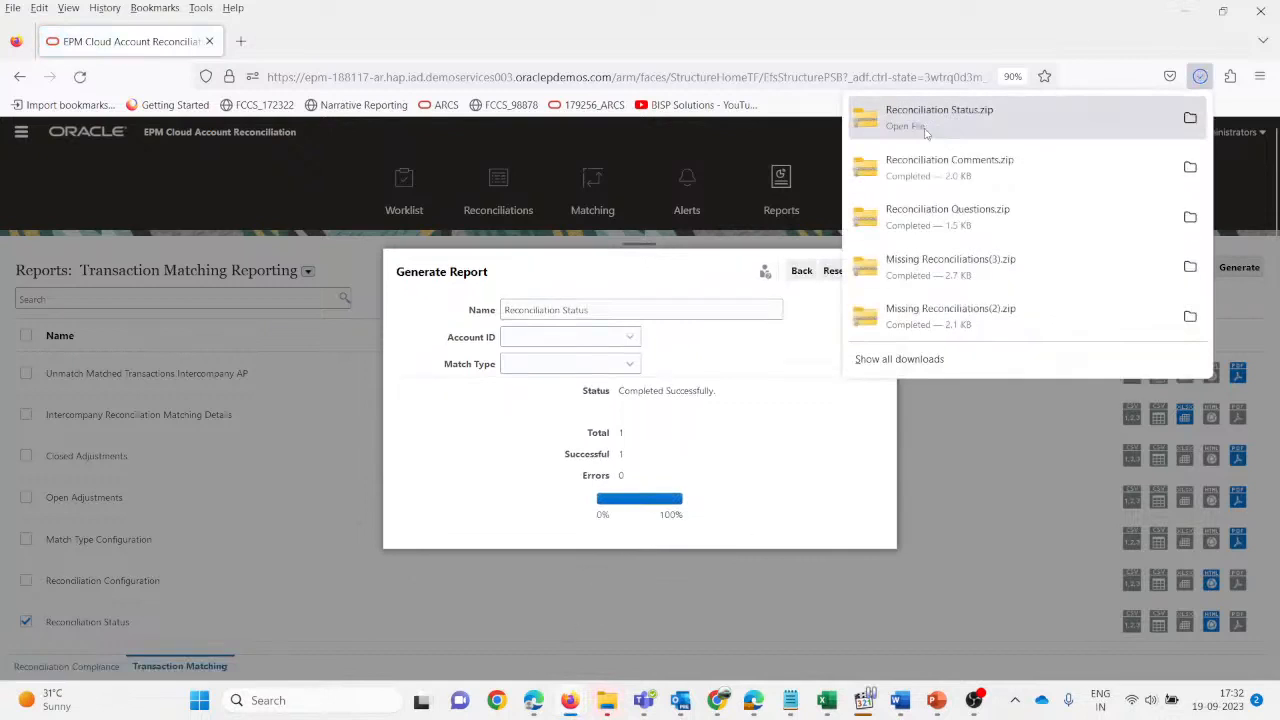
- Try to open the downloaded Reconciliation Status archive and find its window among the open applications
click(912, 118)
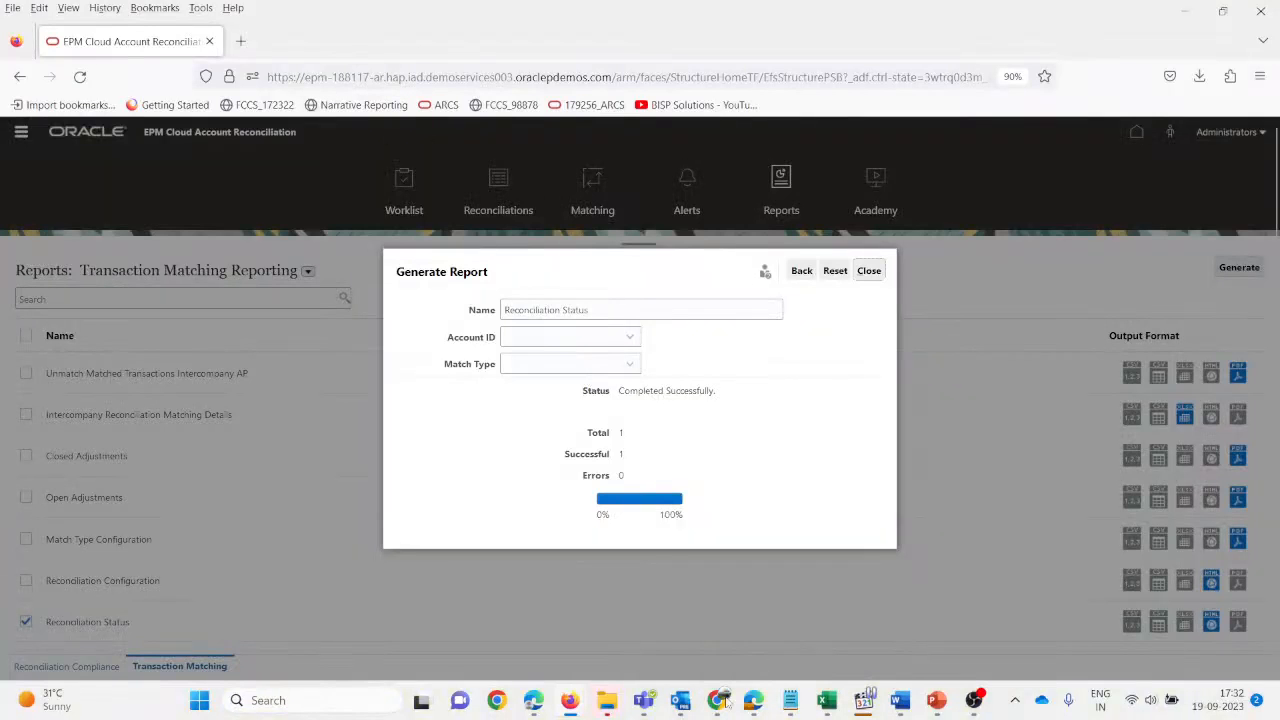
mouse_move(538, 707)
click(539, 637)
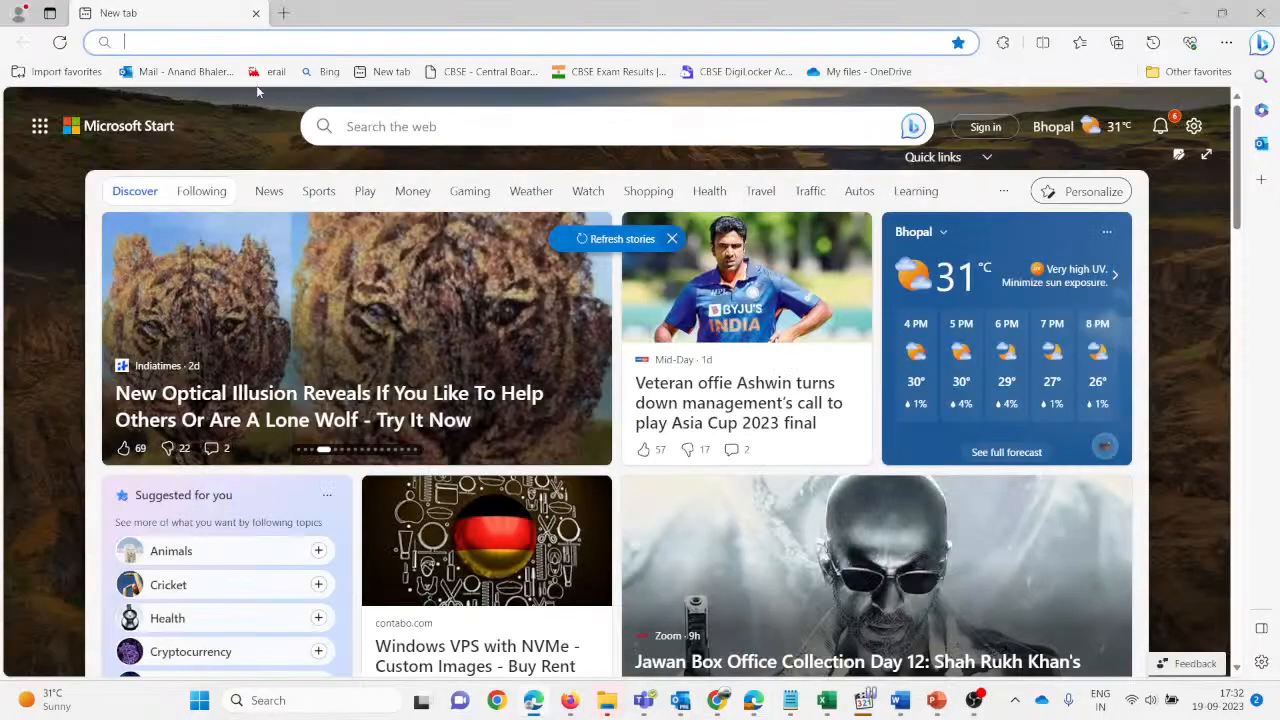
key(alt+Tab)
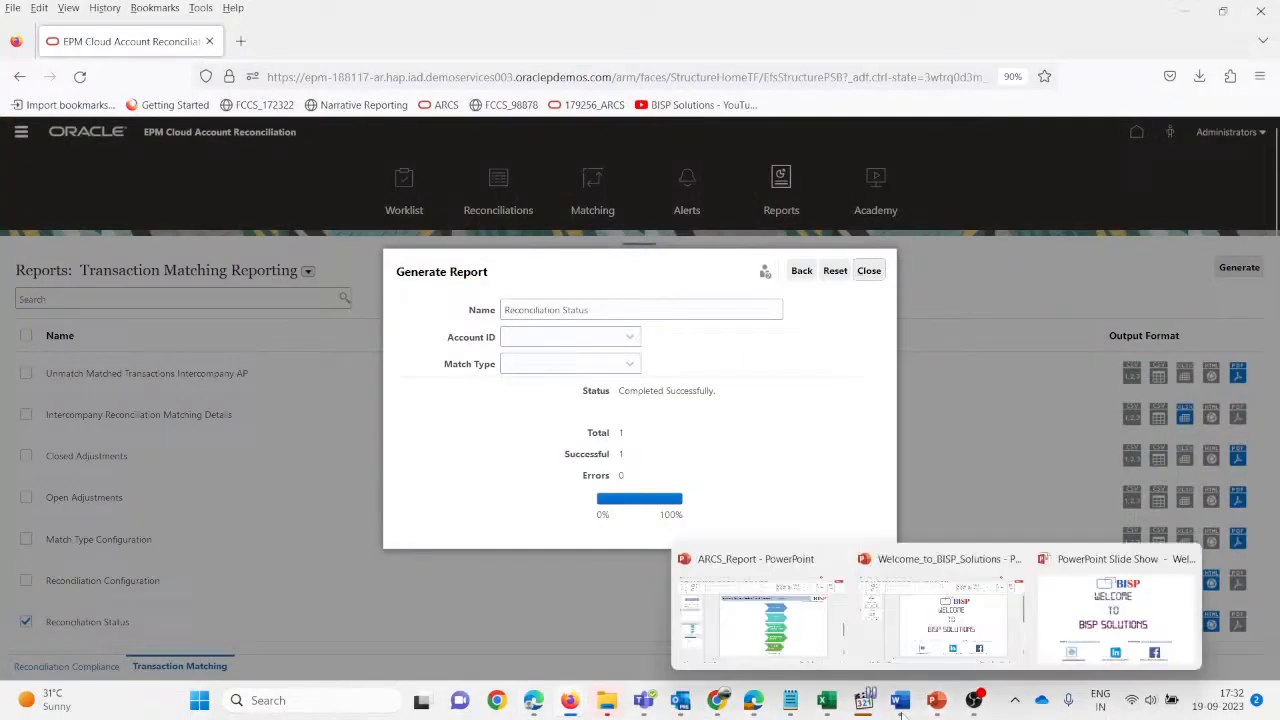
mouse_move(744, 699)
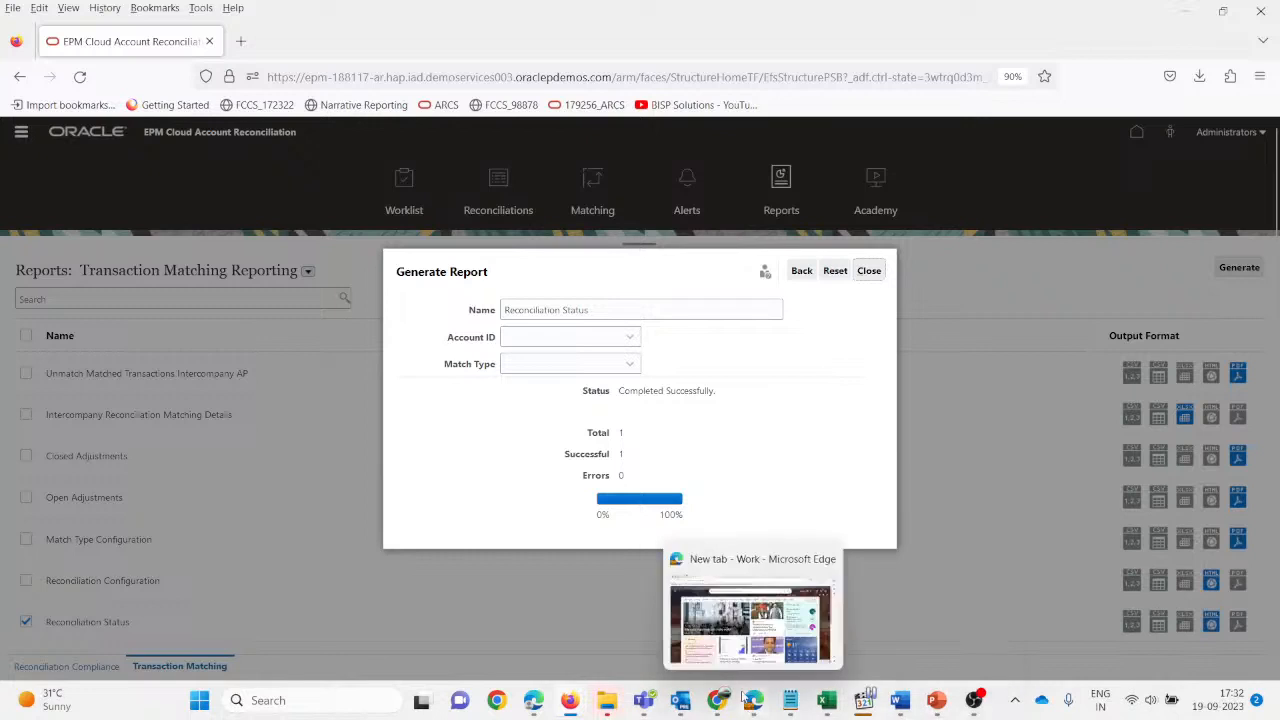
mouse_move(636, 705)
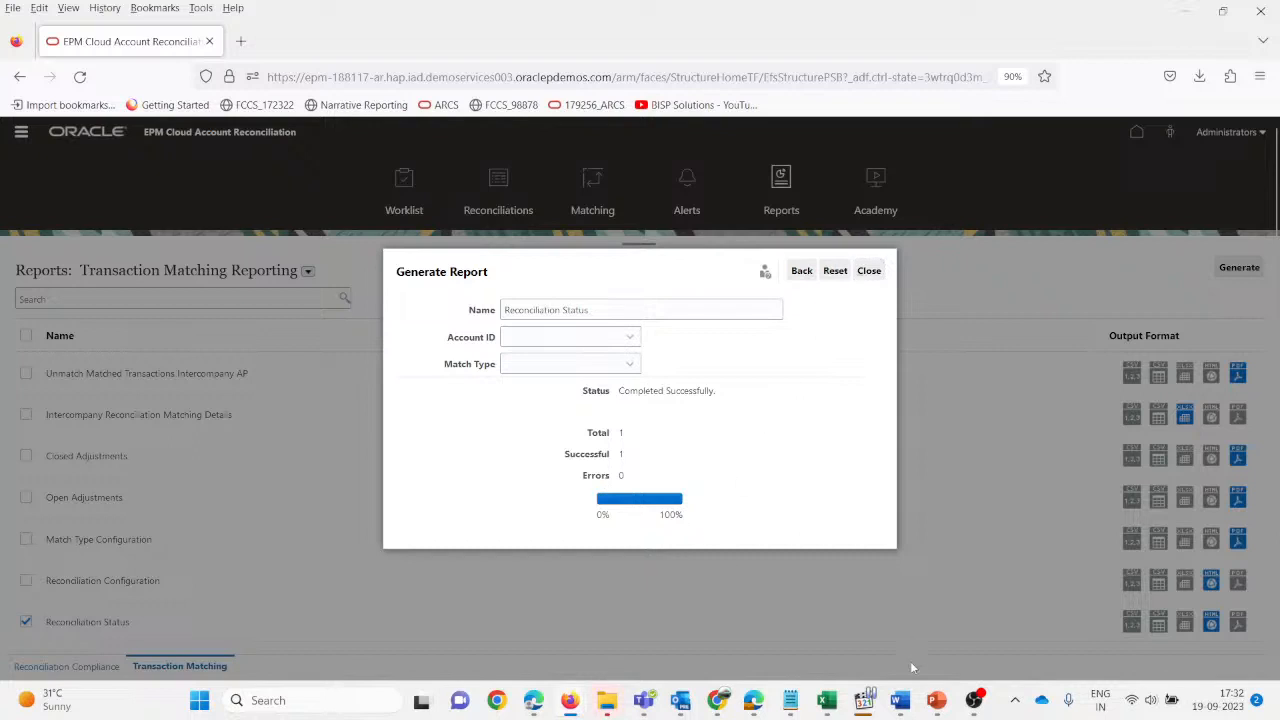
mouse_move(936, 703)
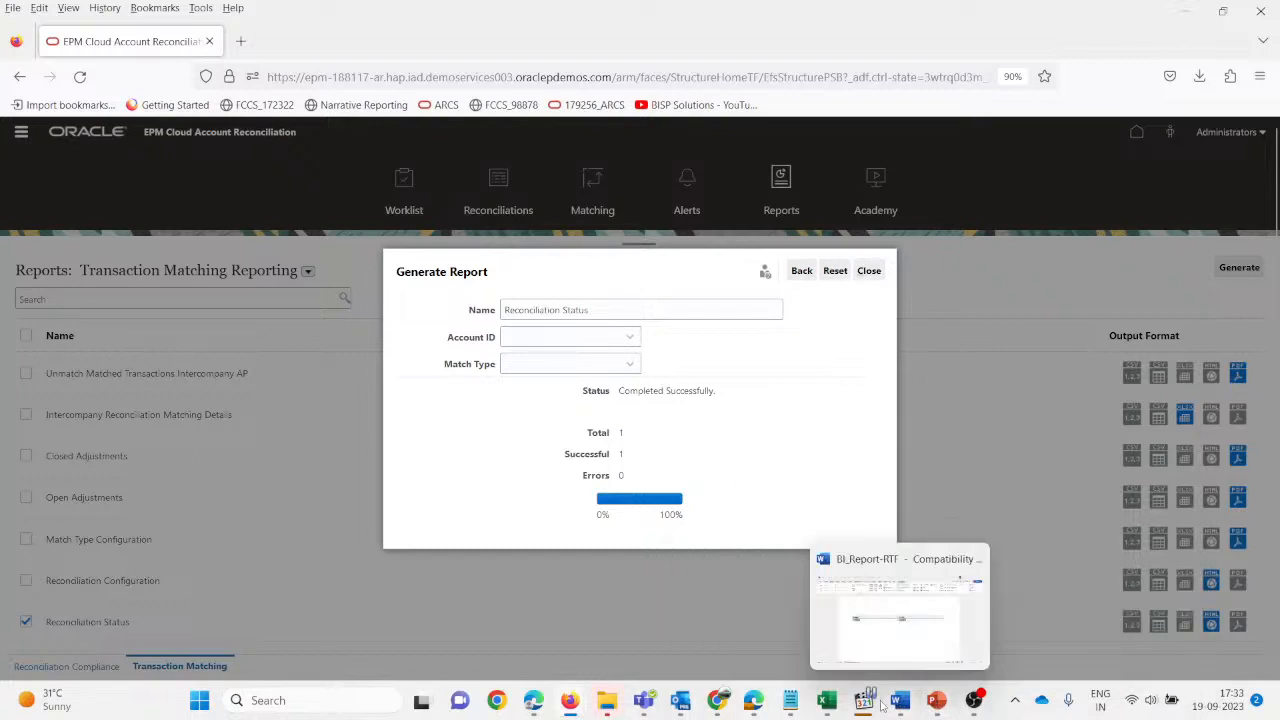
mouse_move(862, 705)
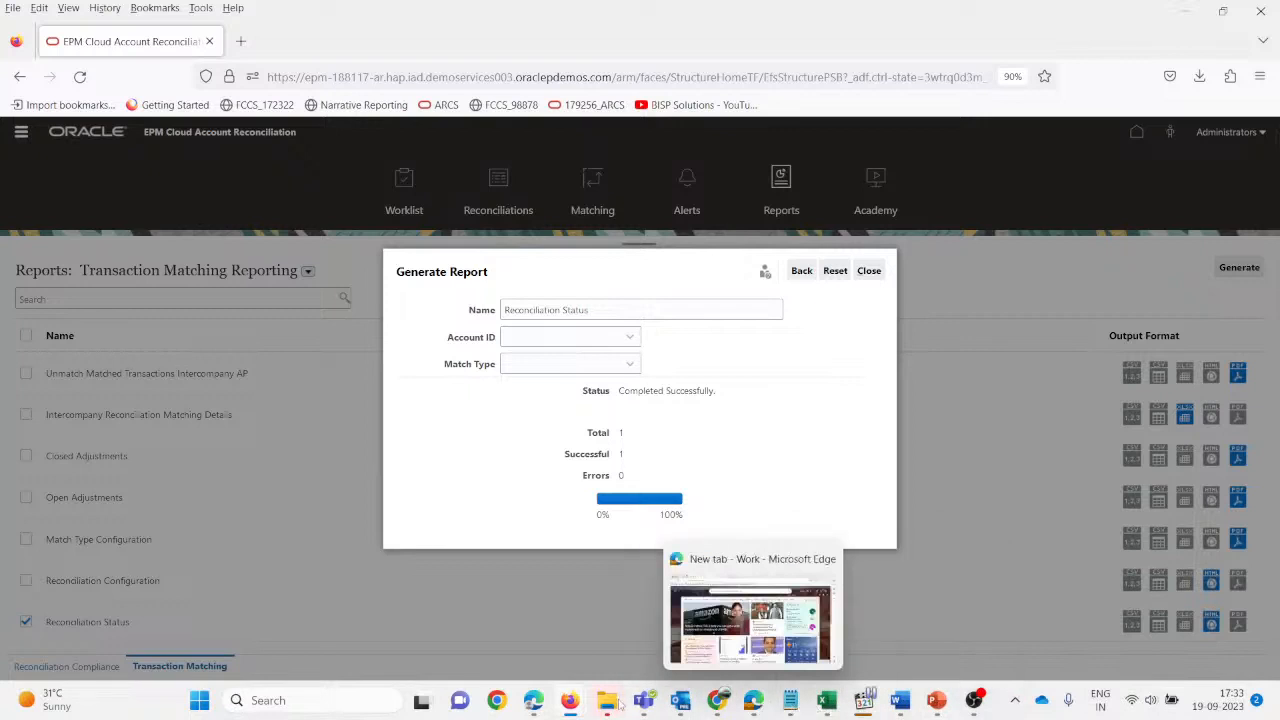
mouse_move(533, 702)
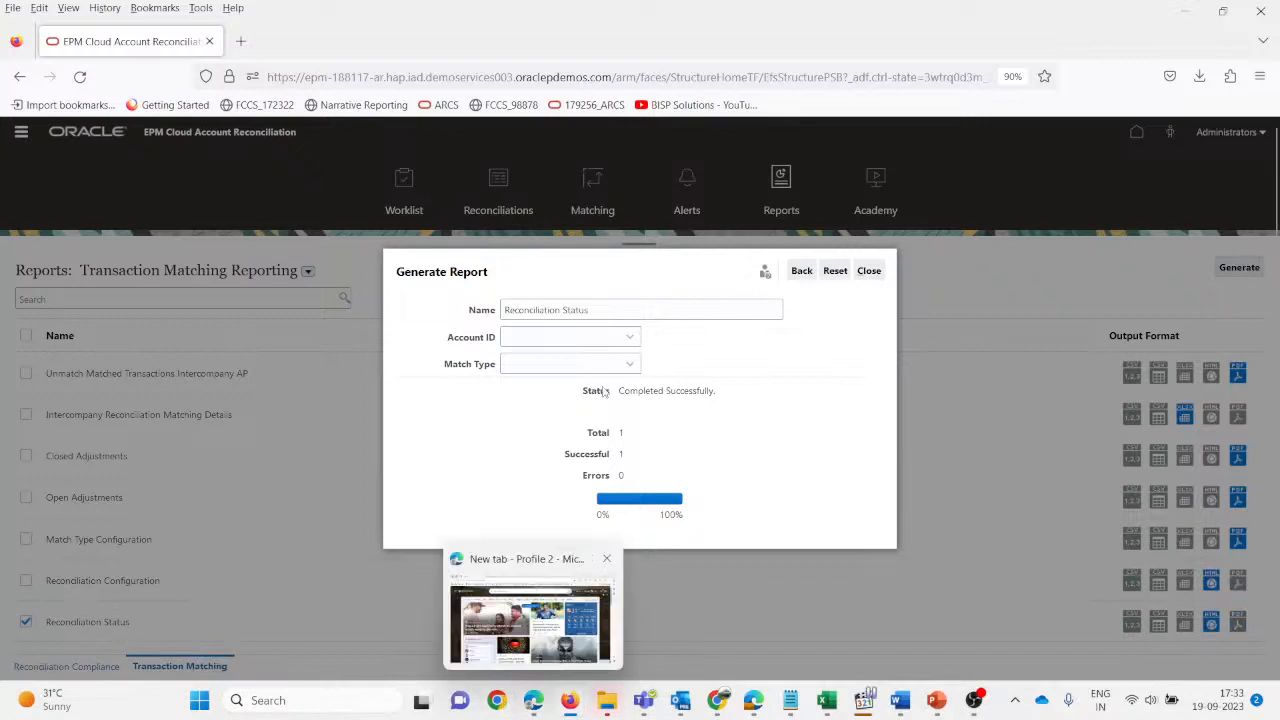
- Open the Reconciliation Status HTML file from its archive in the Downloads folder and examine unmatched transactions, supported transactions and open adjustments per account
click(803, 273)
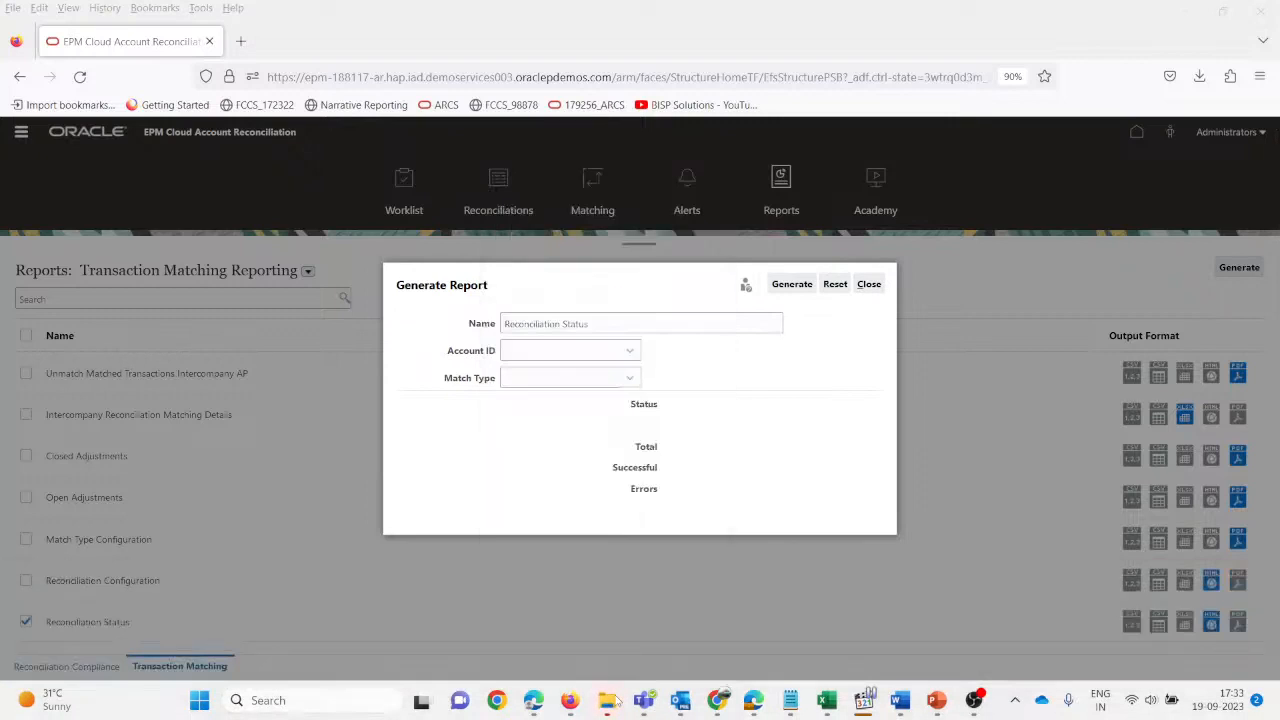
right_click(610, 700)
click(562, 254)
double_click(315, 176)
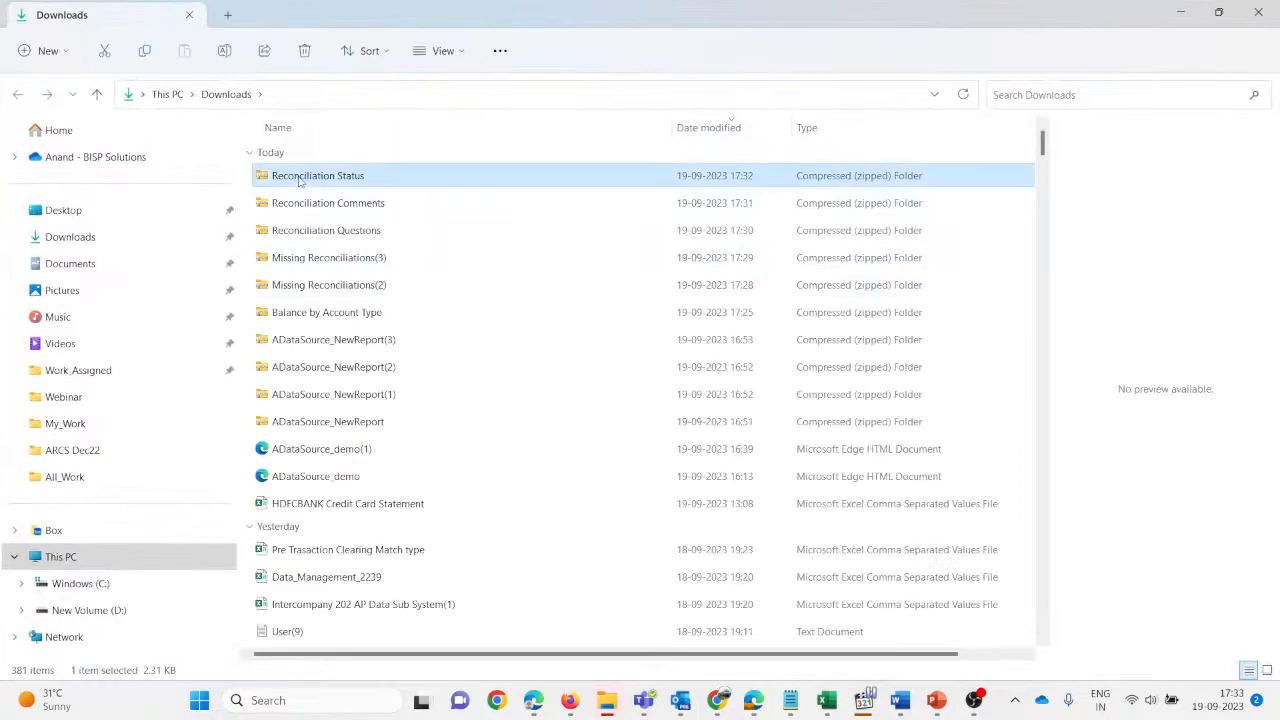
click(311, 155)
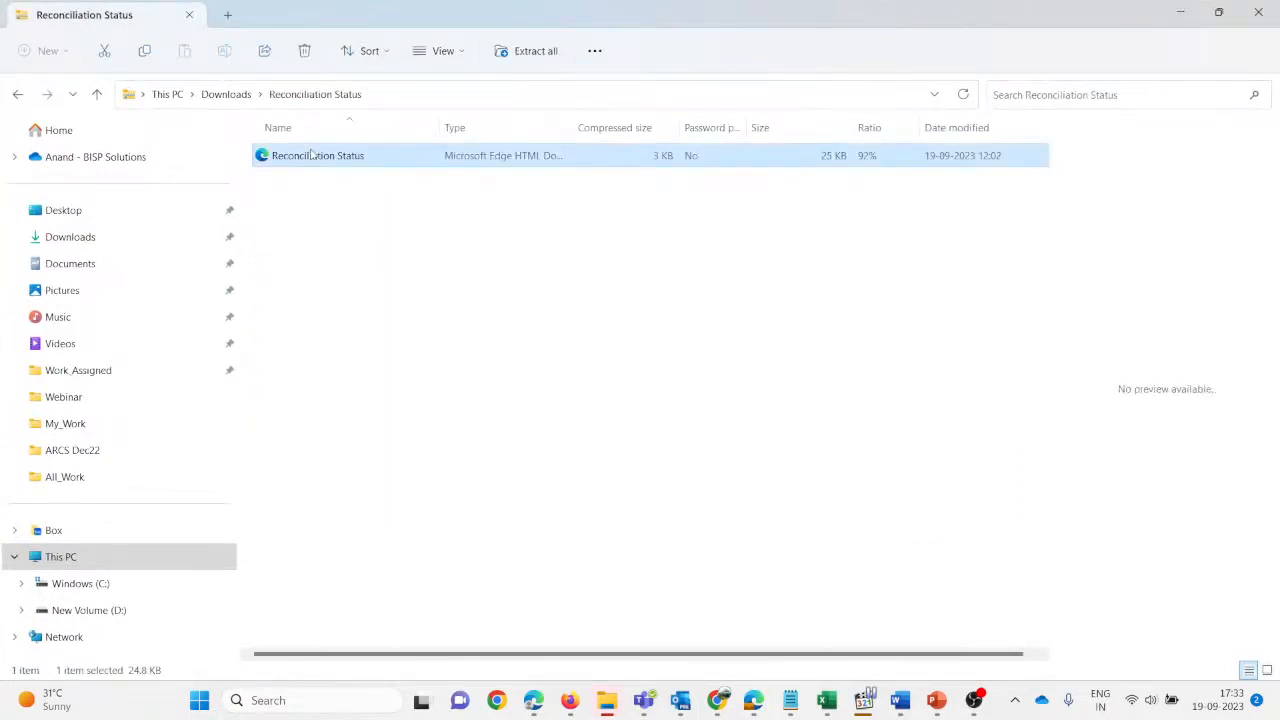
double_click(311, 155)
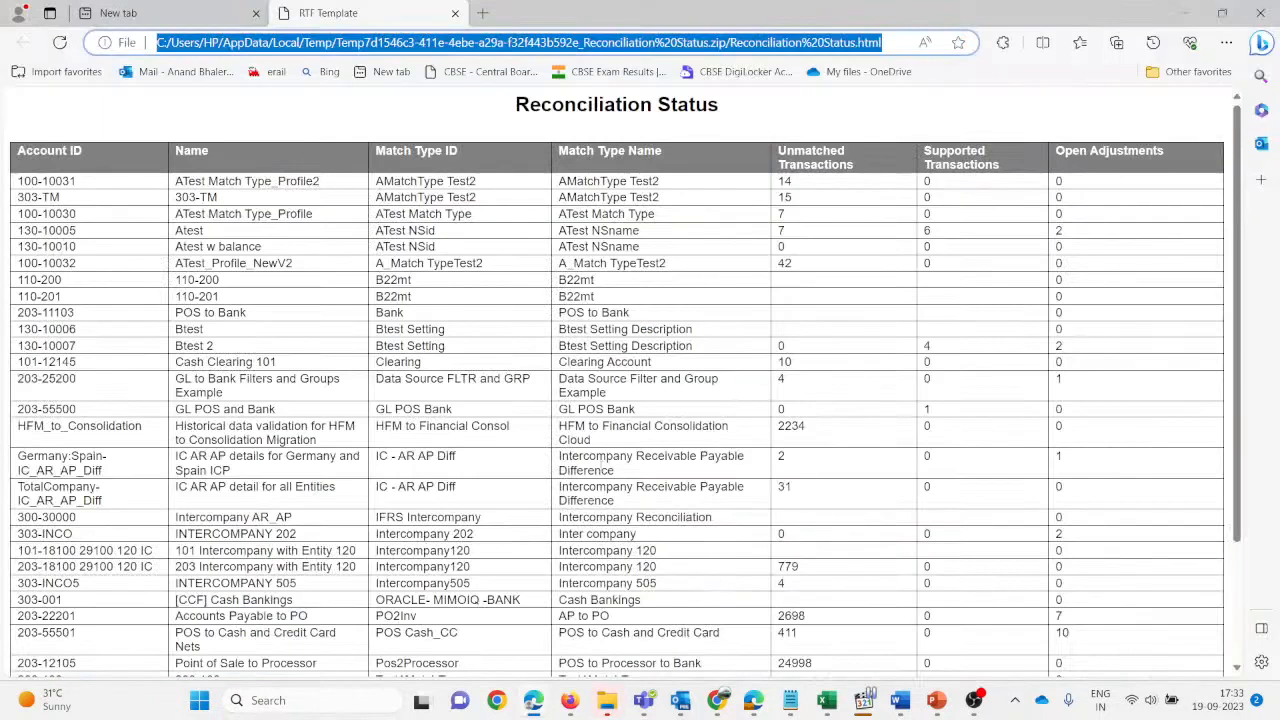
scroll(625, 380, down, 2)
scroll(625, 380, up, 2)
- Switch back to Account Reconciliation, dismiss the Generate Report dialog and deselect the Reconciliation Status report
key(alt+Tab)
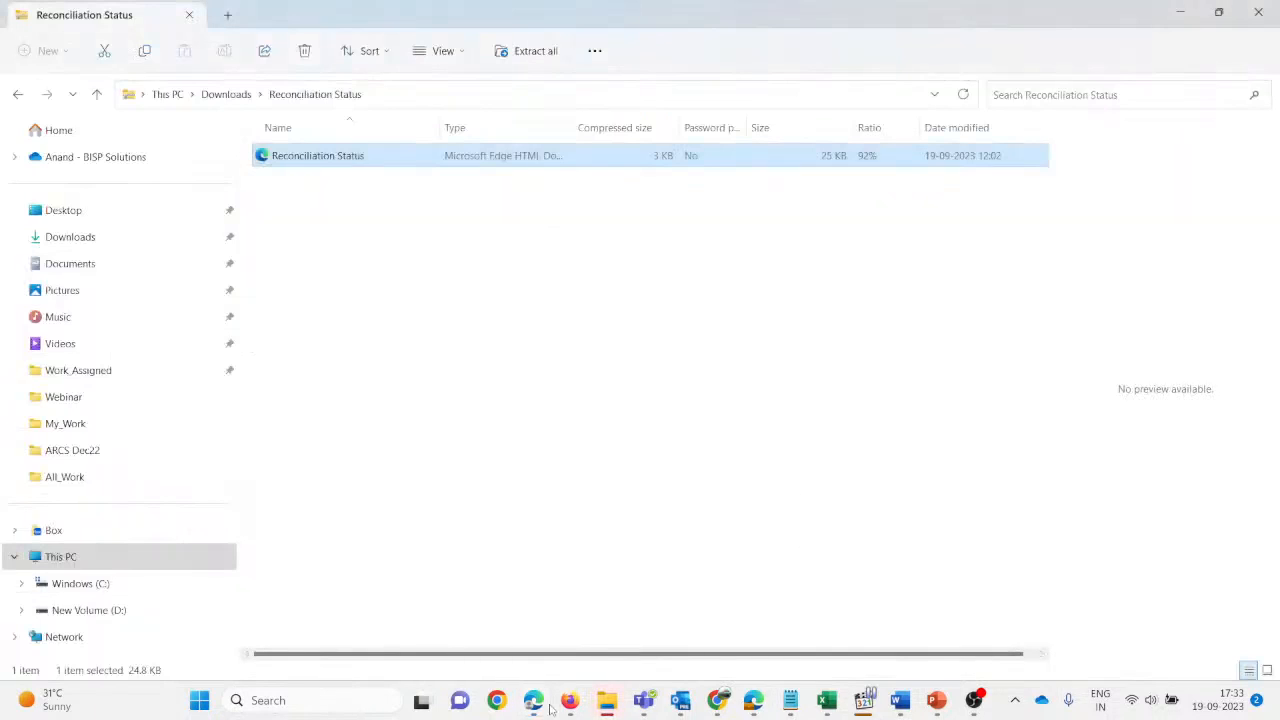
mouse_move(569, 700)
click(547, 635)
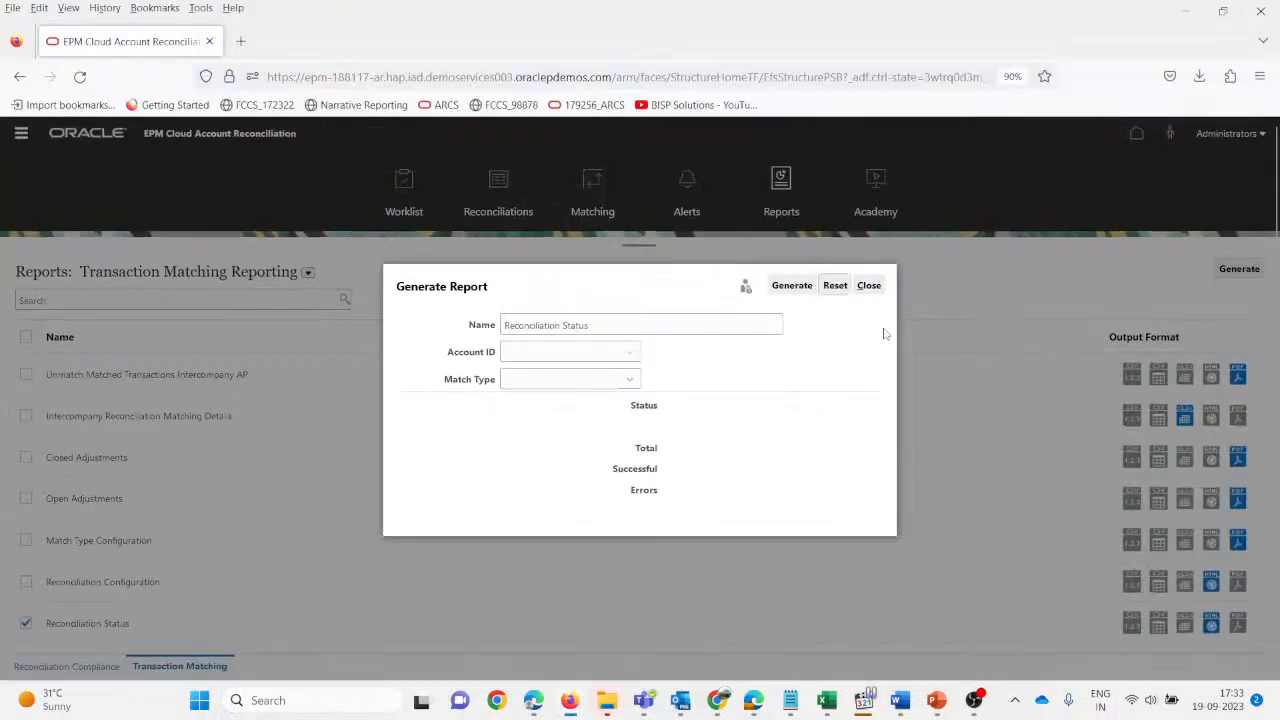
click(876, 286)
click(26, 625)
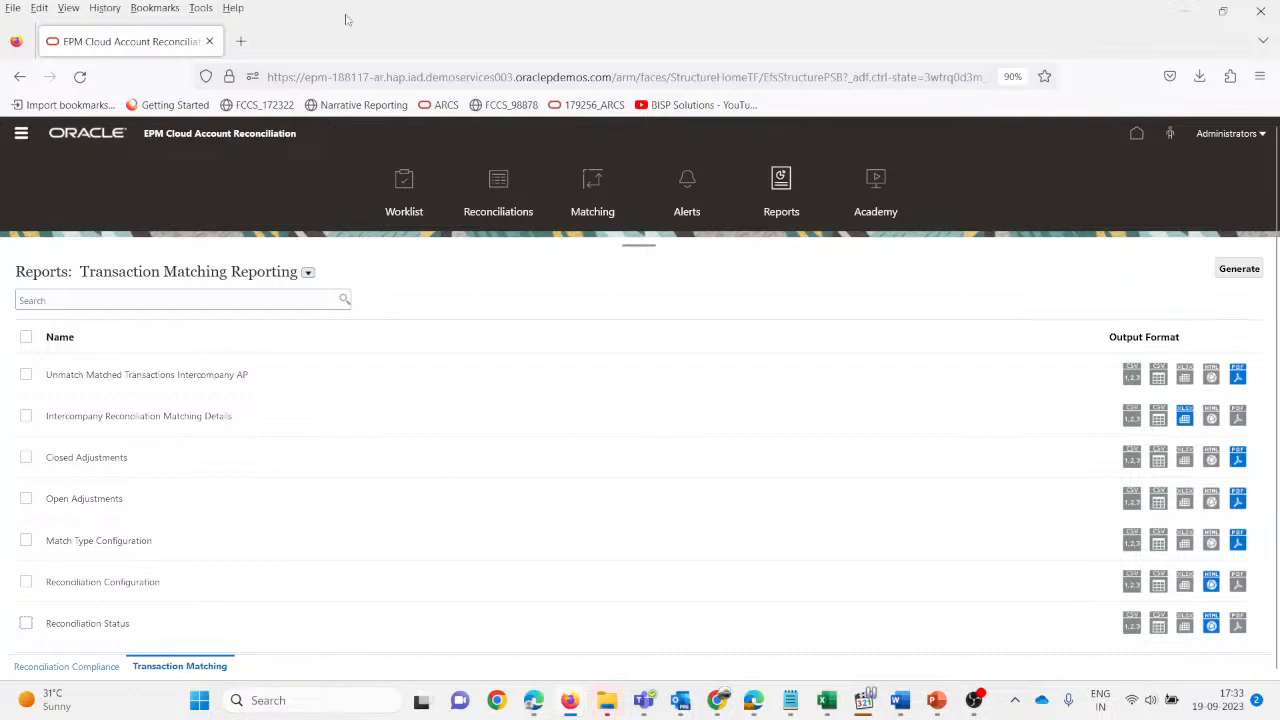
- Return to the home page, locate Report Configuration in the navigator and open it from the Application group
click(1135, 136)
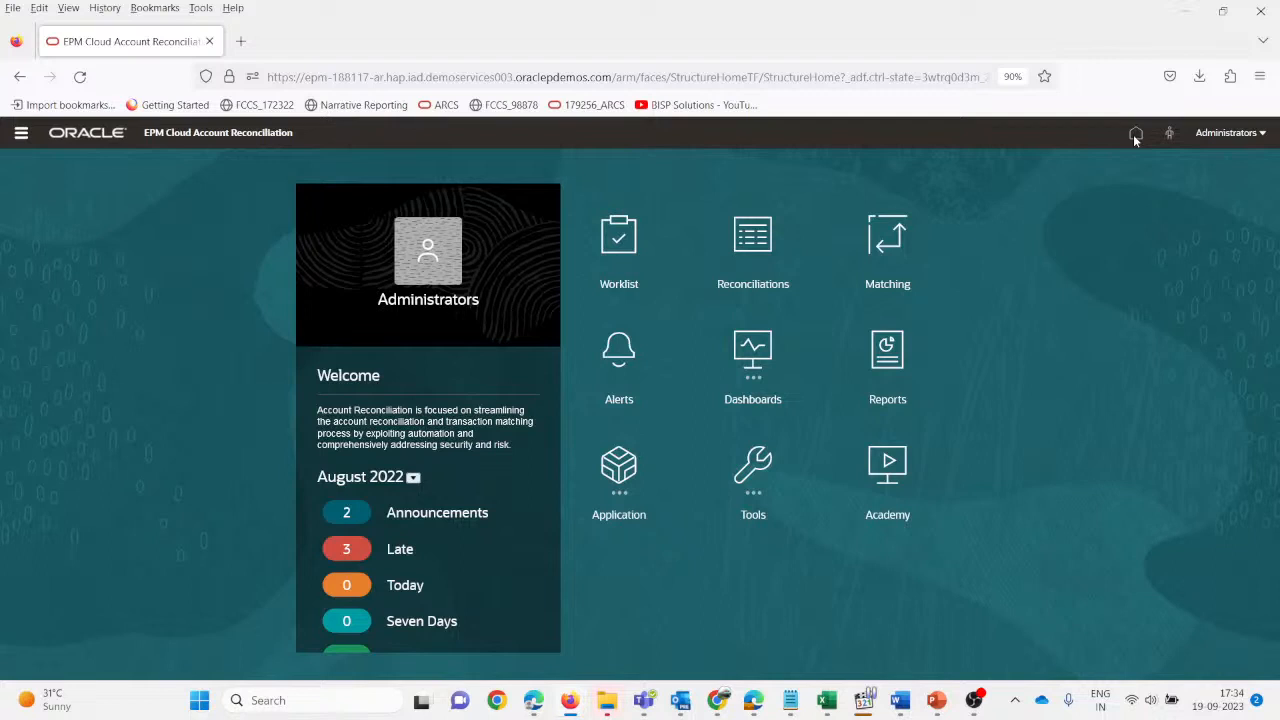
click(21, 133)
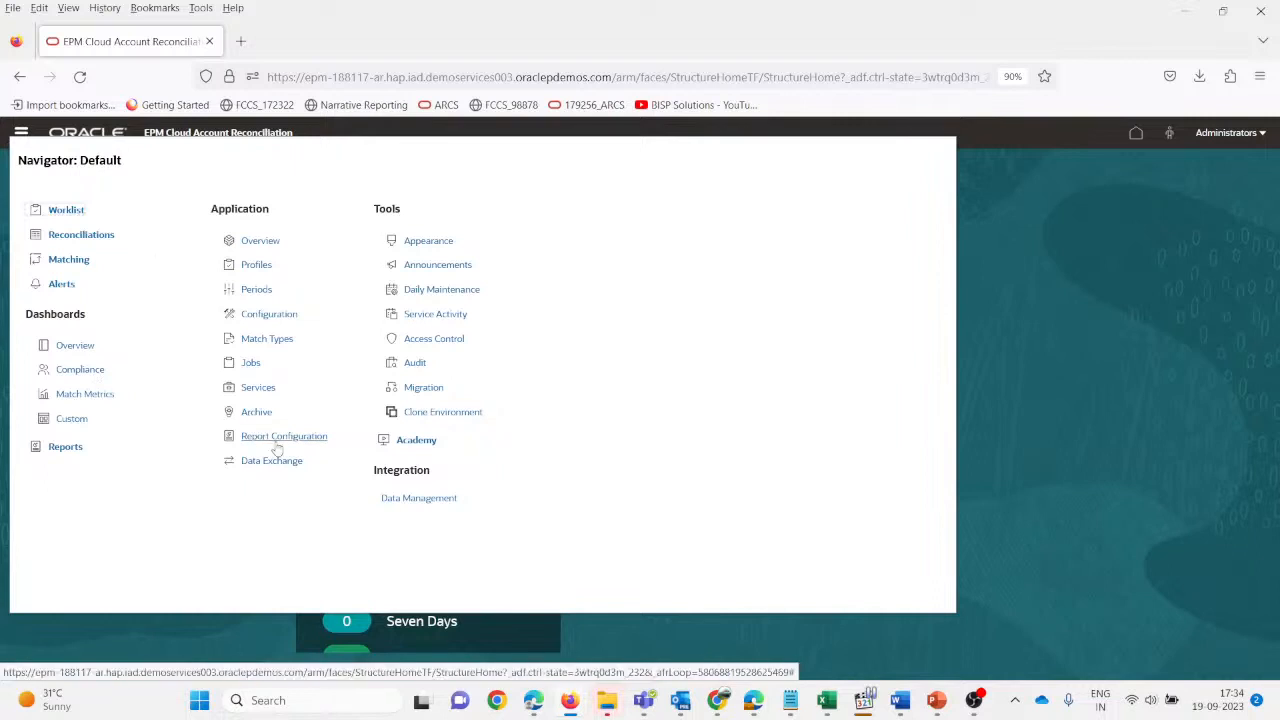
click(1048, 418)
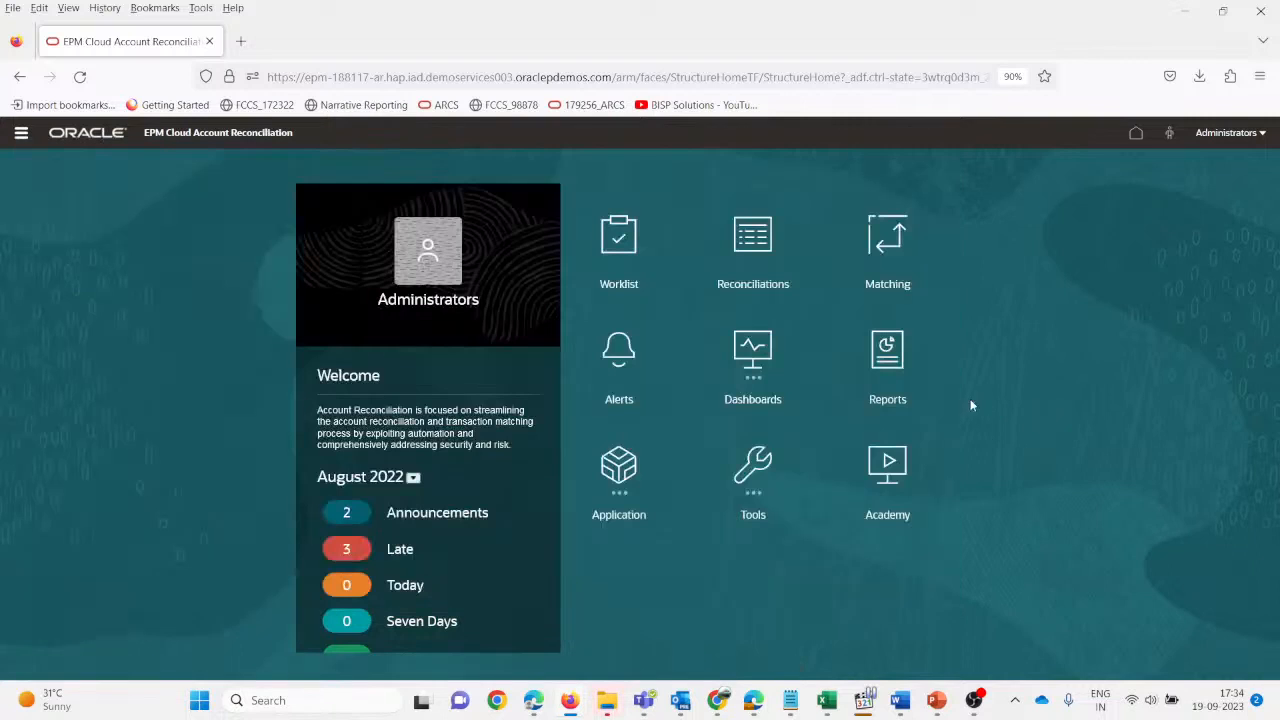
click(620, 470)
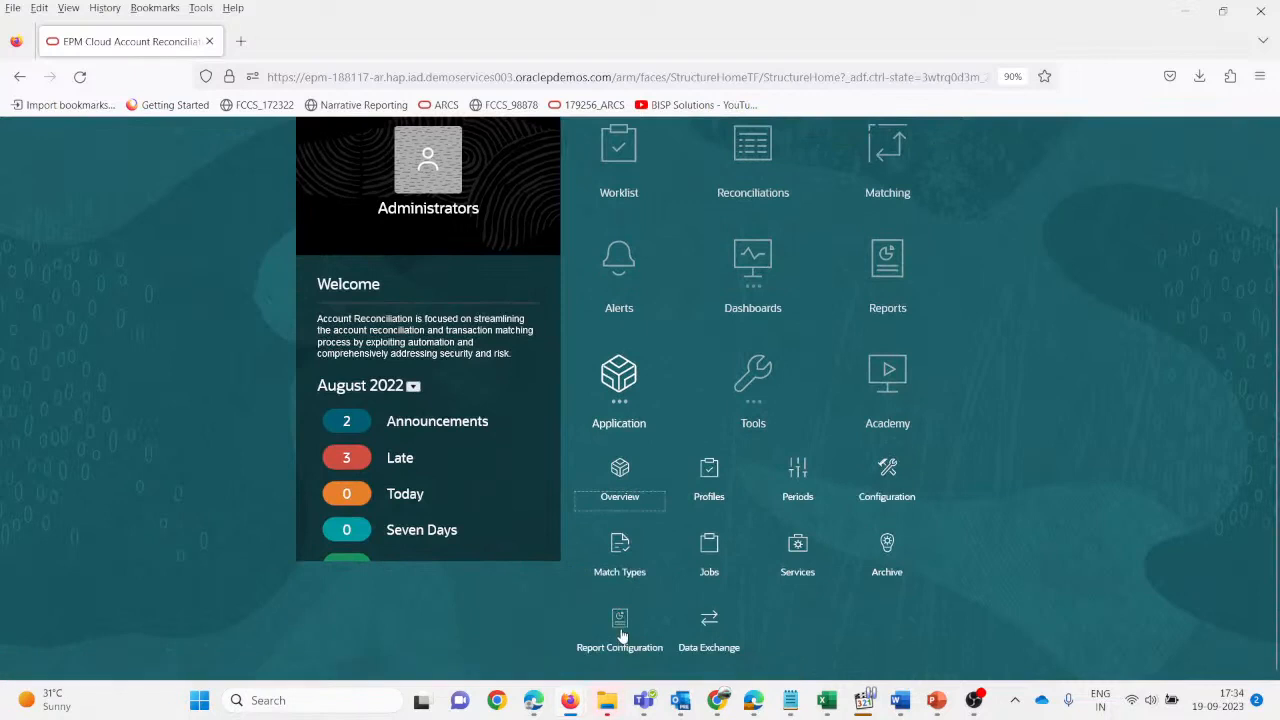
mouse_move(569, 700)
click(619, 624)
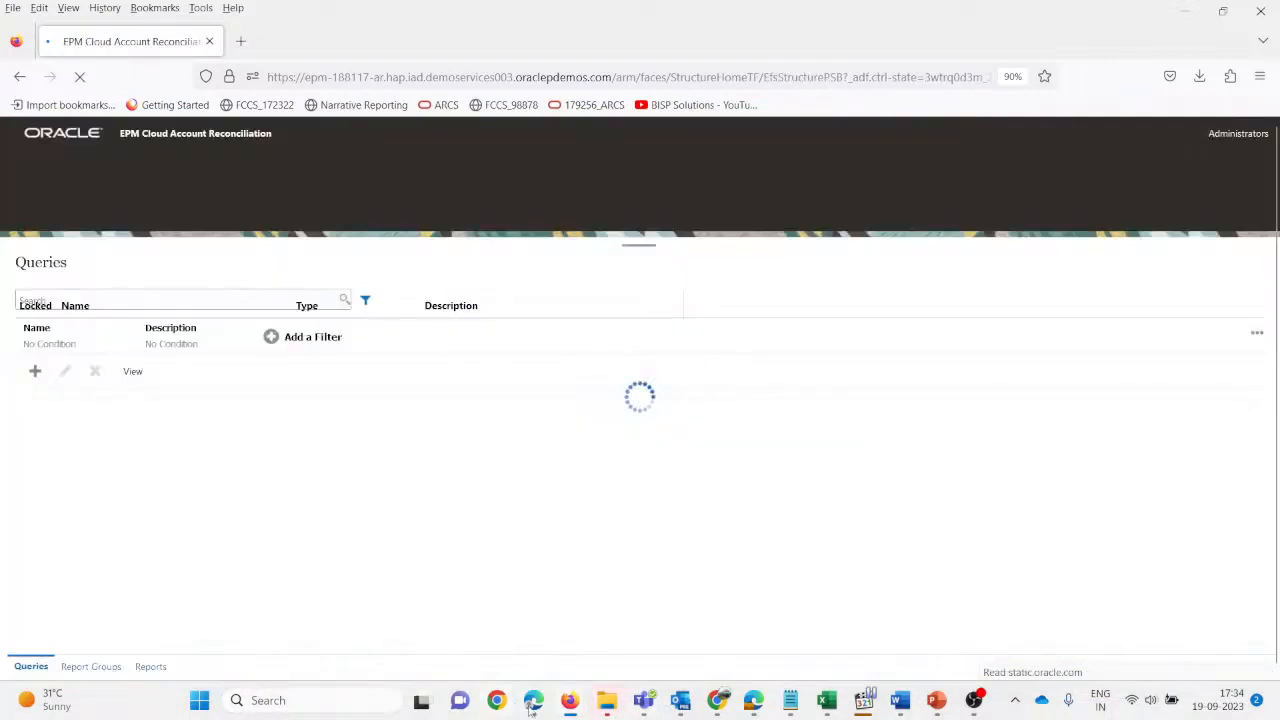
- Close the leftover File Explorer windows of the downloaded report archives, including Missing Reconciliations, Reconciliation Questions and Reconciliation Comments
mouse_move(607, 702)
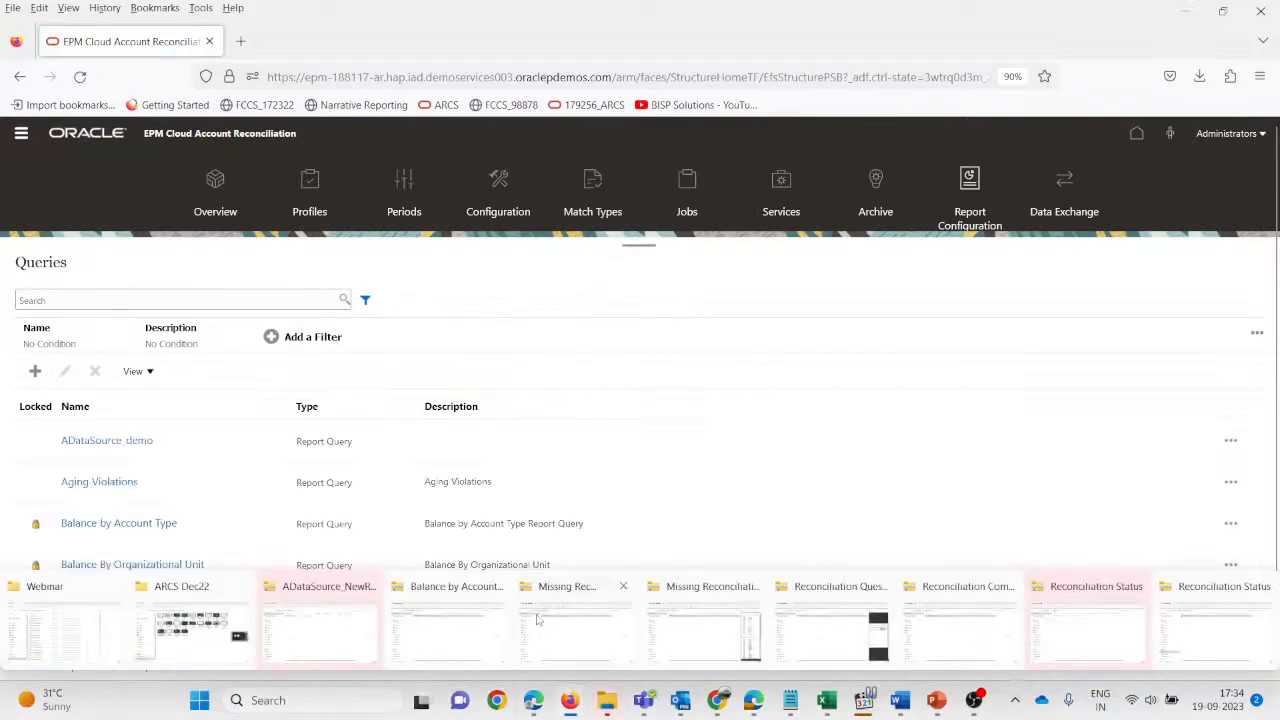
click(495, 587)
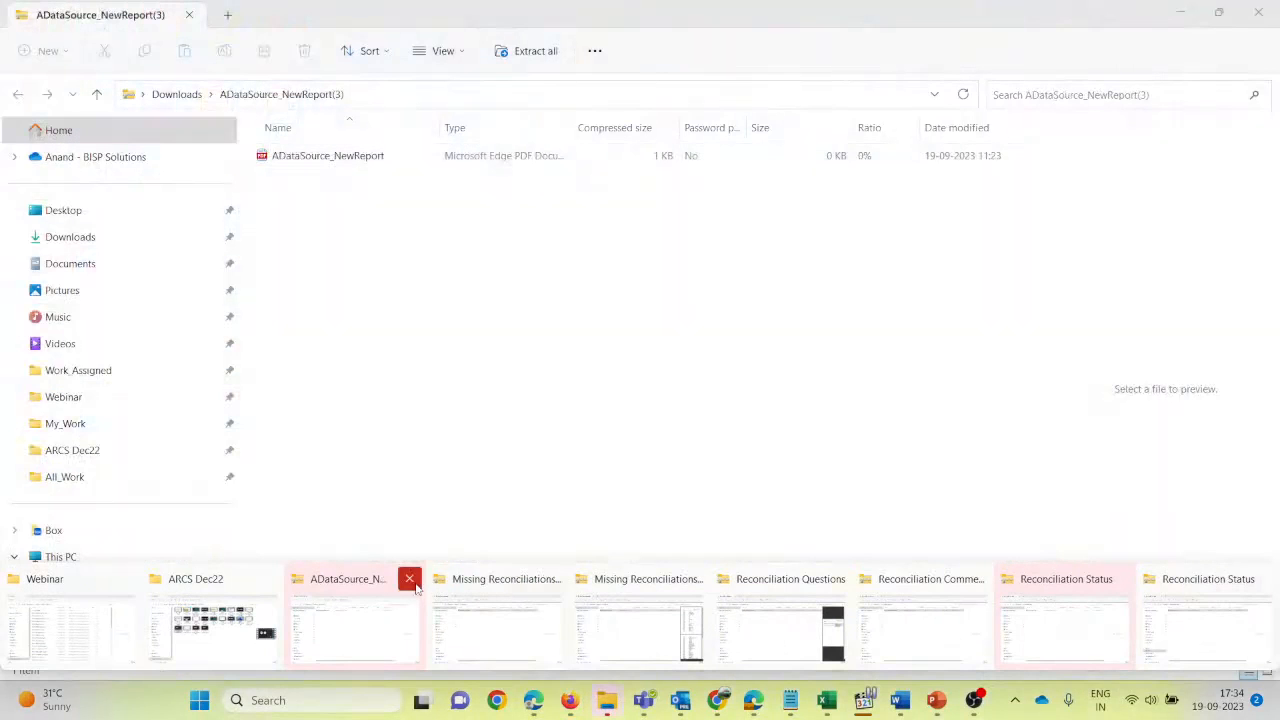
click(411, 582)
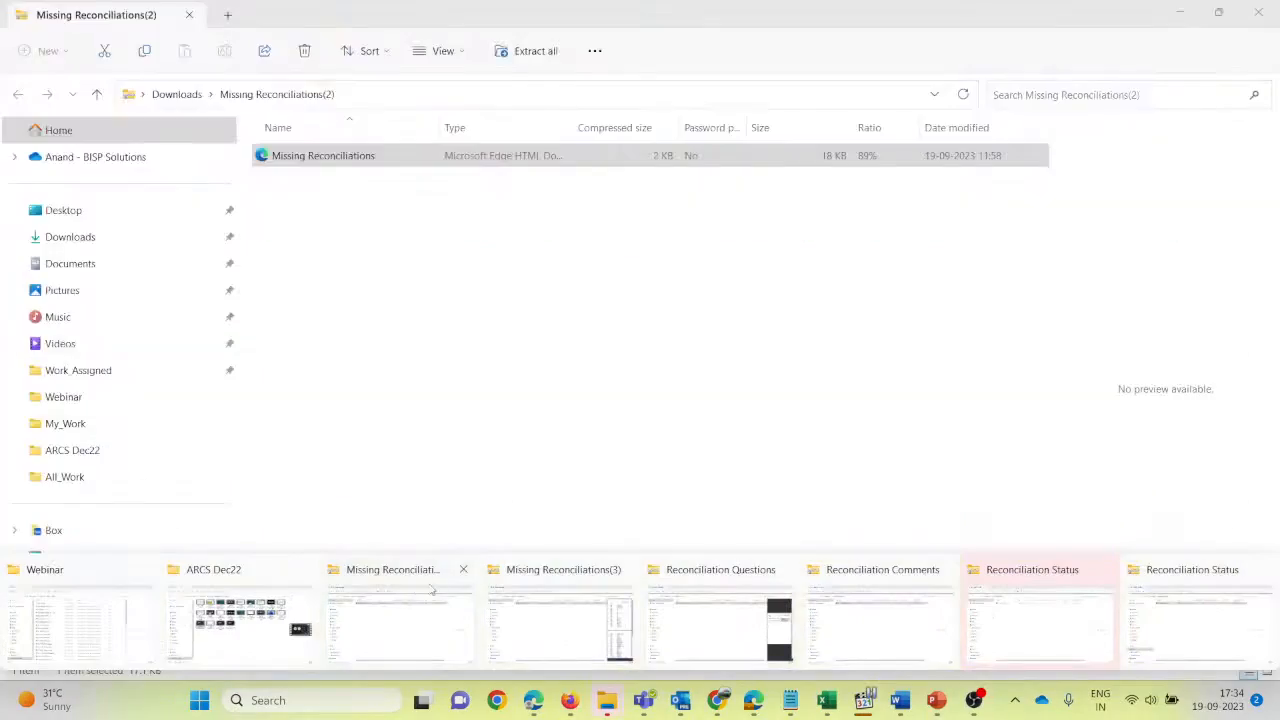
click(464, 572)
click(523, 559)
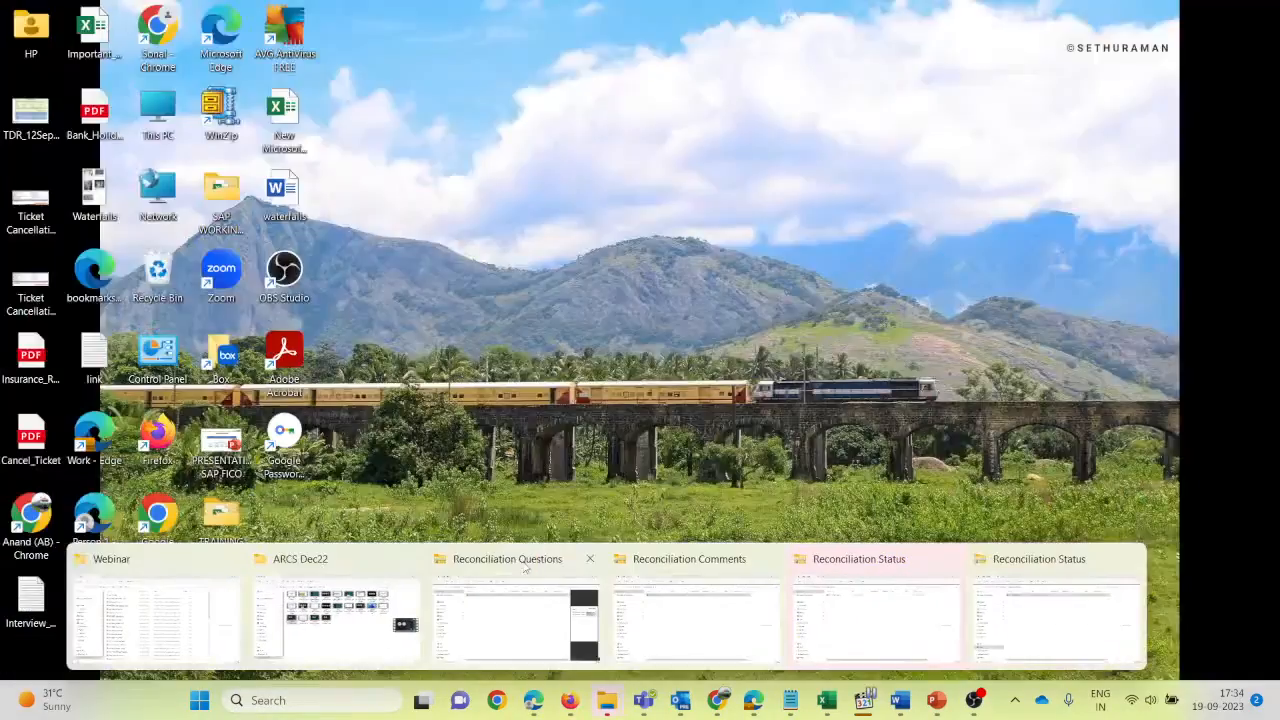
click(589, 560)
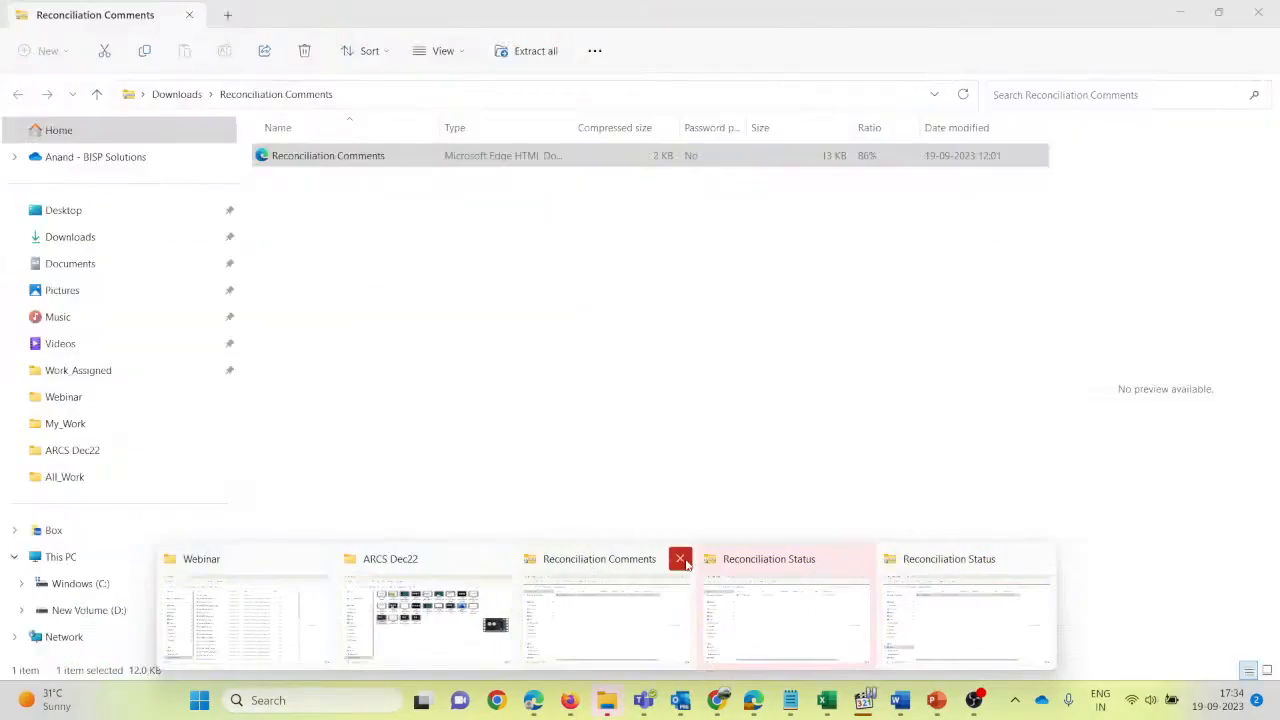
click(689, 562)
click(769, 559)
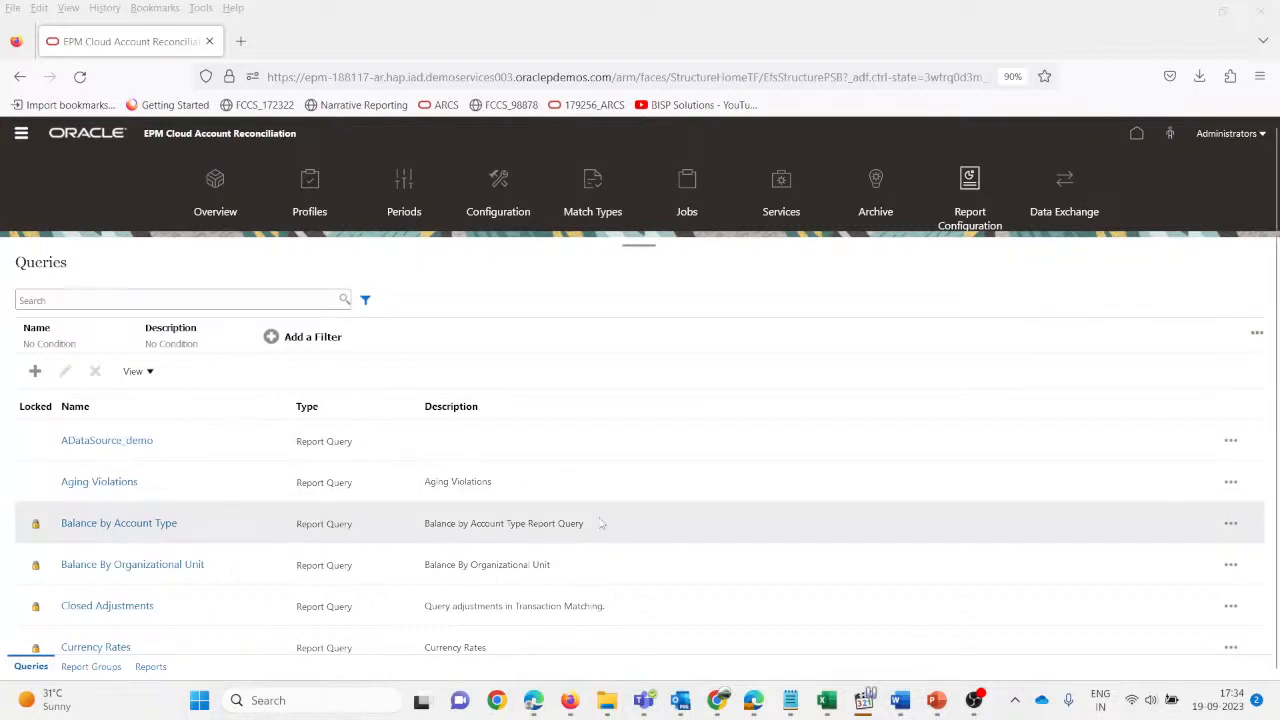
- Browse the predefined entries in the Queries list and examine the report creation stages slide of the ARCS_Report presentation in PowerPoint
scroll(157, 531, down, 10)
scroll(150, 539, up, 5)
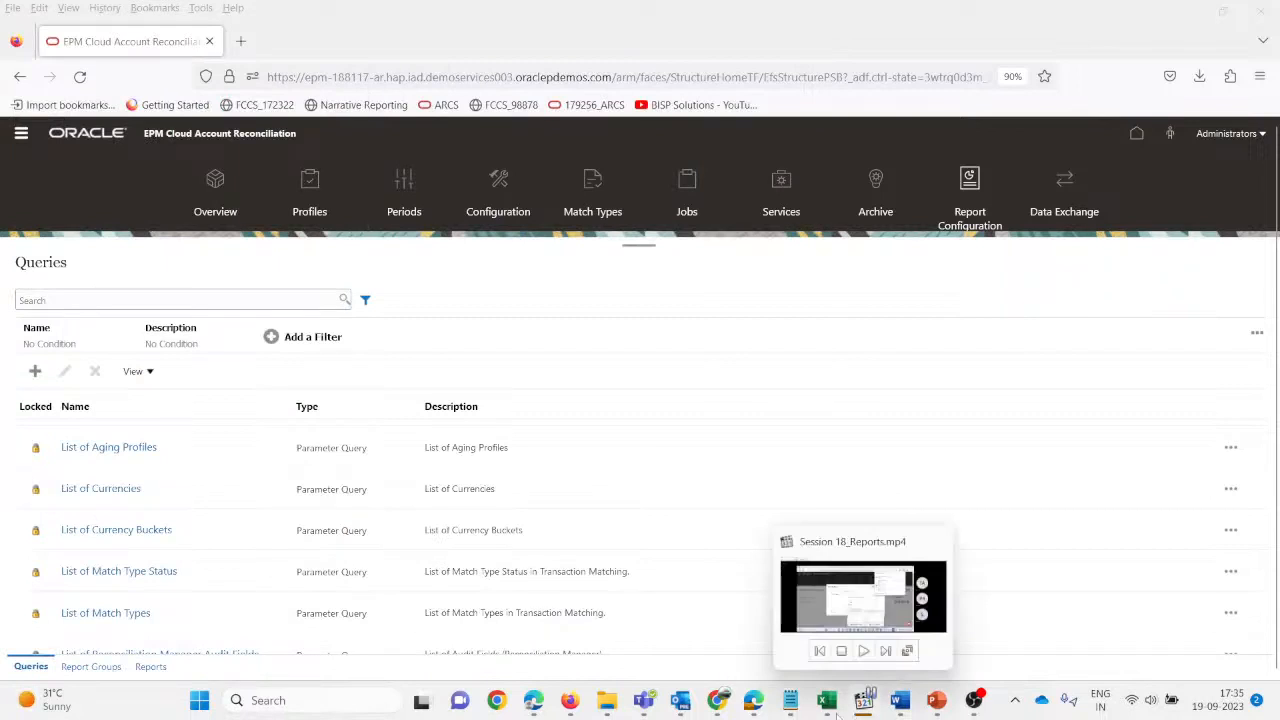
click(934, 706)
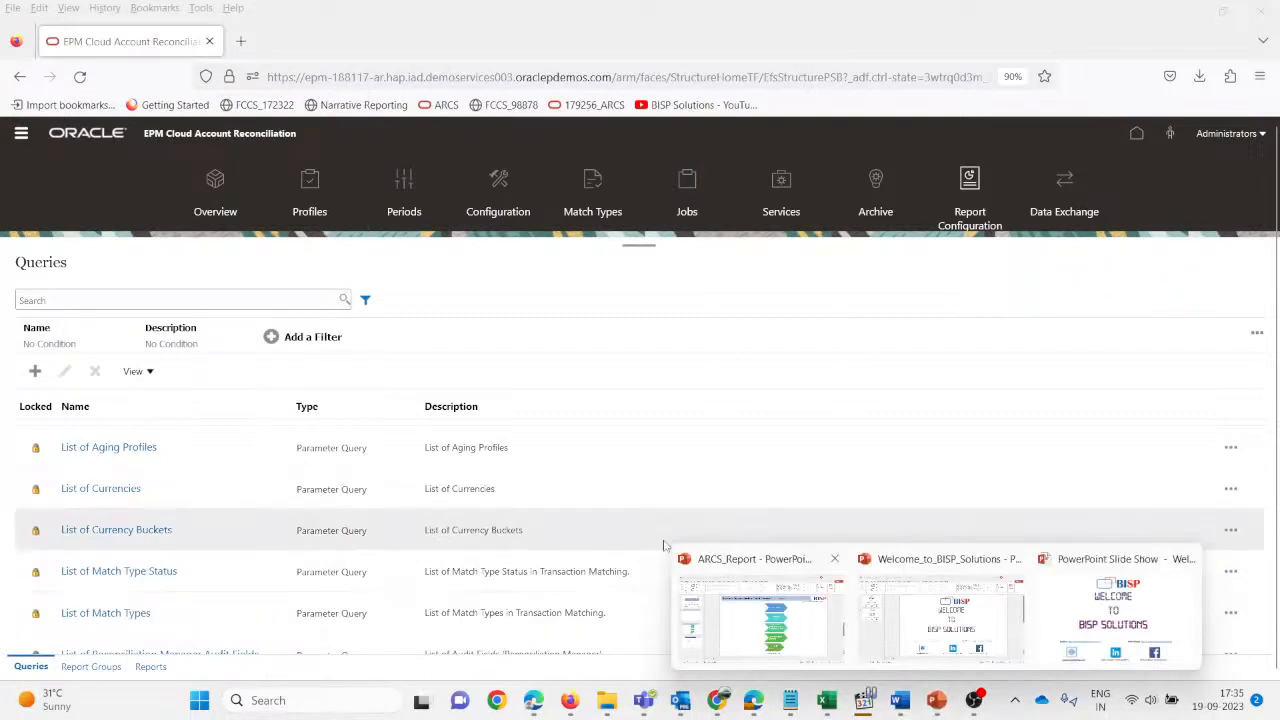
click(770, 608)
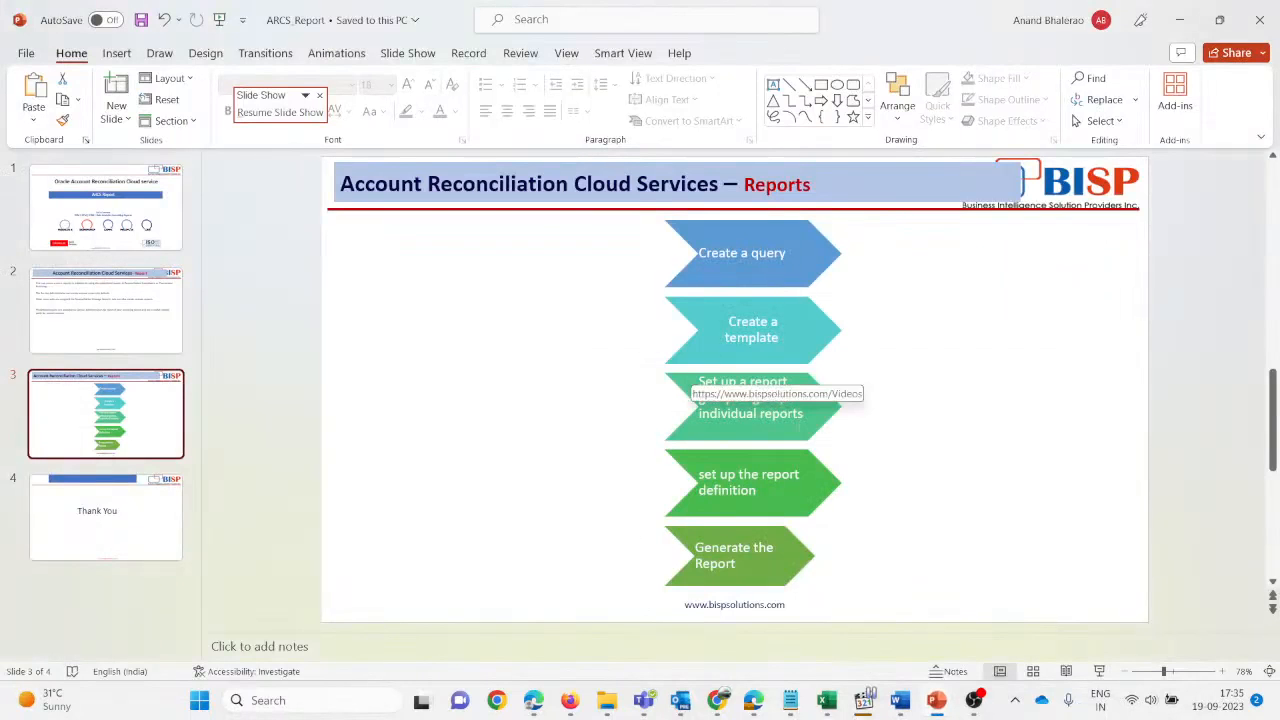
click(764, 460)
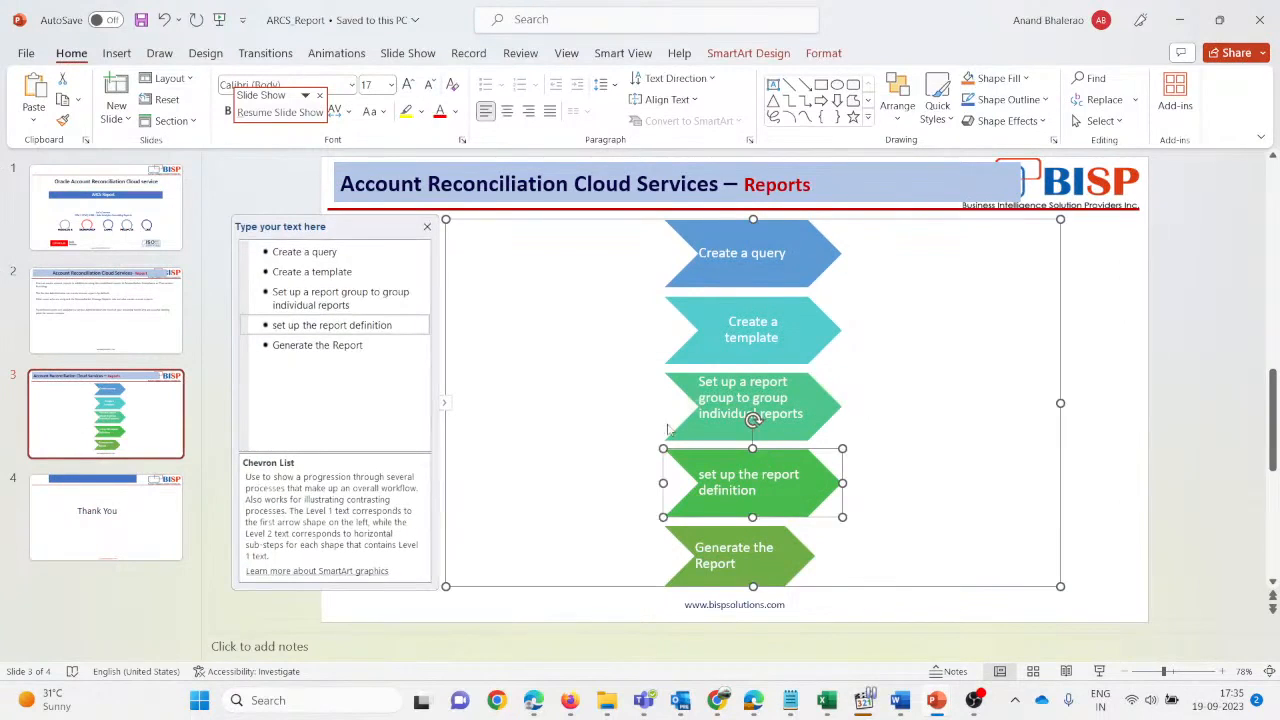
click(577, 431)
key(Escape)
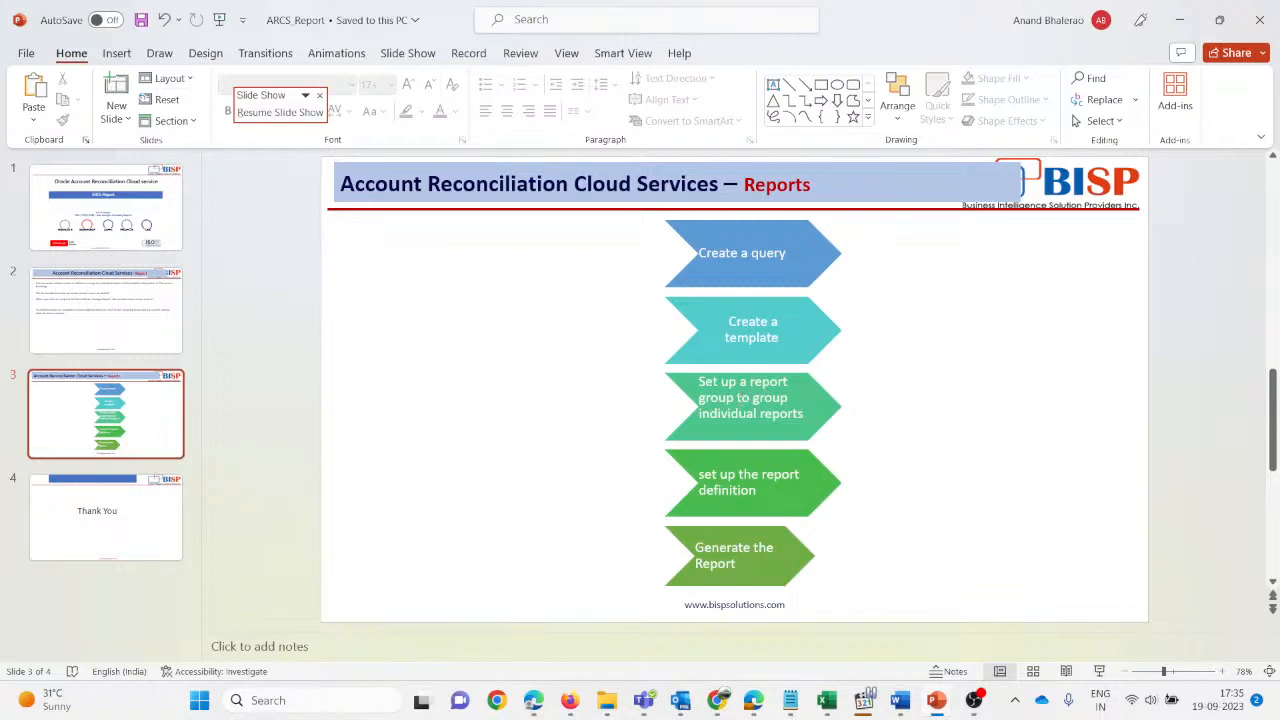
- Switch back to Account Reconciliation and open the Balance by Account Type query from the start of the Queries list
key(alt+Tab)
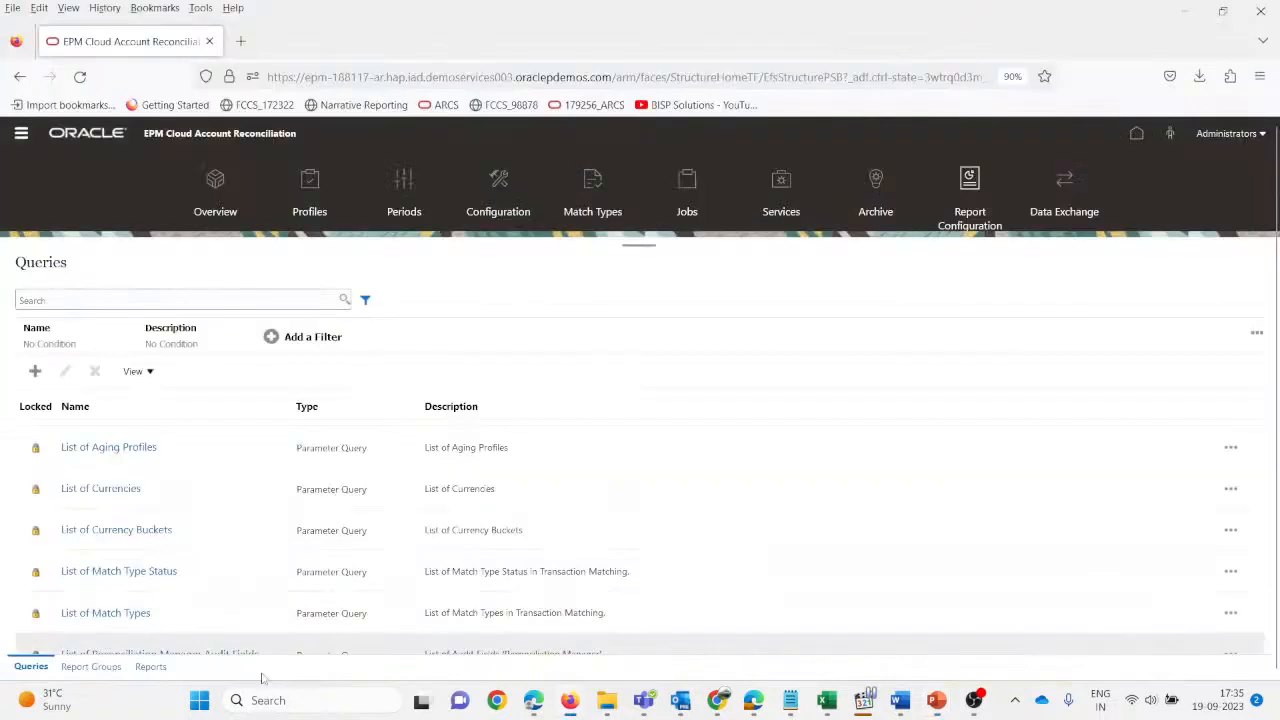
key(alt+Tab)
key(alt+Tab)
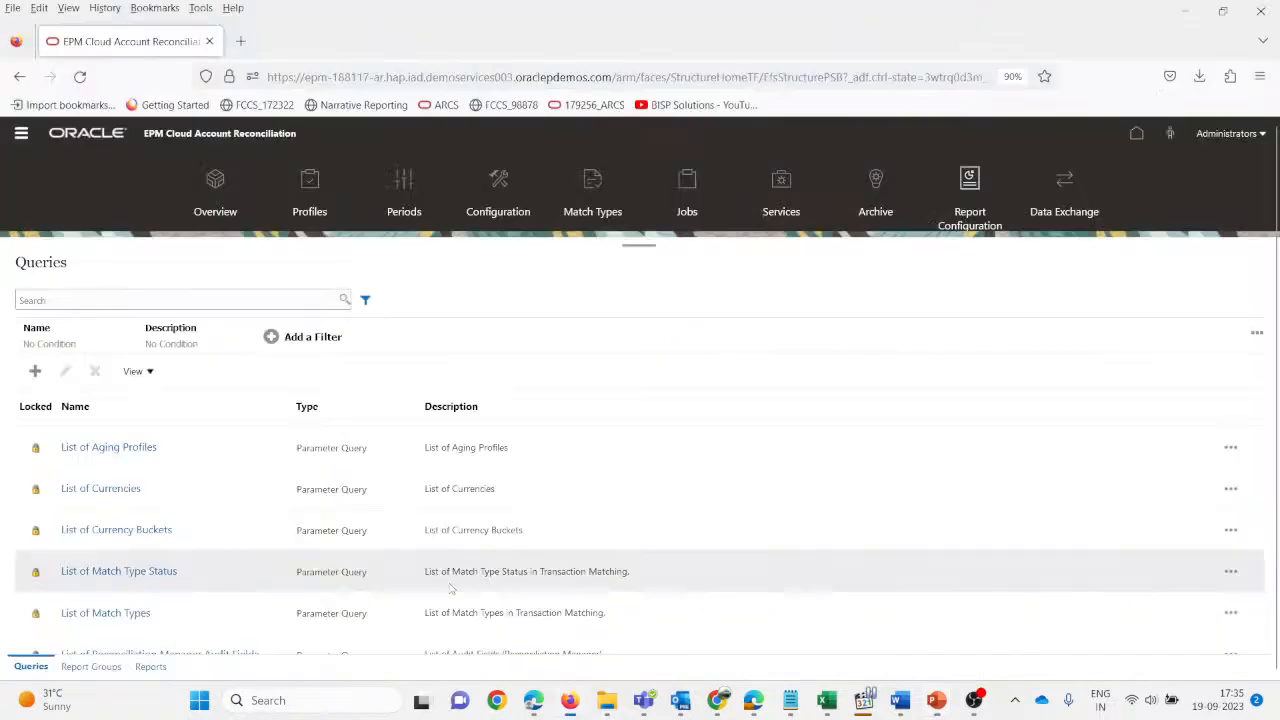
scroll(183, 465, up, 10)
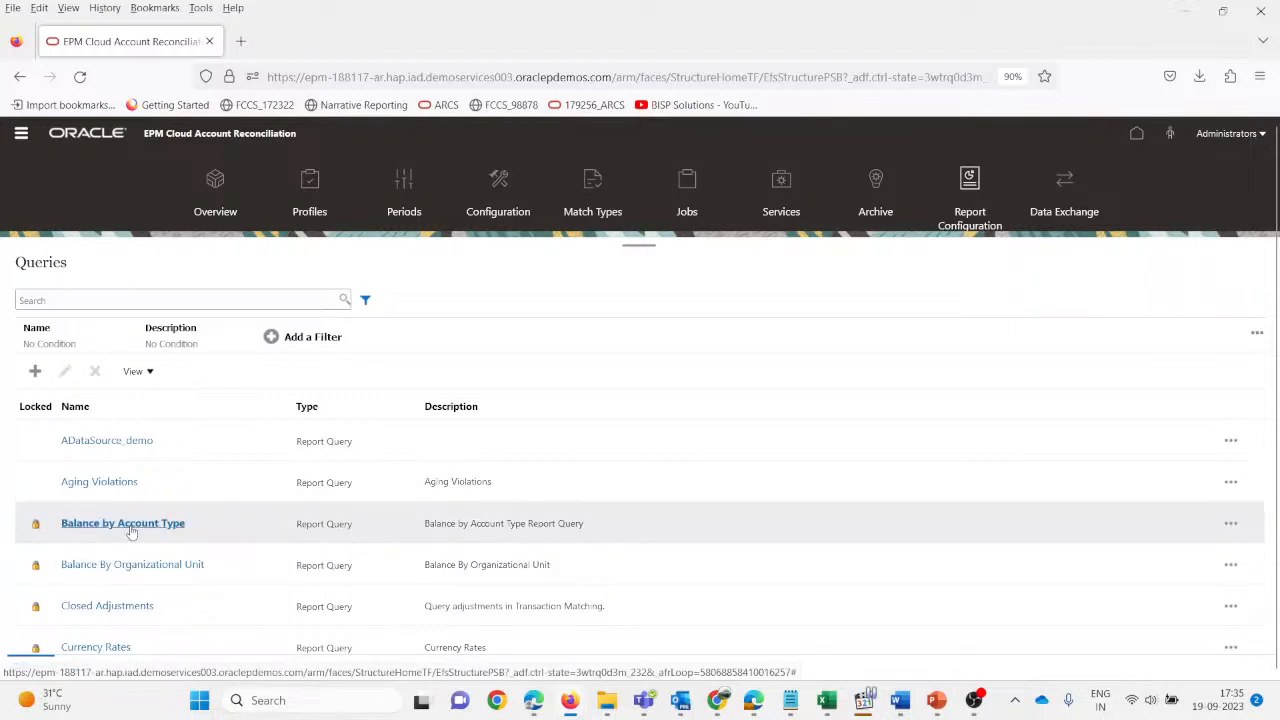
click(131, 531)
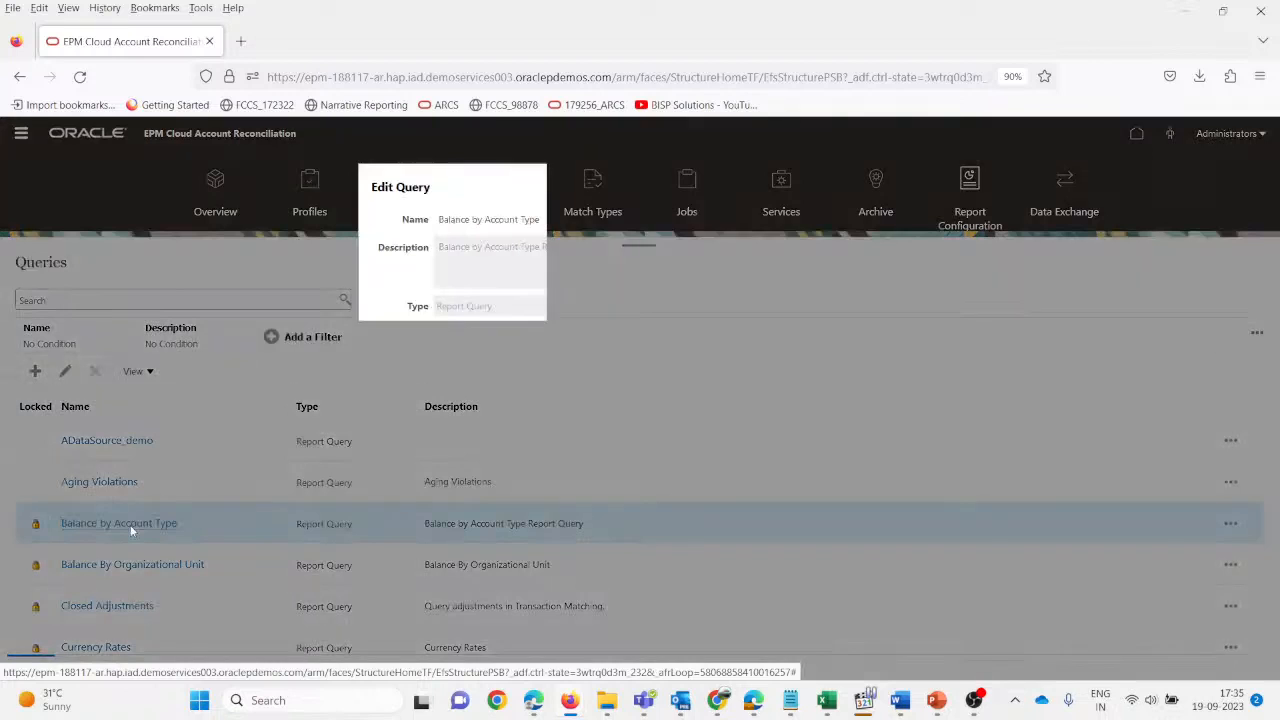
- Close the open query, examine the Aging Violations and Open Adjustments query definitions, and browse the rest of the Queries list
click(895, 187)
click(114, 484)
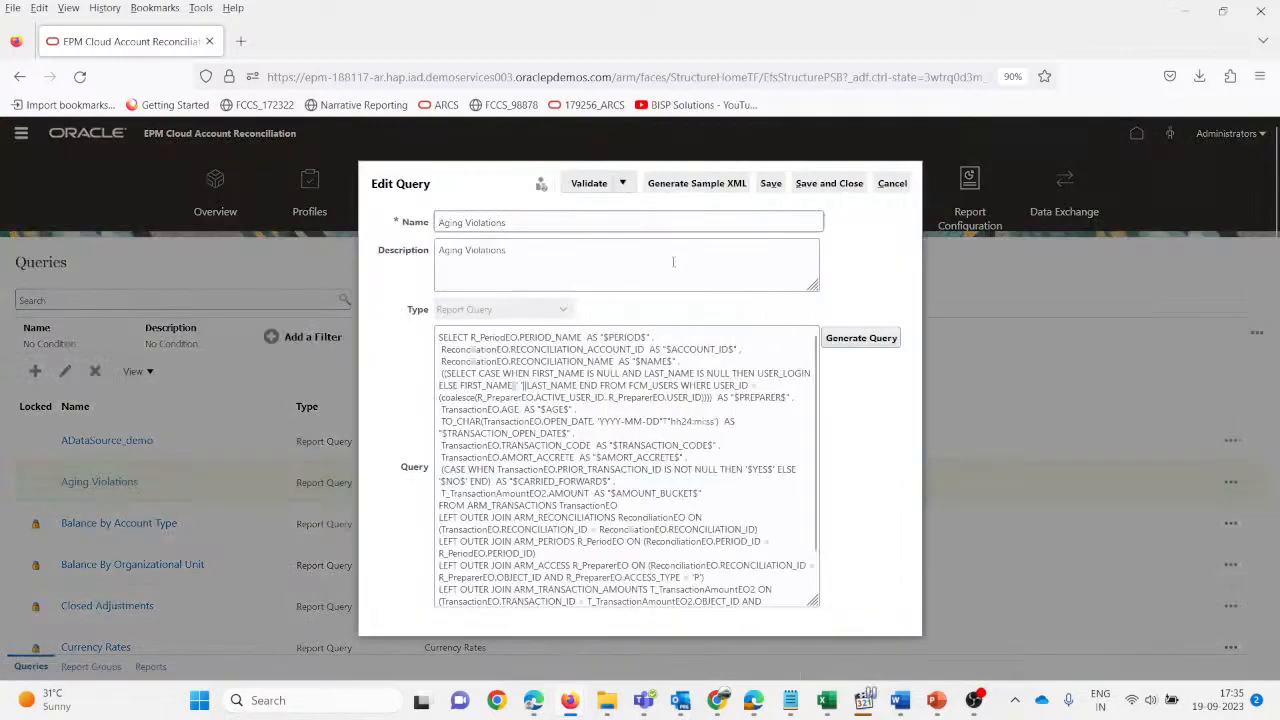
click(893, 185)
scroll(143, 593, down, 5)
click(114, 535)
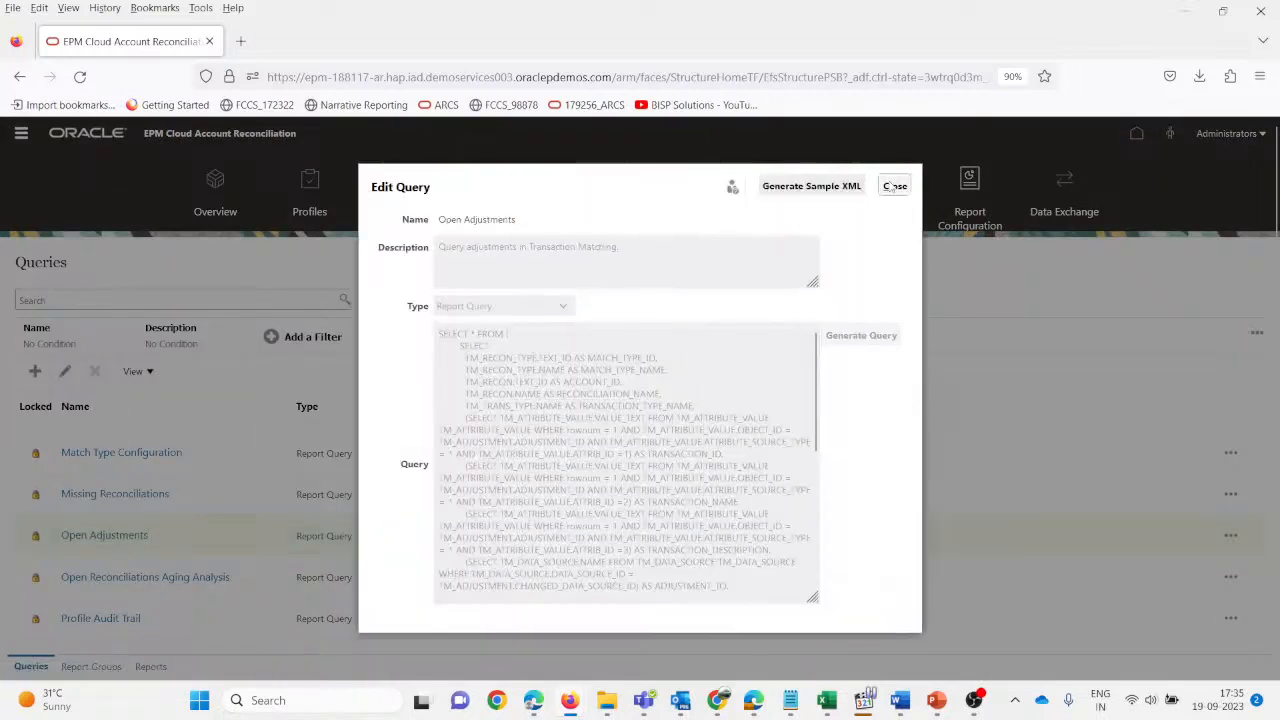
click(893, 186)
scroll(208, 598, down, 10)
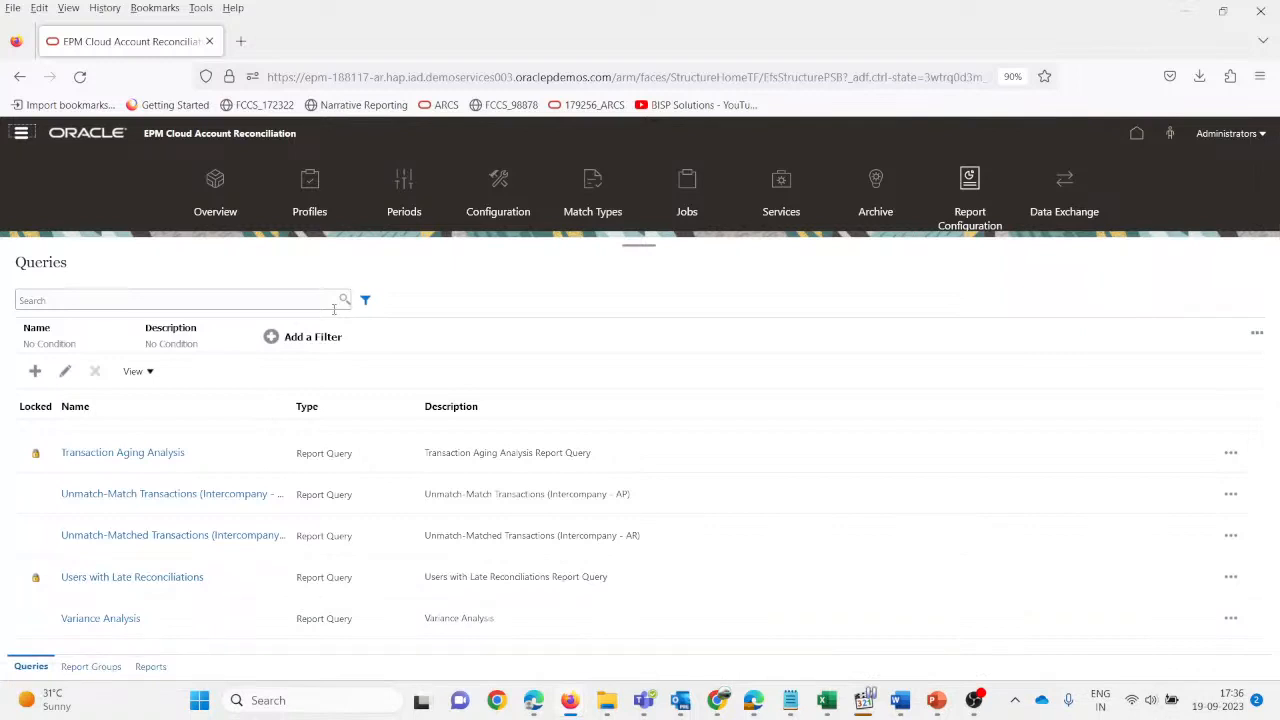
scroll(248, 626, up, 5)
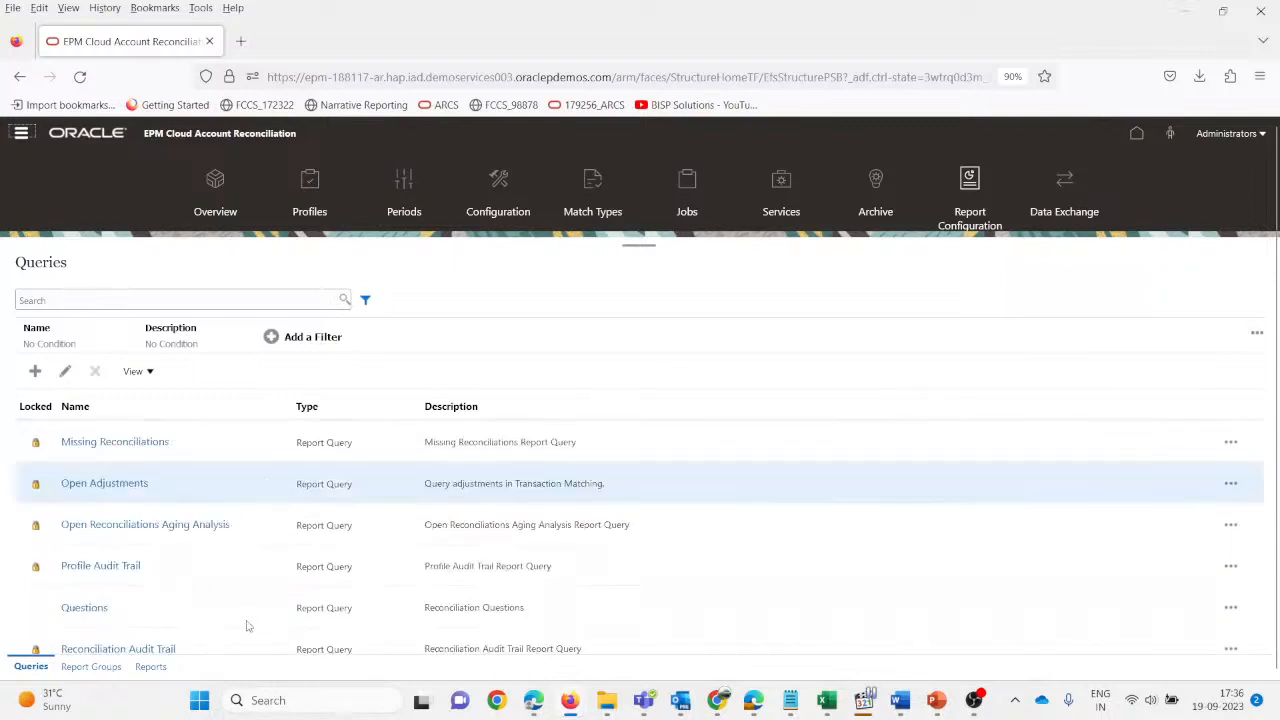
scroll(200, 440, up, 3)
scroll(200, 430, up, 5)
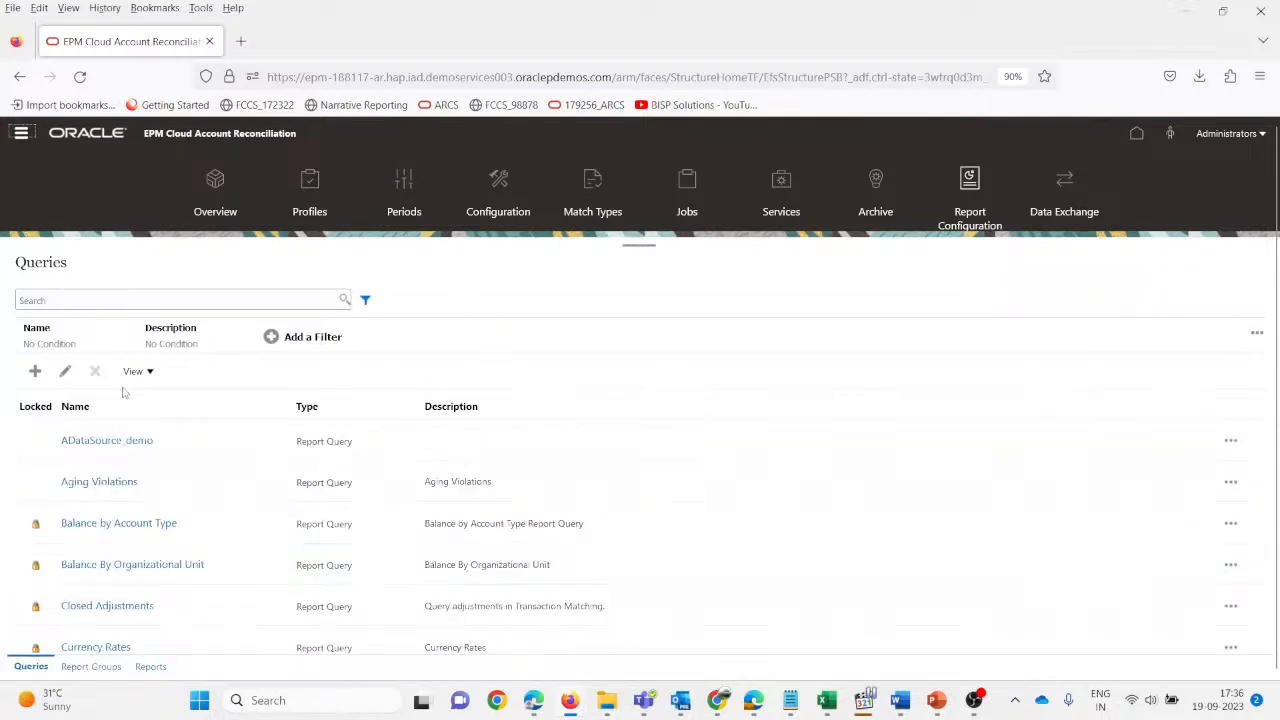
- Start a new query named A_DemoREport with the description "Custom Report for Testing" and the type Report Query
click(35, 371)
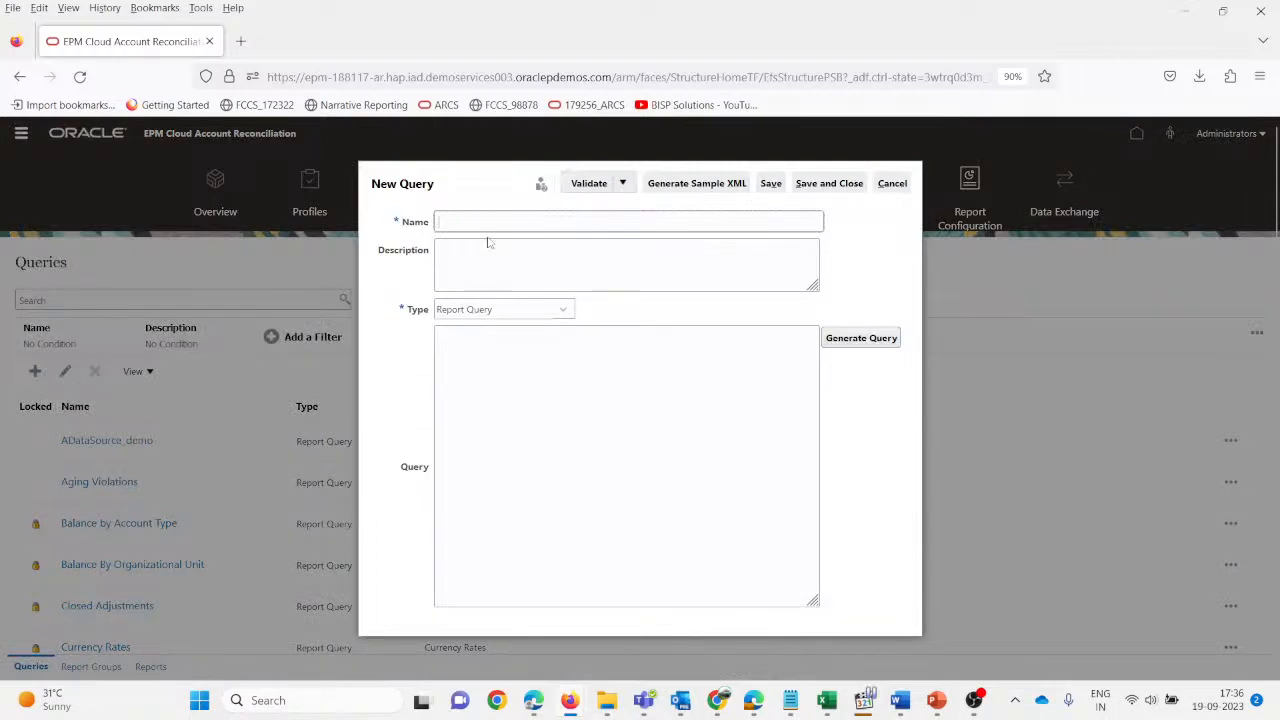
text(A_)
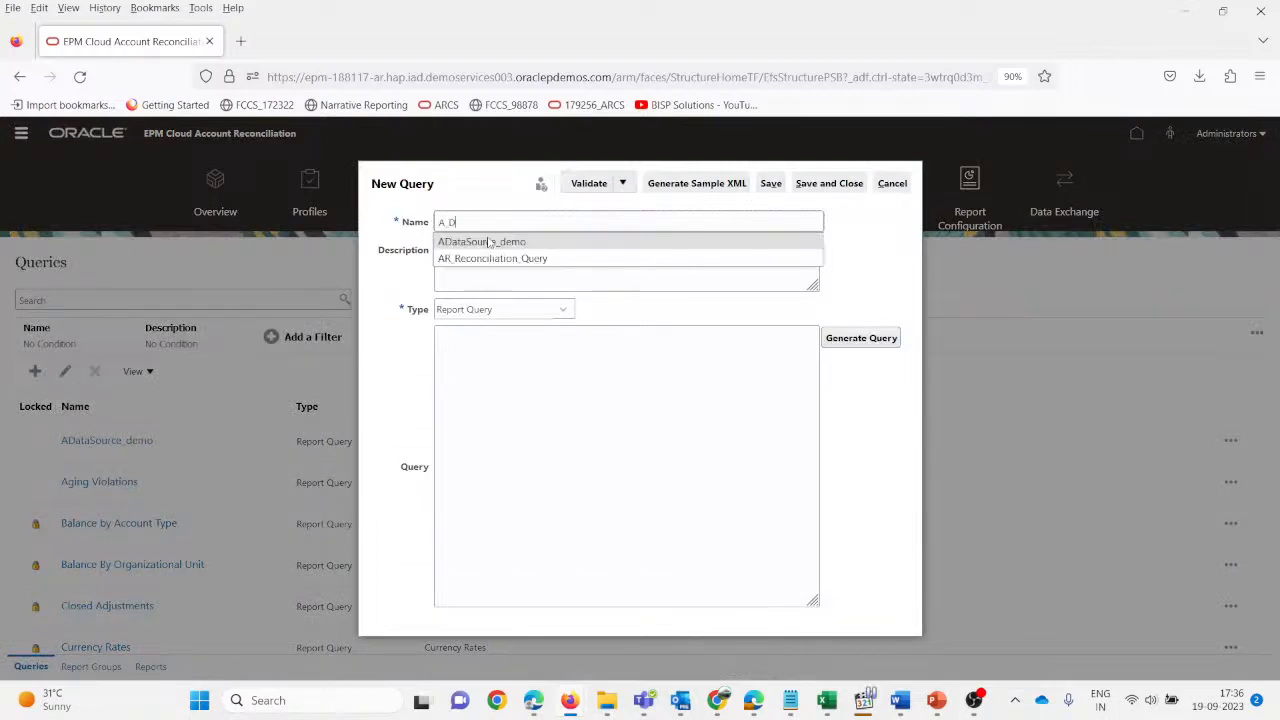
text(DemoREport)
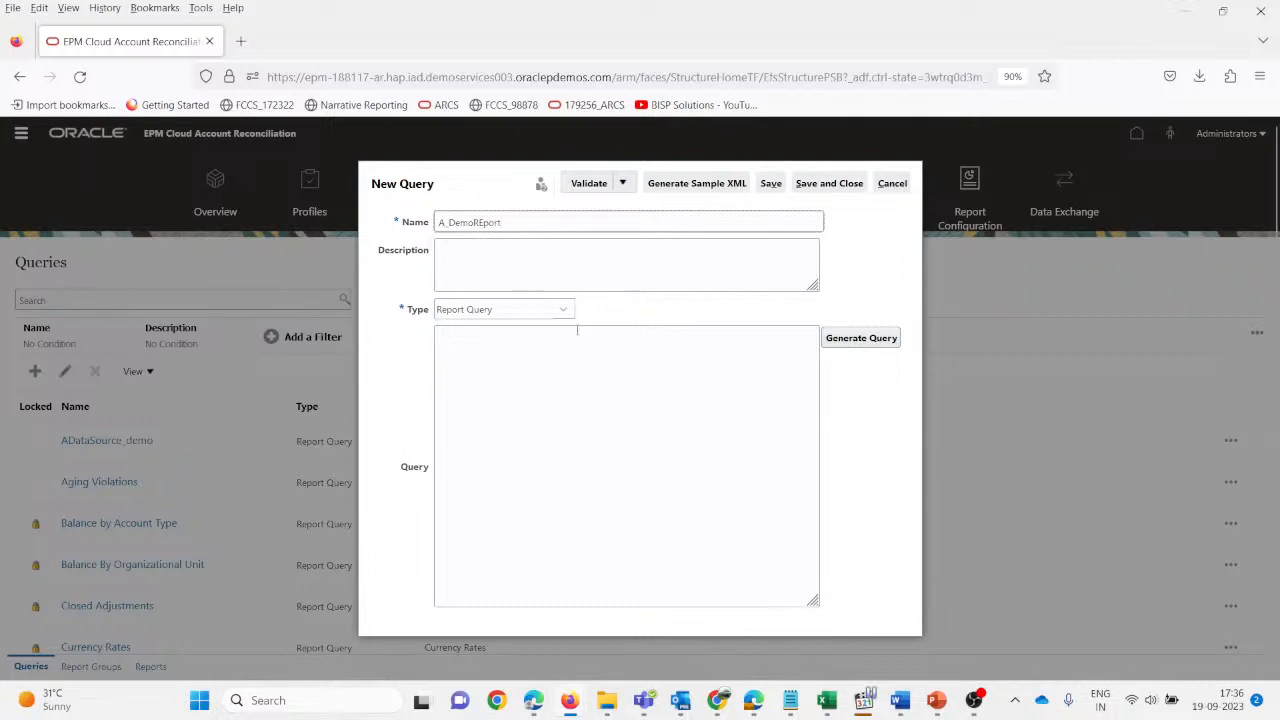
click(505, 263)
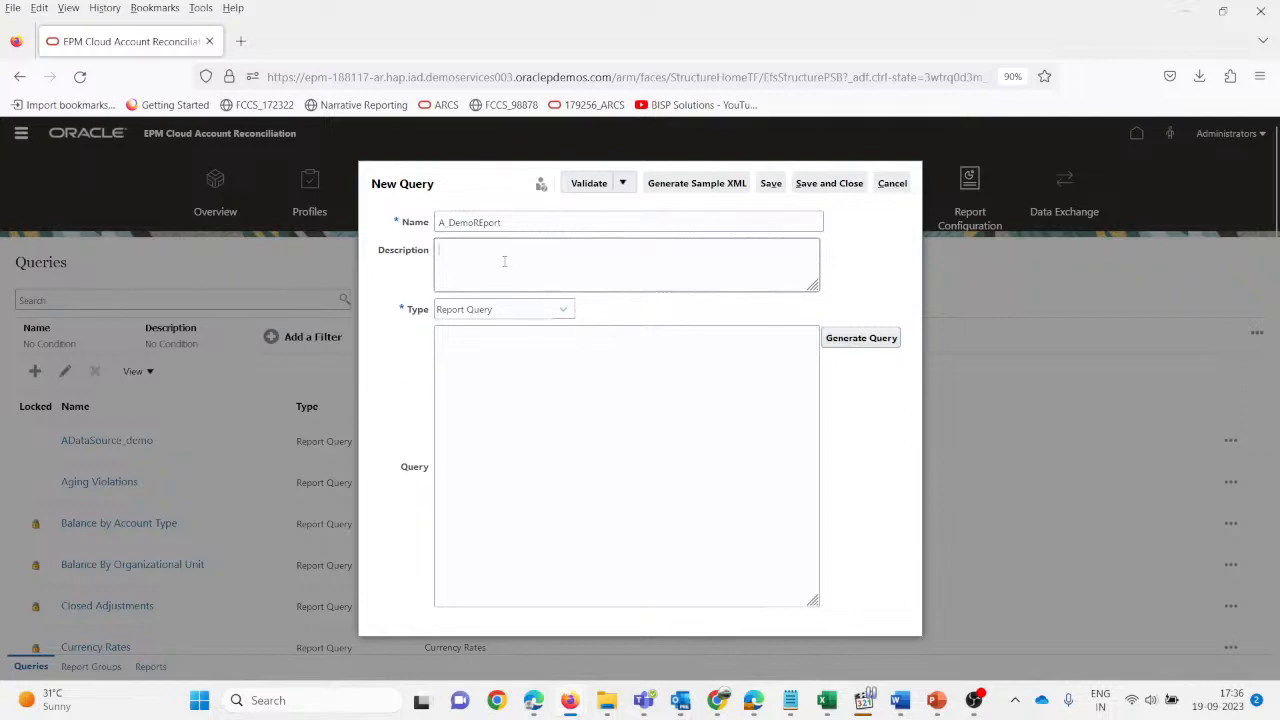
text(Custom Report for Testing)
click(564, 312)
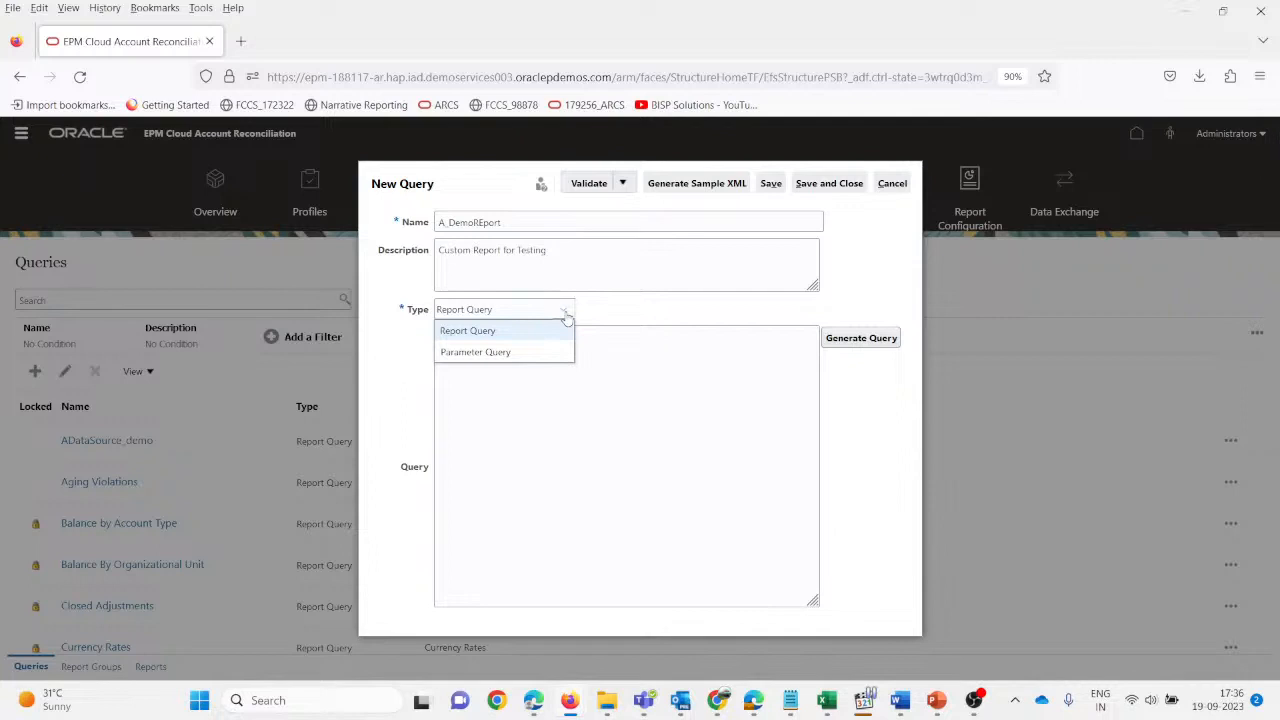
click(521, 332)
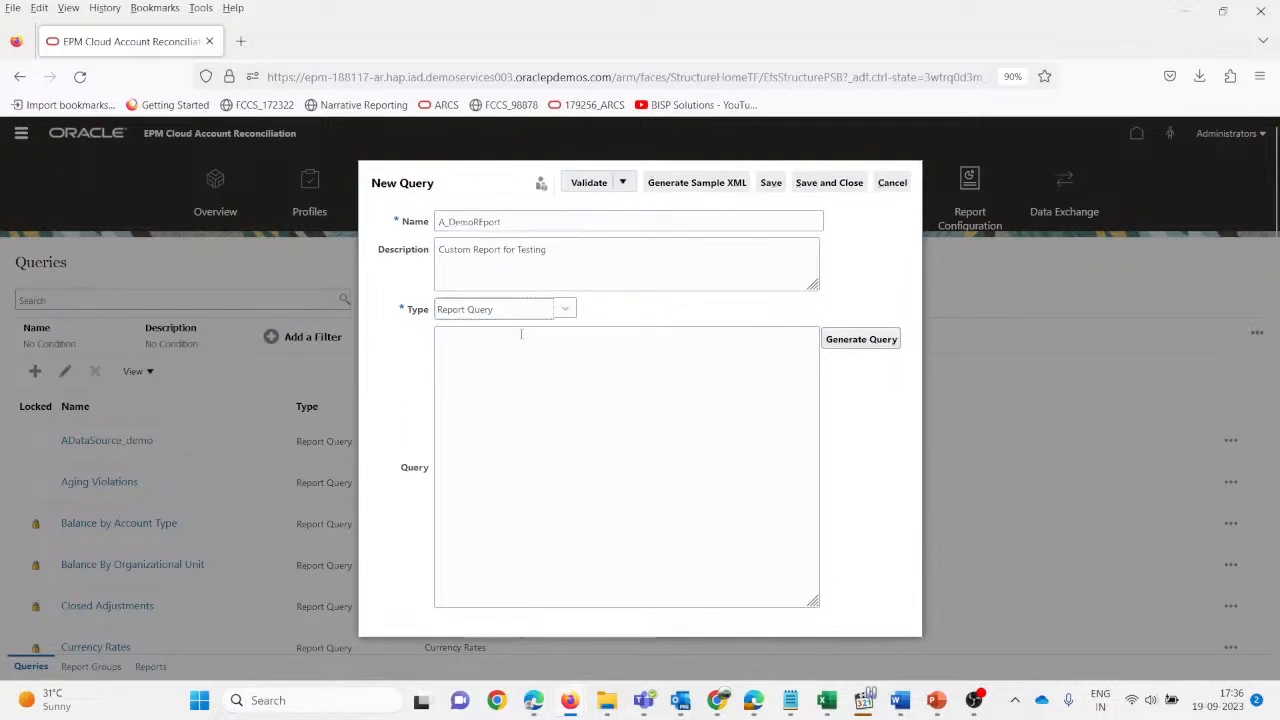
click(850, 343)
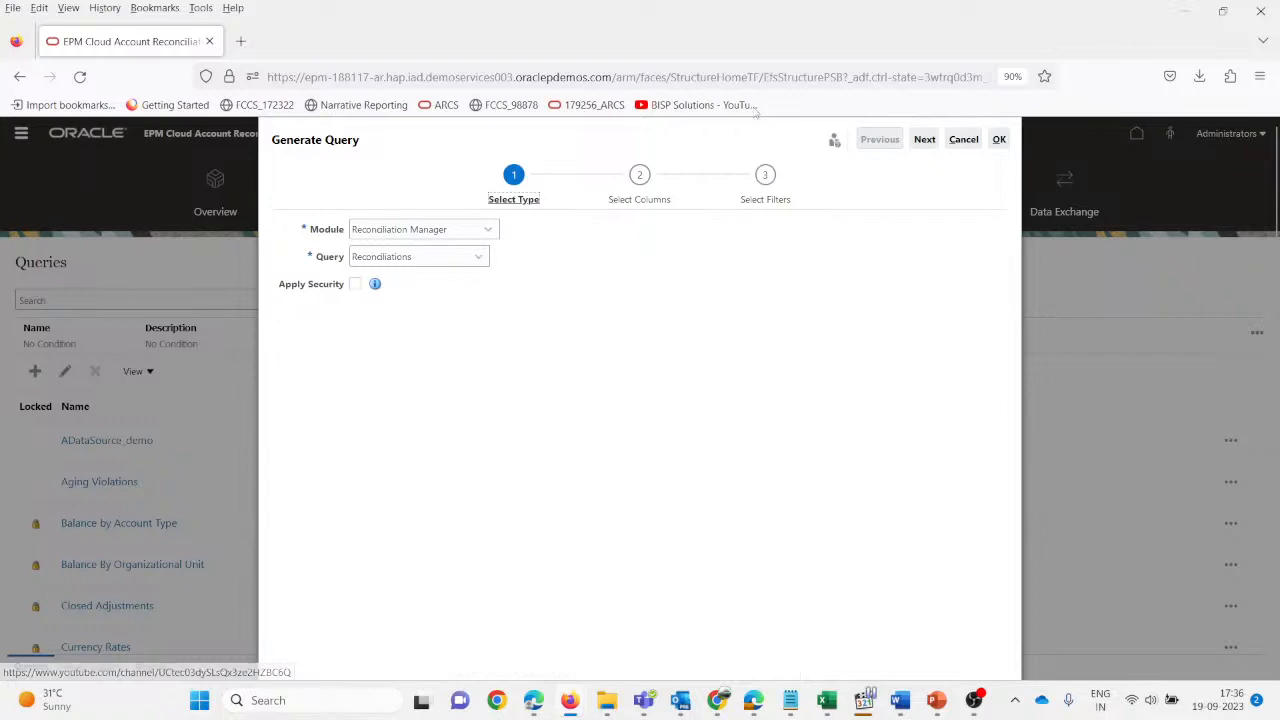
click(955, 140)
click(507, 372)
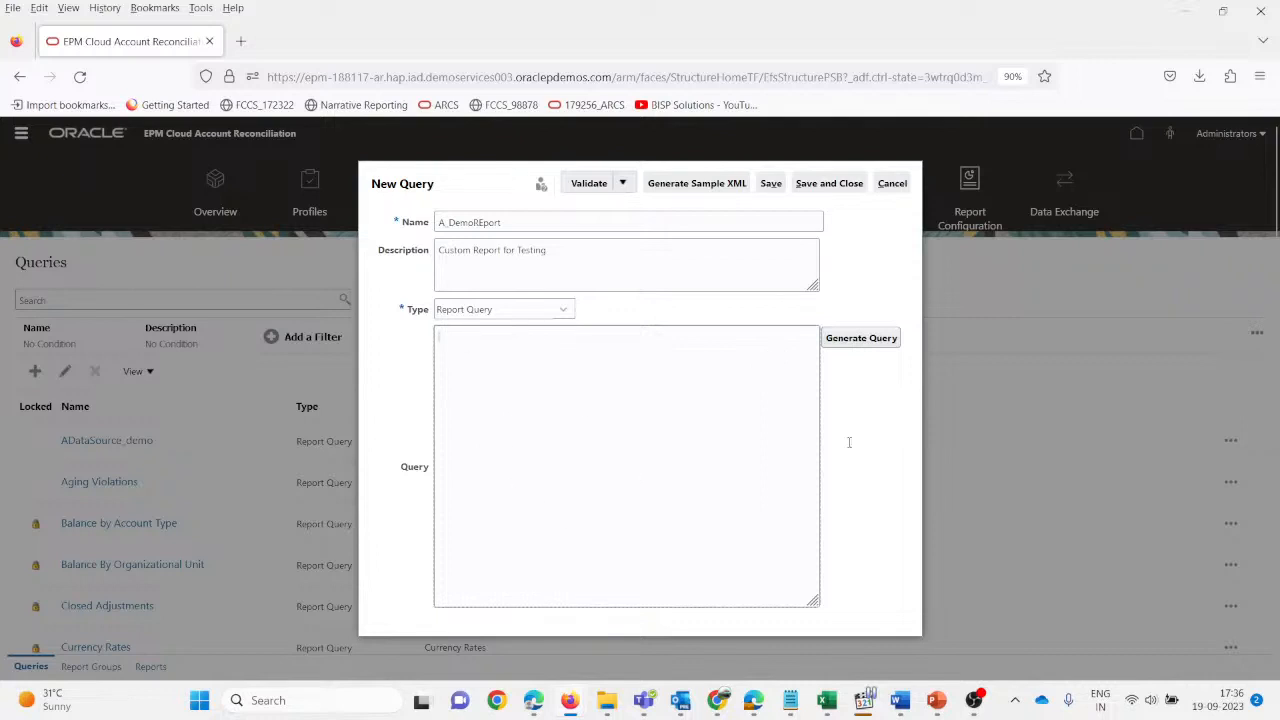
- Open the query generator, try the Transaction Matching module and set the module back to Reconciliation Manager
click(854, 346)
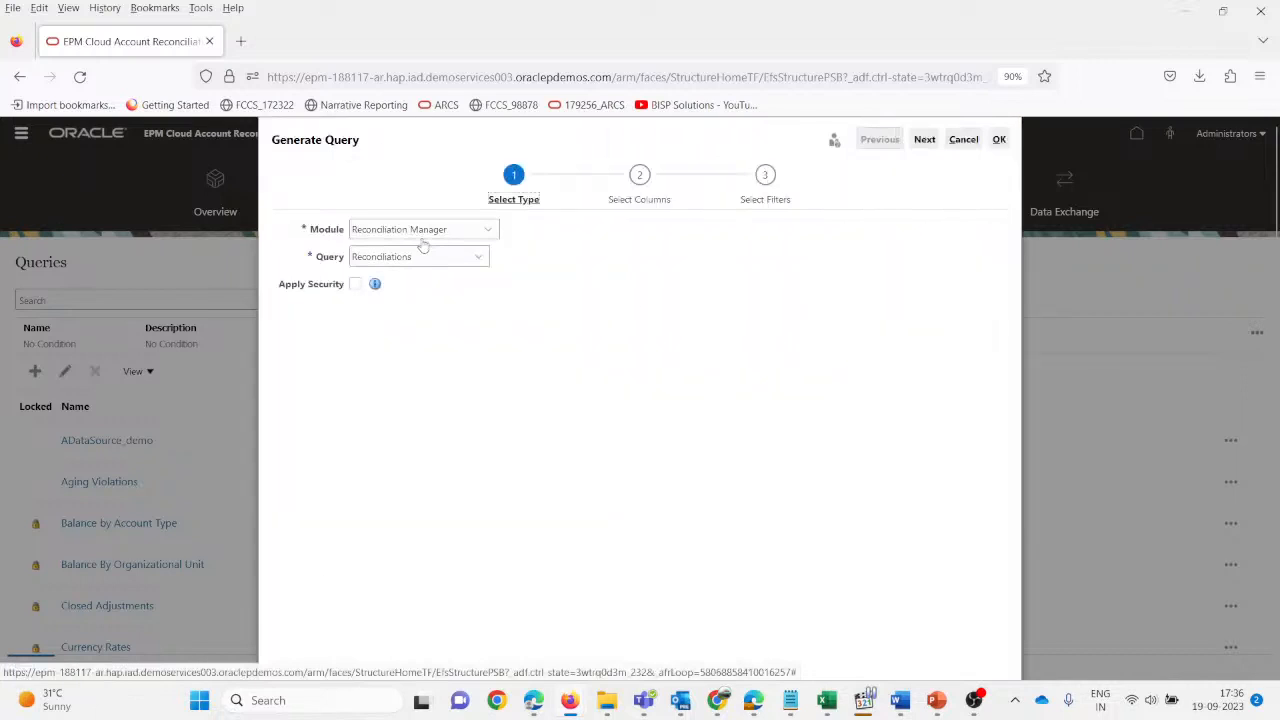
click(421, 231)
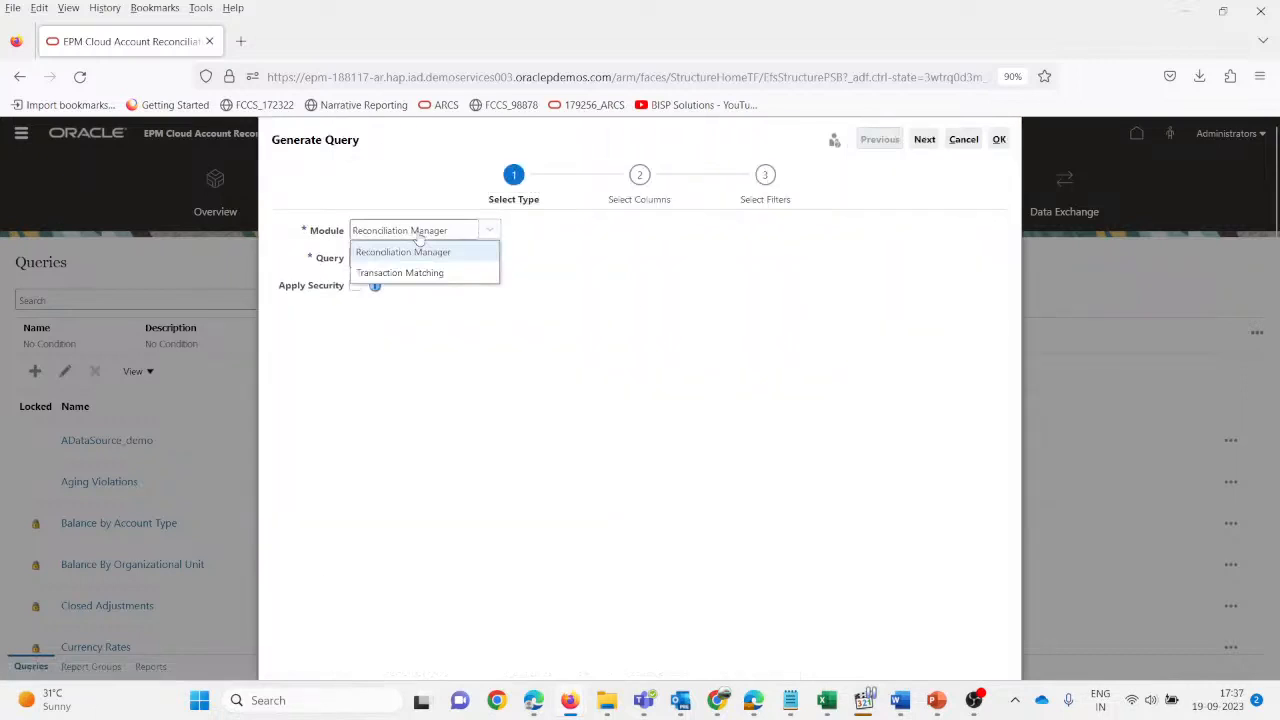
click(420, 273)
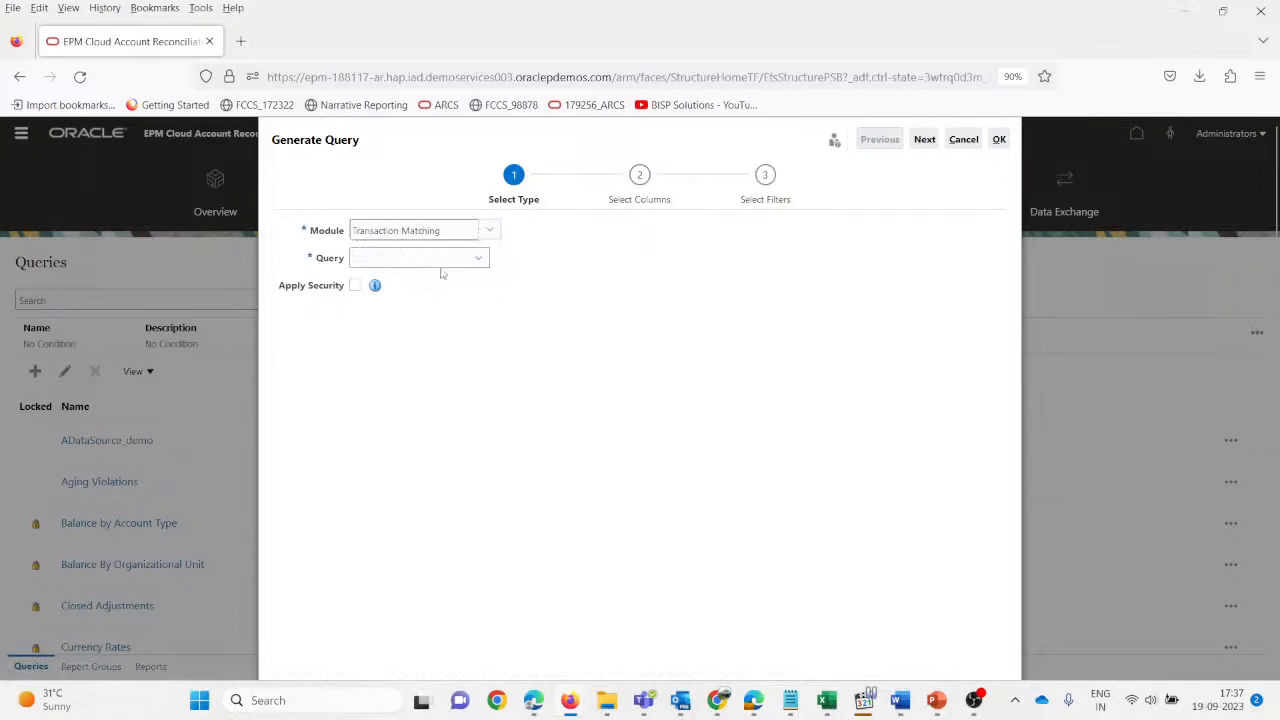
click(493, 232)
click(458, 256)
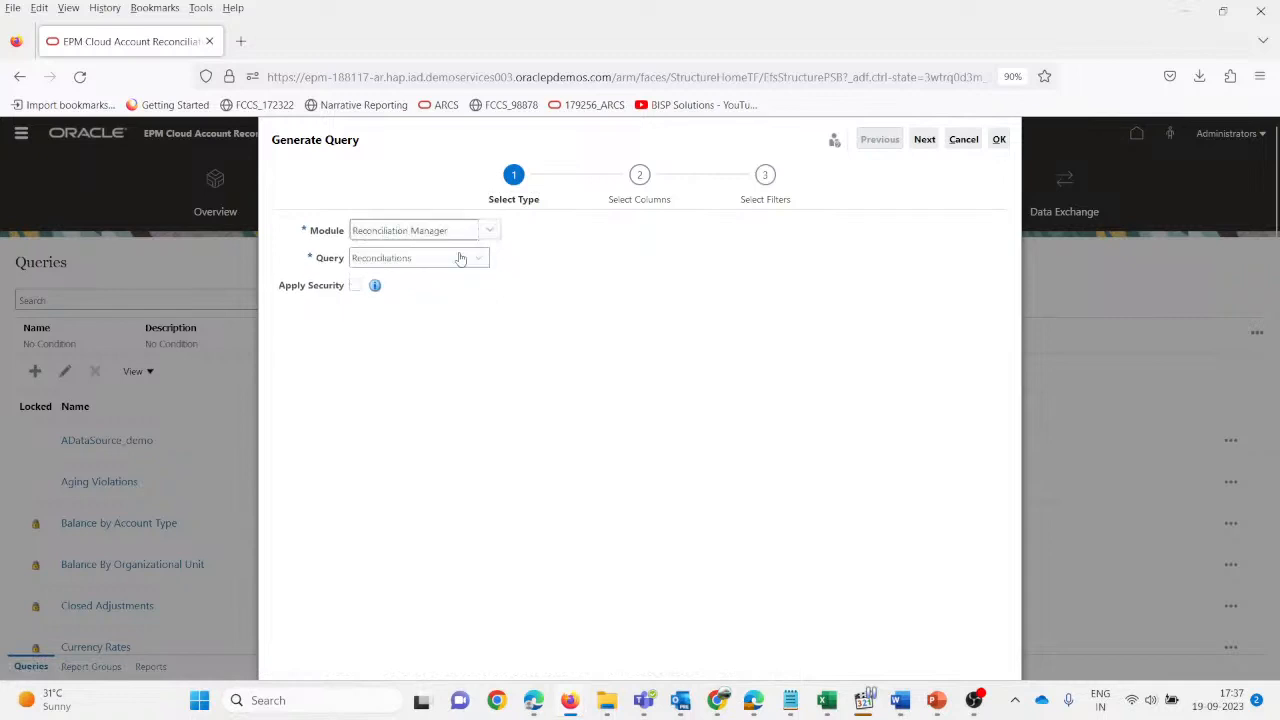
- Set the generated query's source to Profiles and enable Apply Security
click(478, 258)
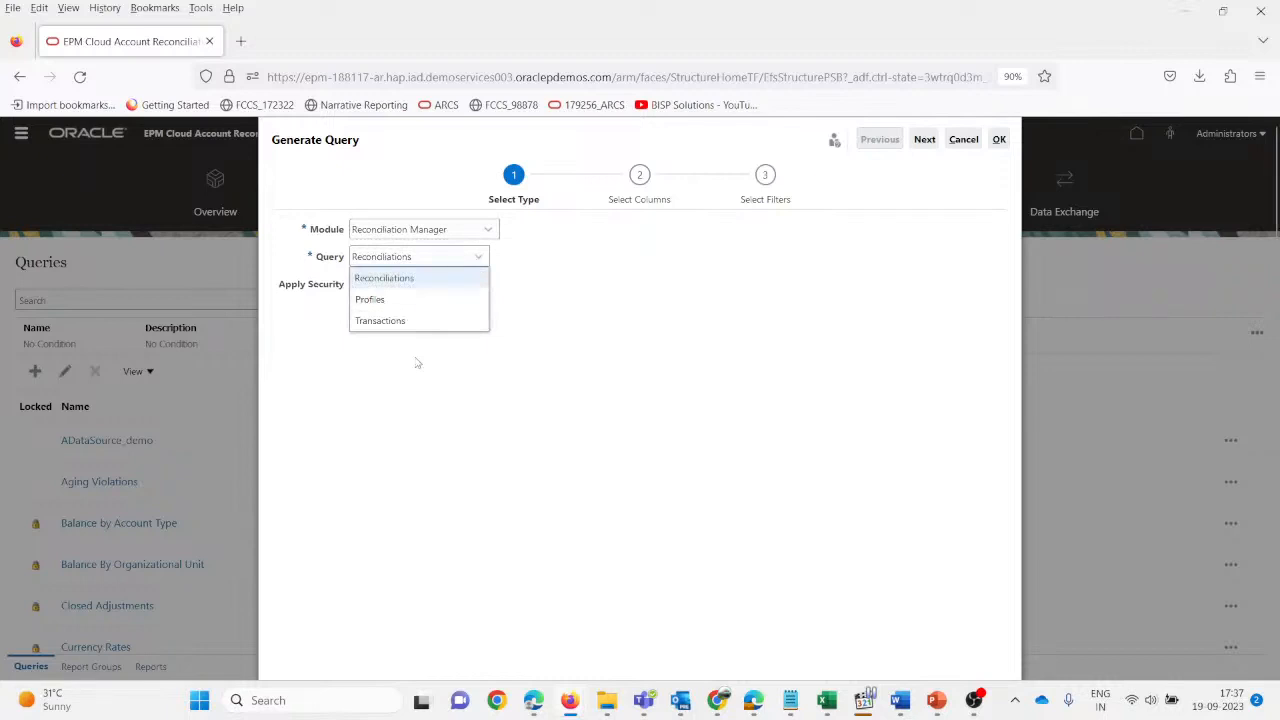
click(395, 300)
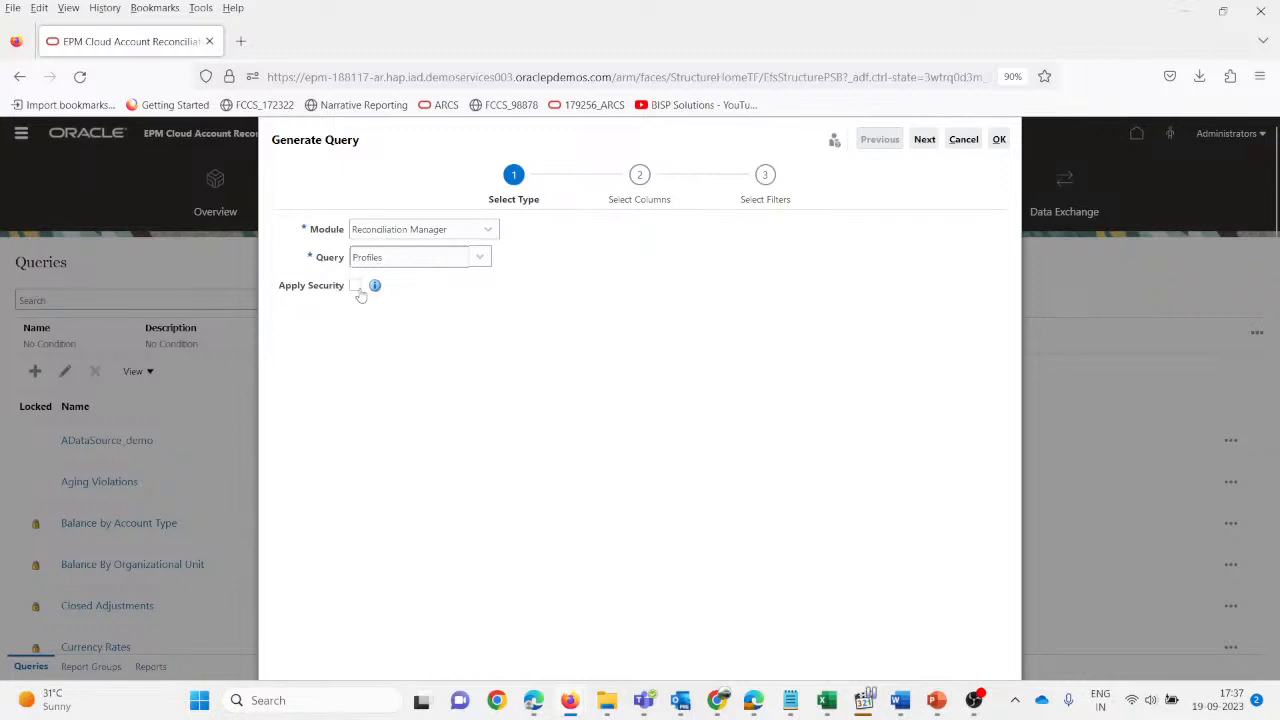
click(356, 286)
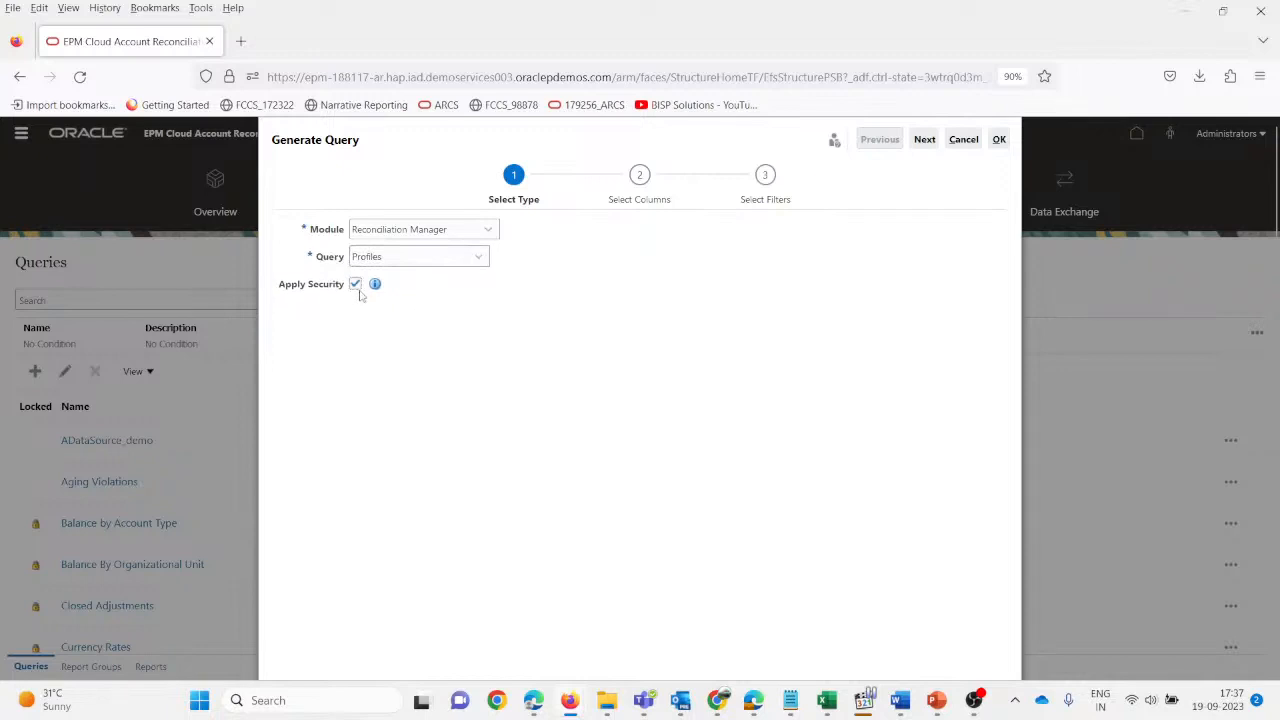
click(378, 283)
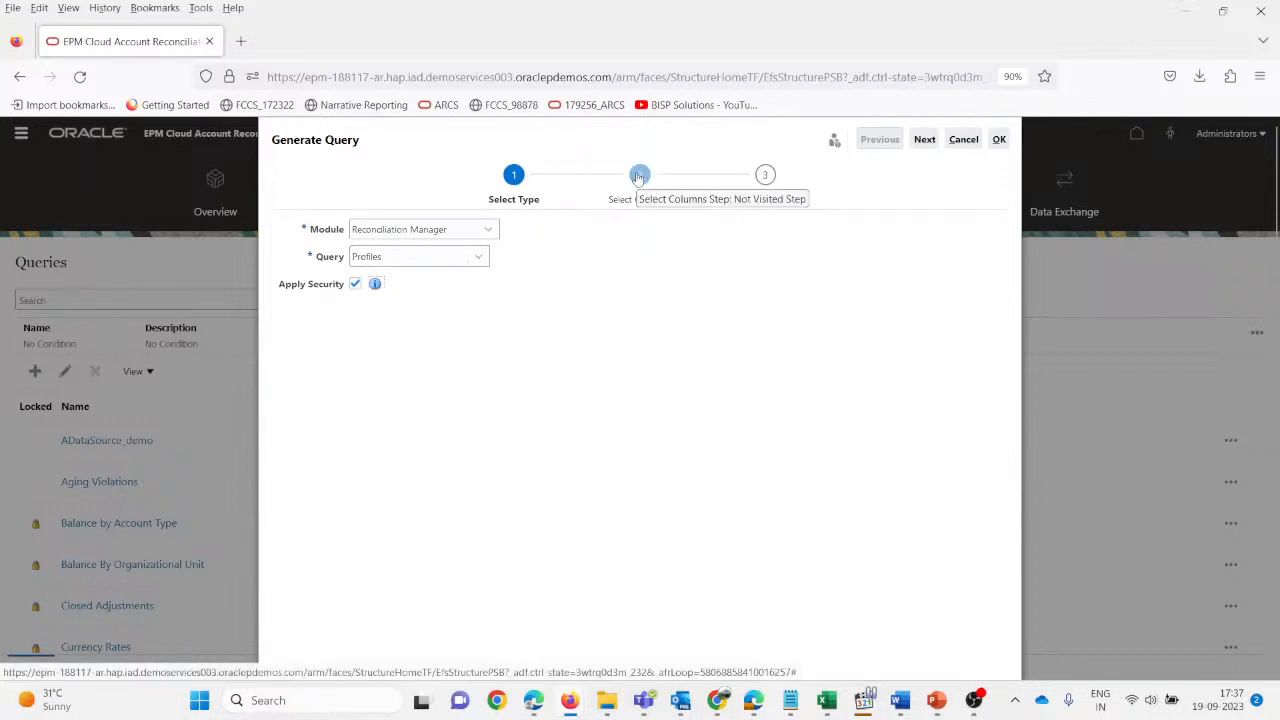
- Go to column selection and mark the Account, Account ID, Account Type, Amount and Created By profile attributes
click(640, 177)
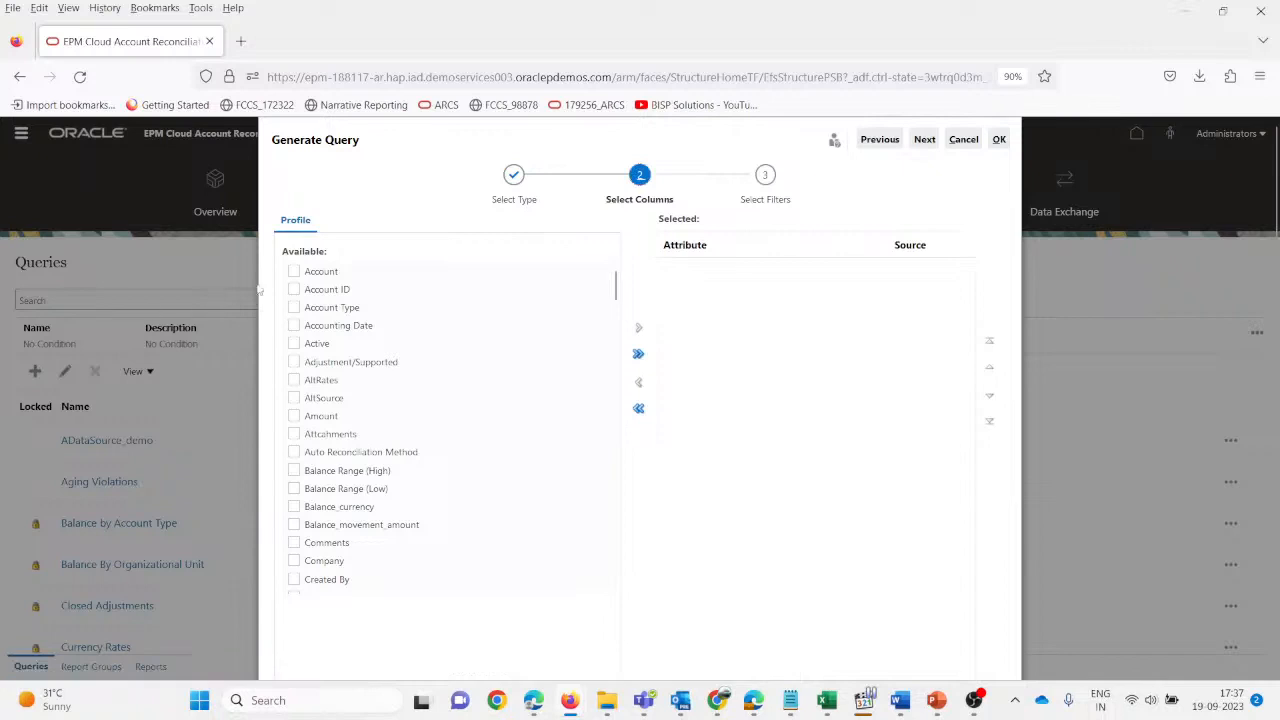
click(294, 272)
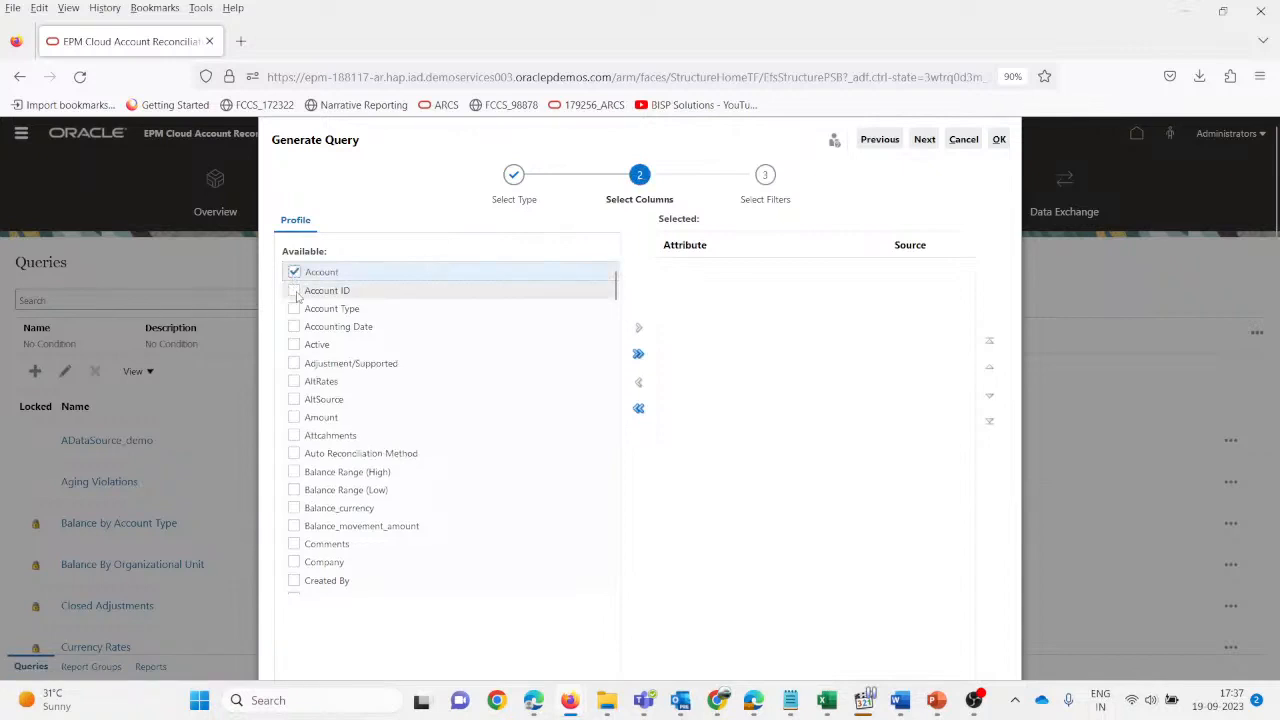
click(294, 290)
click(294, 308)
scroll(330, 452, down, 3)
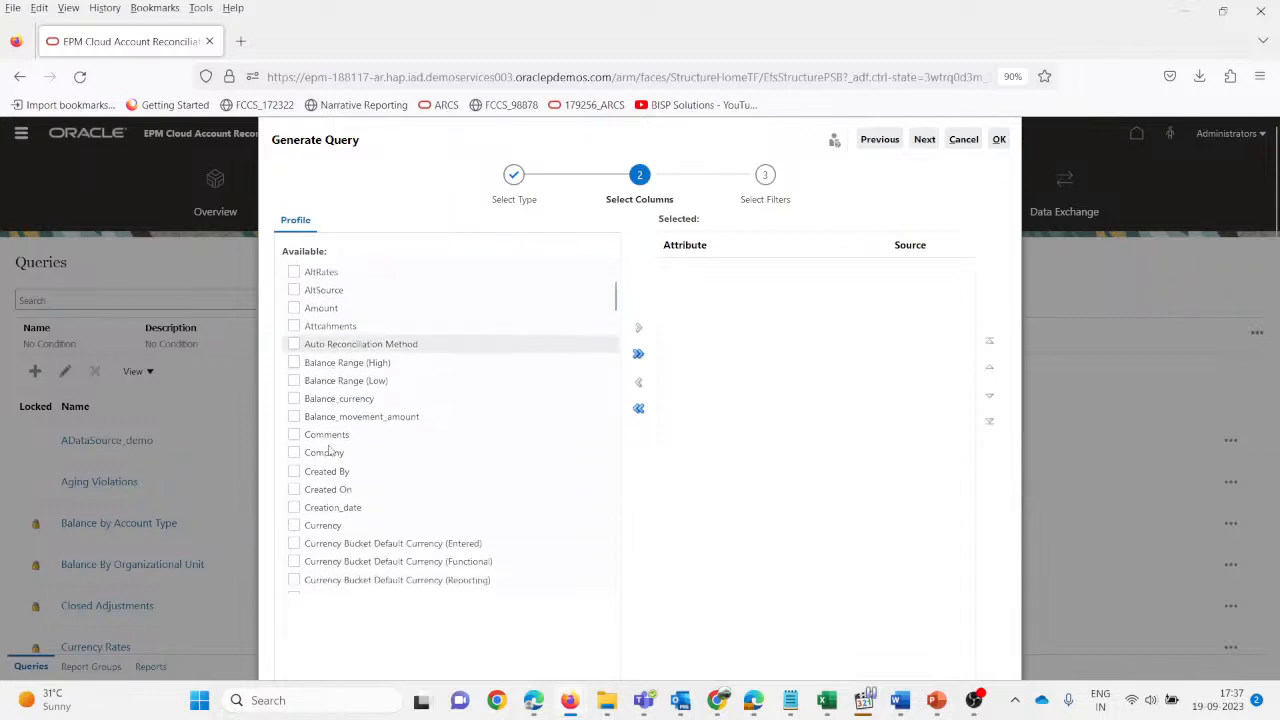
scroll(310, 412, up, 2)
click(294, 345)
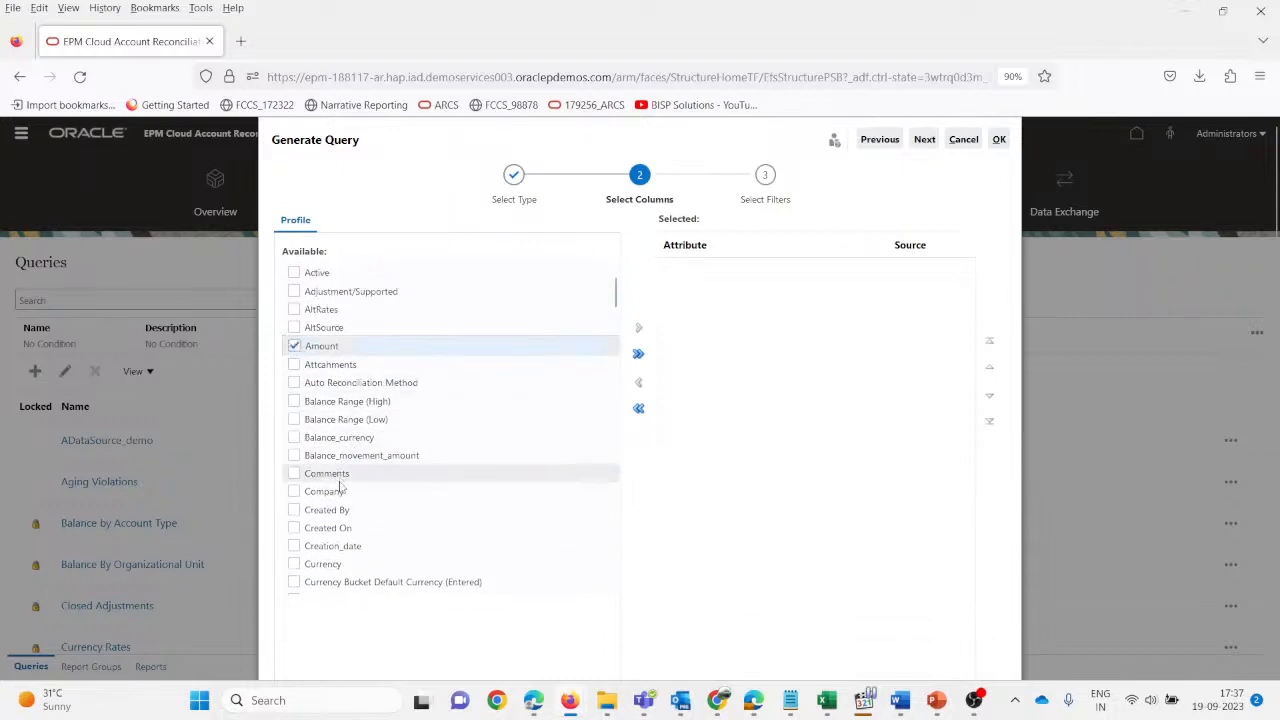
scroll(328, 515, down, 2)
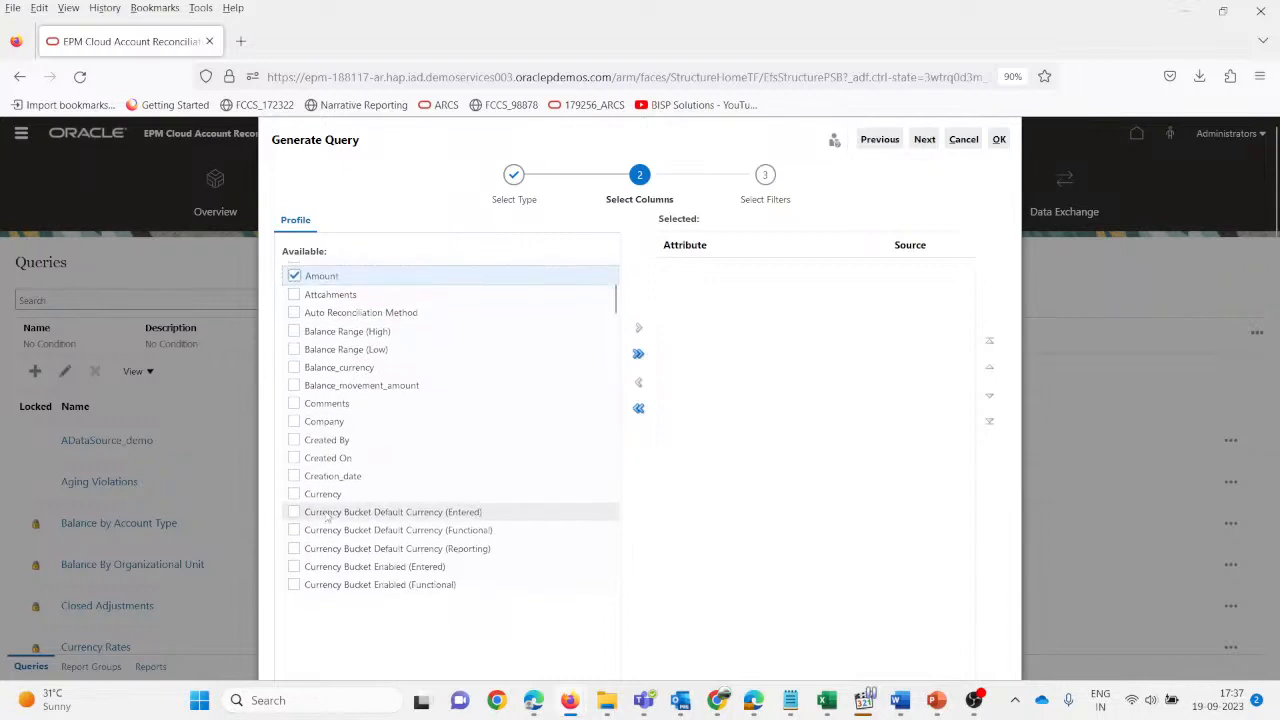
click(295, 439)
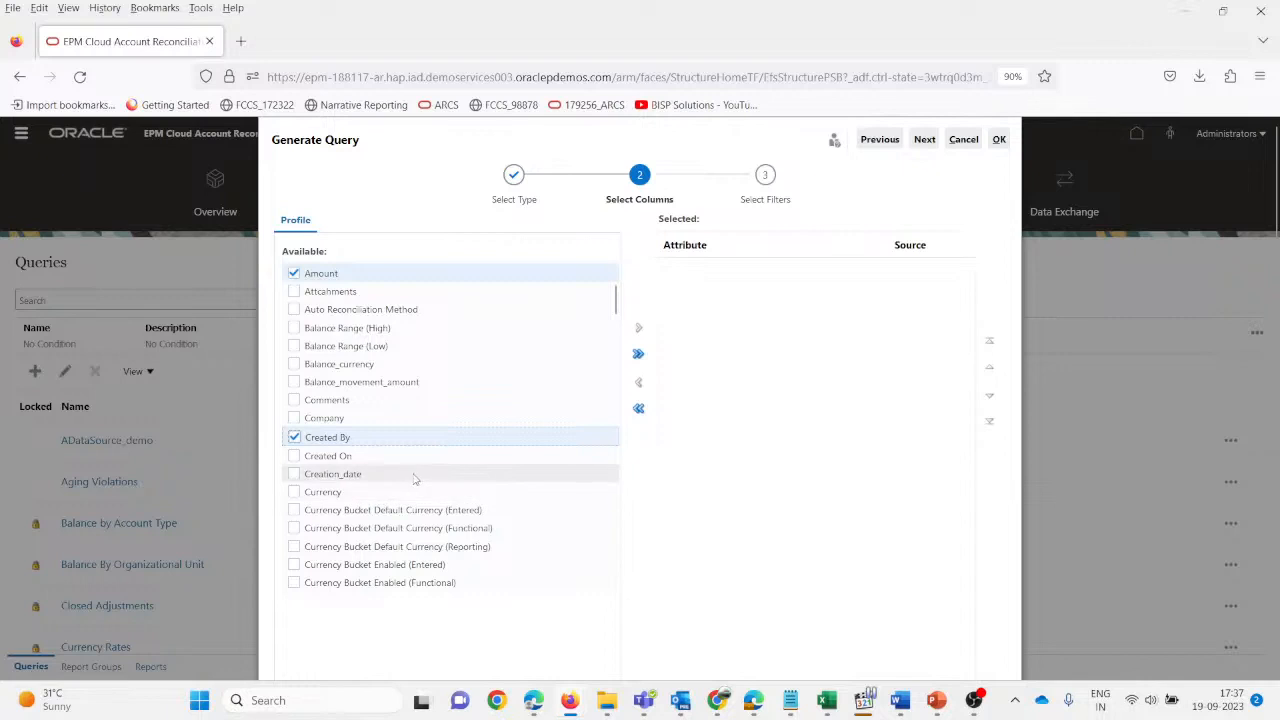
- Find the Process attribute further down the available profile columns and mark it for the query
scroll(414, 479, down, 4)
scroll(415, 480, down, 12)
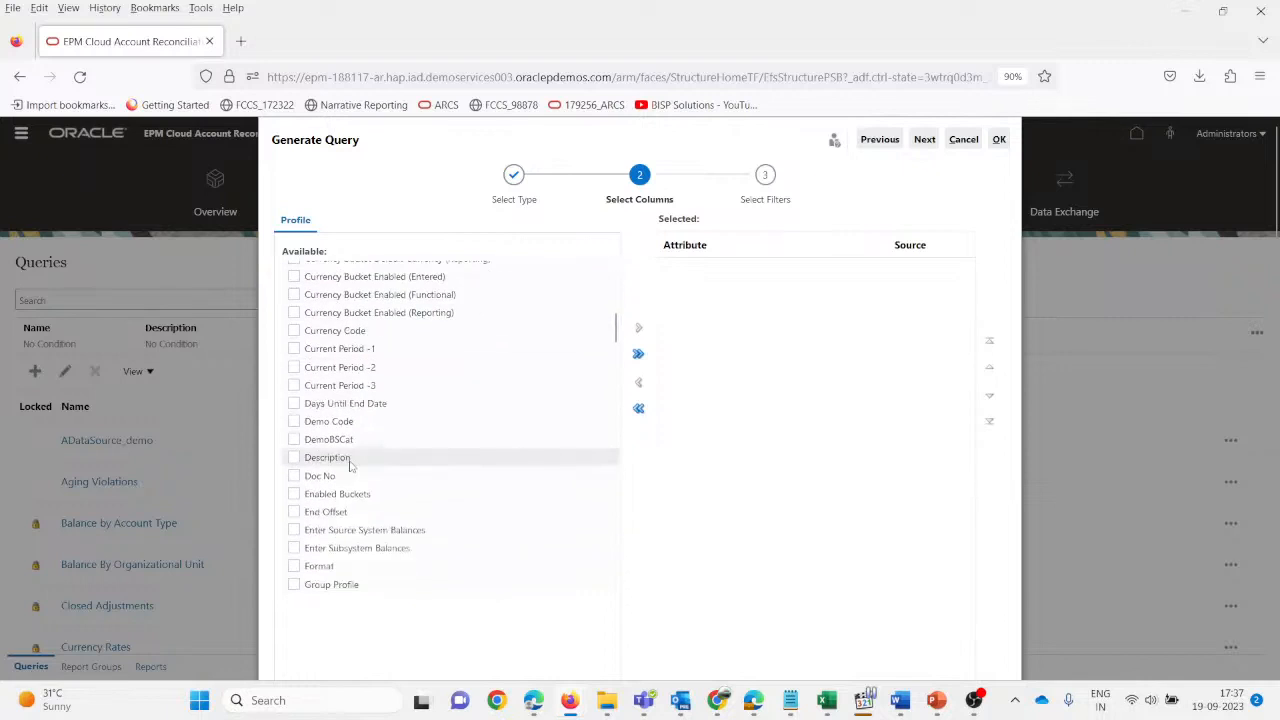
scroll(325, 505, down, 20)
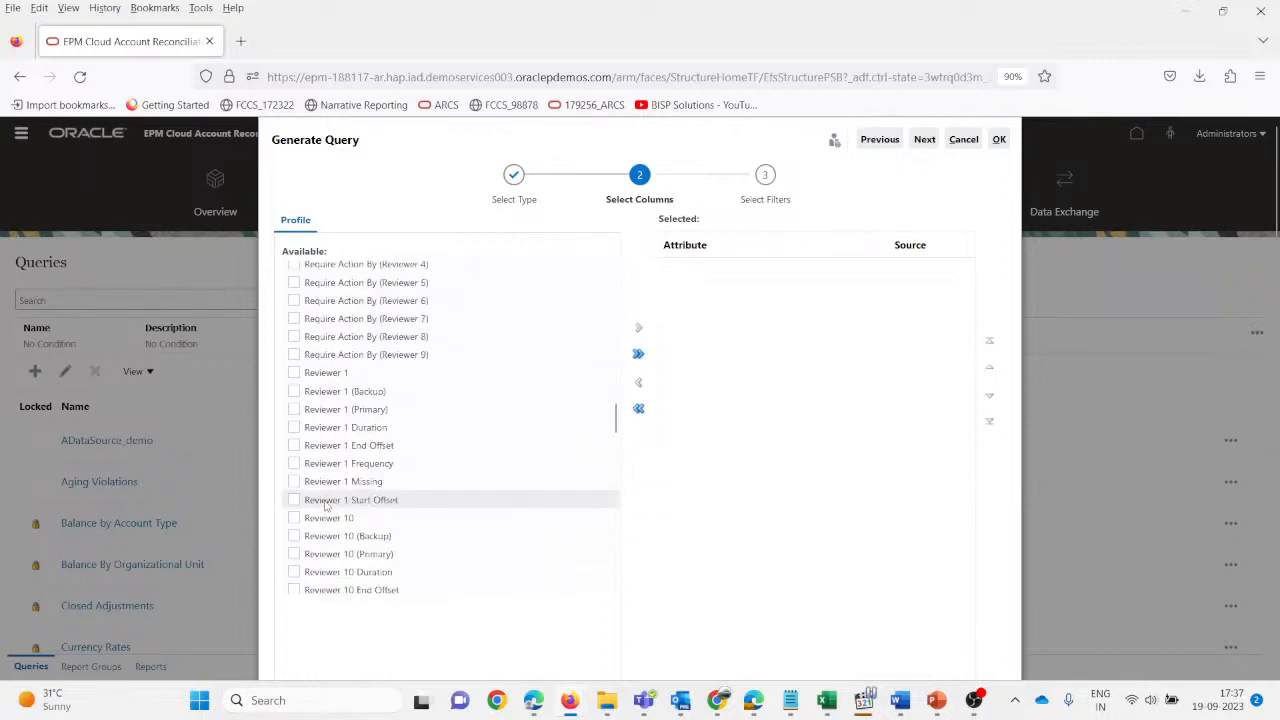
scroll(326, 506, up, 10)
scroll(340, 512, up, 4)
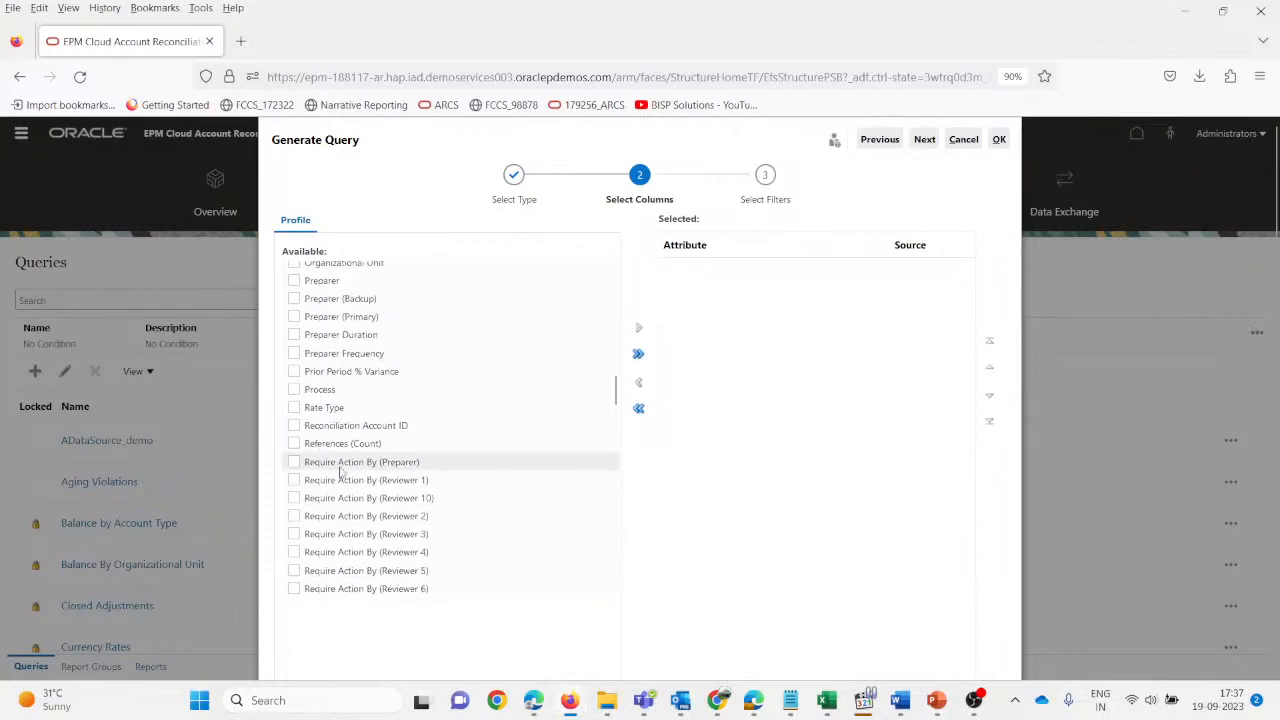
click(293, 389)
- Mark the Risk Rating attribute near the end of the available profile columns and return to the start of the list
scroll(465, 490, down, 5)
scroll(460, 495, down, 5)
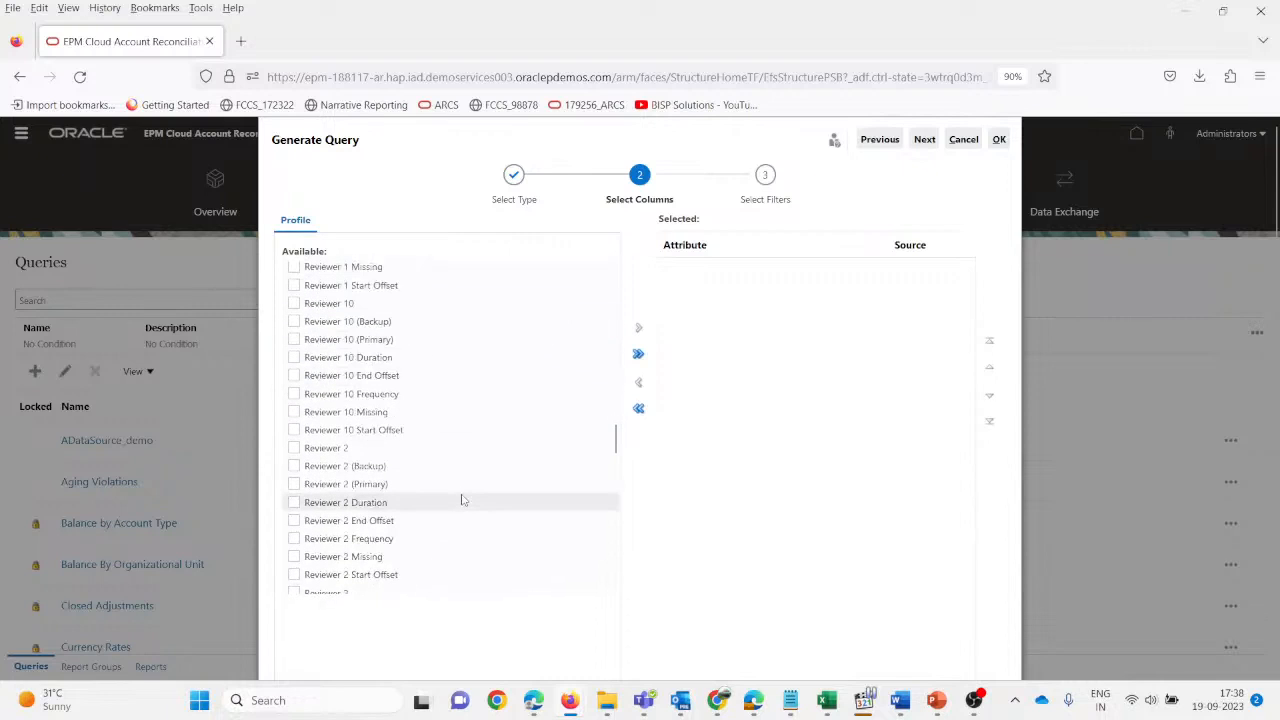
scroll(385, 515, down, 5)
scroll(380, 521, down, 20)
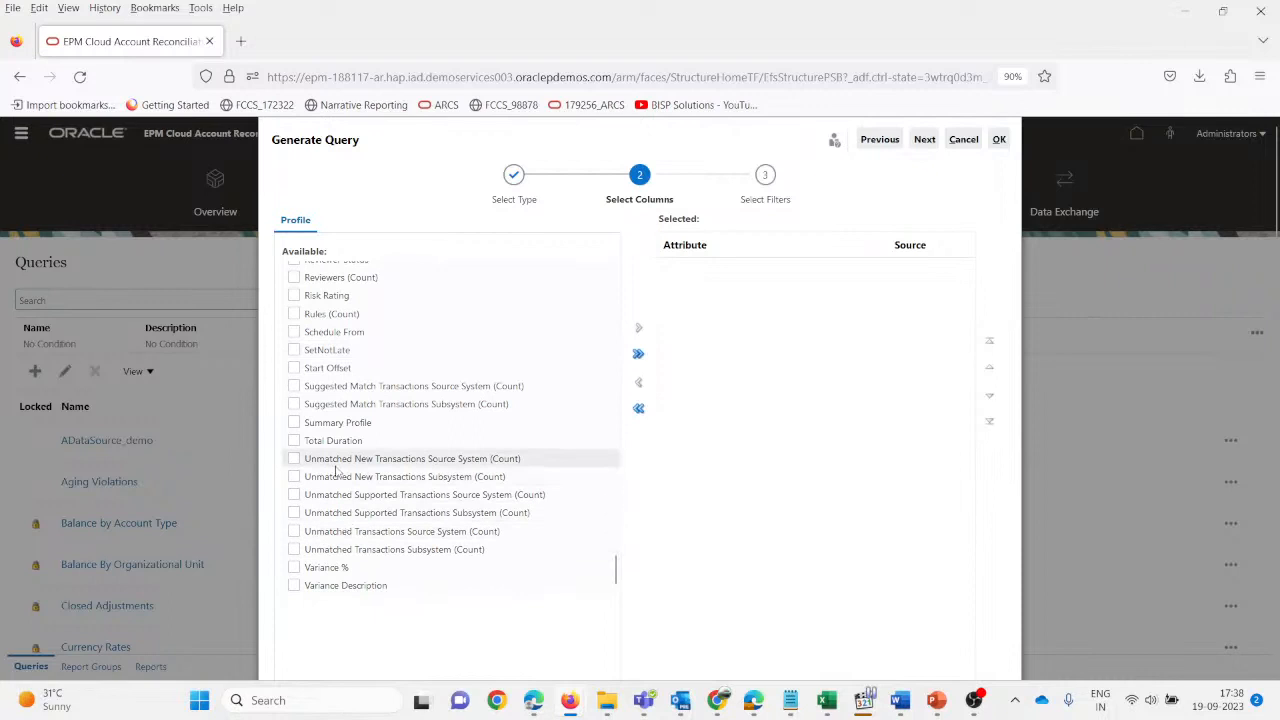
scroll(300, 425, up, 2)
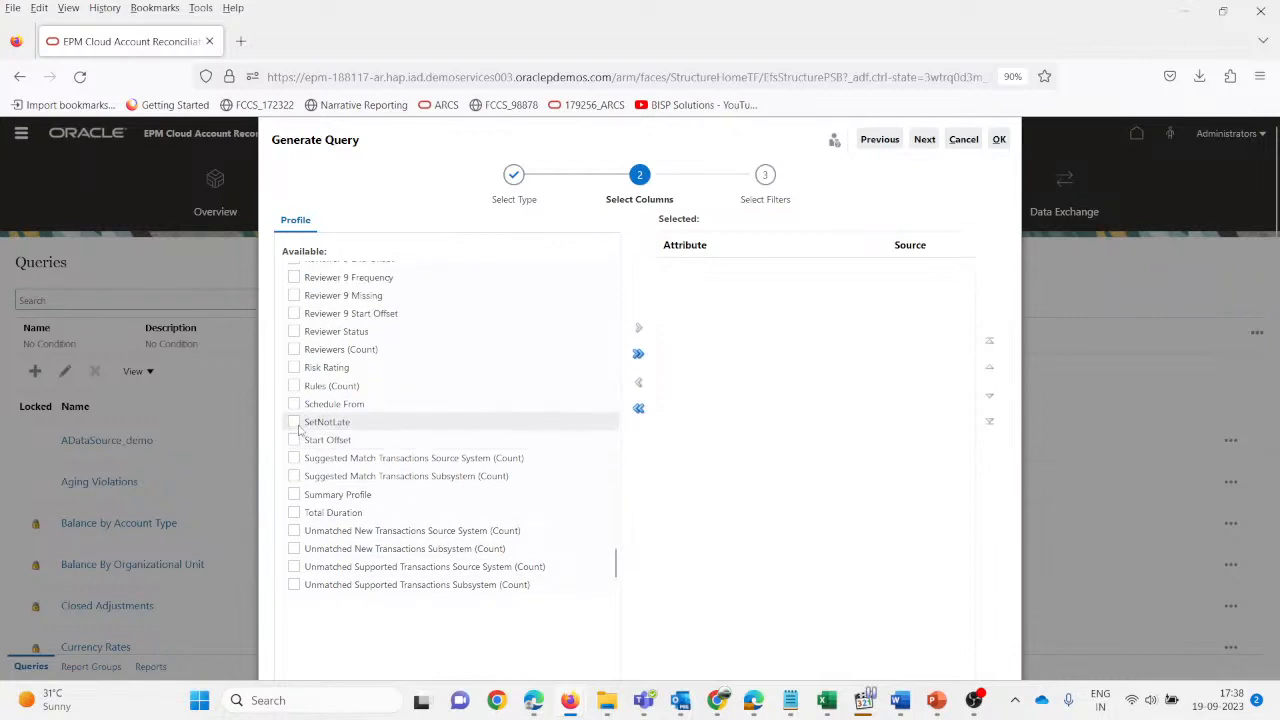
click(294, 368)
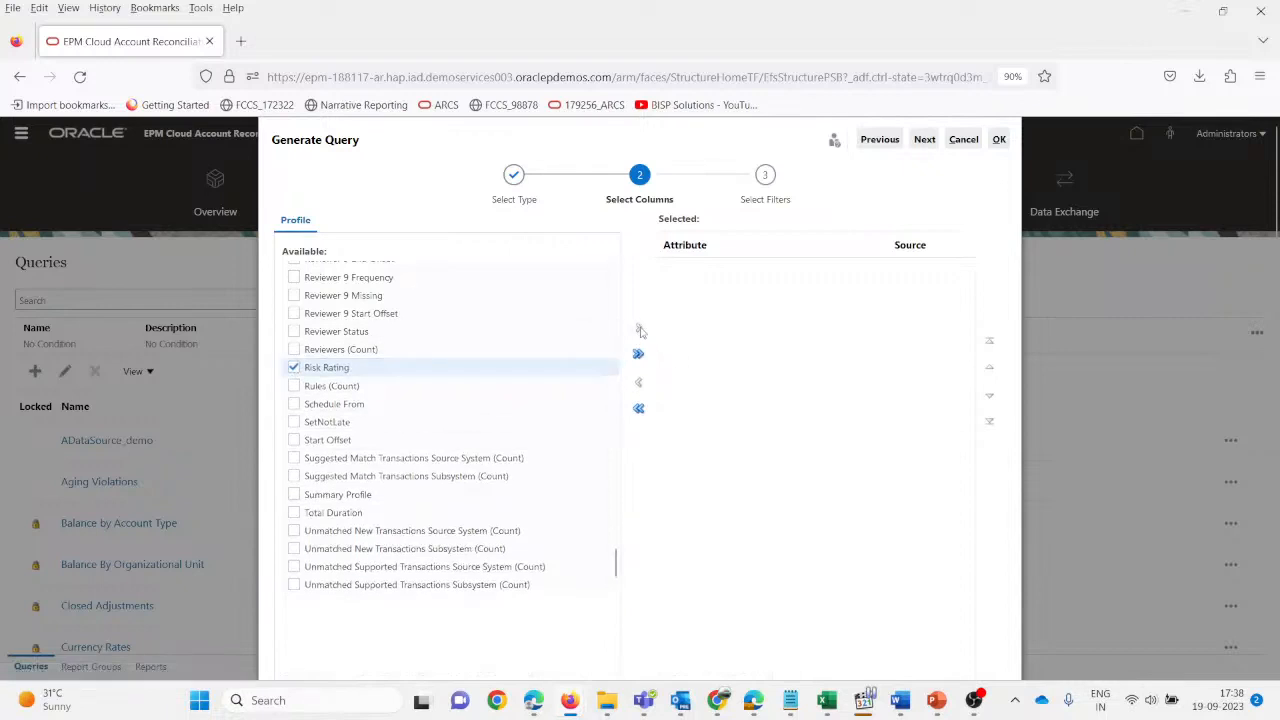
scroll(453, 380, up, 18)
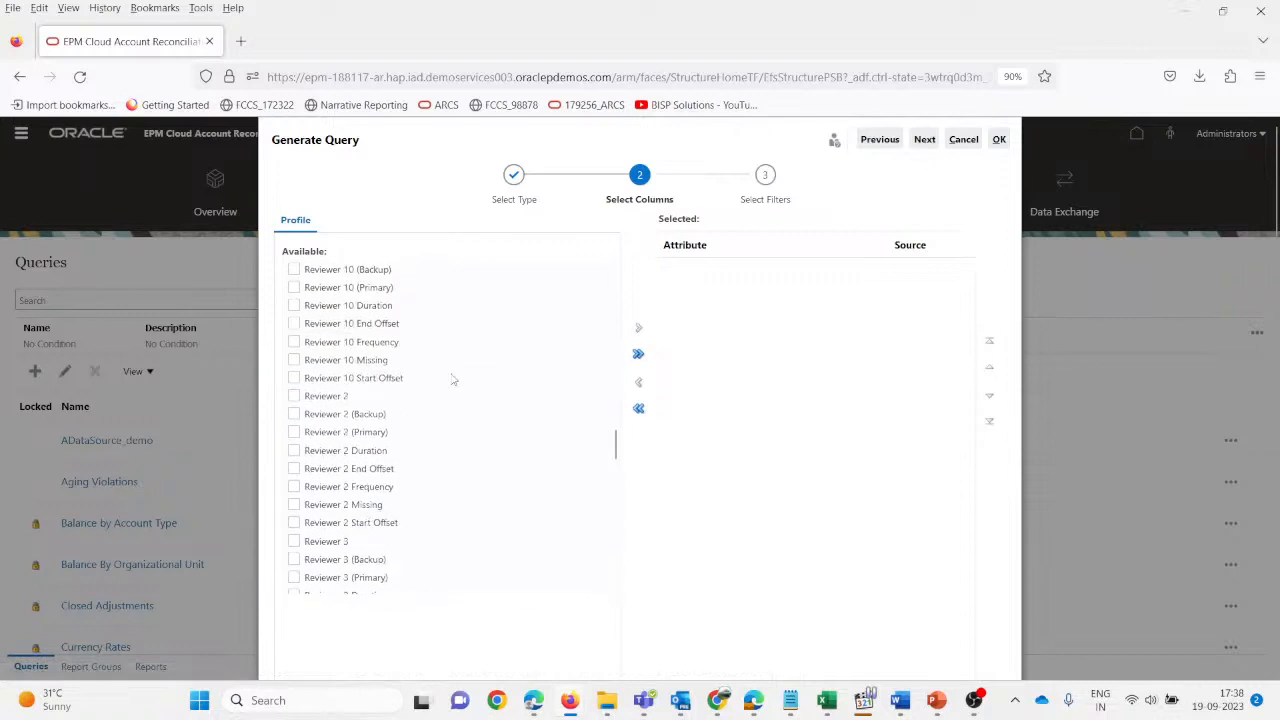
scroll(452, 378, up, 20)
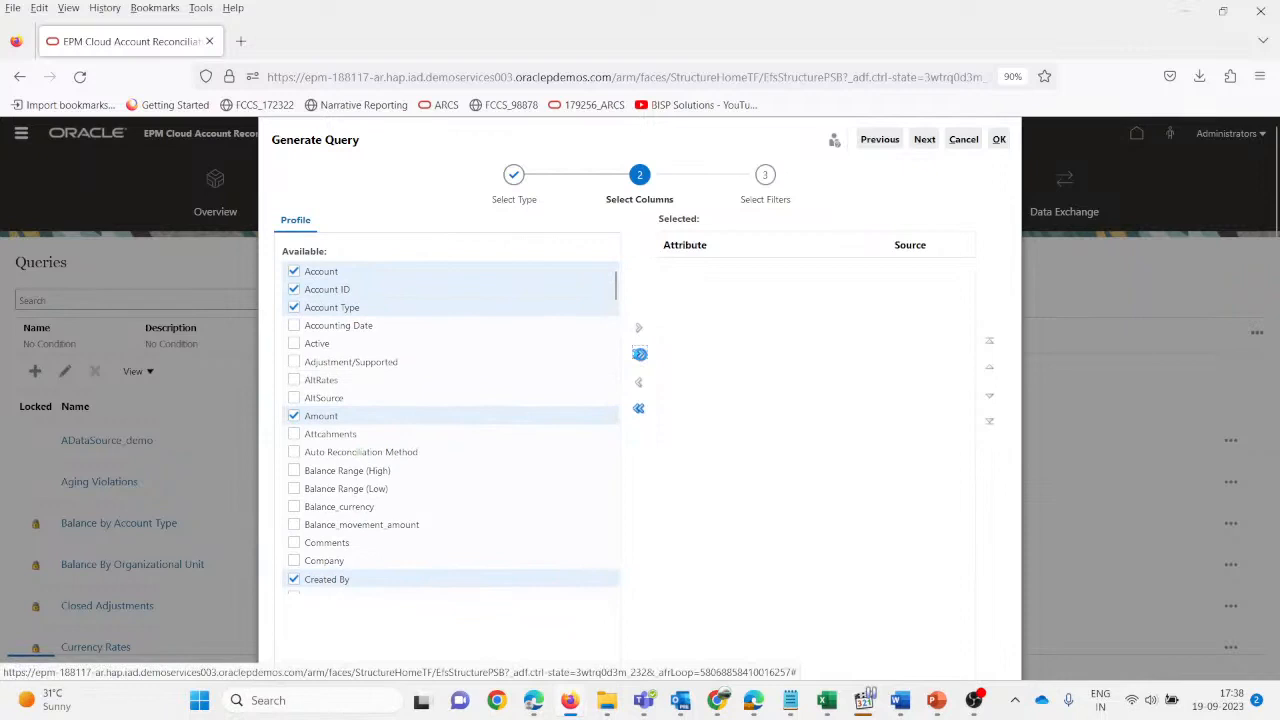
- Try moving all Profile attributes into the selected columns of the query and clearing them again
click(639, 354)
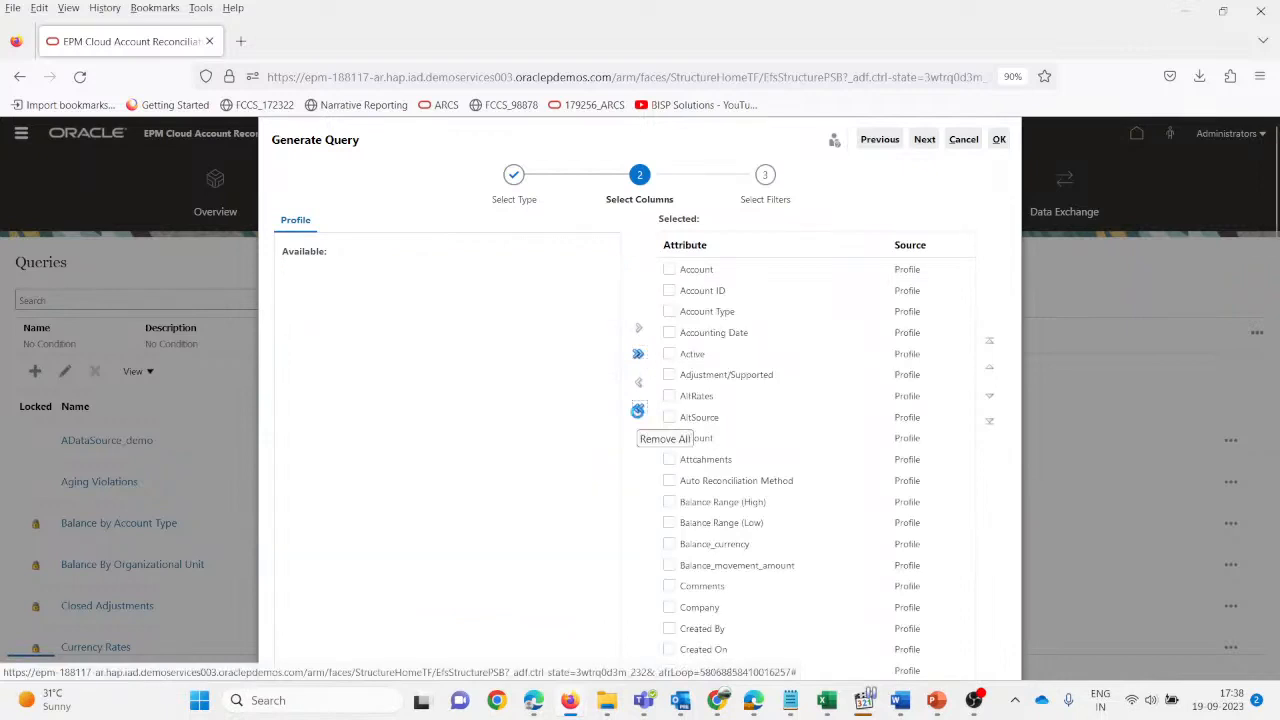
click(639, 409)
click(294, 272)
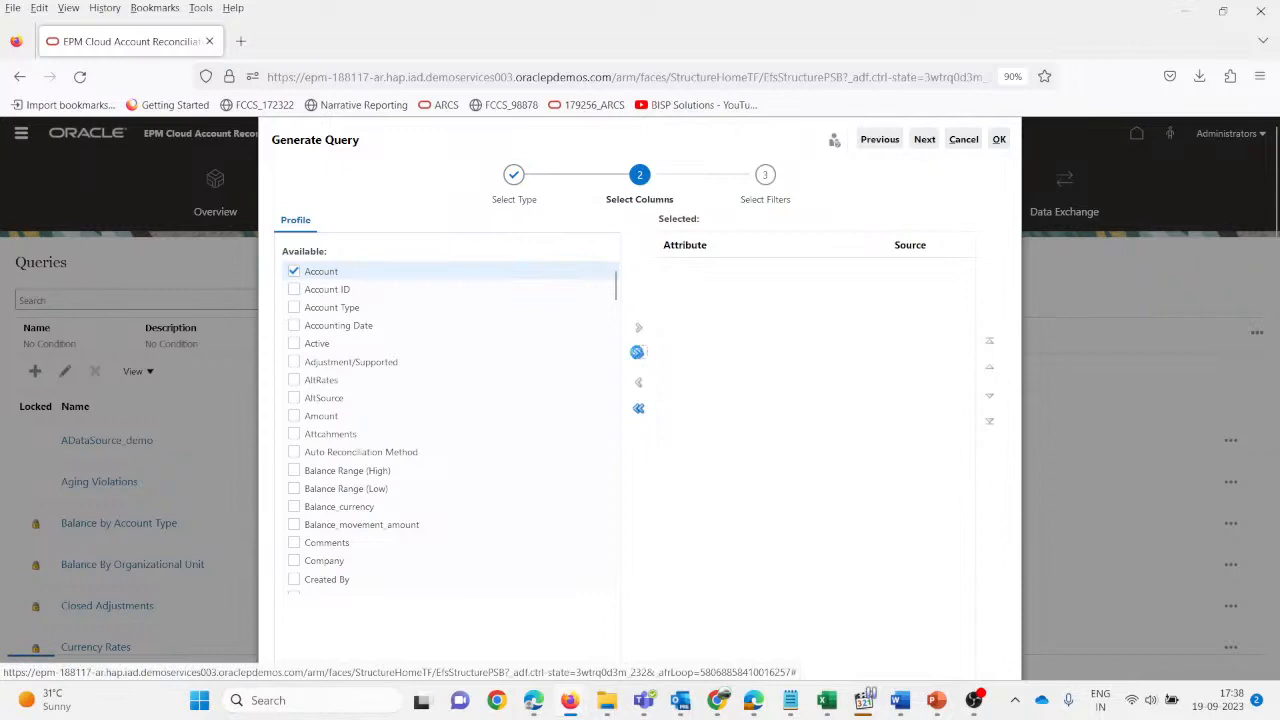
click(638, 355)
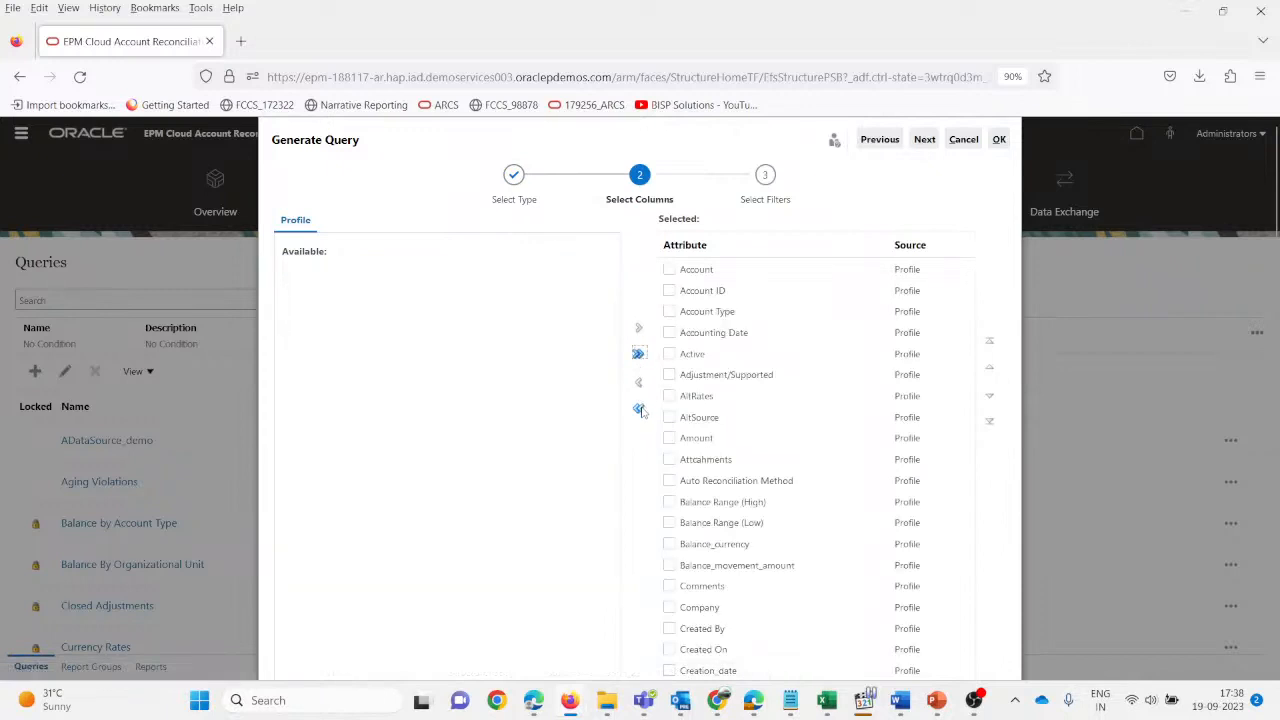
click(514, 177)
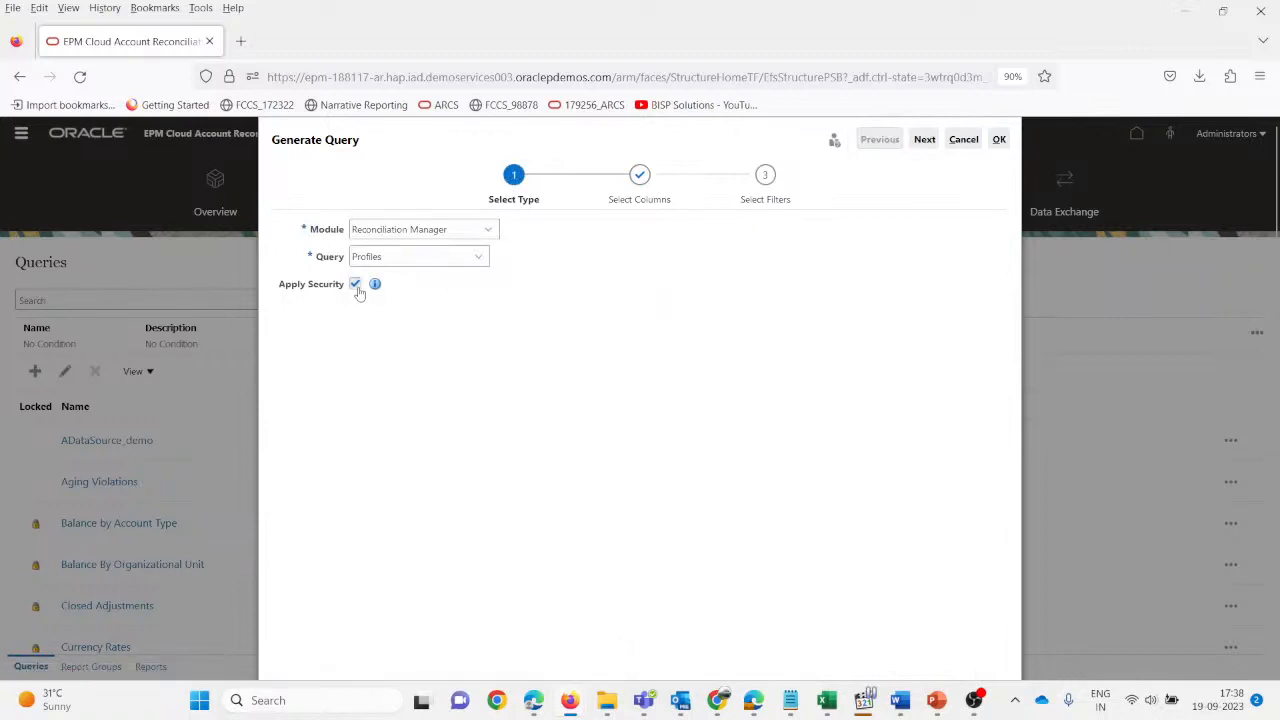
click(643, 185)
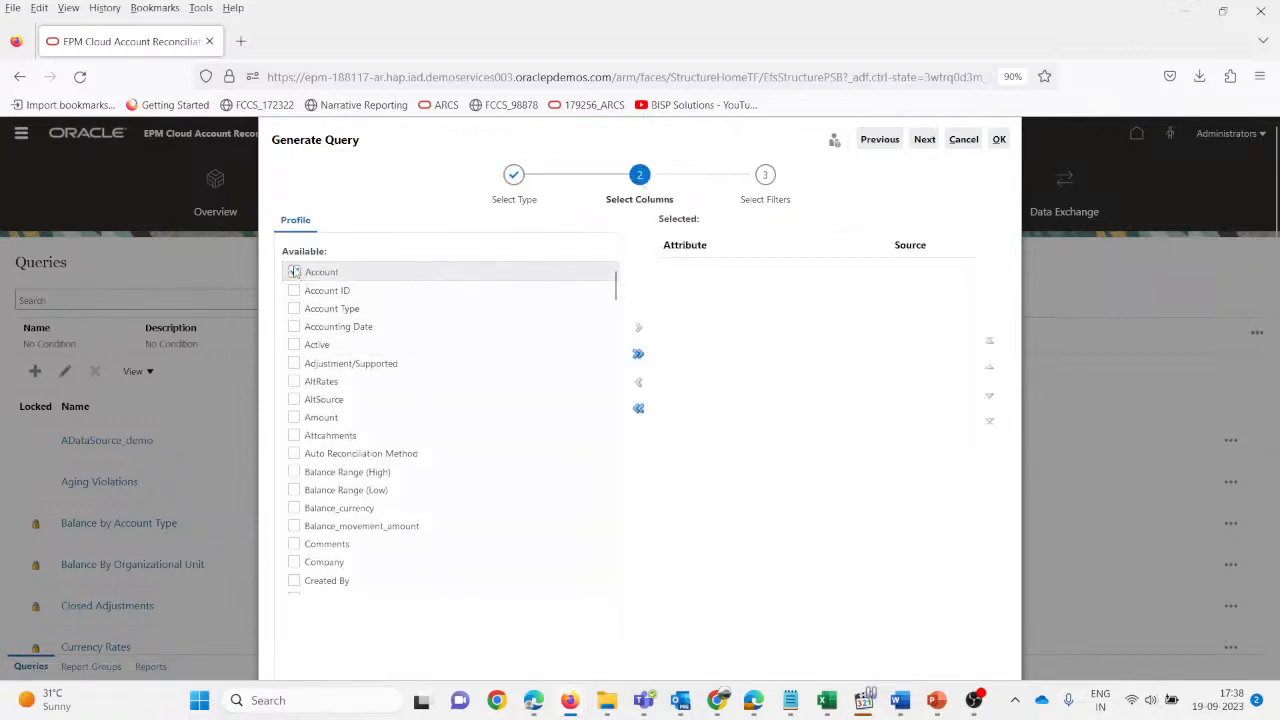
- Return to the query type selection and change the Reconciliation Manager query to Reconciliations
click(515, 180)
click(478, 260)
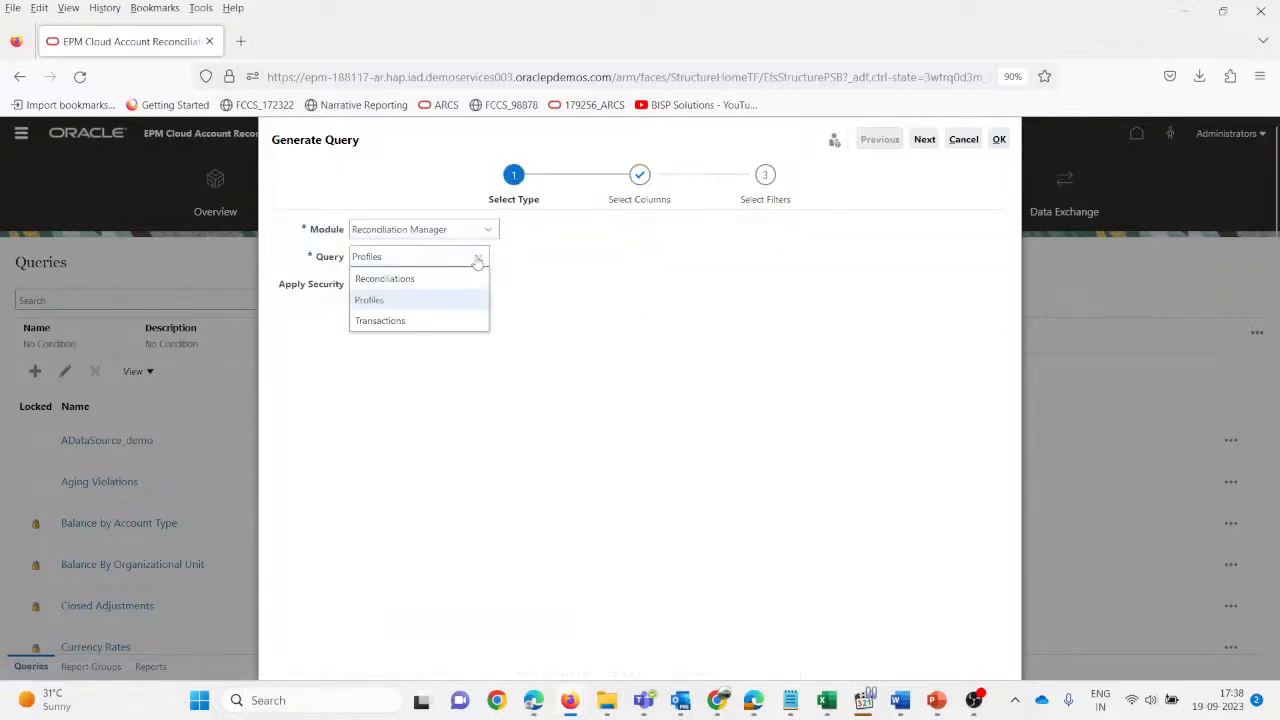
click(424, 280)
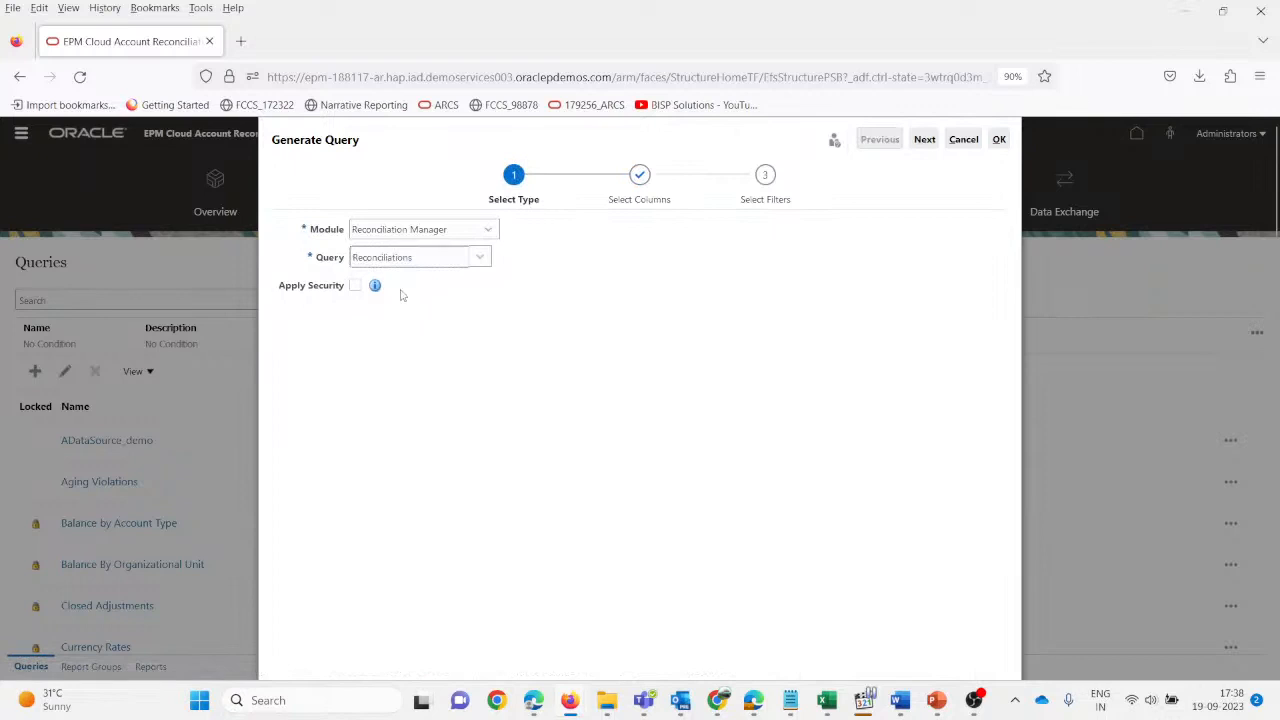
- View the Balance and Reconciliation attributes available as columns, and cancel the query generation
click(640, 178)
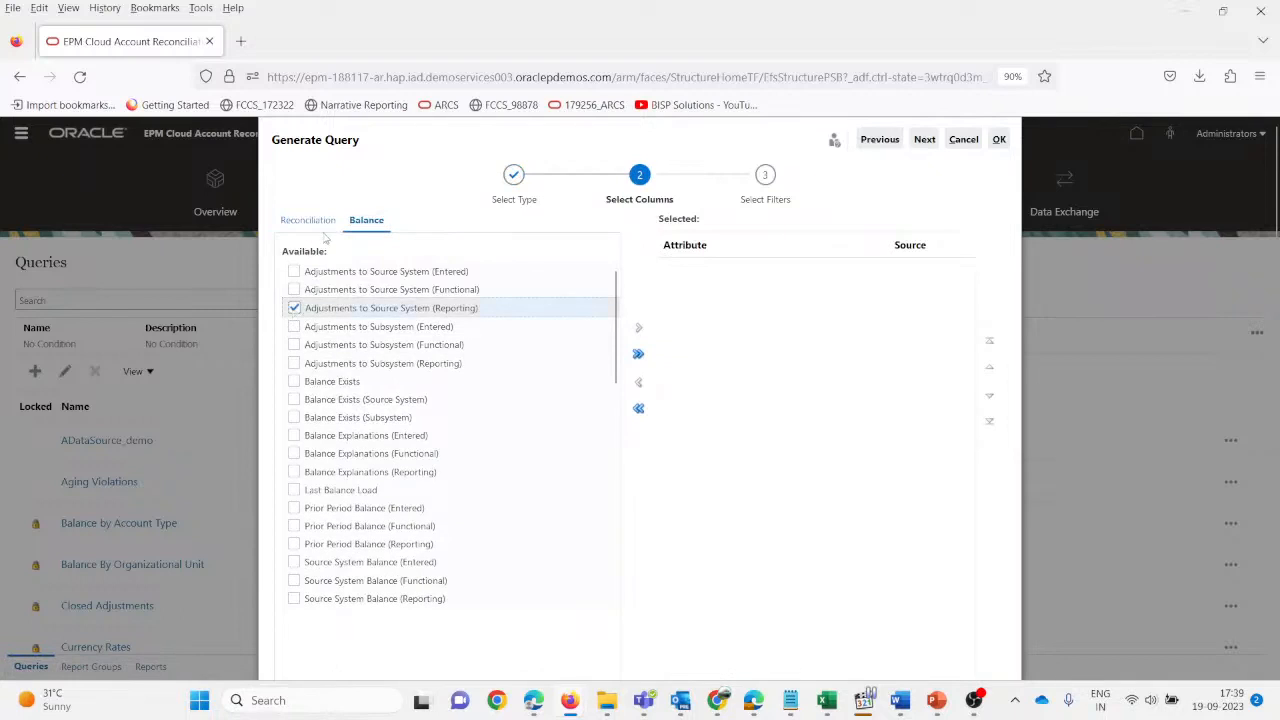
click(305, 220)
click(963, 139)
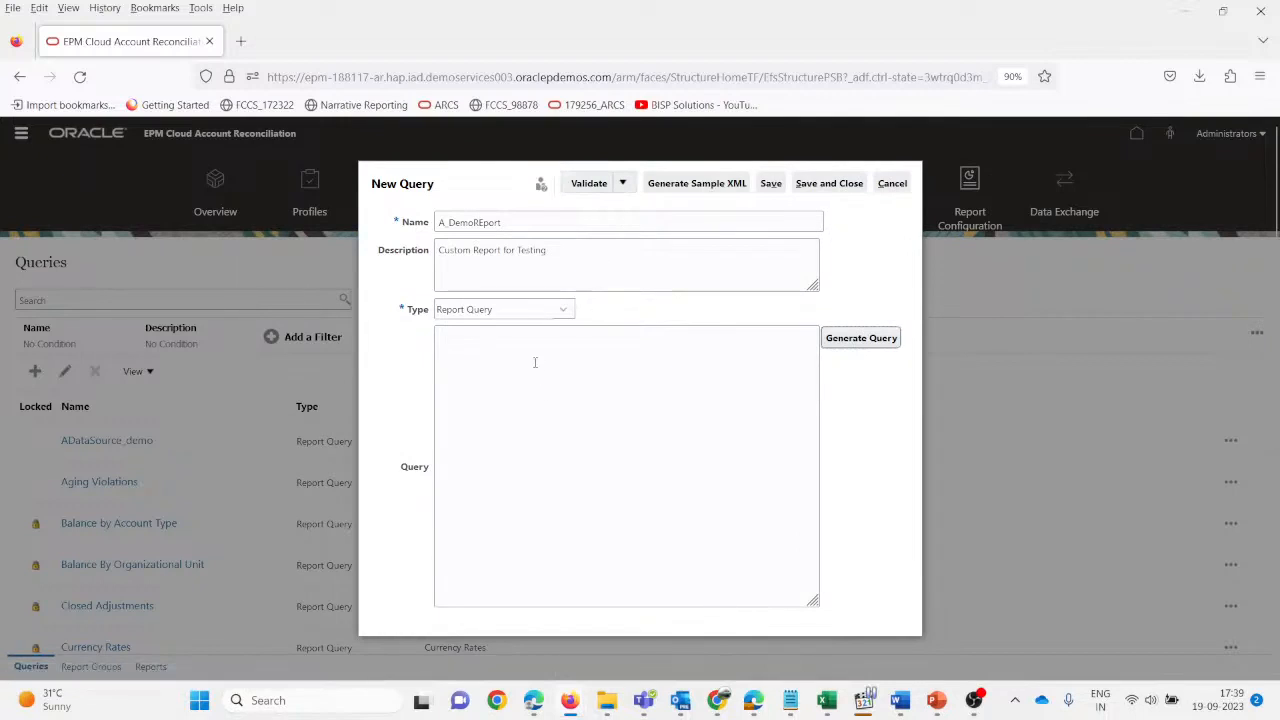
- Validate the new query while it is empty and again with "start" as its text, closing each message
click(588, 184)
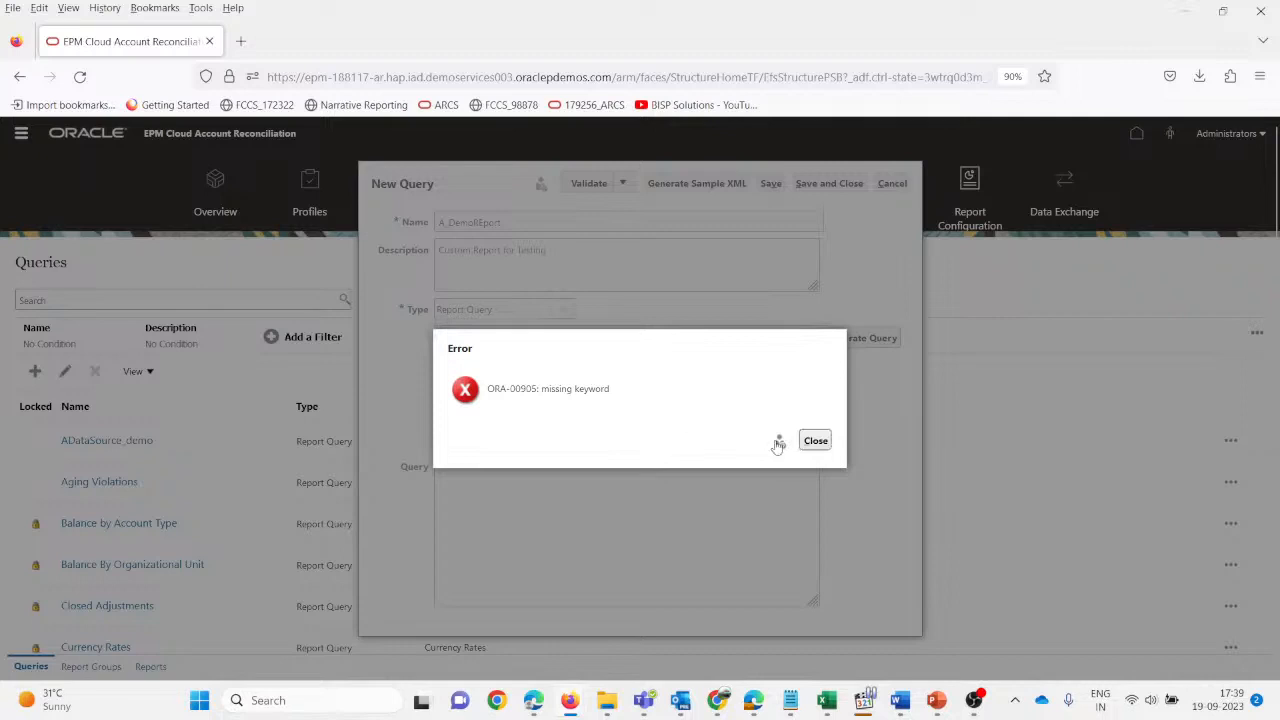
click(810, 440)
click(498, 338)
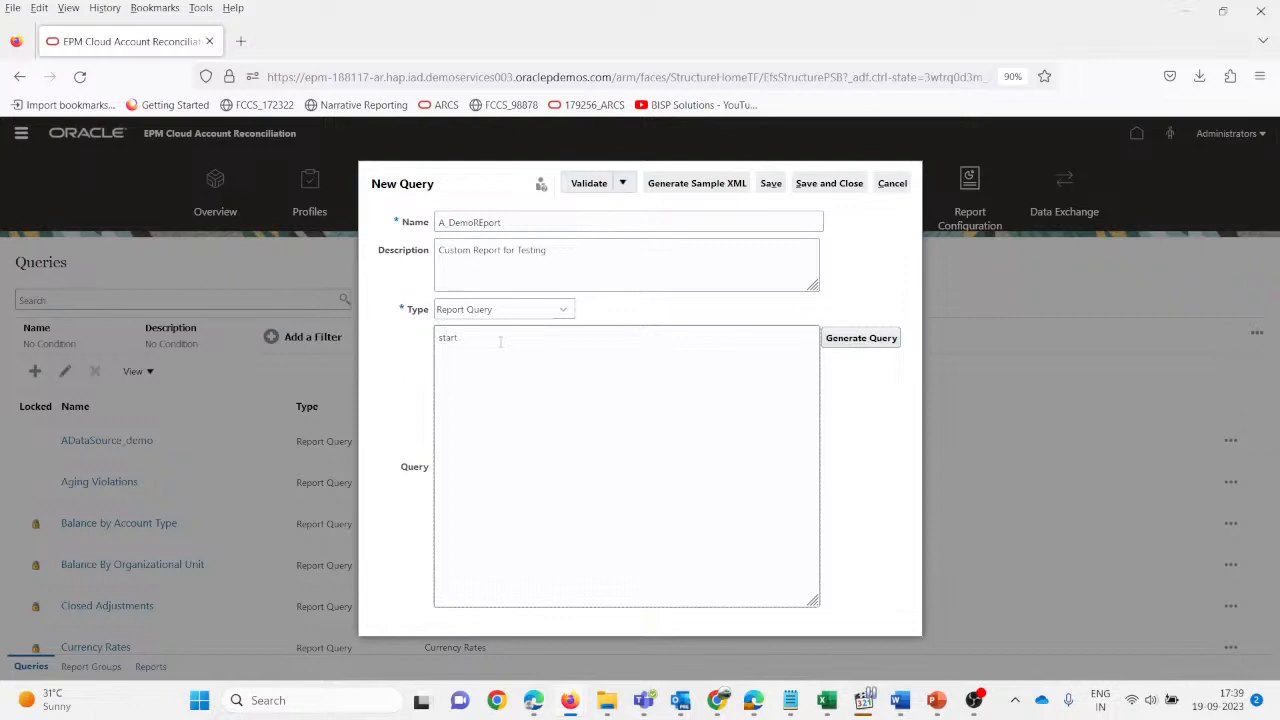
click(590, 184)
click(816, 442)
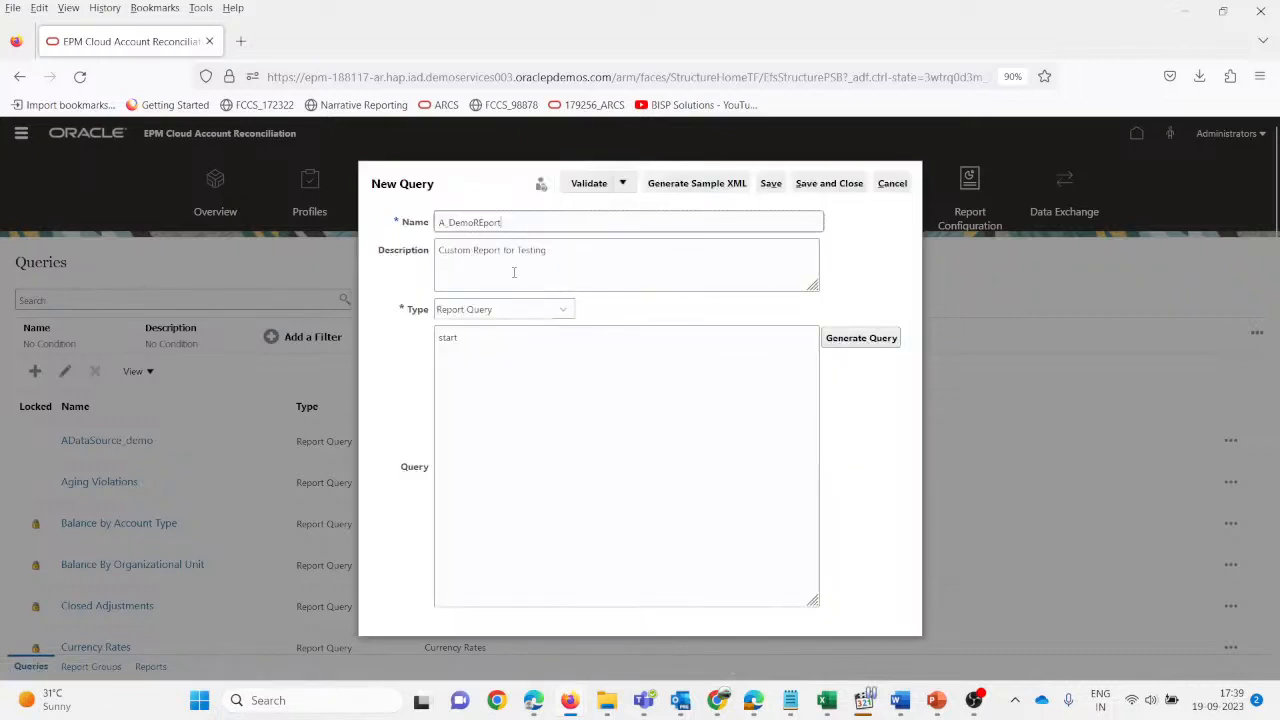
- Restart query generation, agreeing to replace the existing query, and set the module to Transaction Matching
click(851, 346)
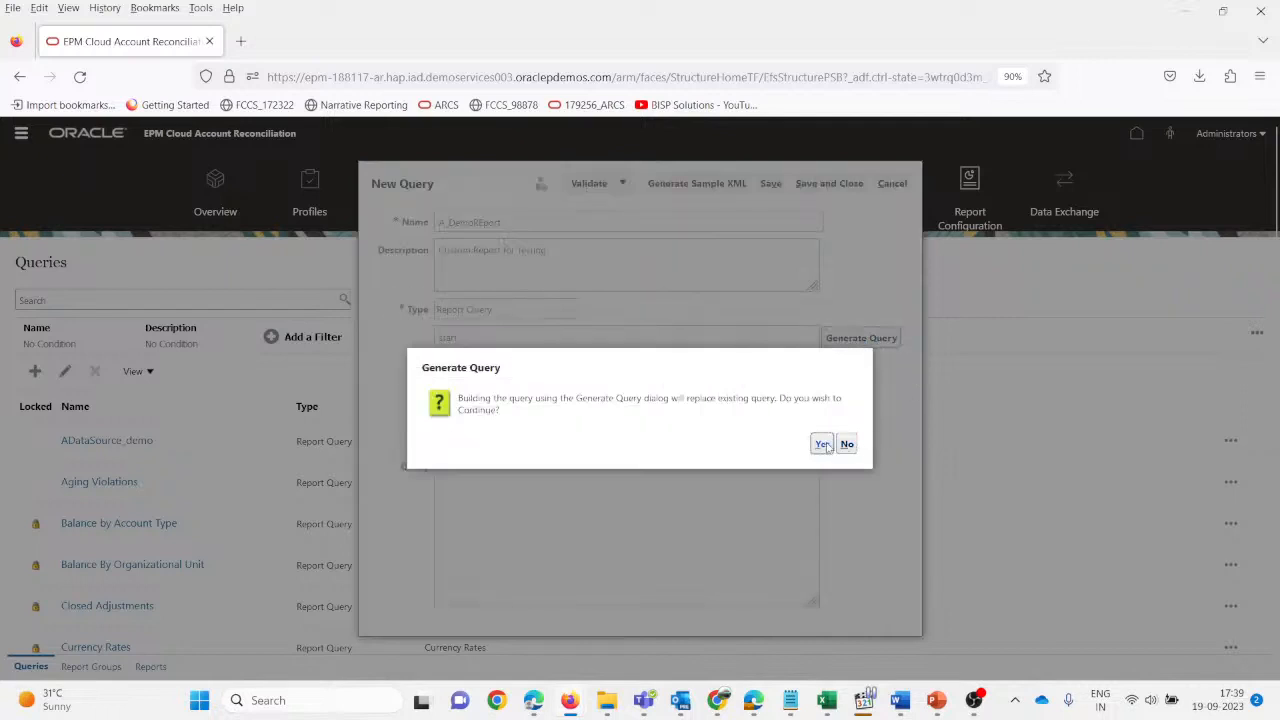
click(822, 444)
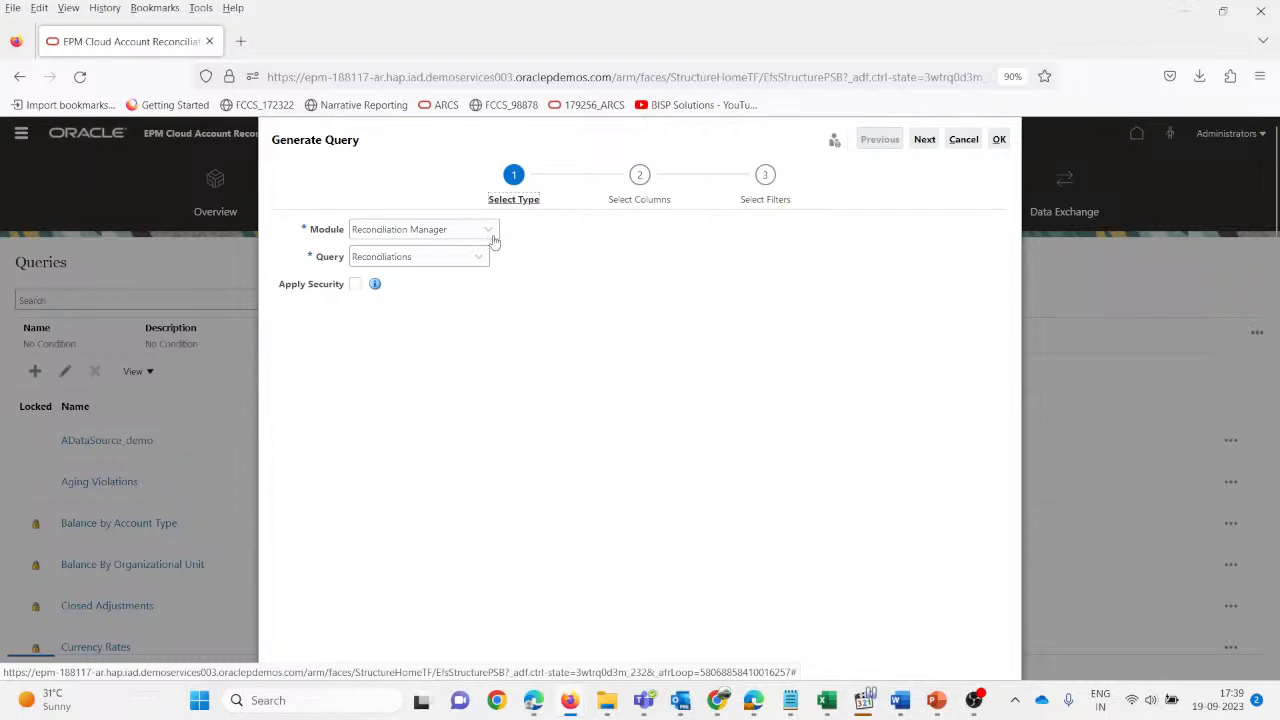
click(488, 233)
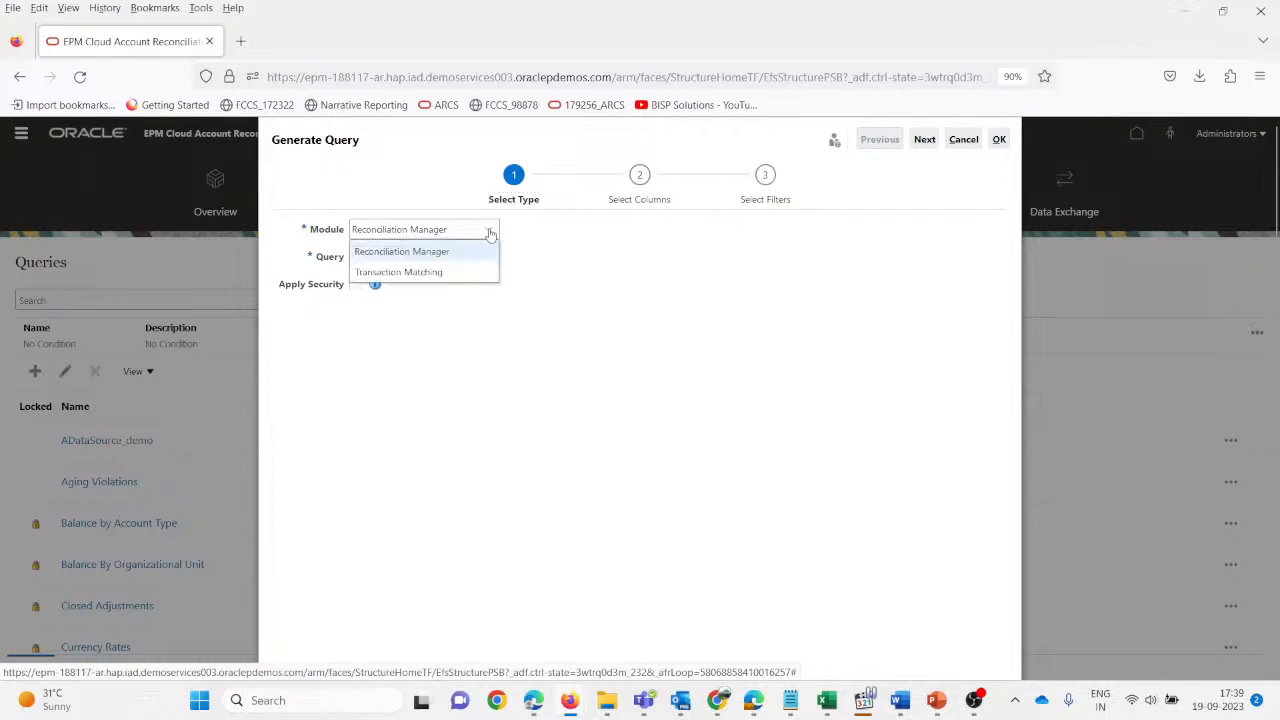
click(449, 273)
- Choose Clearing Account-Clear Account(CLEARING) as the query and mark Account ID among its available columns
click(483, 259)
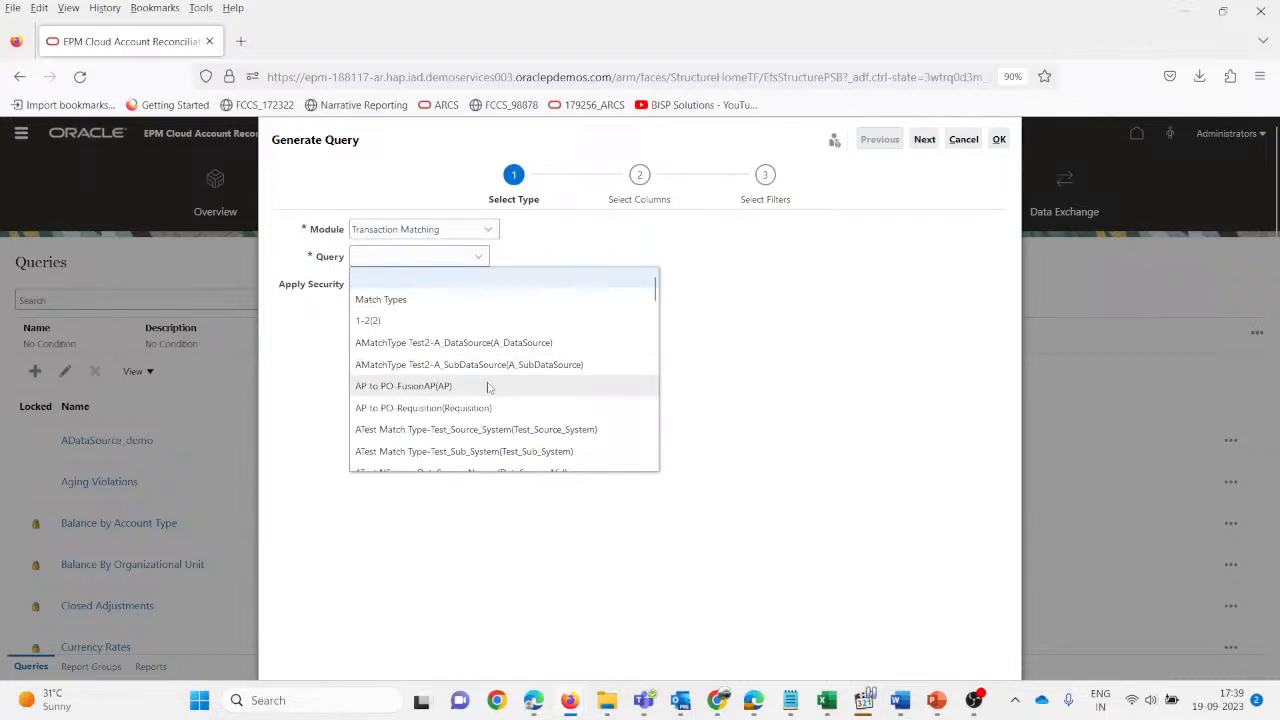
scroll(489, 388, down, 2)
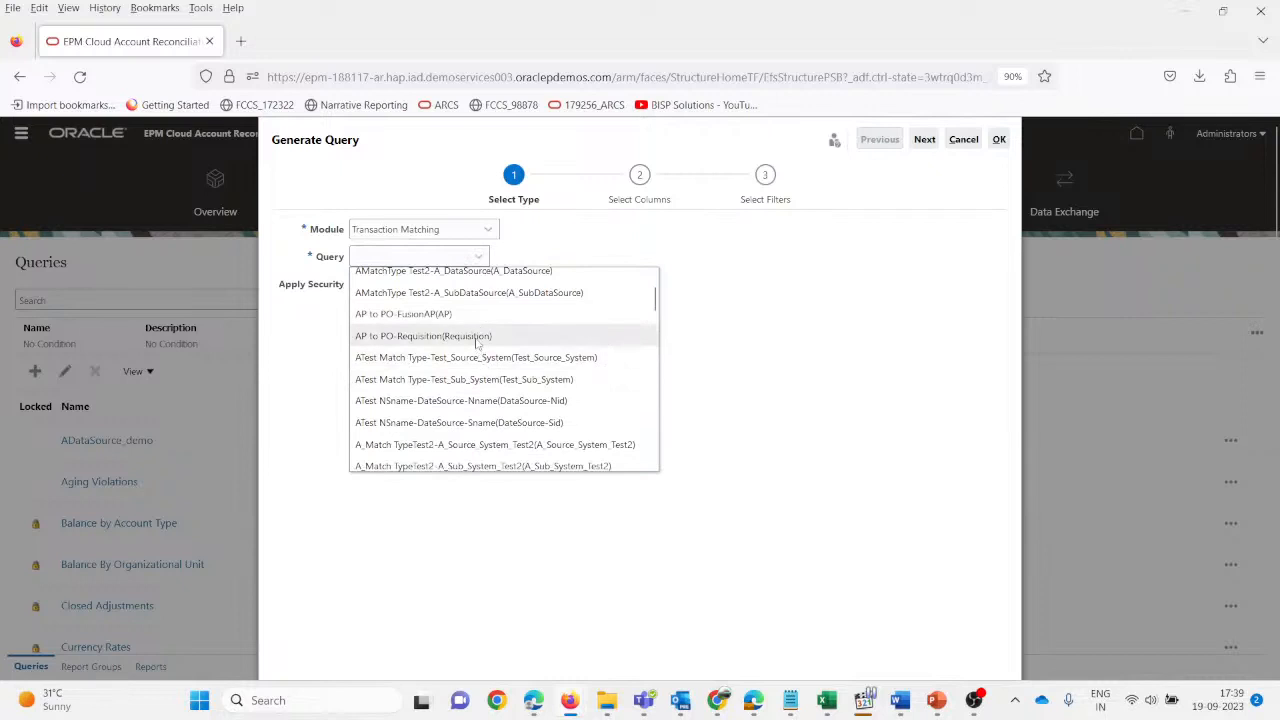
scroll(478, 343, down, 5)
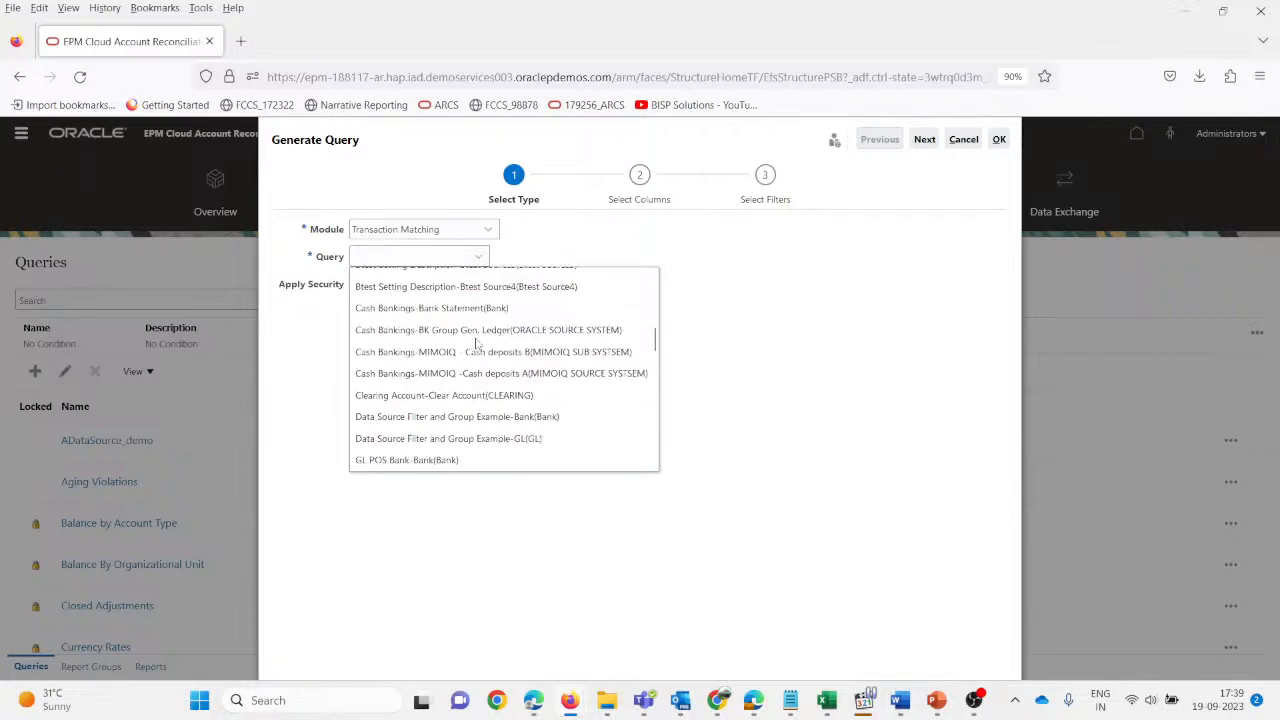
scroll(477, 343, down, 3)
scroll(477, 343, down, 5)
scroll(480, 400, down, 5)
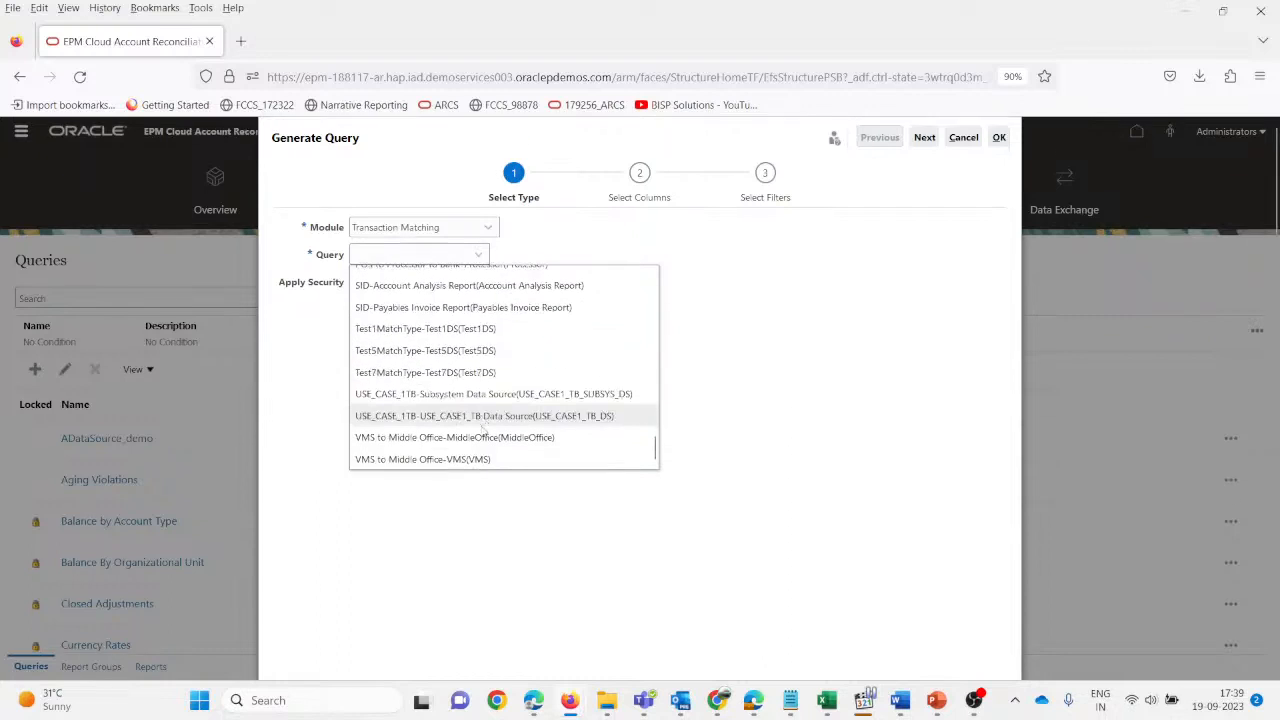
scroll(487, 428, up, 5)
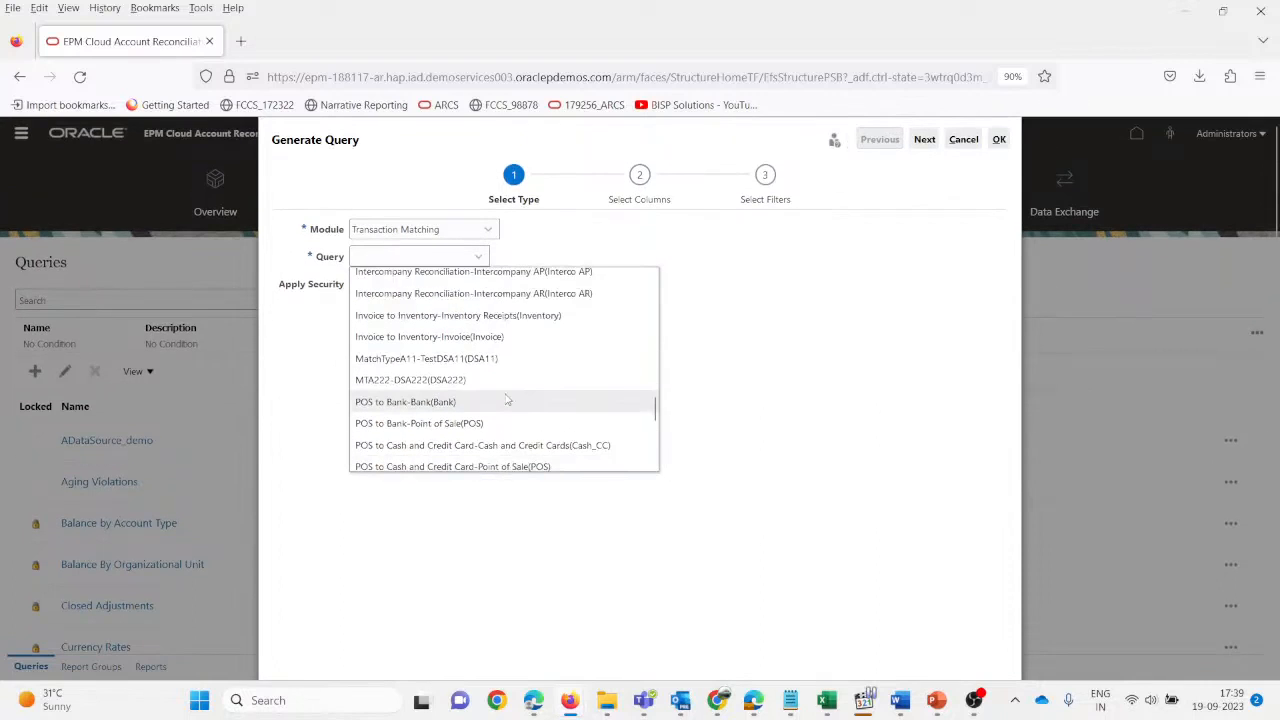
scroll(557, 391, up, 6)
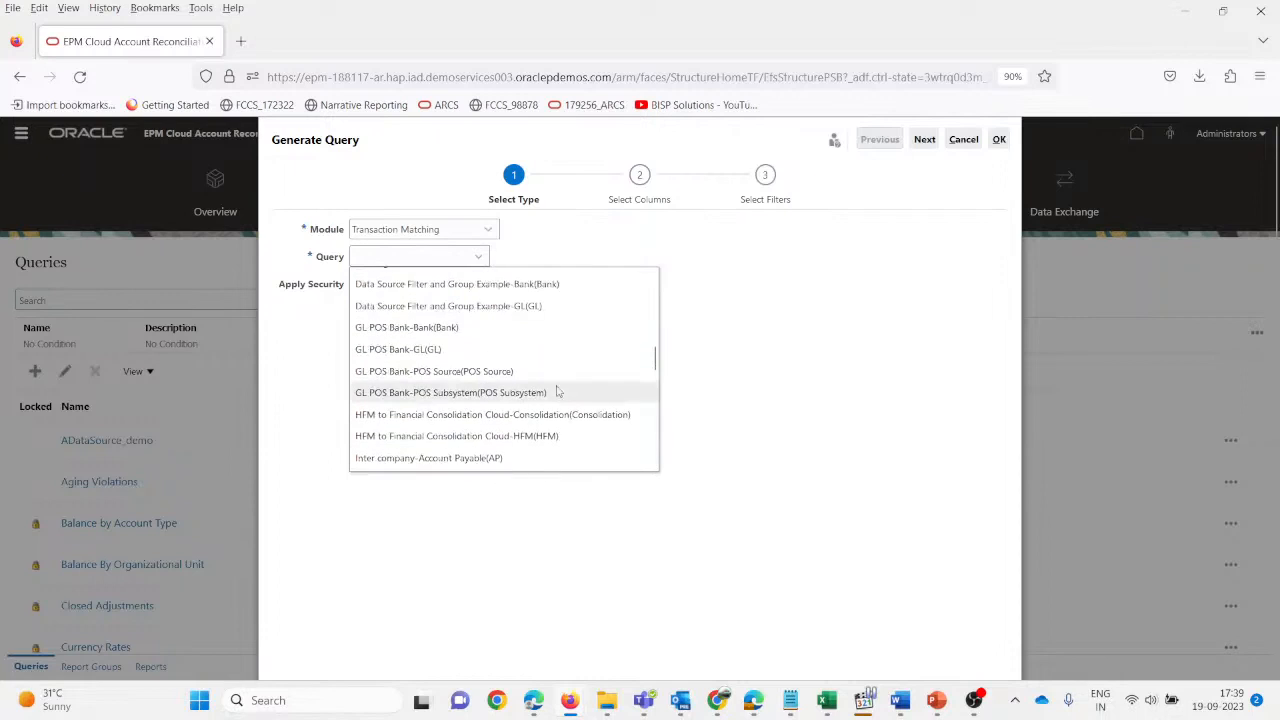
scroll(557, 391, up, 10)
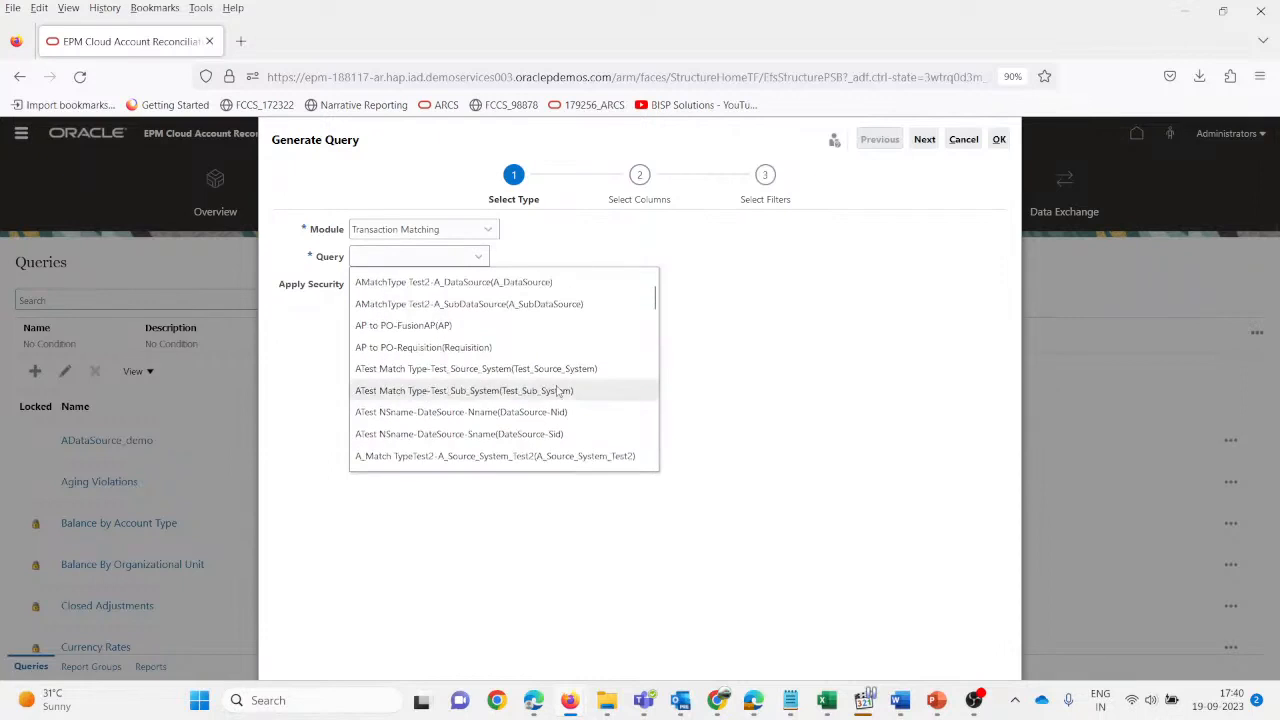
scroll(557, 391, down, 4)
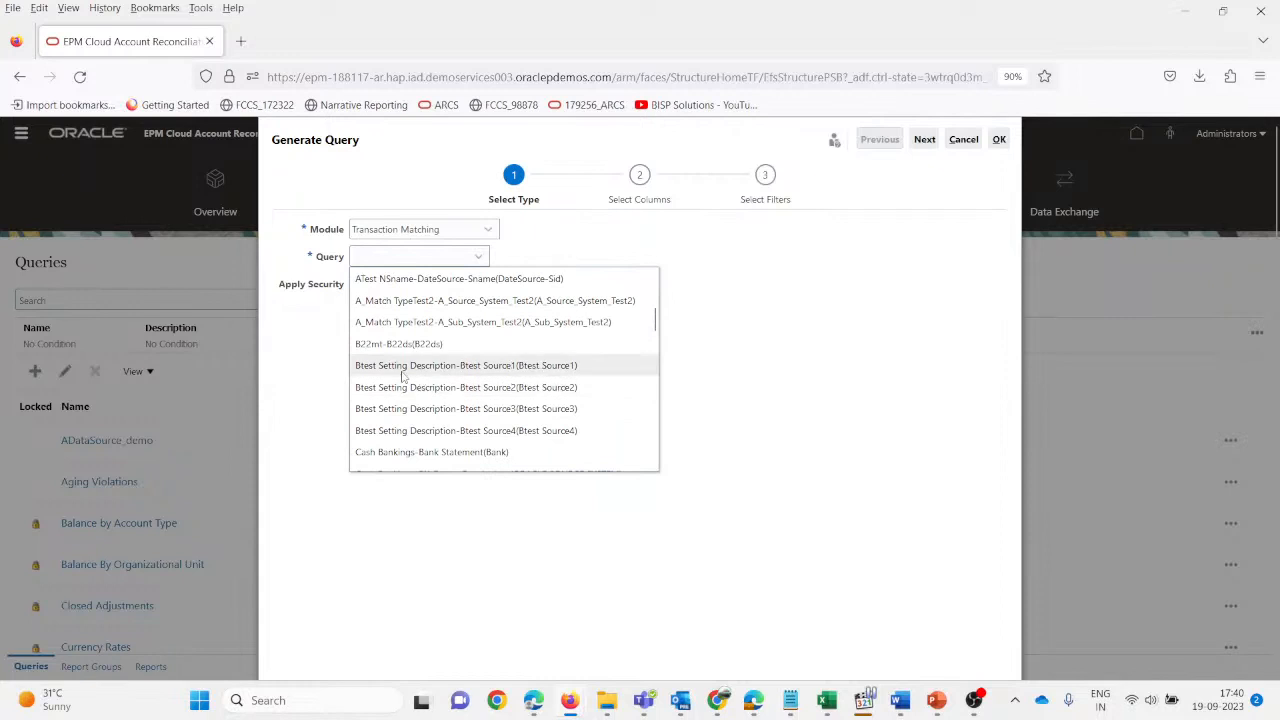
scroll(550, 374, up, 1)
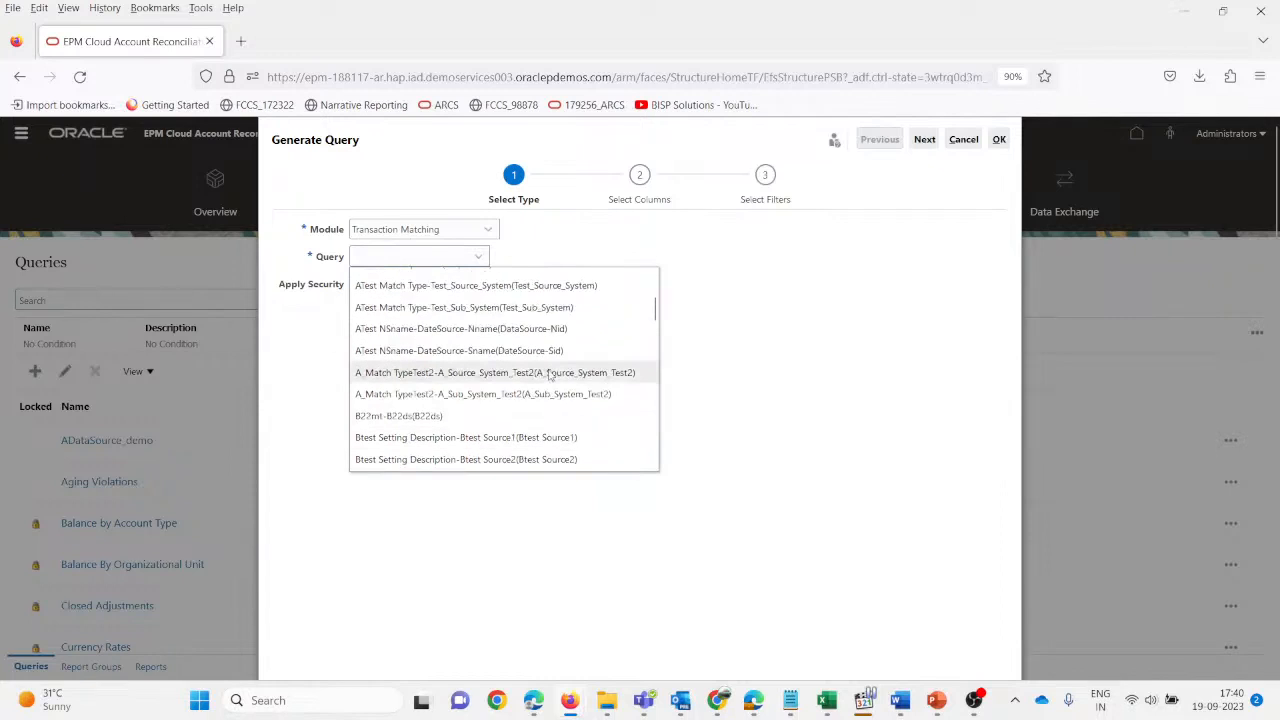
scroll(549, 376, down, 1)
scroll(540, 386, down, 3)
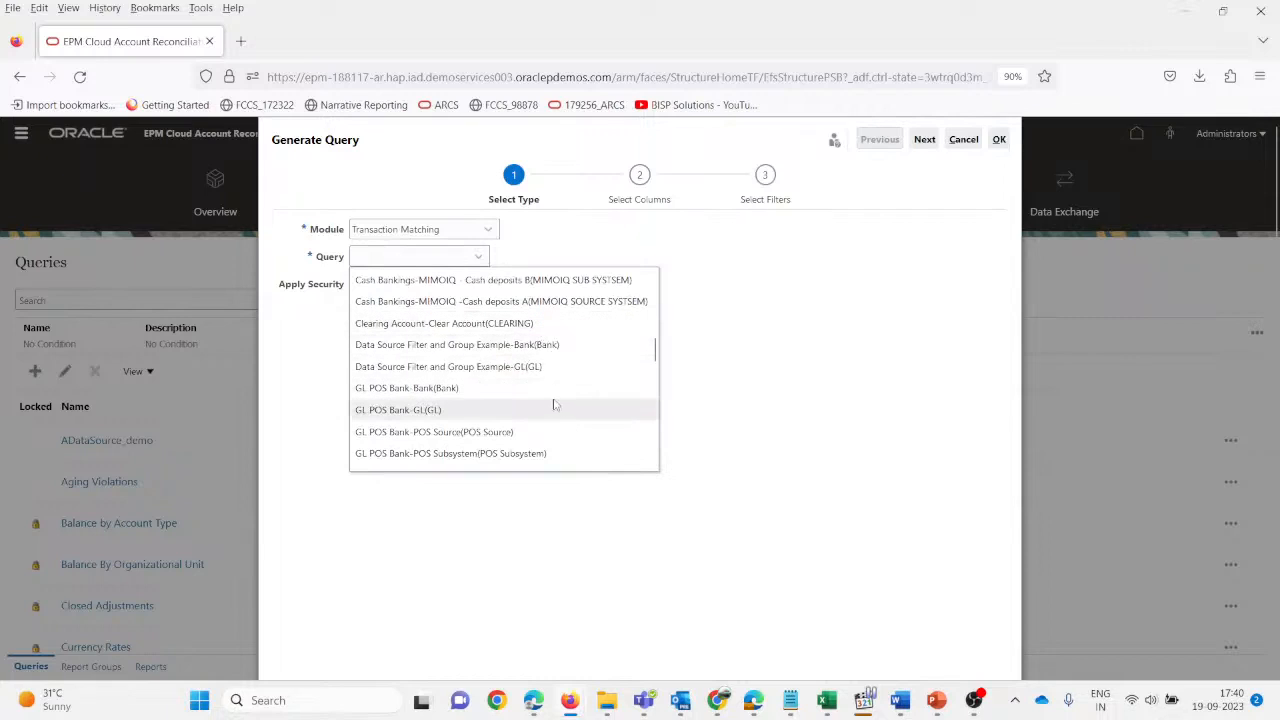
click(405, 324)
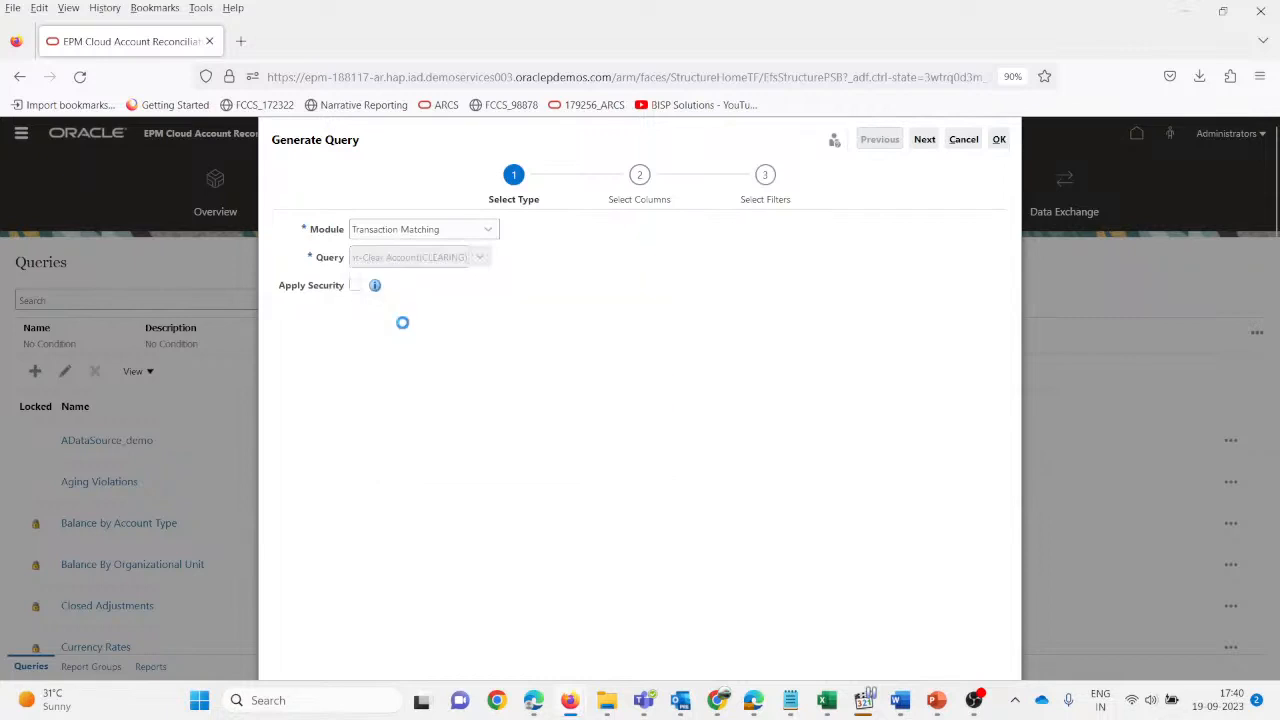
click(640, 175)
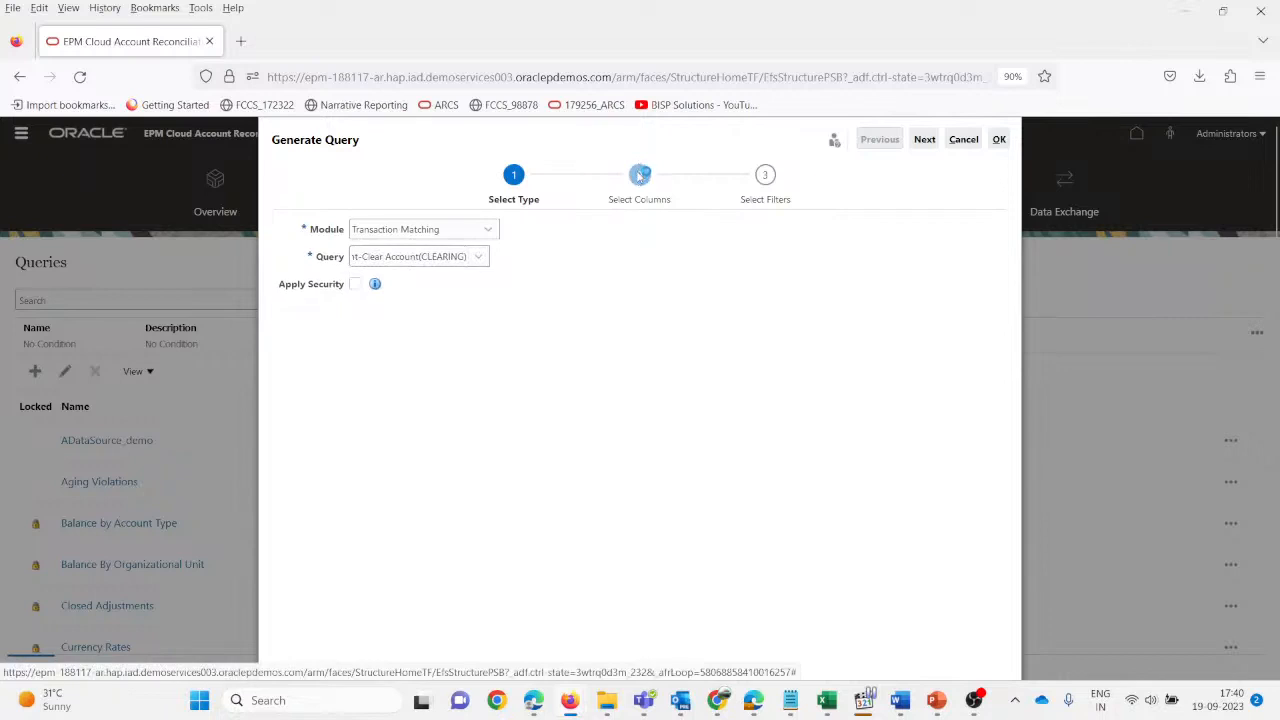
click(300, 234)
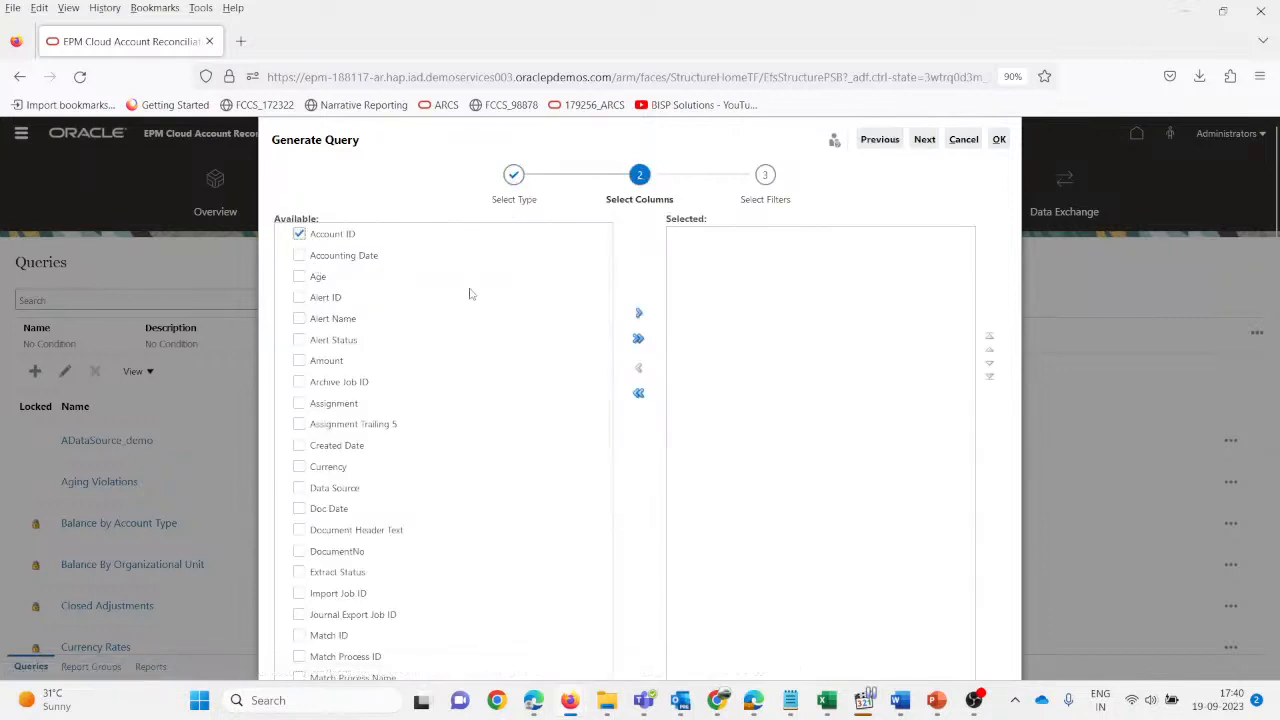
- Return to the type selection and change the query to AP to PO-Requisition(Requisition)
click(514, 175)
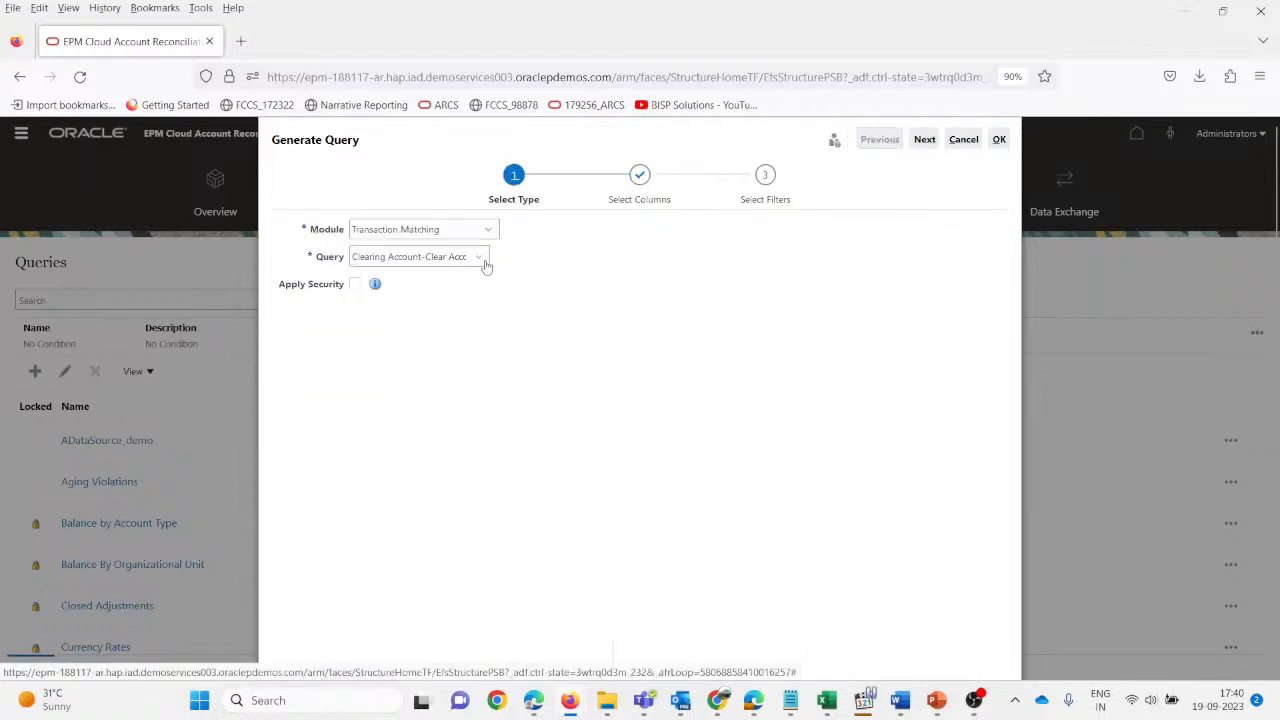
click(480, 257)
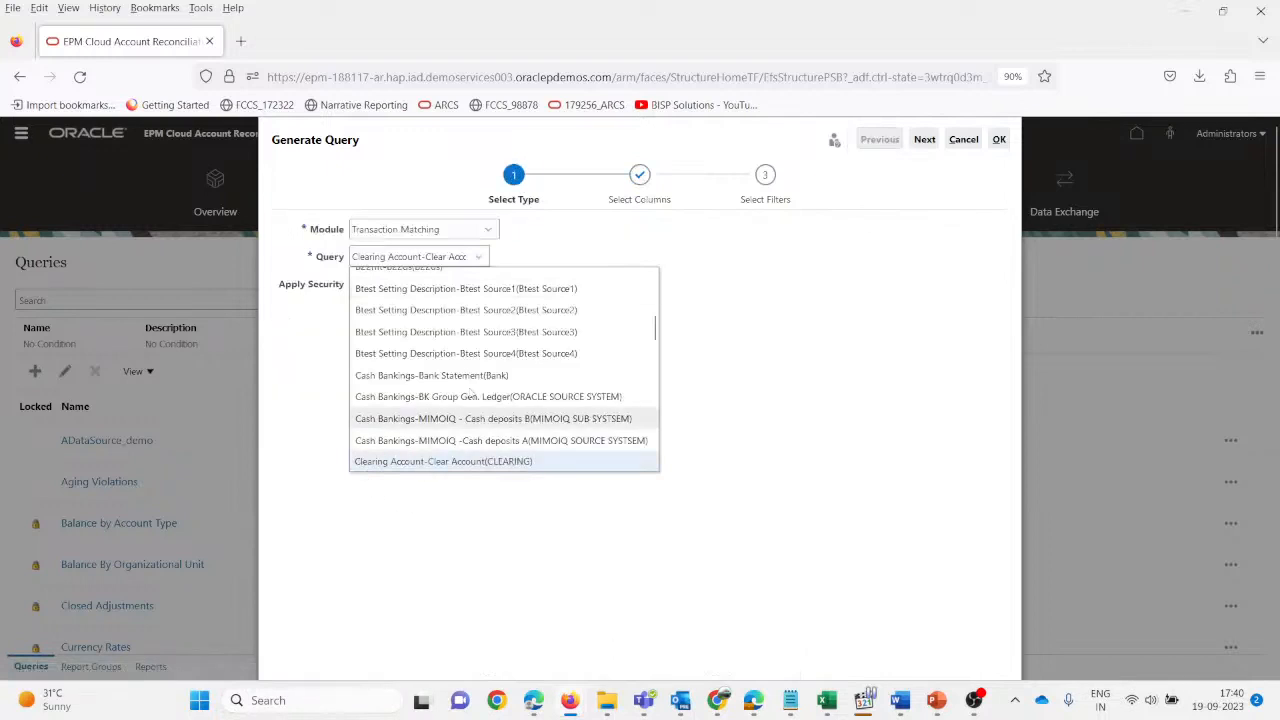
scroll(466, 407, up, 10)
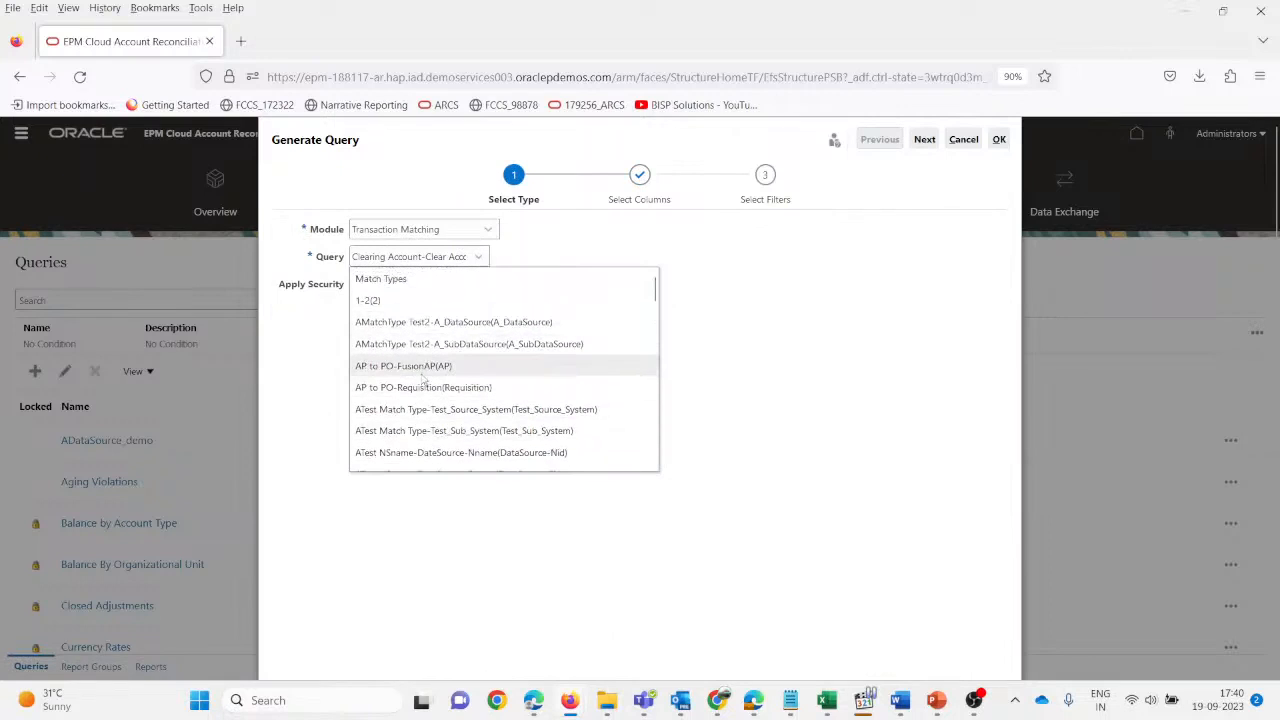
scroll(428, 379, down, 4)
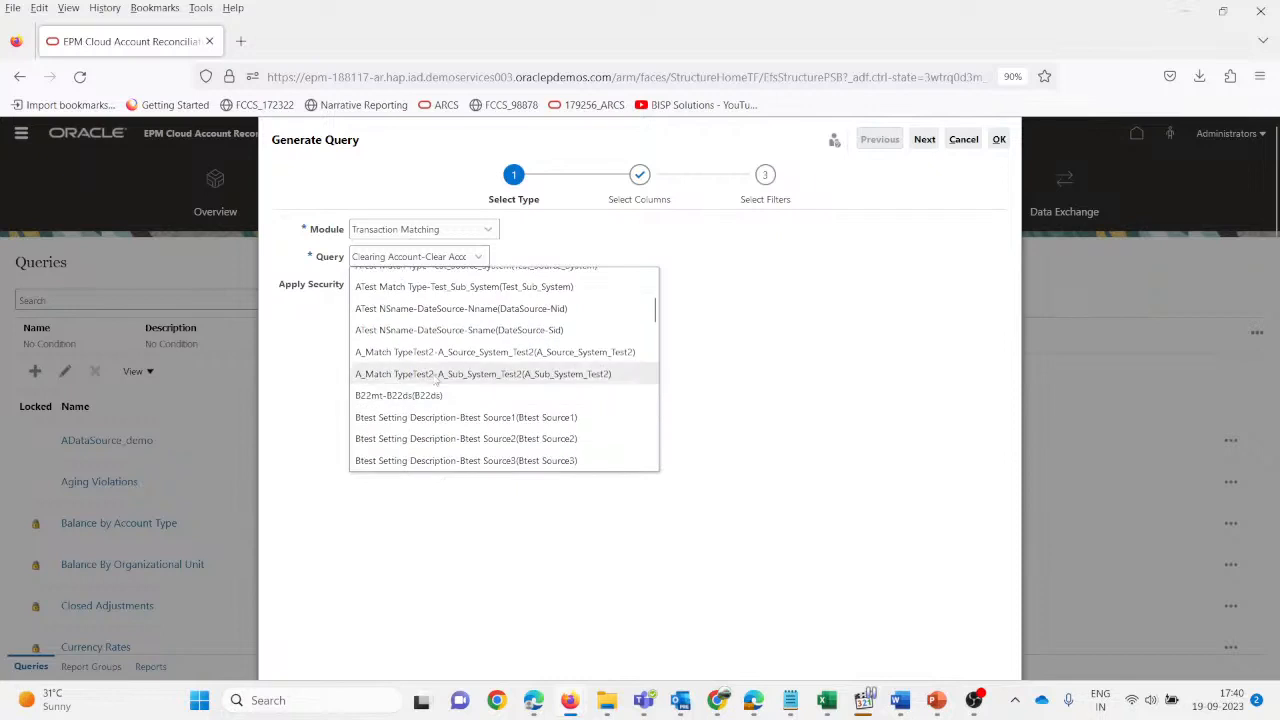
scroll(437, 381, up, 2)
click(408, 315)
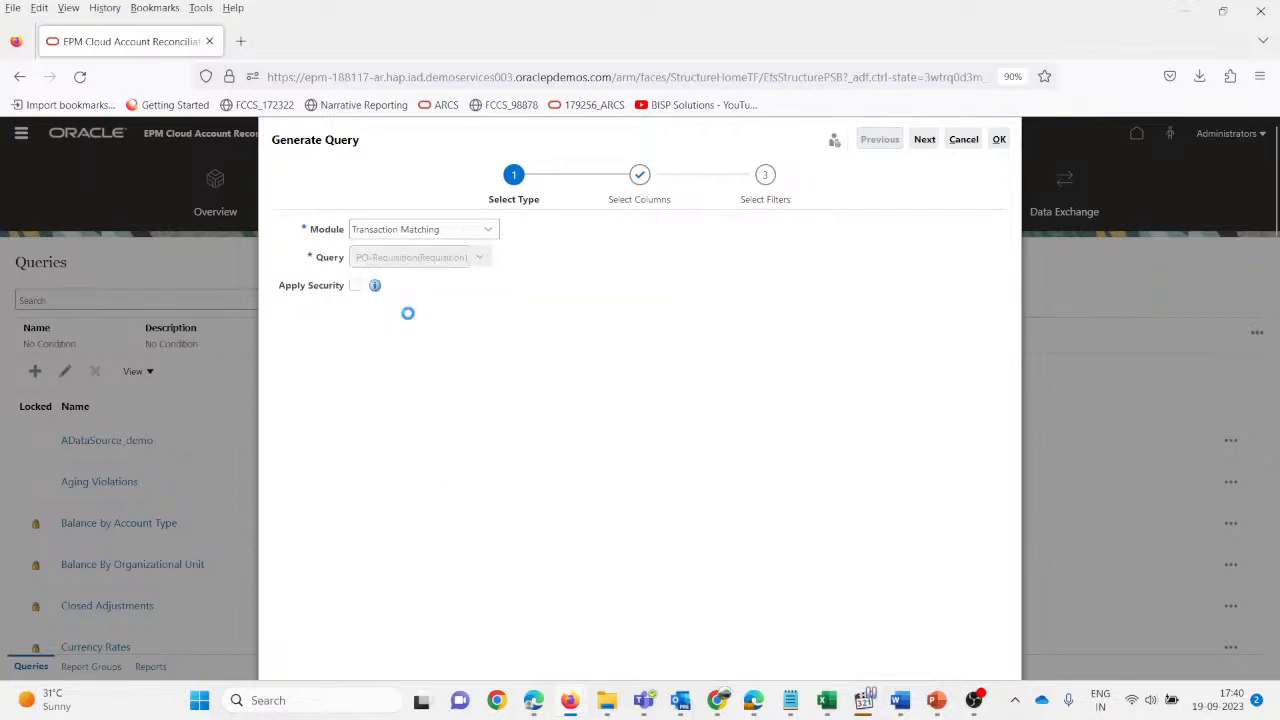
click(362, 286)
- Add Account ID, Match ID, Match Process ID, Name and Type to the query's selected columns
click(643, 180)
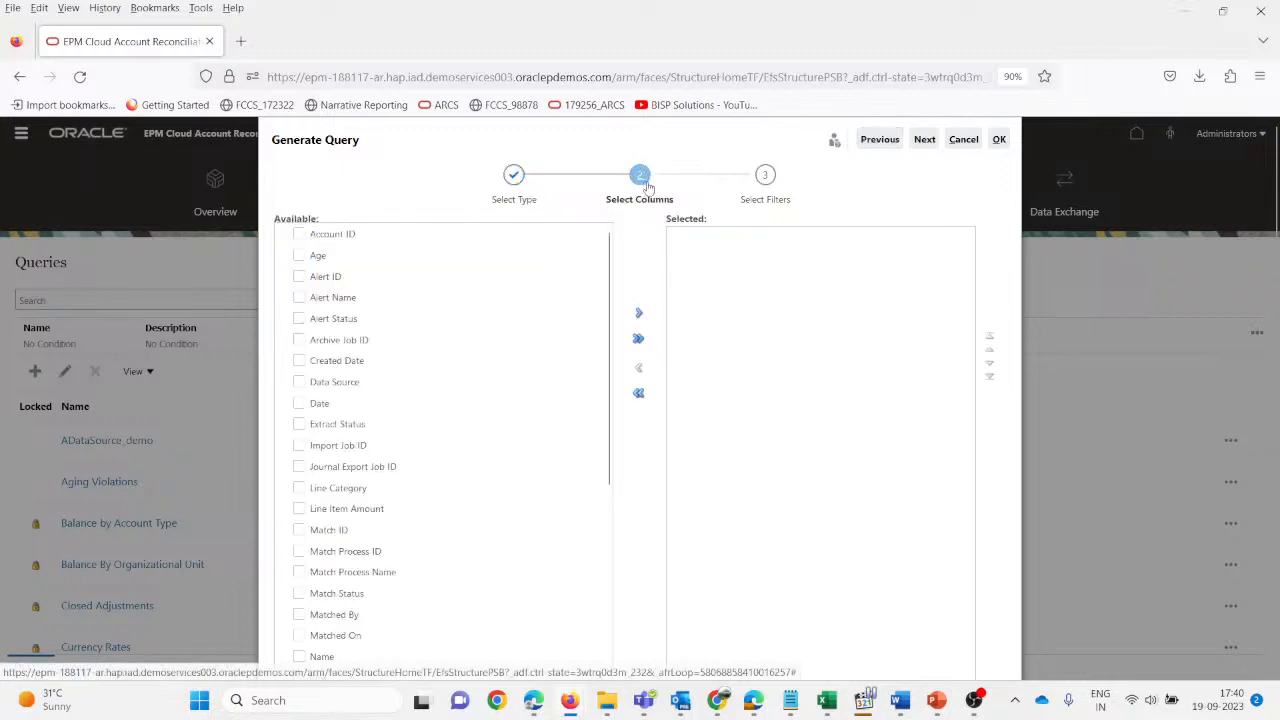
click(300, 234)
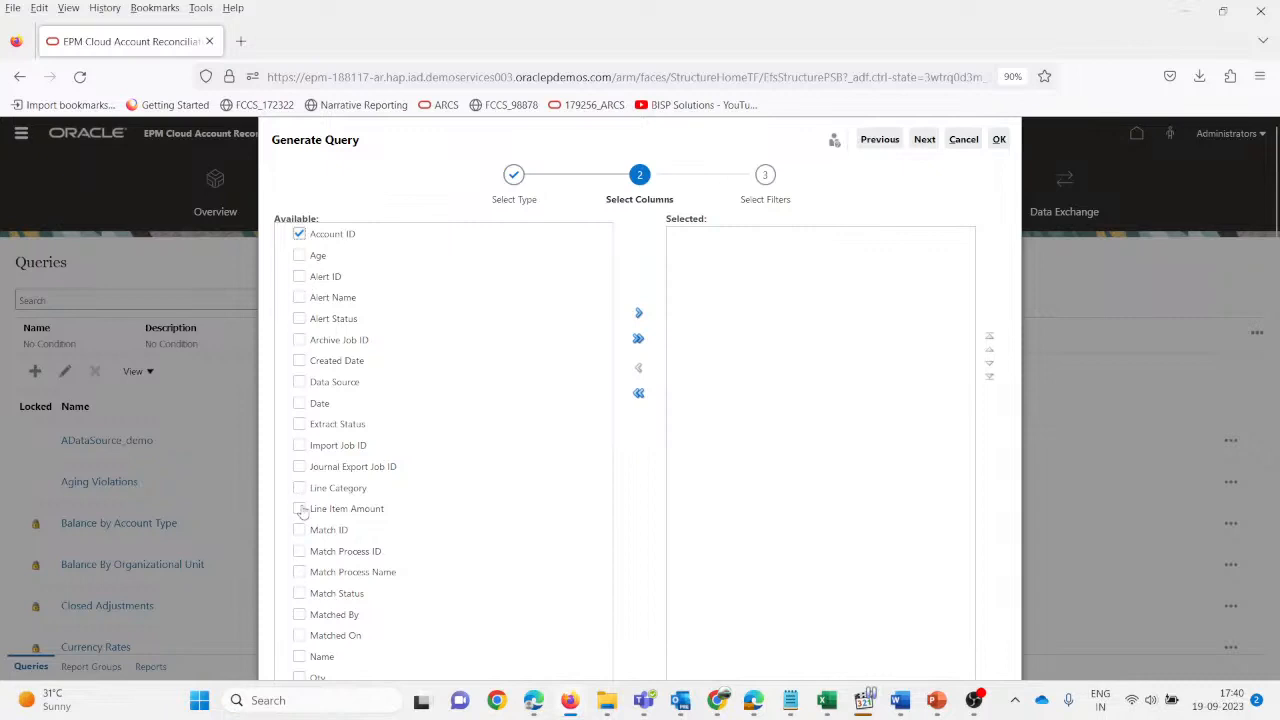
scroll(305, 511, down, 2)
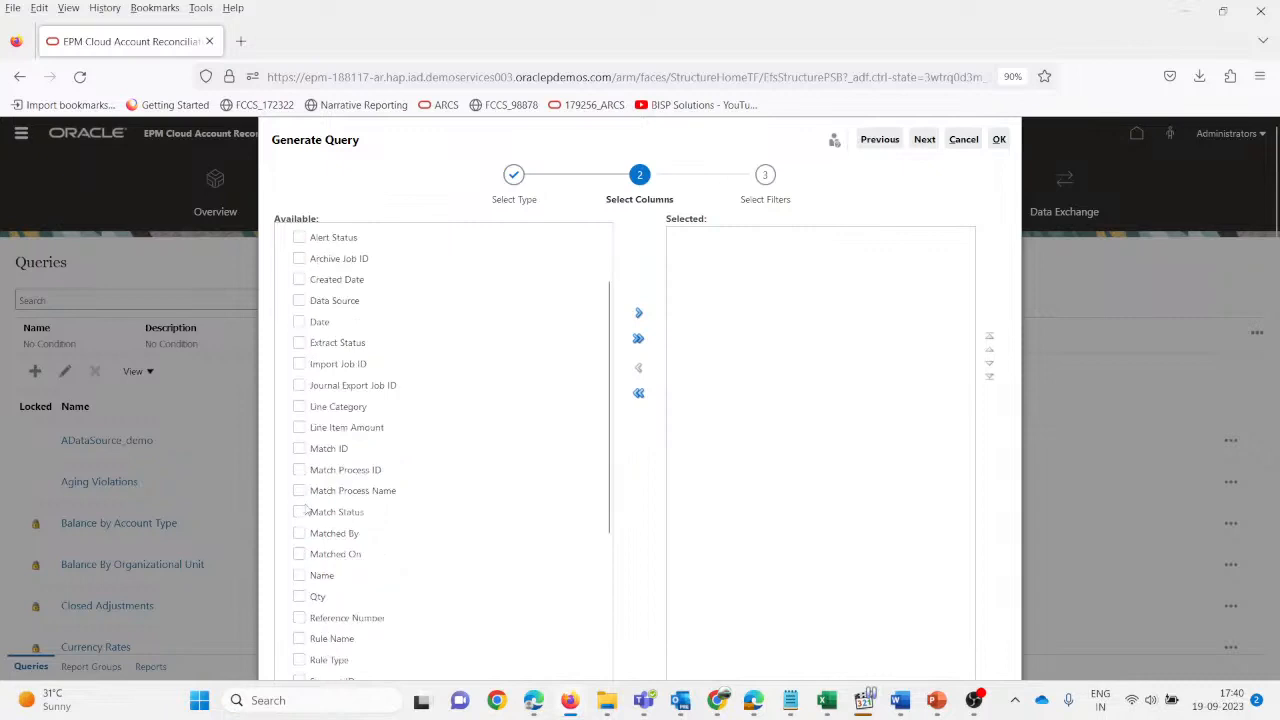
click(299, 449)
click(300, 470)
scroll(305, 476, down, 5)
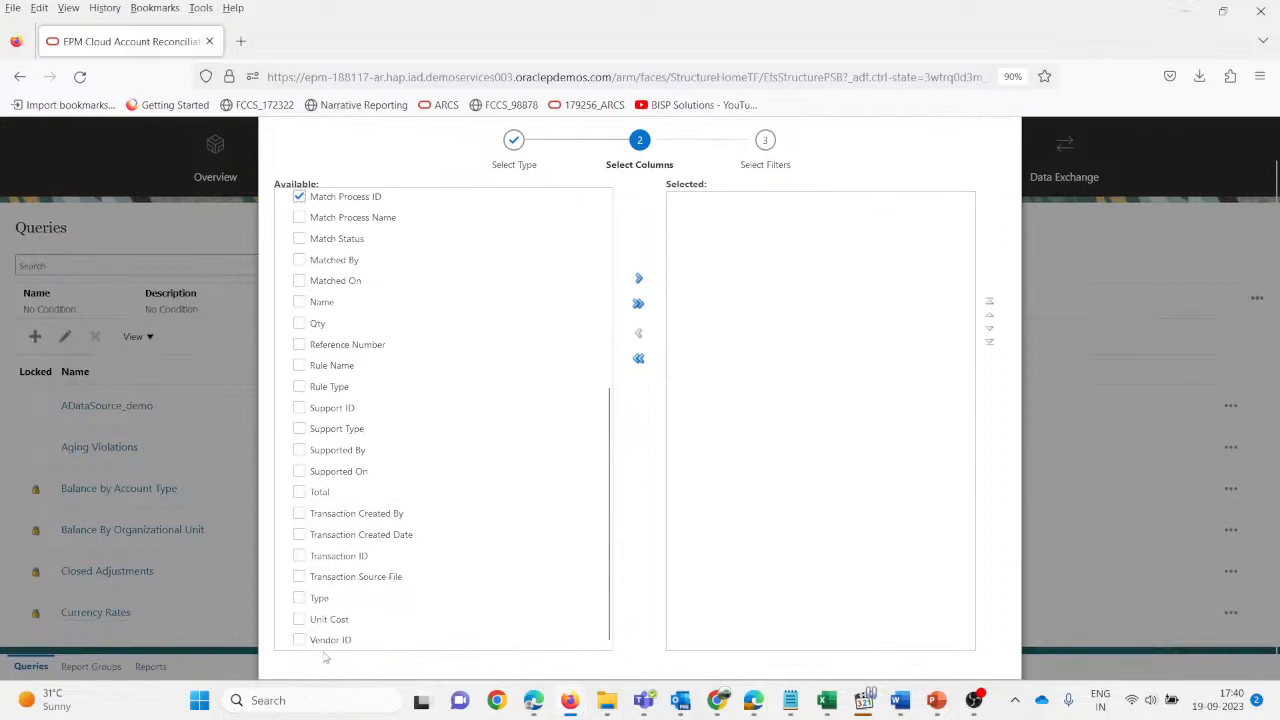
click(299, 598)
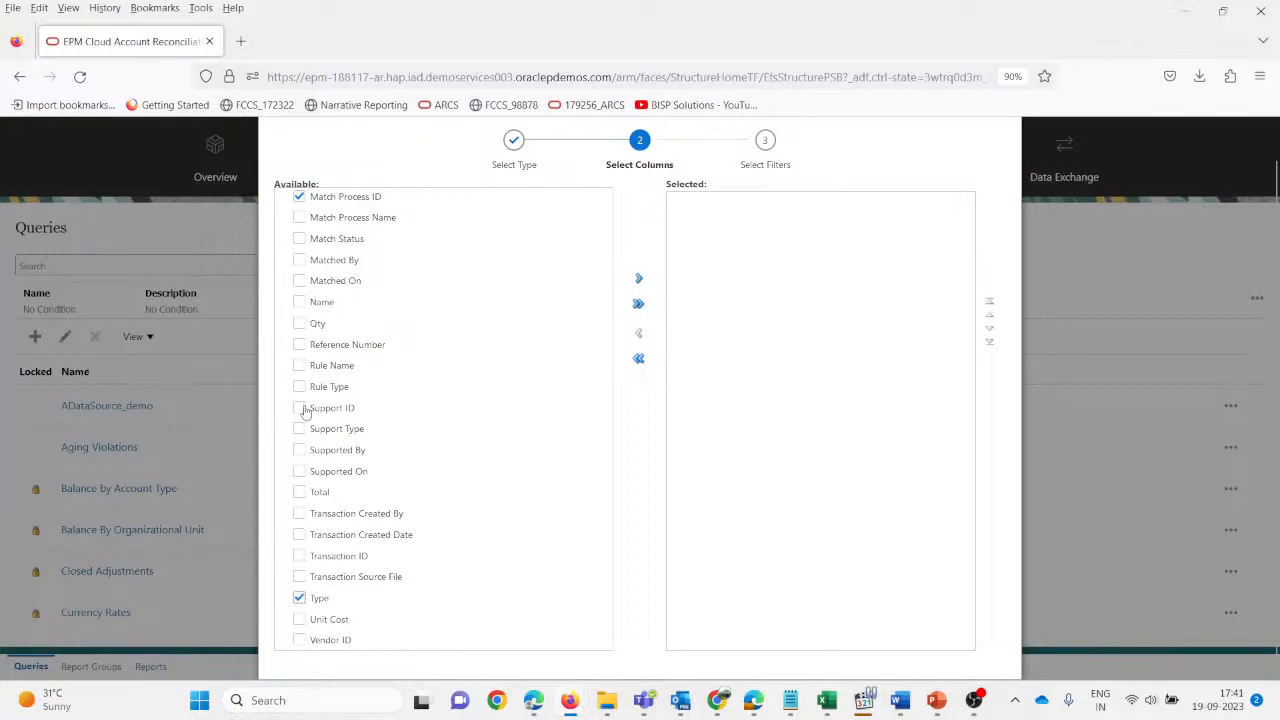
click(299, 301)
scroll(409, 346, up, 3)
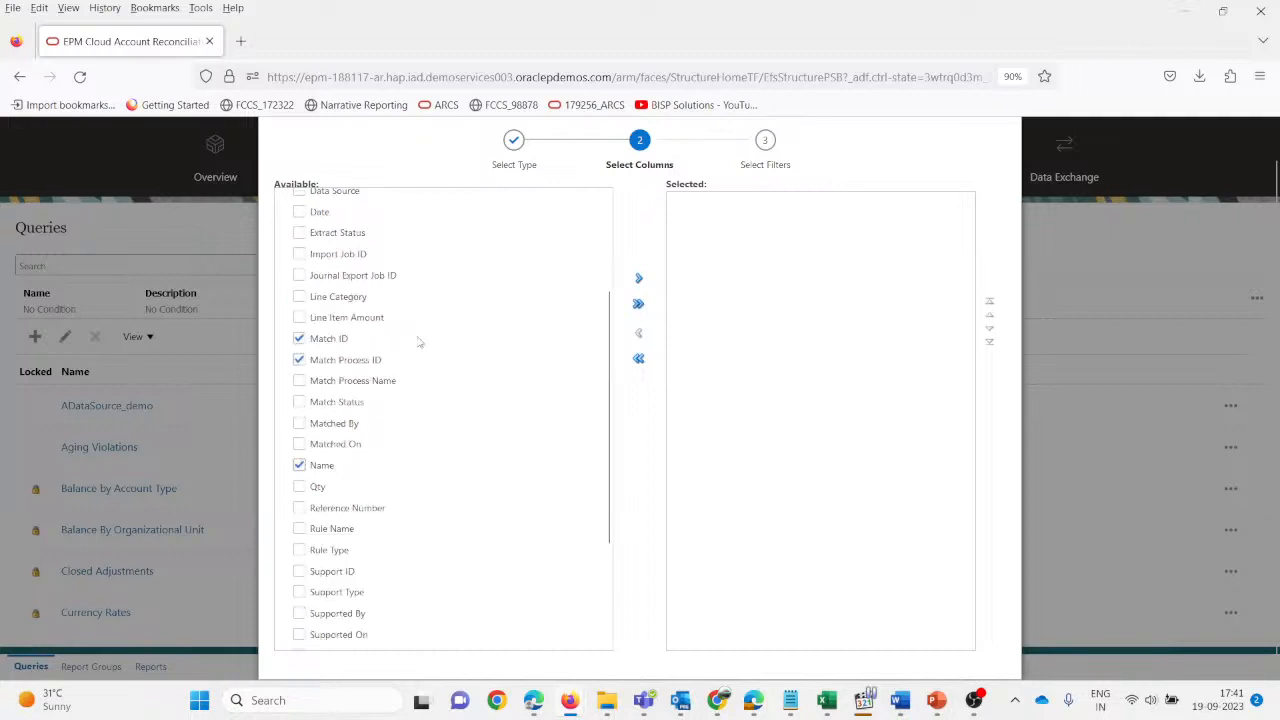
click(640, 282)
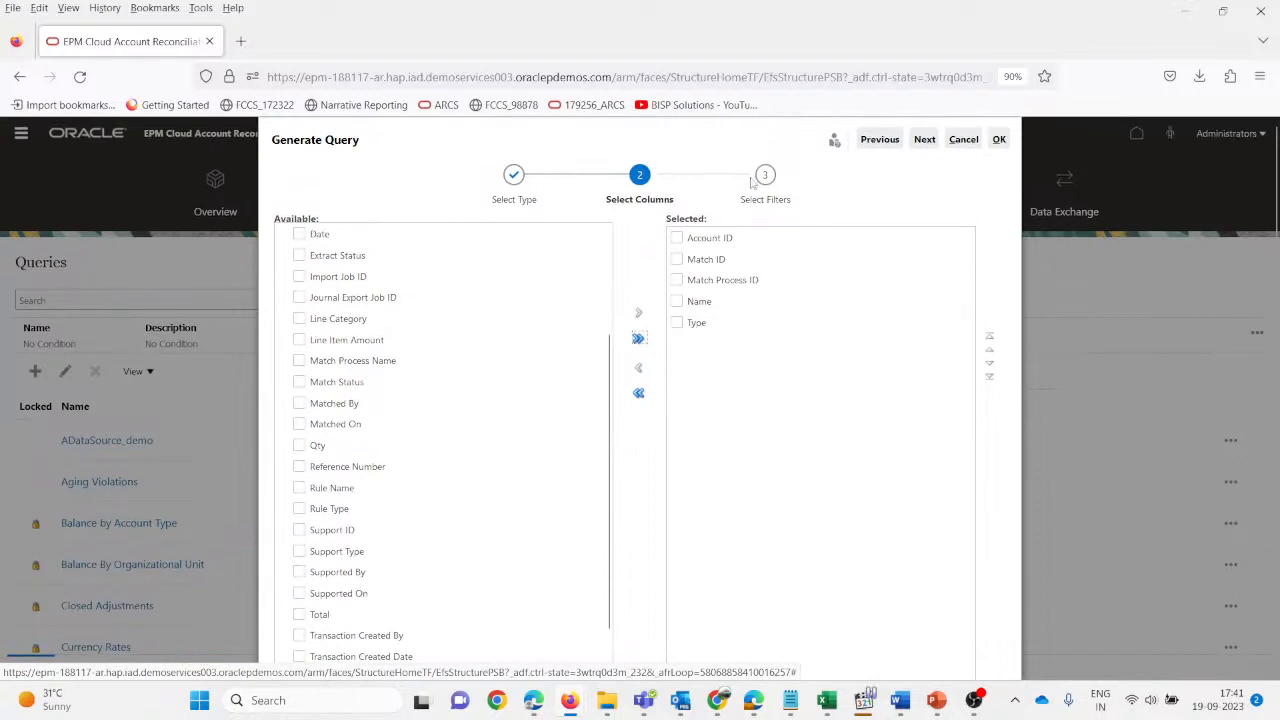
- Generate the query without any filter conditions, look over its SQL text and save it
click(767, 188)
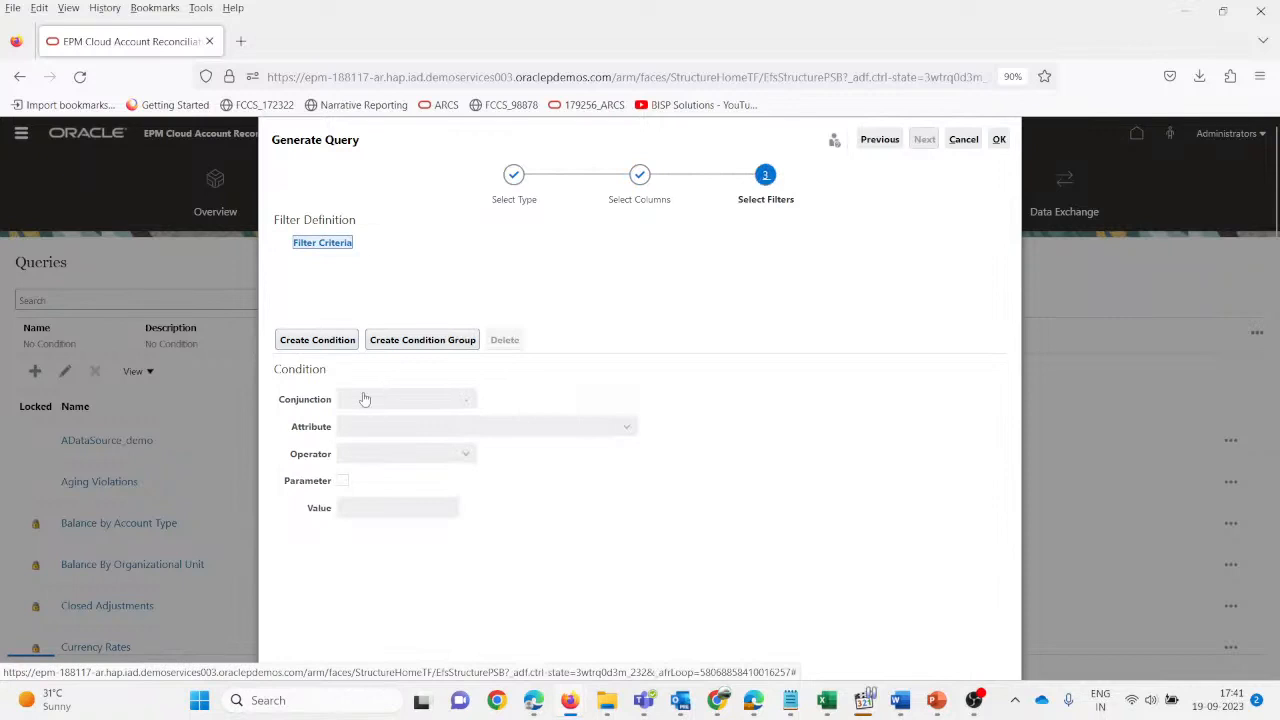
click(999, 140)
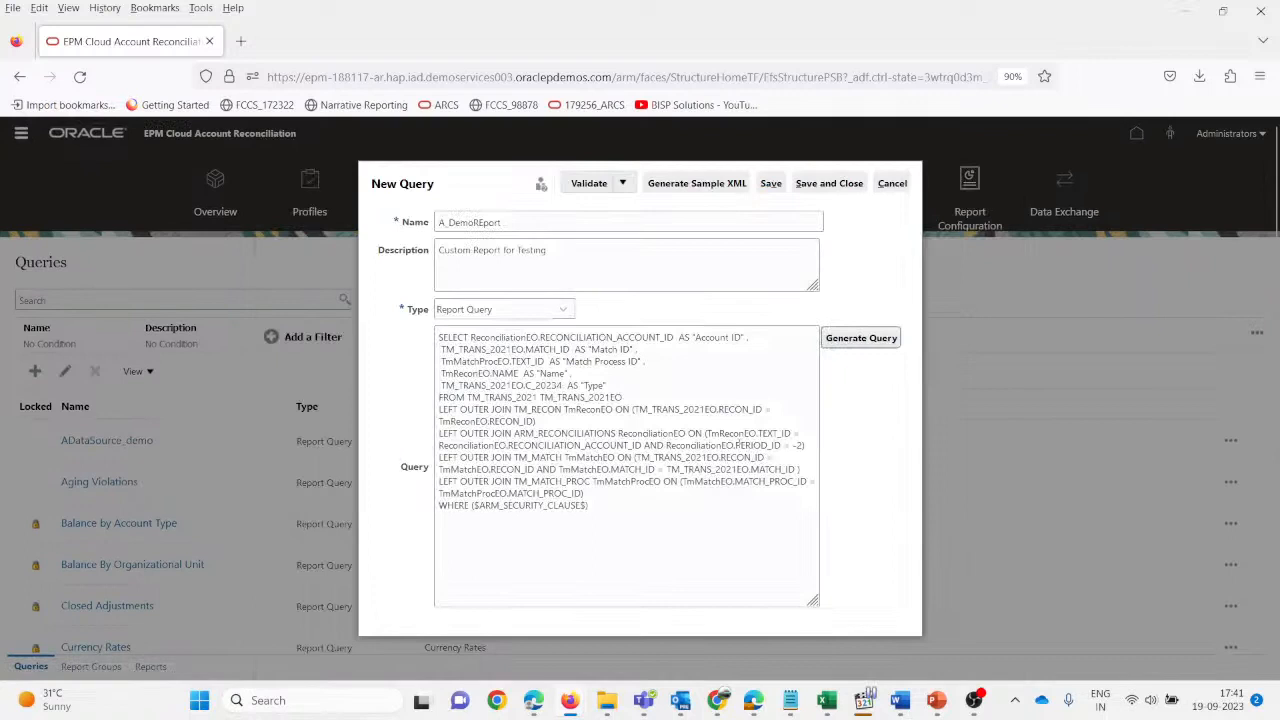
drag(640, 523, 440, 337)
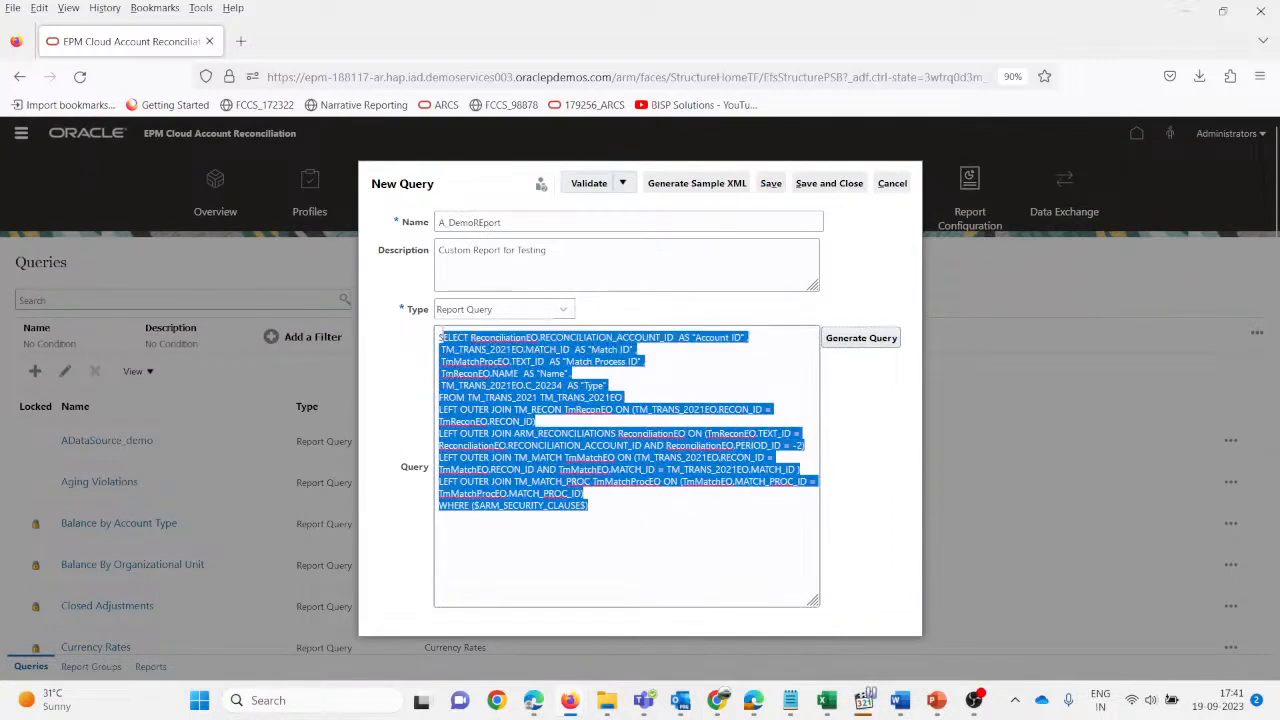
click(642, 553)
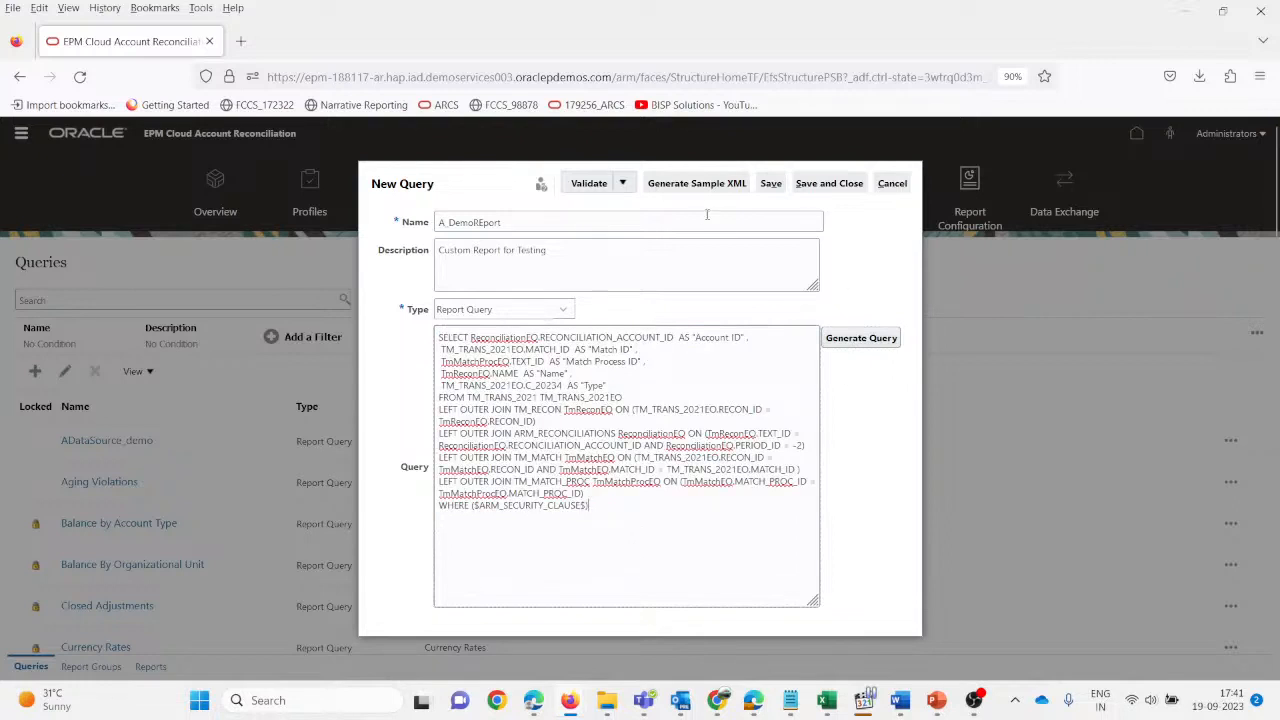
click(773, 185)
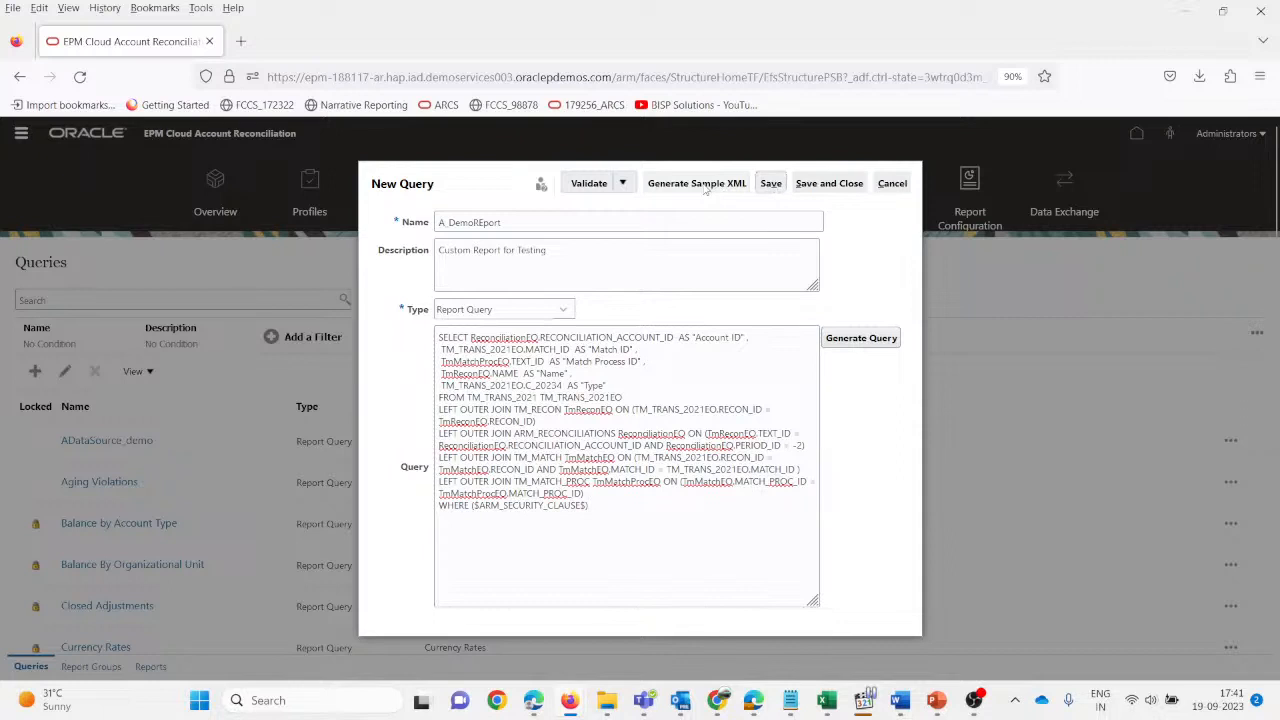
- Generate the query's sample XML and view the downloaded A_DemoREport.xml
click(705, 187)
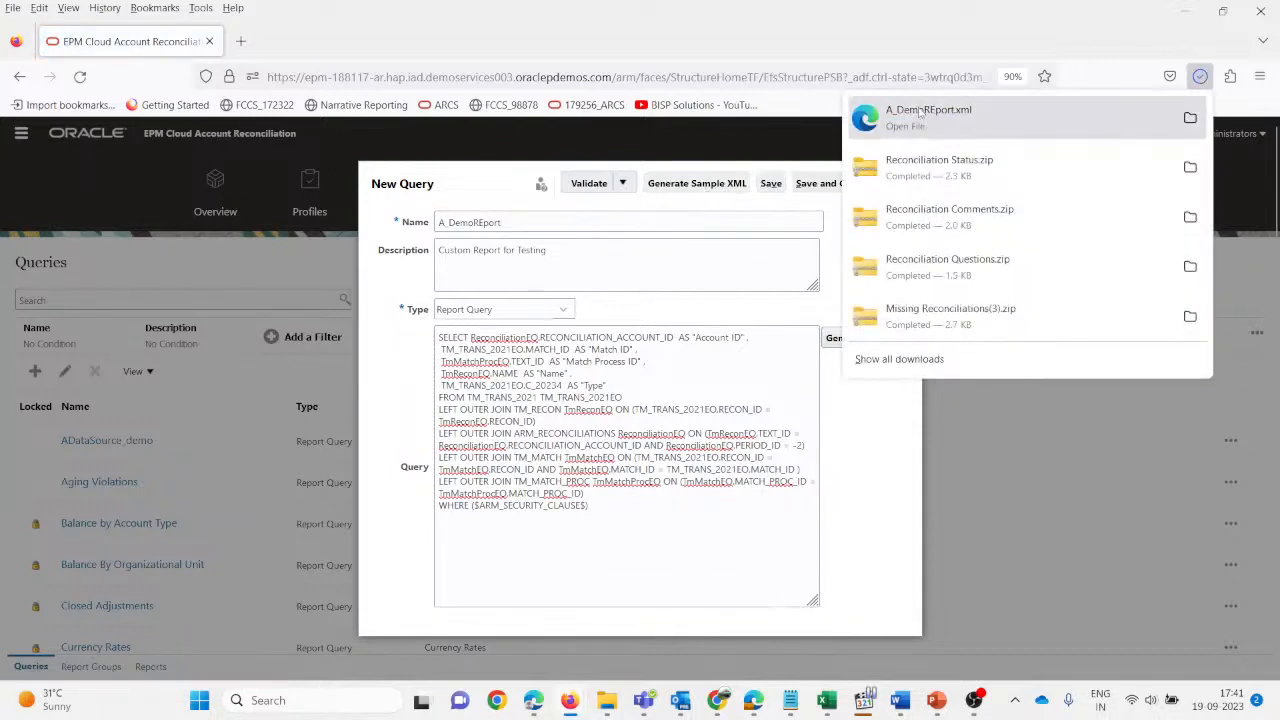
click(920, 114)
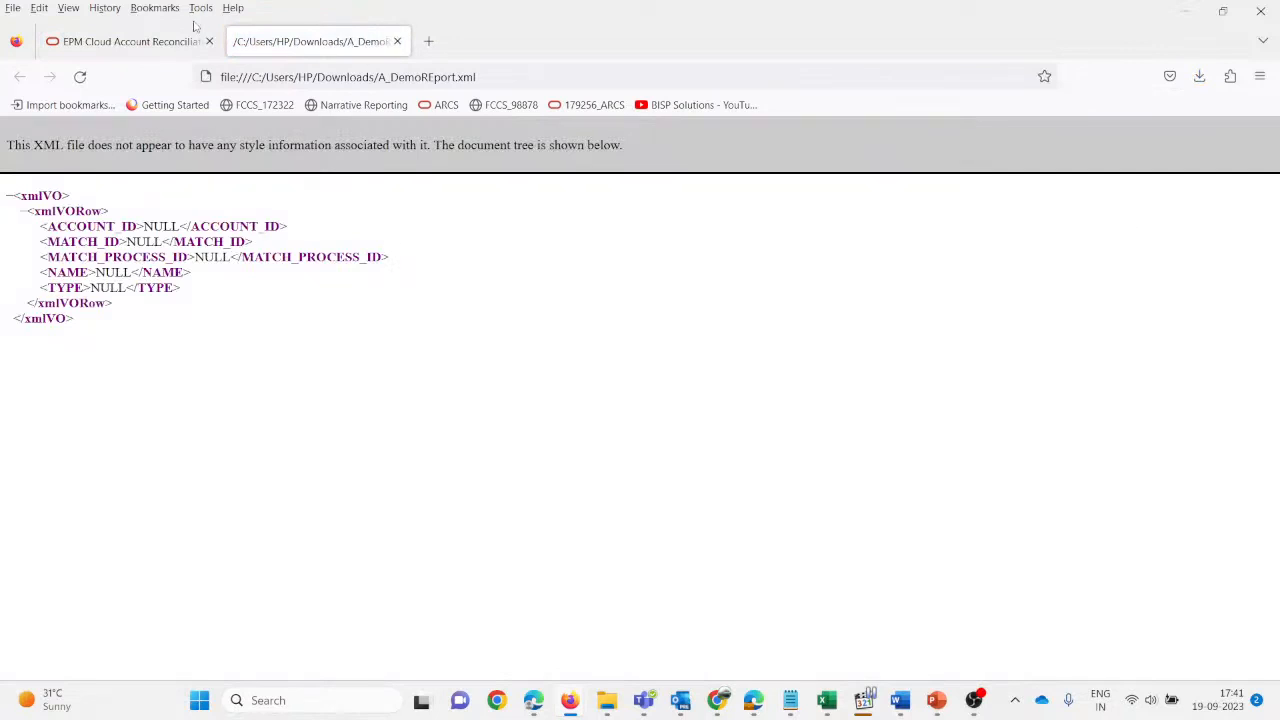
click(145, 45)
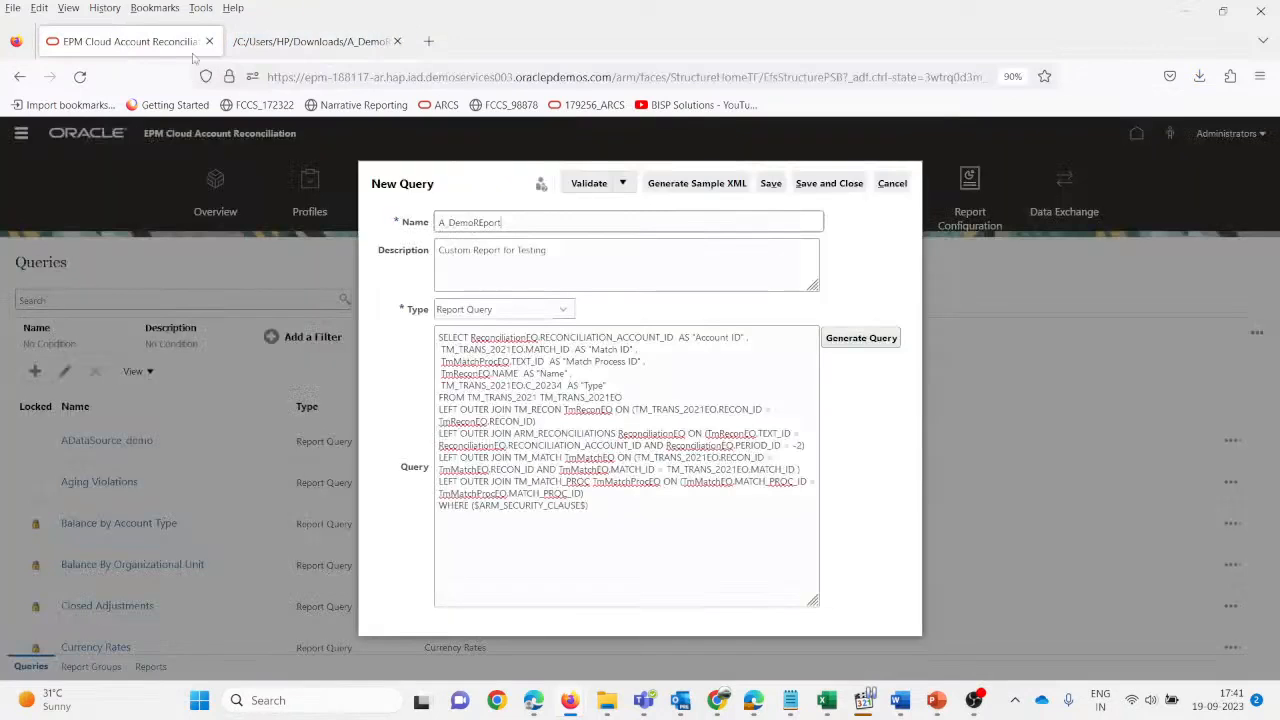
- Recheck the sample XML file against the New Query form, and save and close the query
click(278, 42)
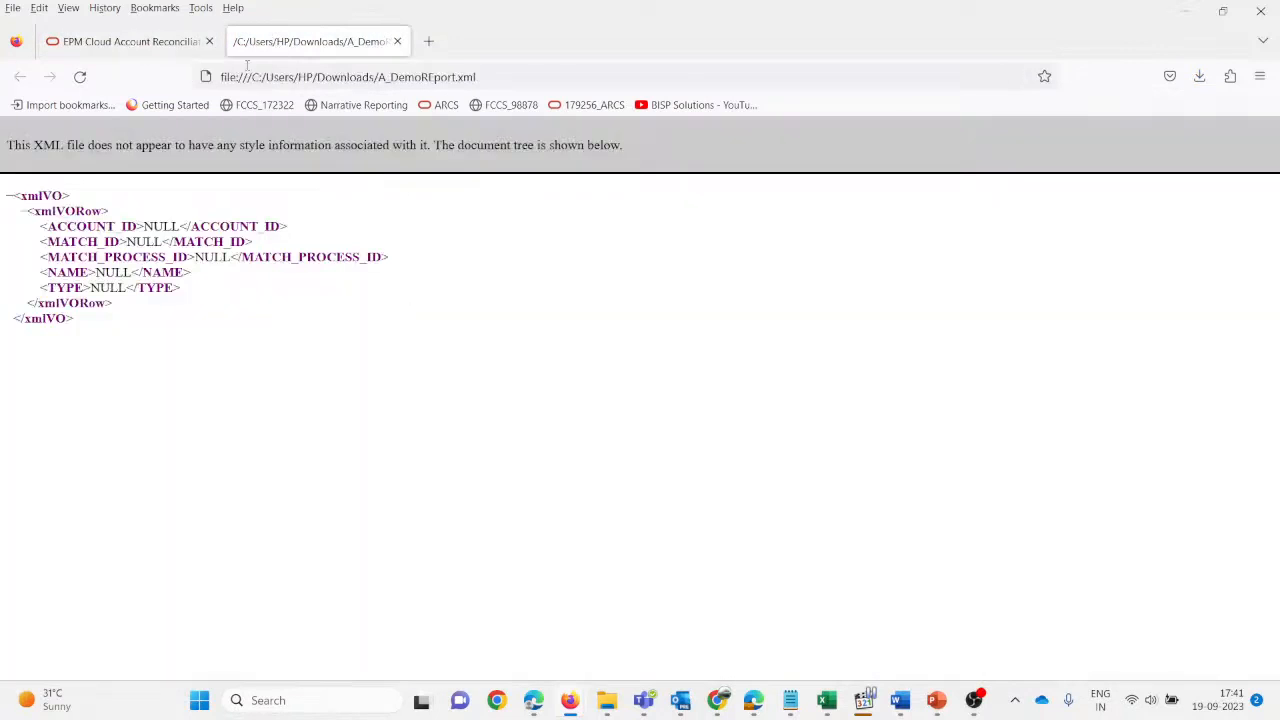
click(86, 36)
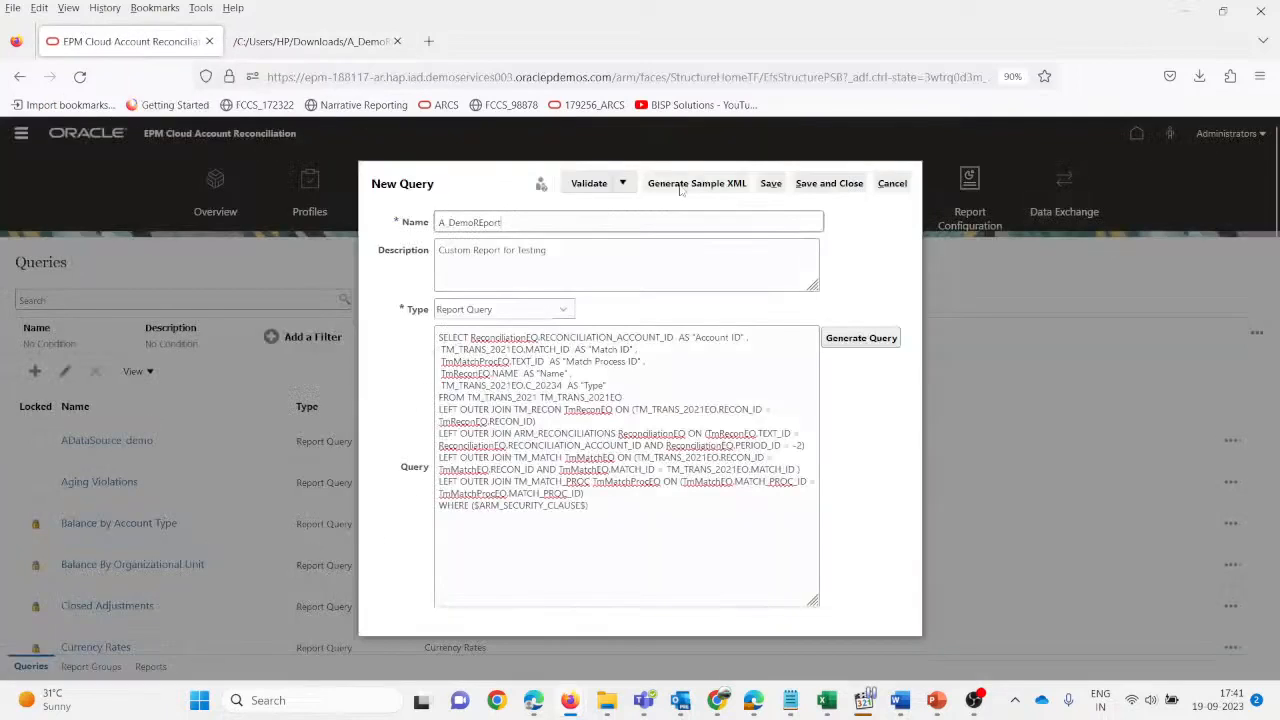
click(303, 41)
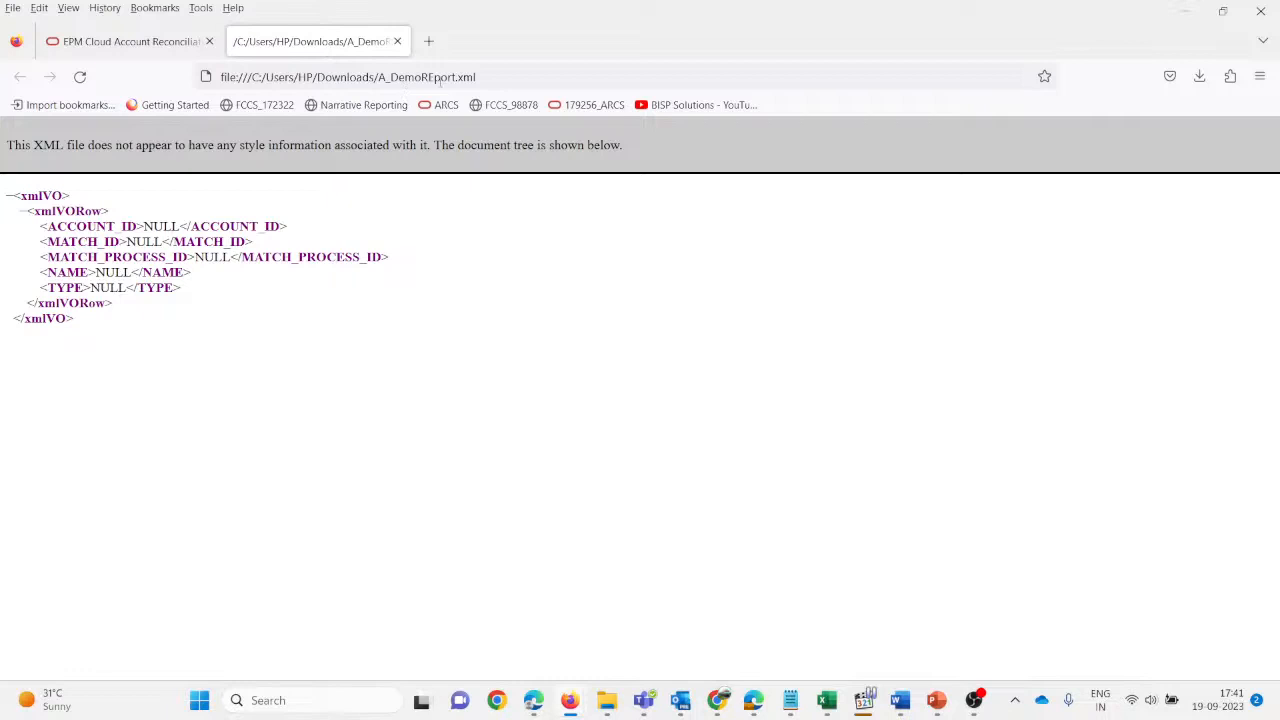
click(130, 41)
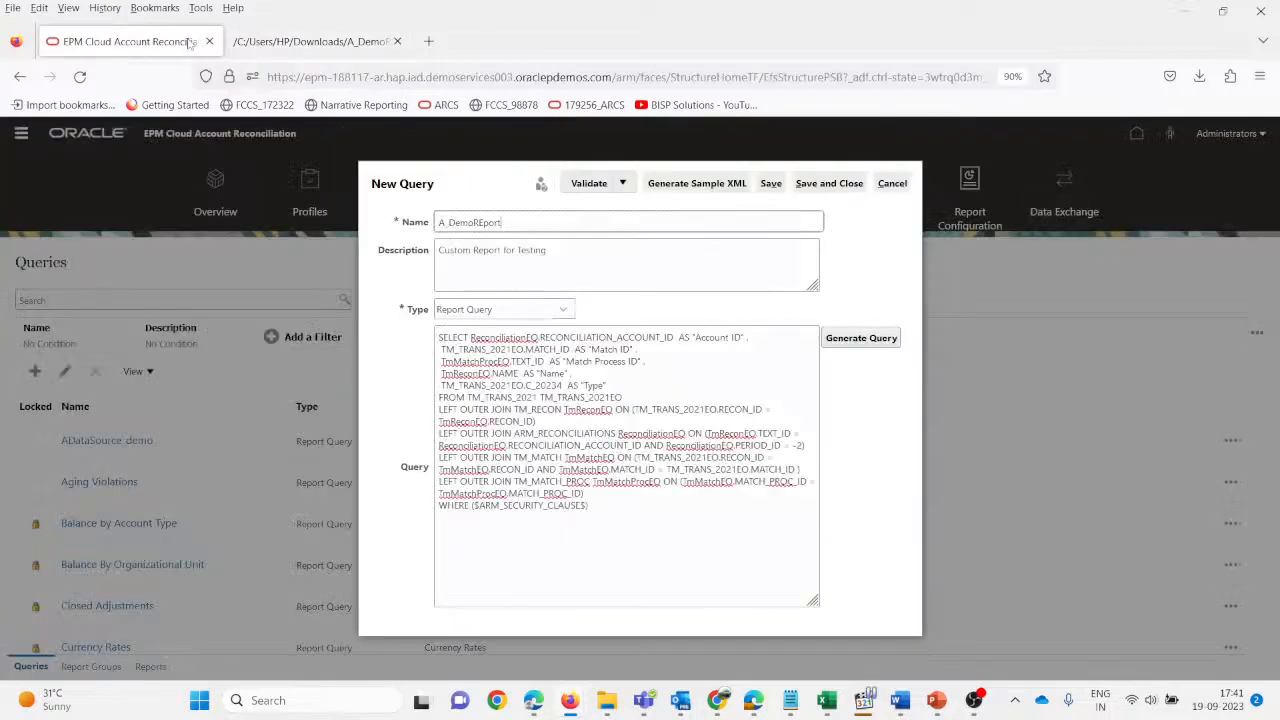
click(826, 184)
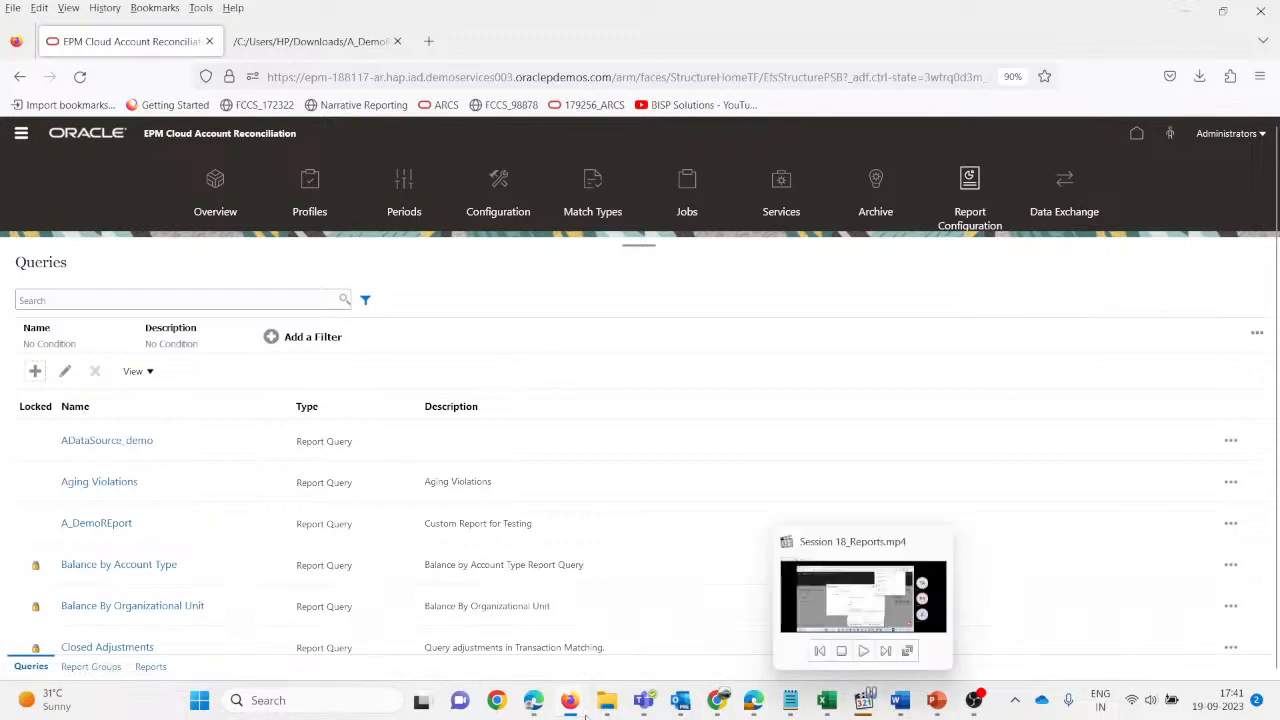
- Switch to File Explorer and locate the A_DemoREport file in the Downloads folder, previewing its contents
mouse_move(590, 705)
click(470, 633)
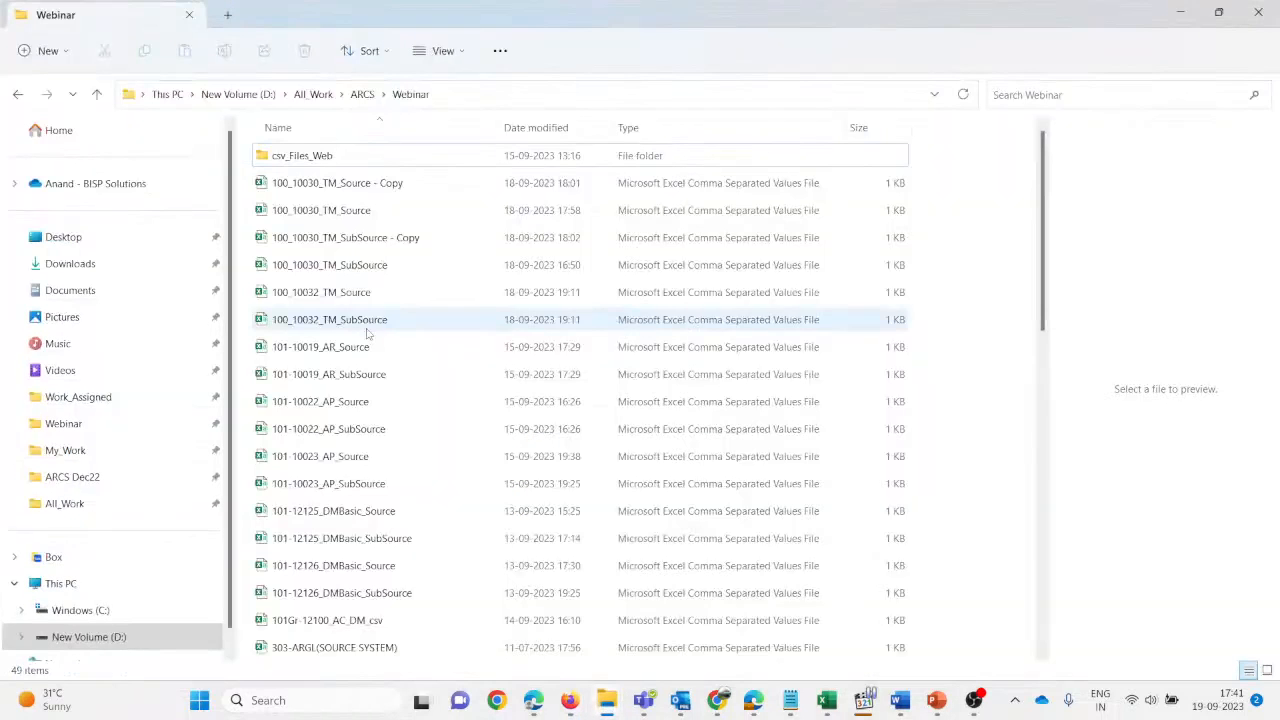
click(783, 640)
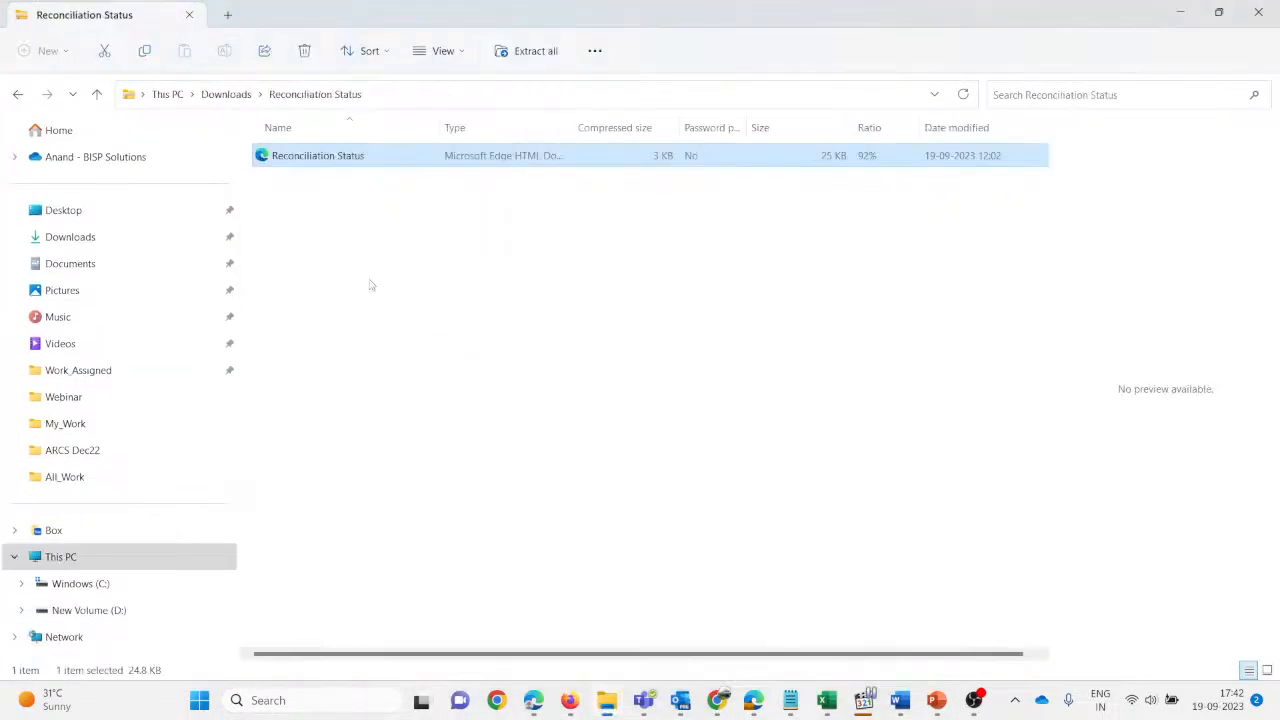
click(226, 94)
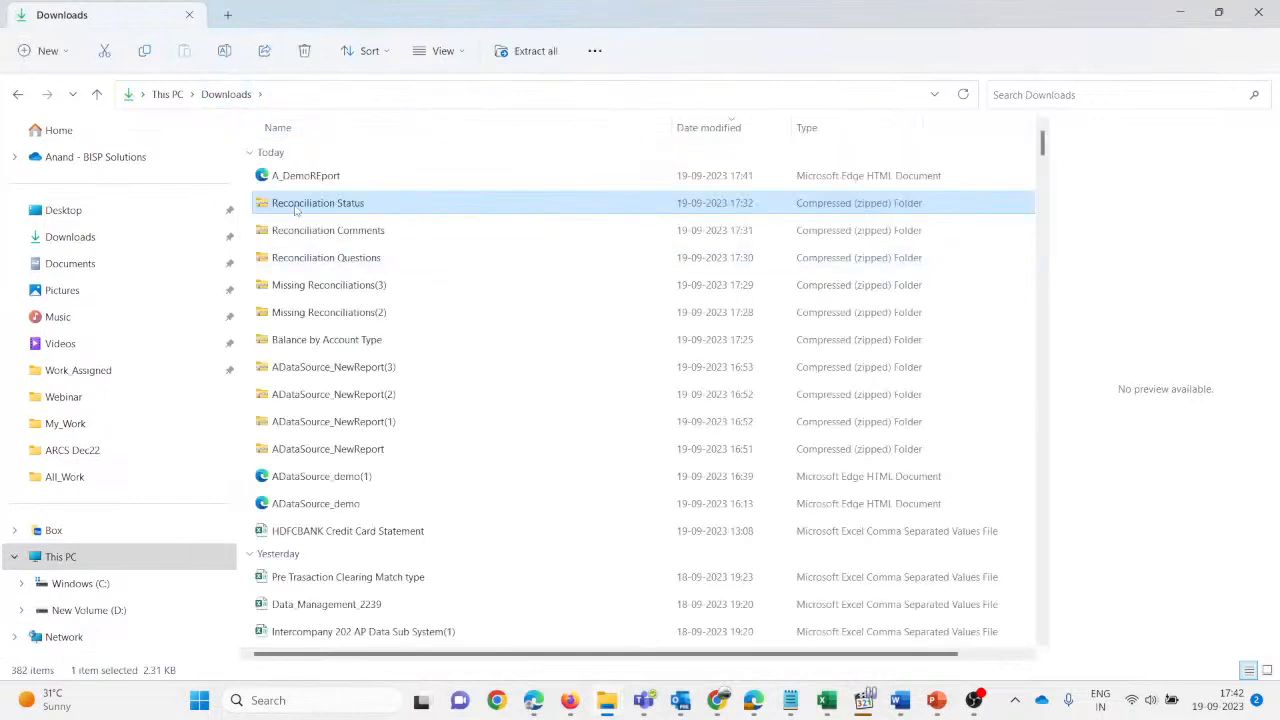
click(315, 178)
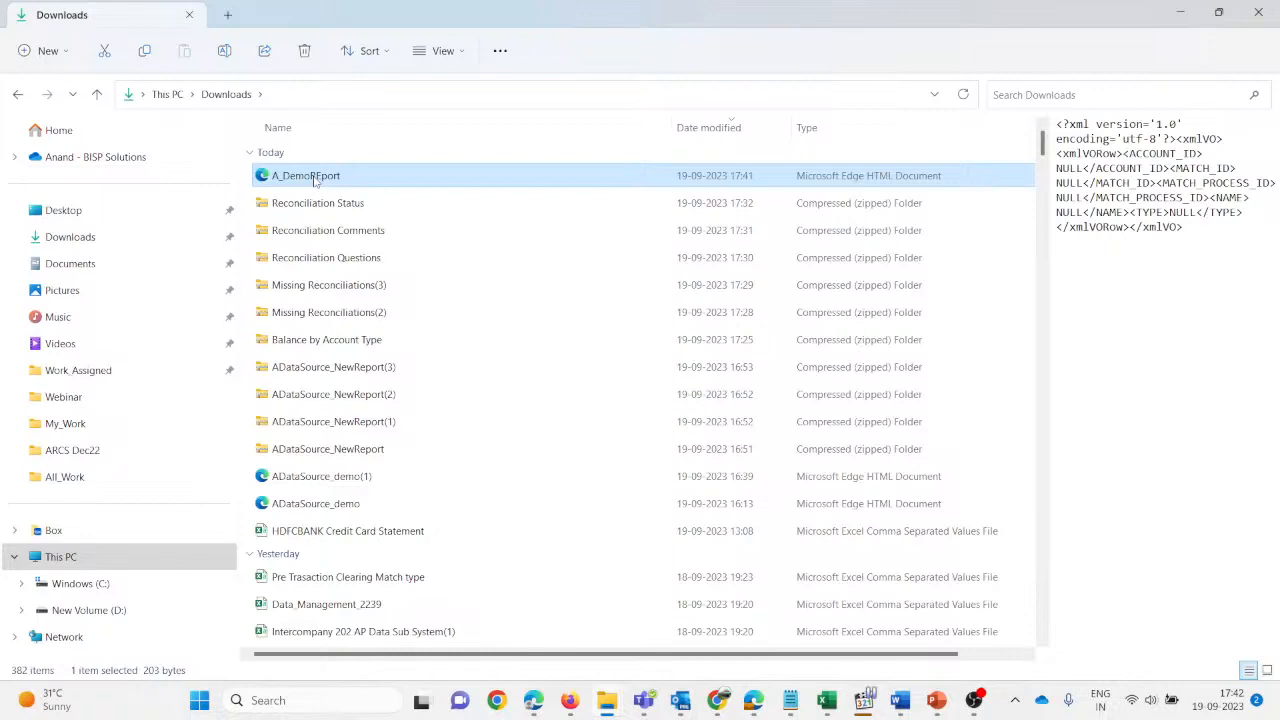
- Switch to the BI_Report-RTF document in Word and delete its major/minor table
click(907, 713)
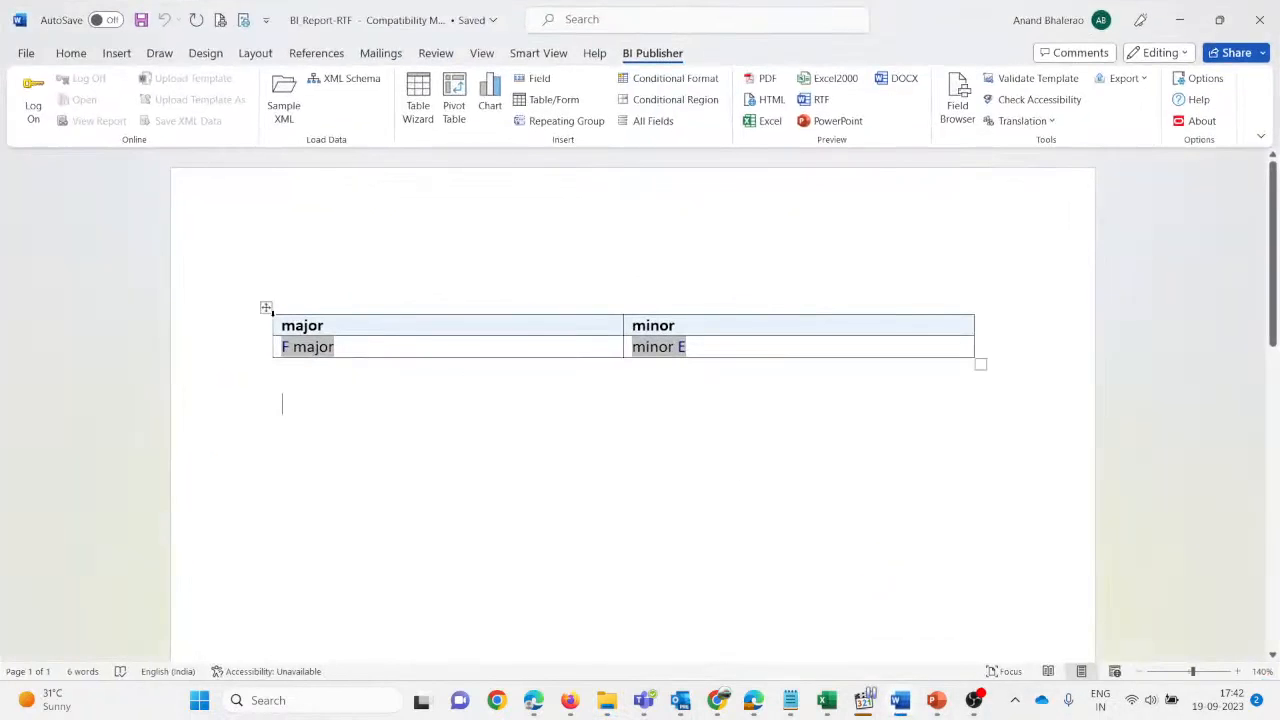
click(266, 308)
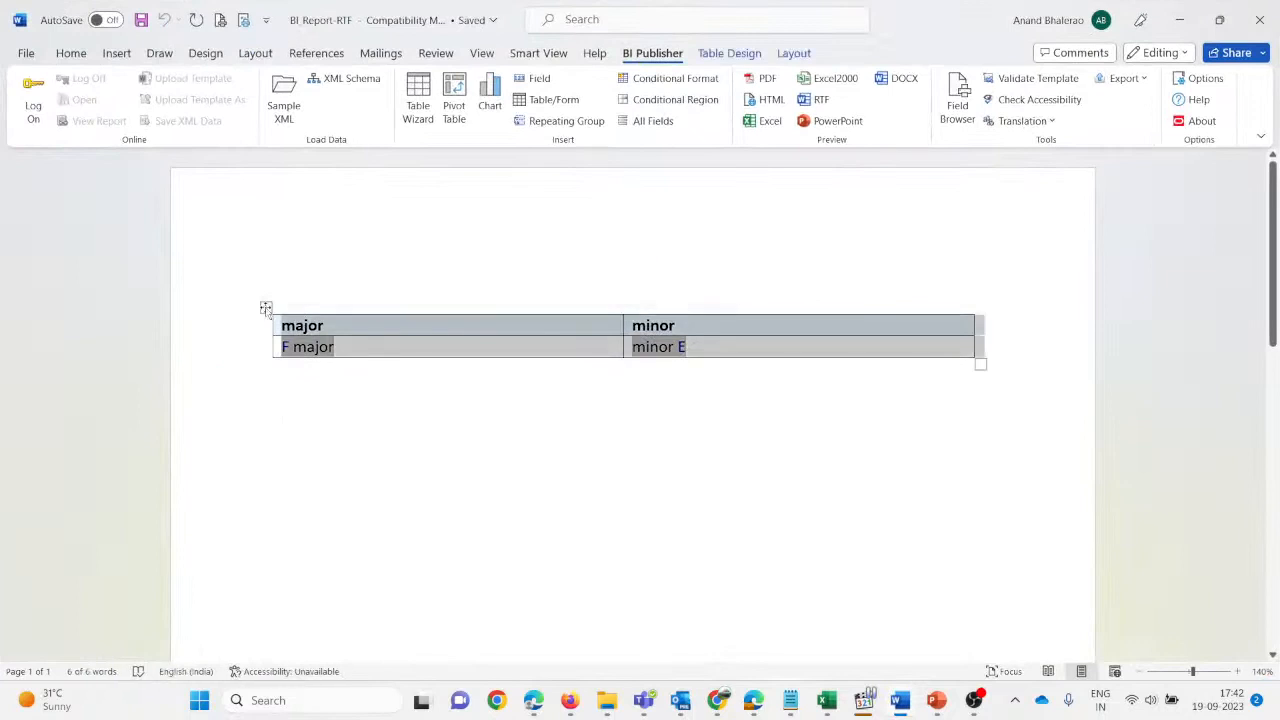
key(Delete)
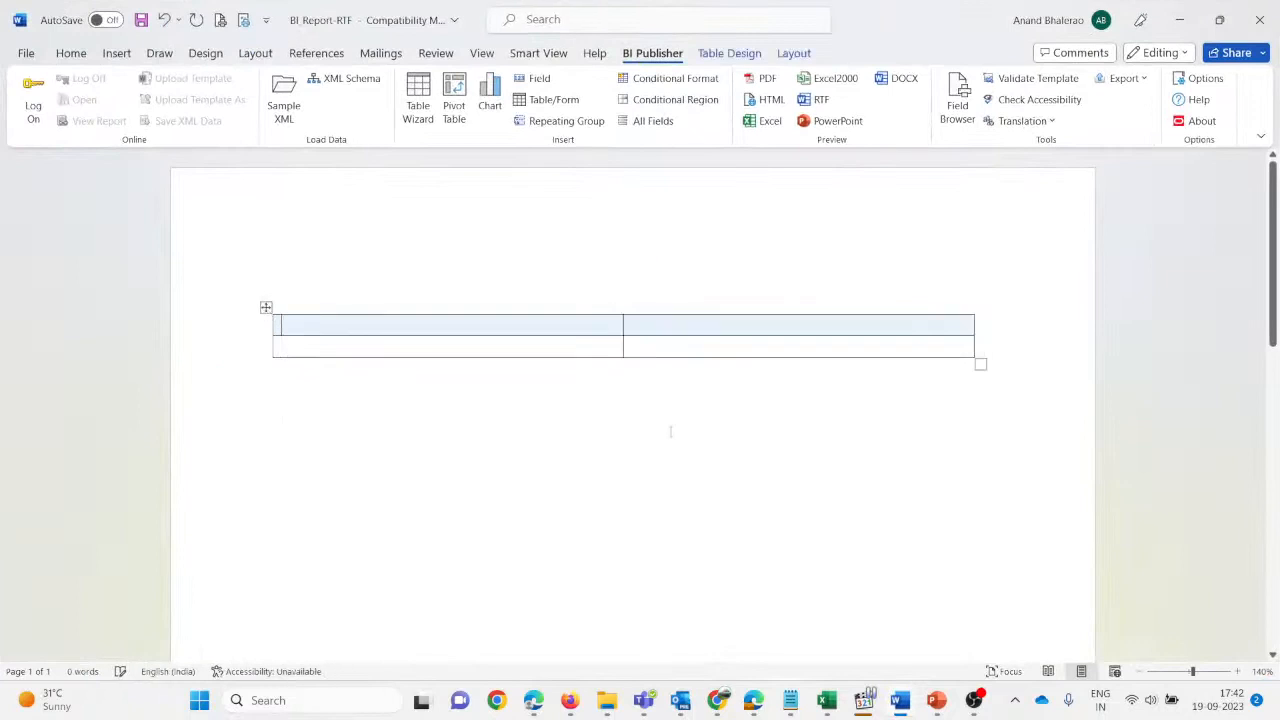
click(266, 309)
key(BackSpace)
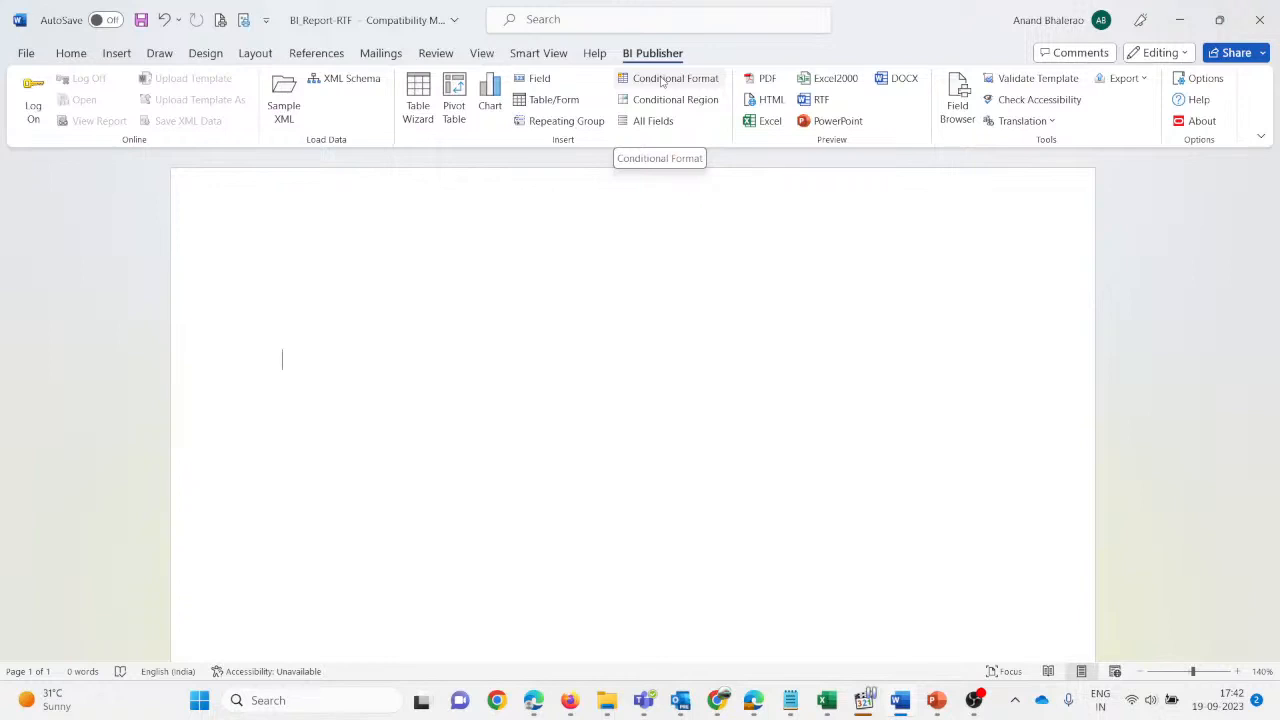
- Switch to Account Reconciliation in Firefox, locate the Download option among its settings and actions, and return to Word
mouse_move(569, 703)
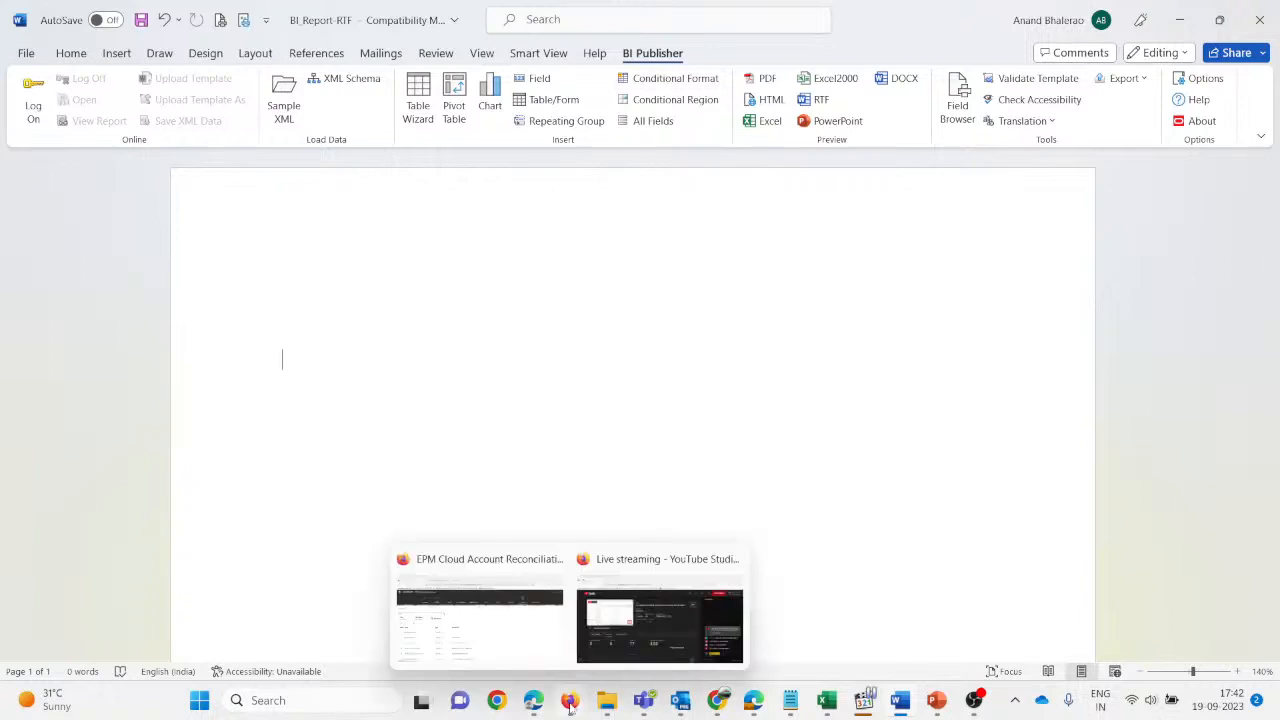
click(511, 641)
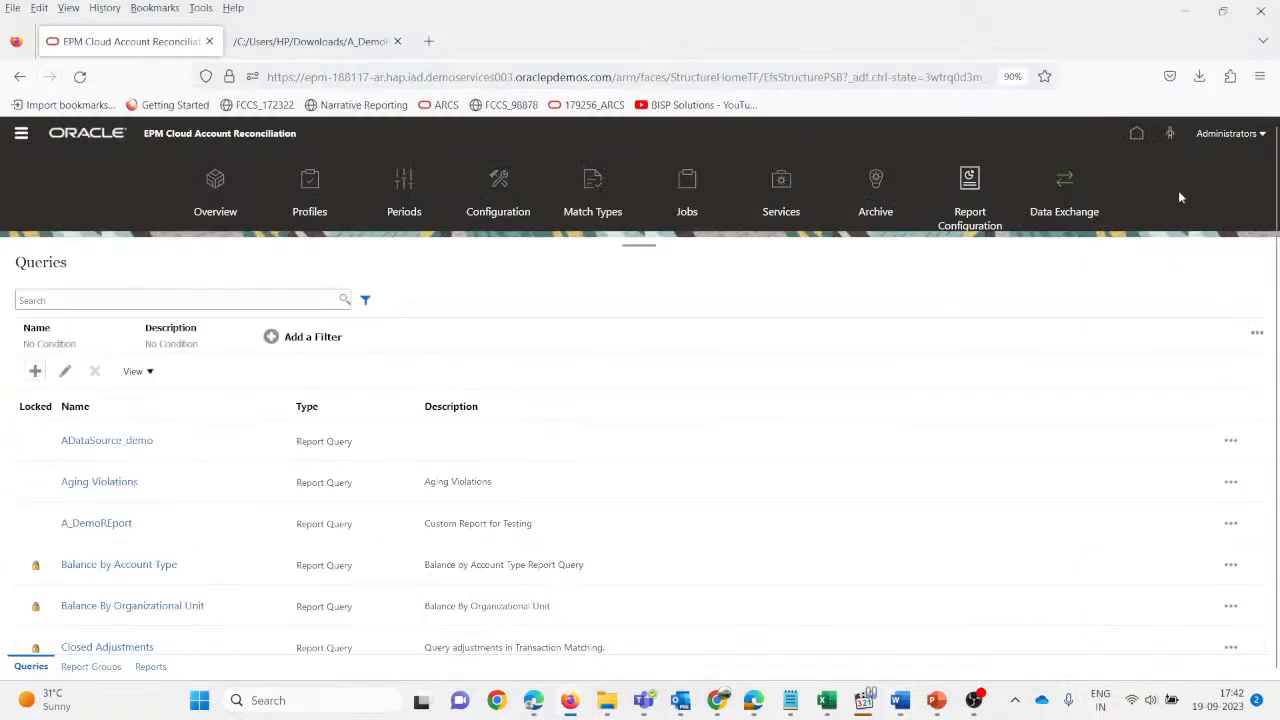
click(1260, 134)
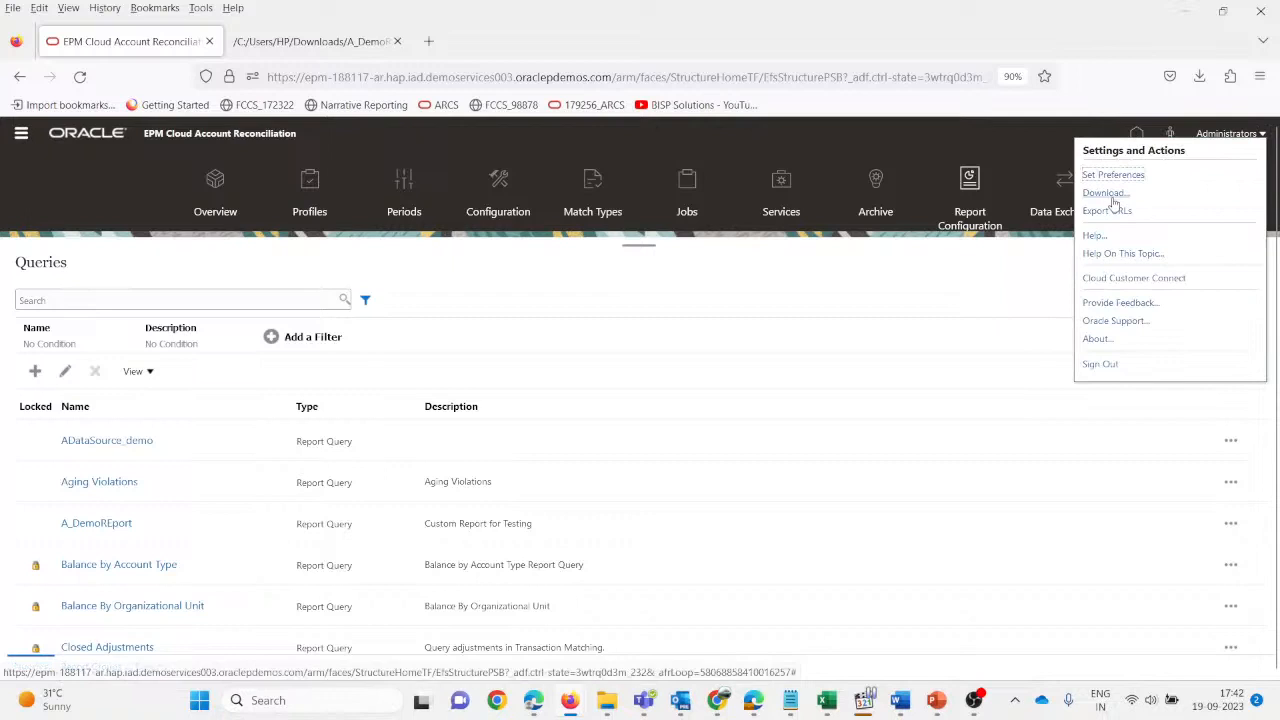
key(alt+Tab)
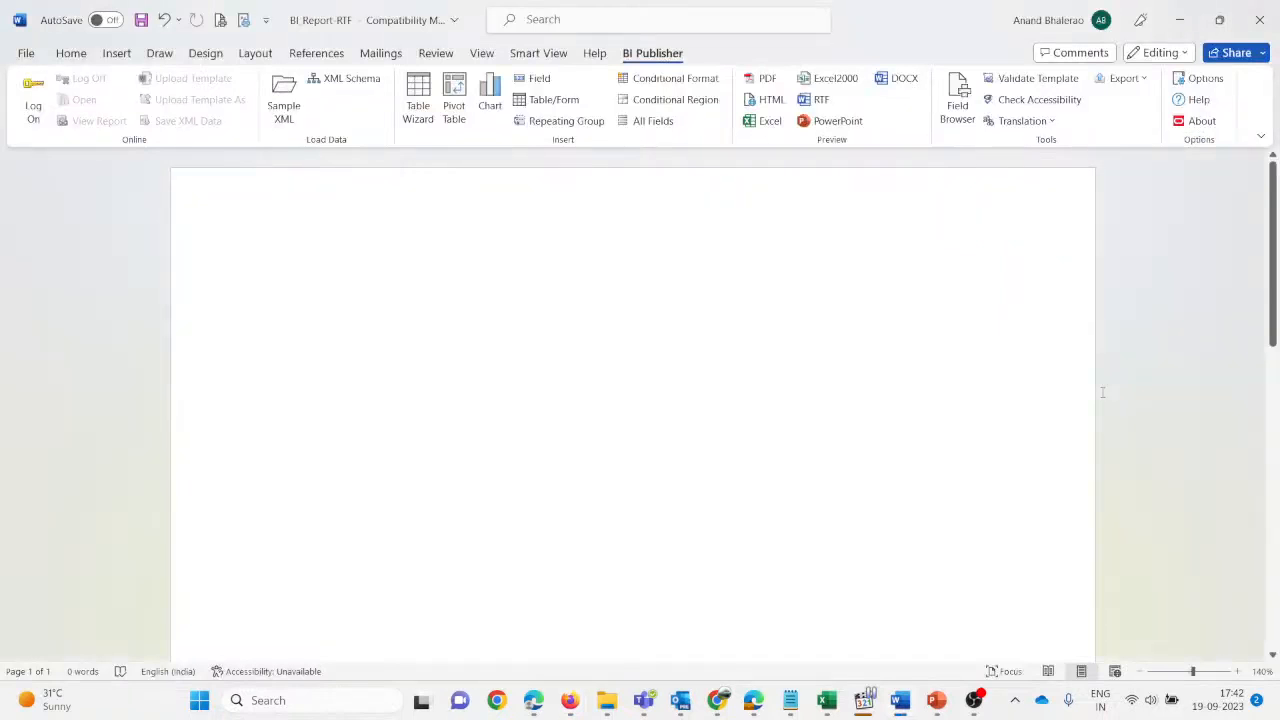
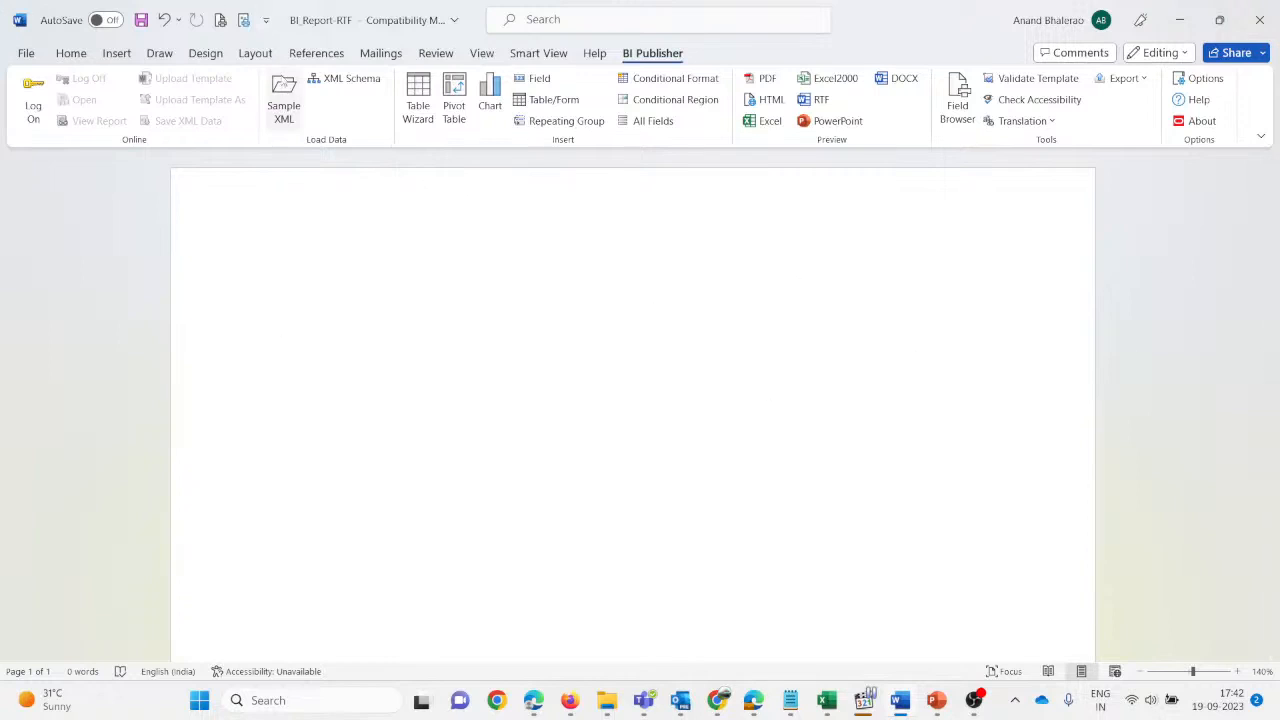
- Load the A_DemoREport.xml file from the Downloads folder into the document as BI Publisher sample XML data
key(alt)
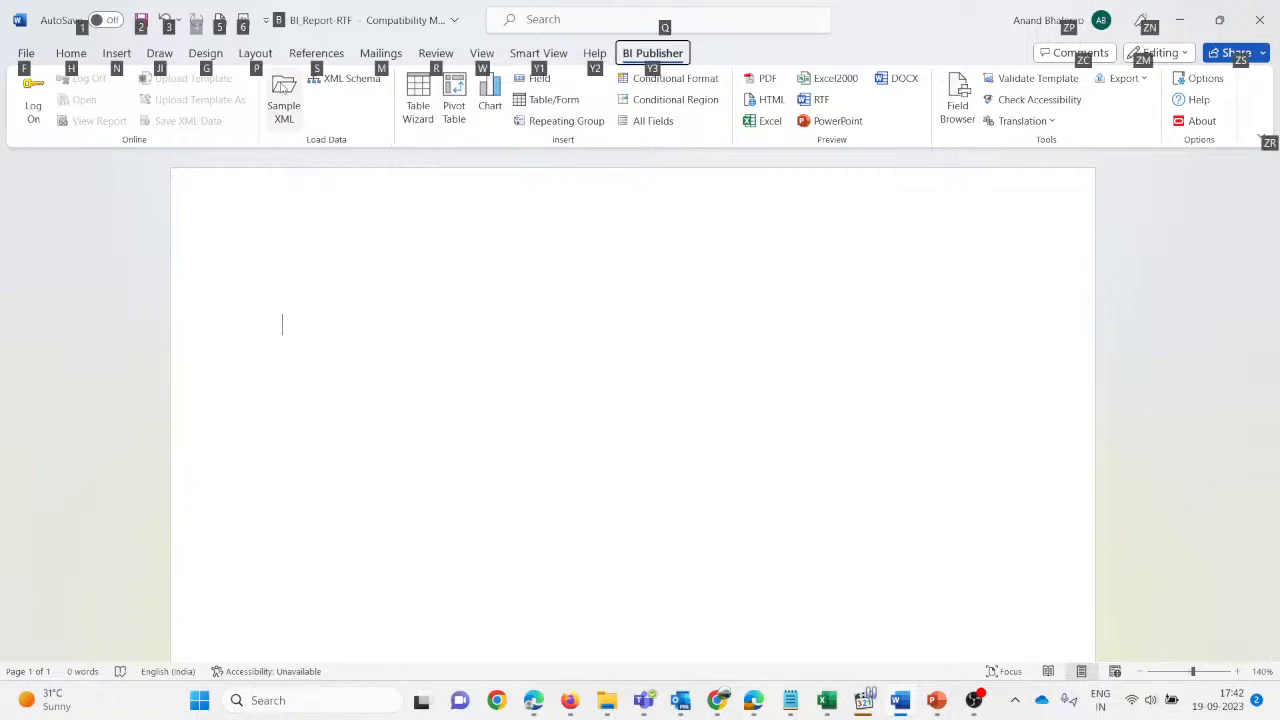
click(357, 272)
click(287, 92)
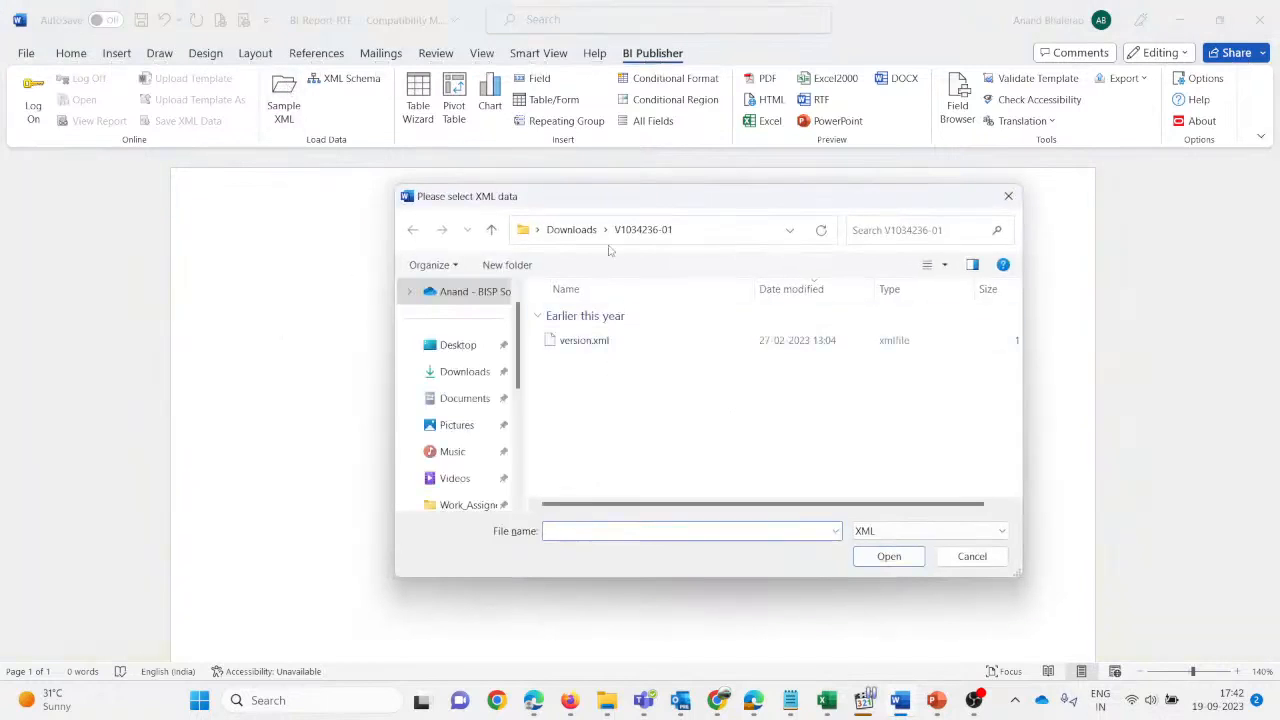
click(466, 378)
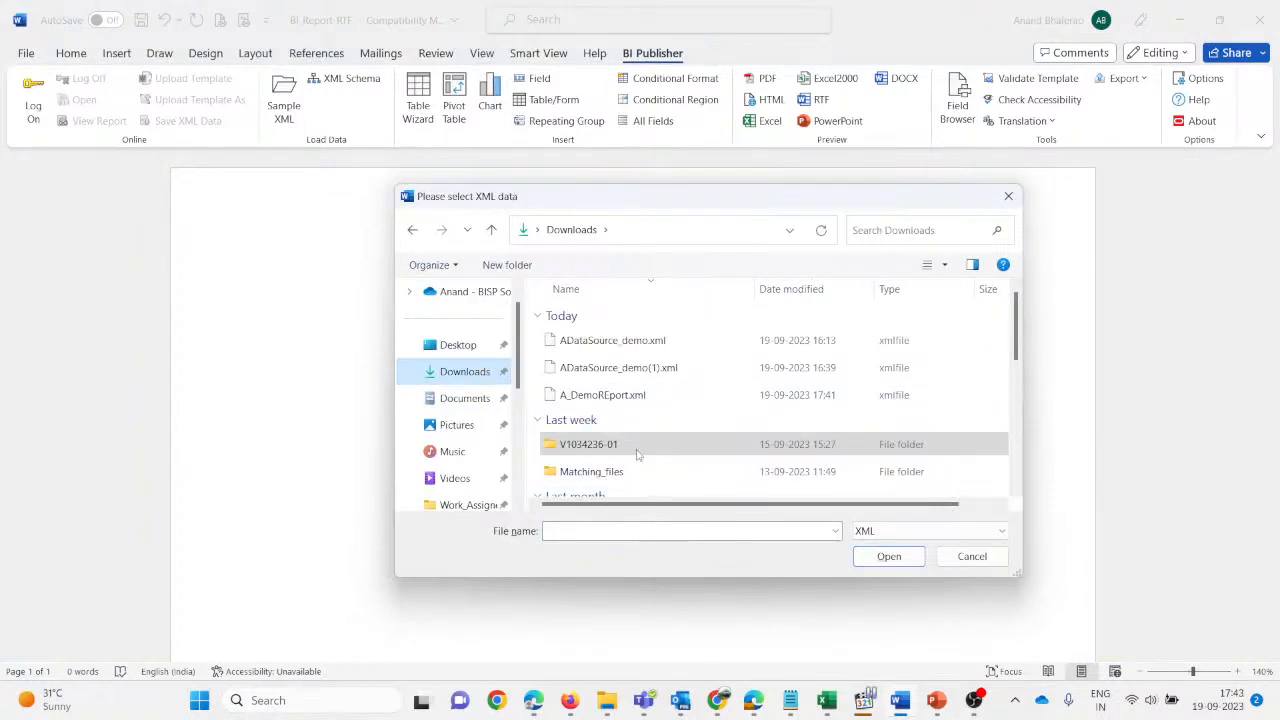
click(595, 345)
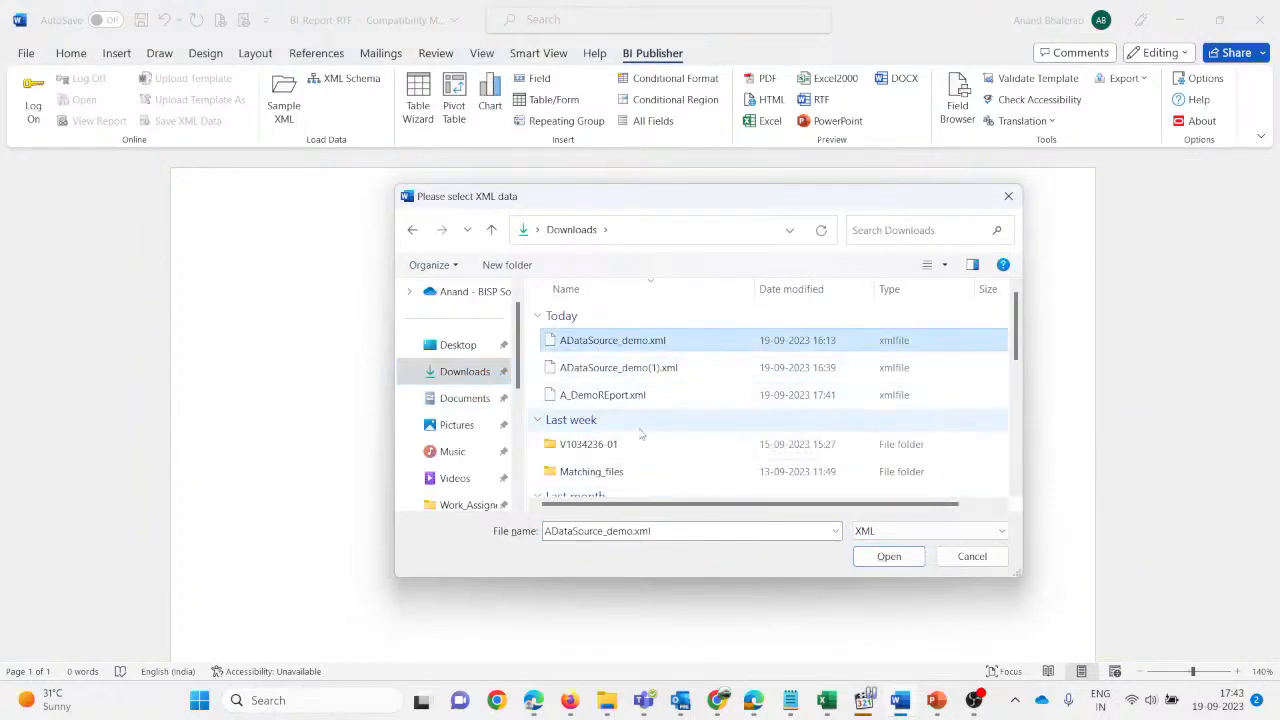
click(620, 395)
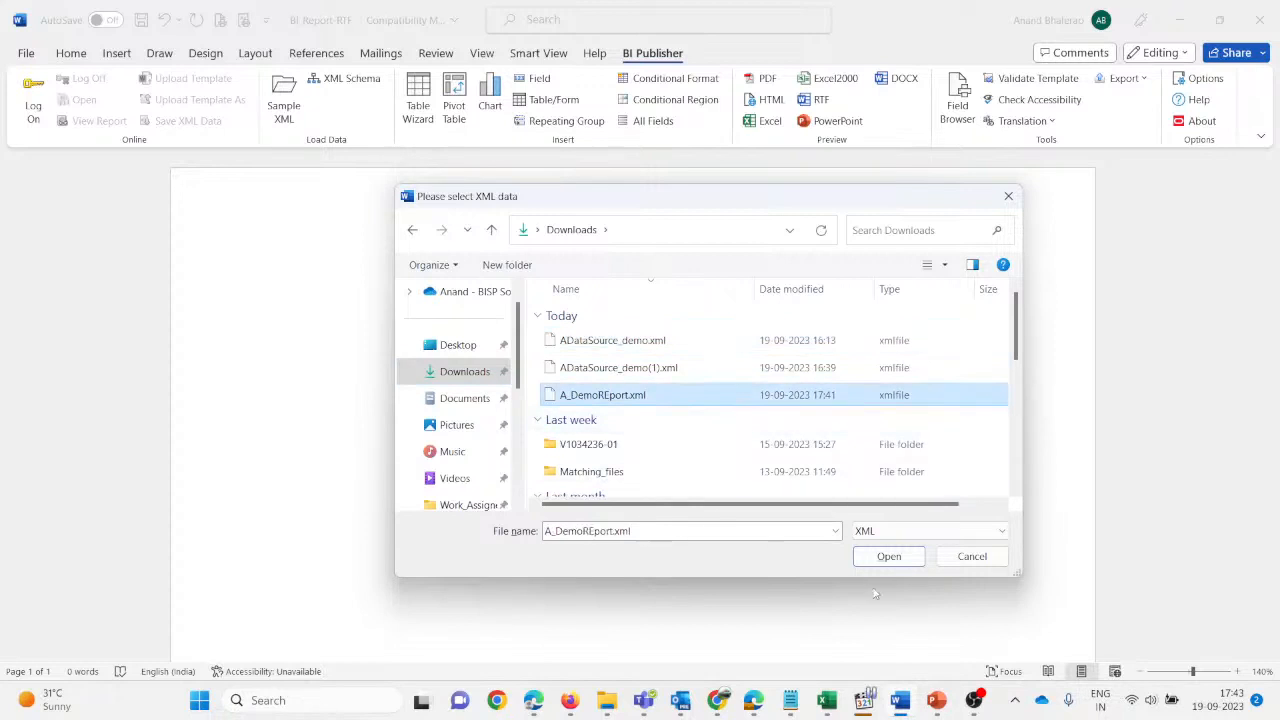
click(888, 562)
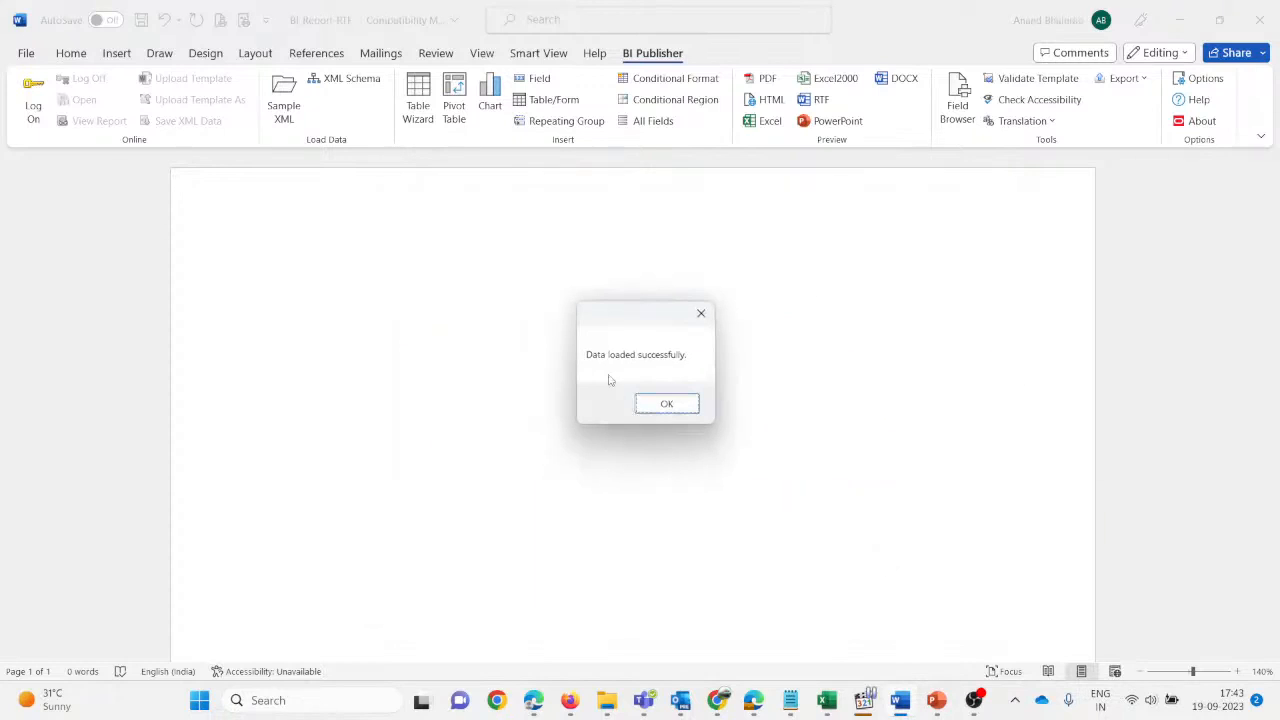
click(666, 404)
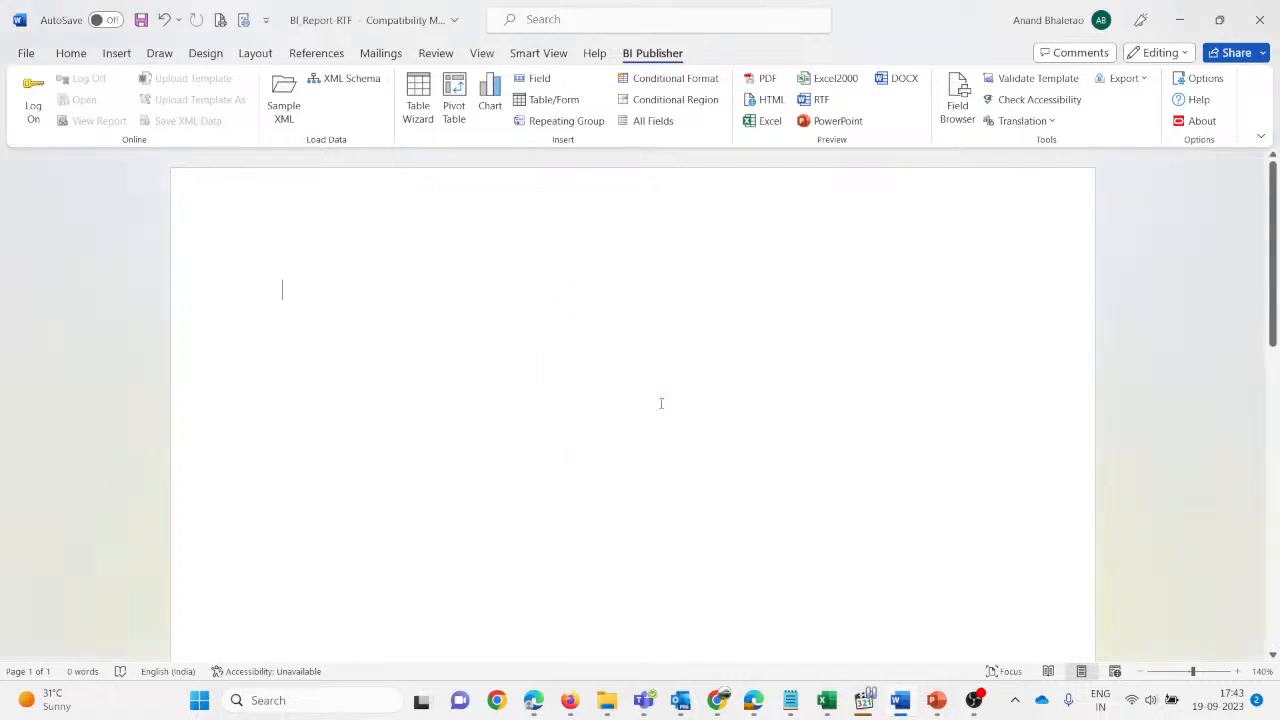
- Start the Table Wizard with the Table report format and the xmlVORow data set as grouping field
click(416, 94)
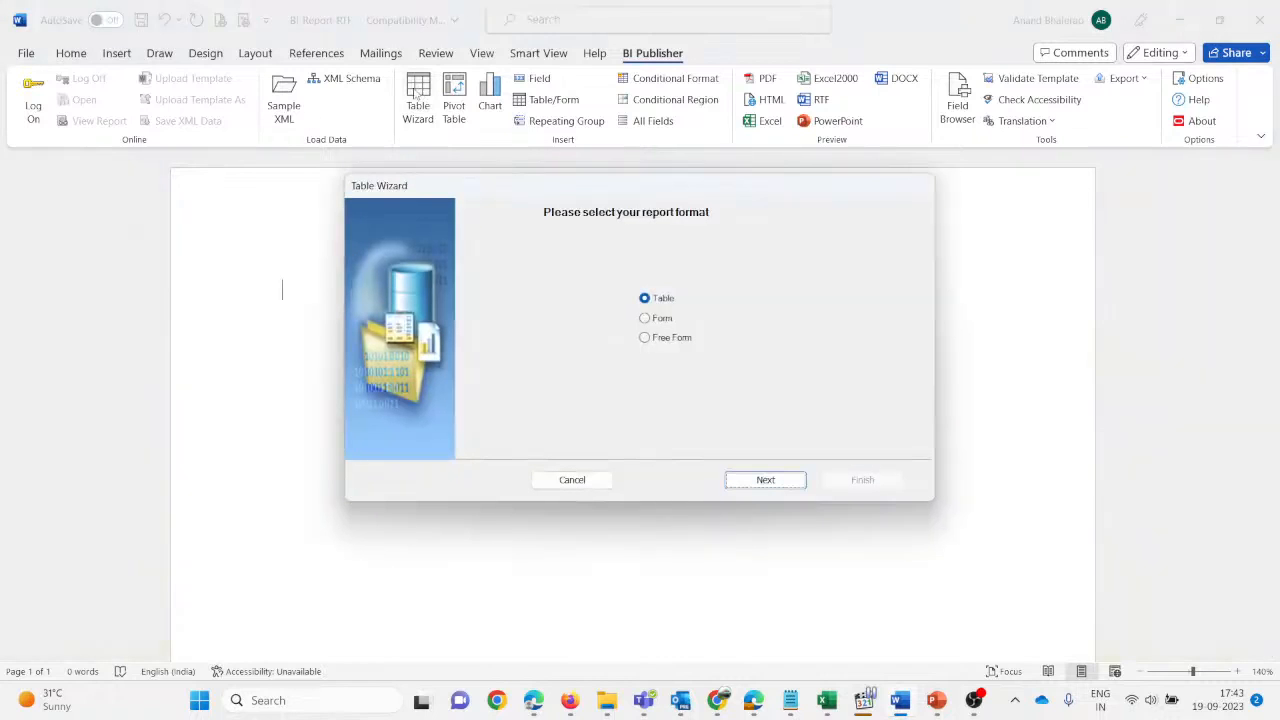
click(762, 481)
click(786, 482)
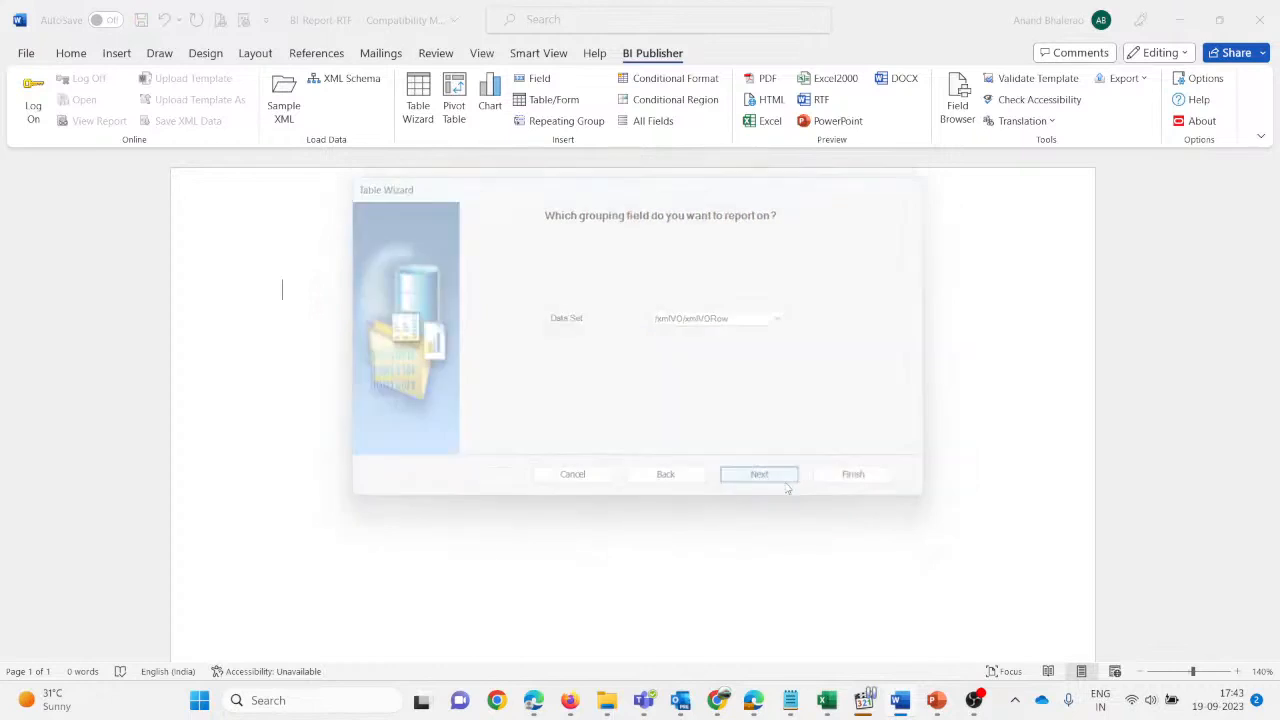
- Add the fields ACCOUNT_ID, MATCH_ID, MATCH_PROCESS_ID, NAME and TYPE to the report table
click(570, 271)
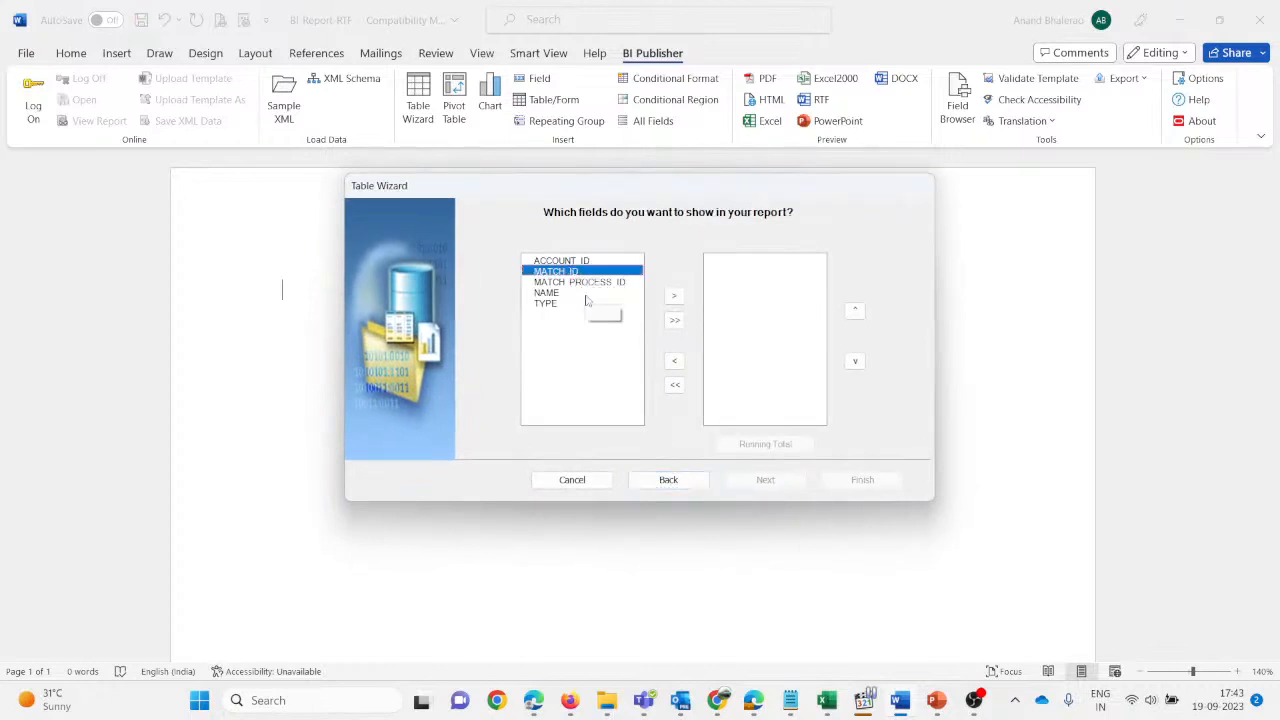
key(Up)
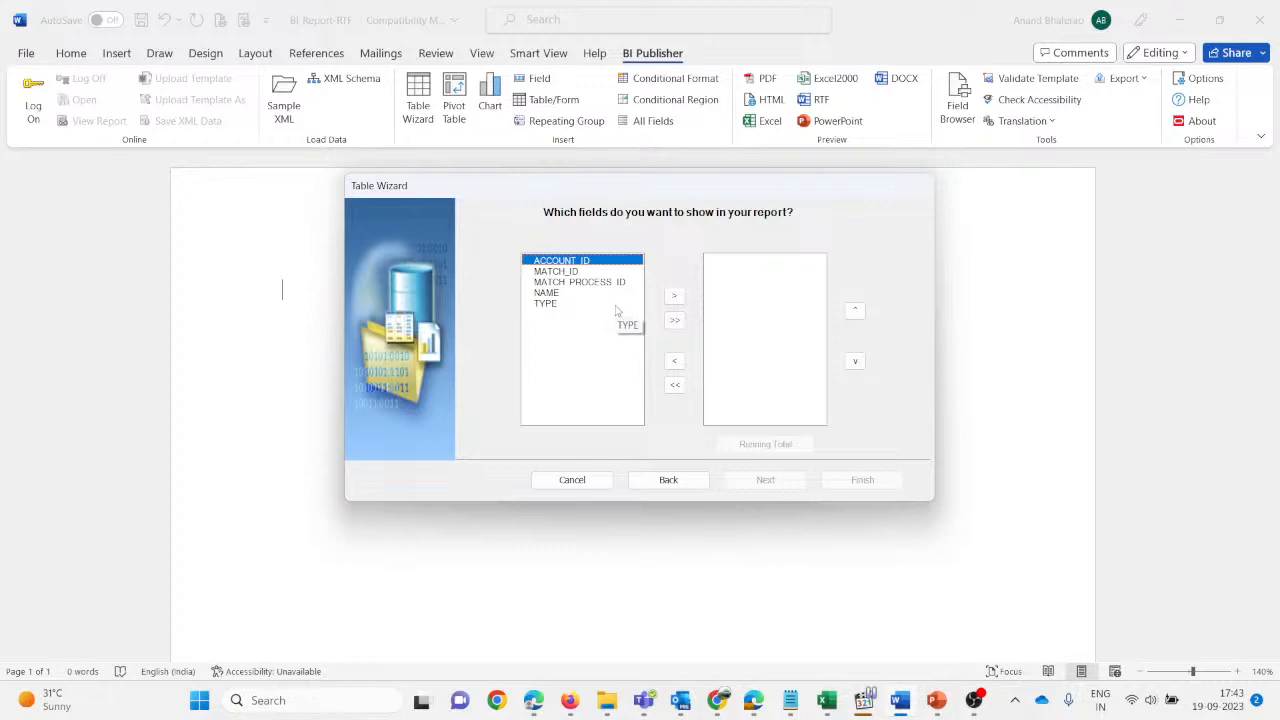
click(675, 297)
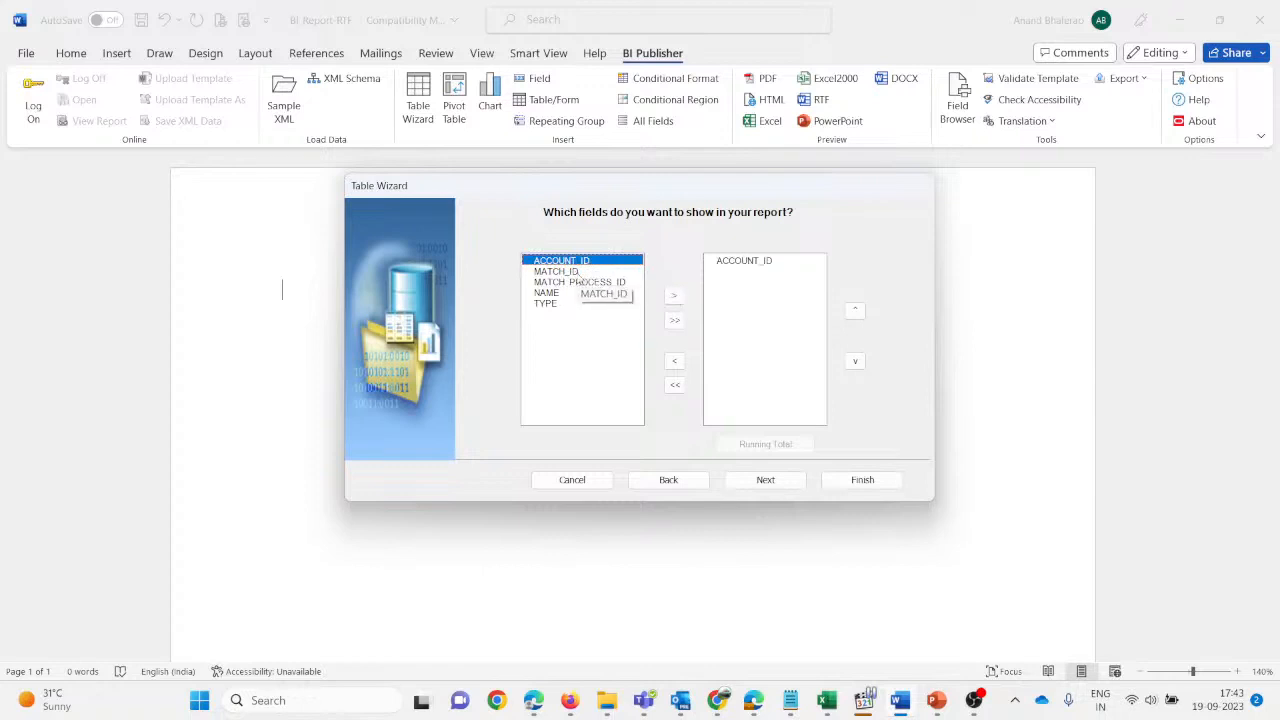
click(570, 272)
click(675, 297)
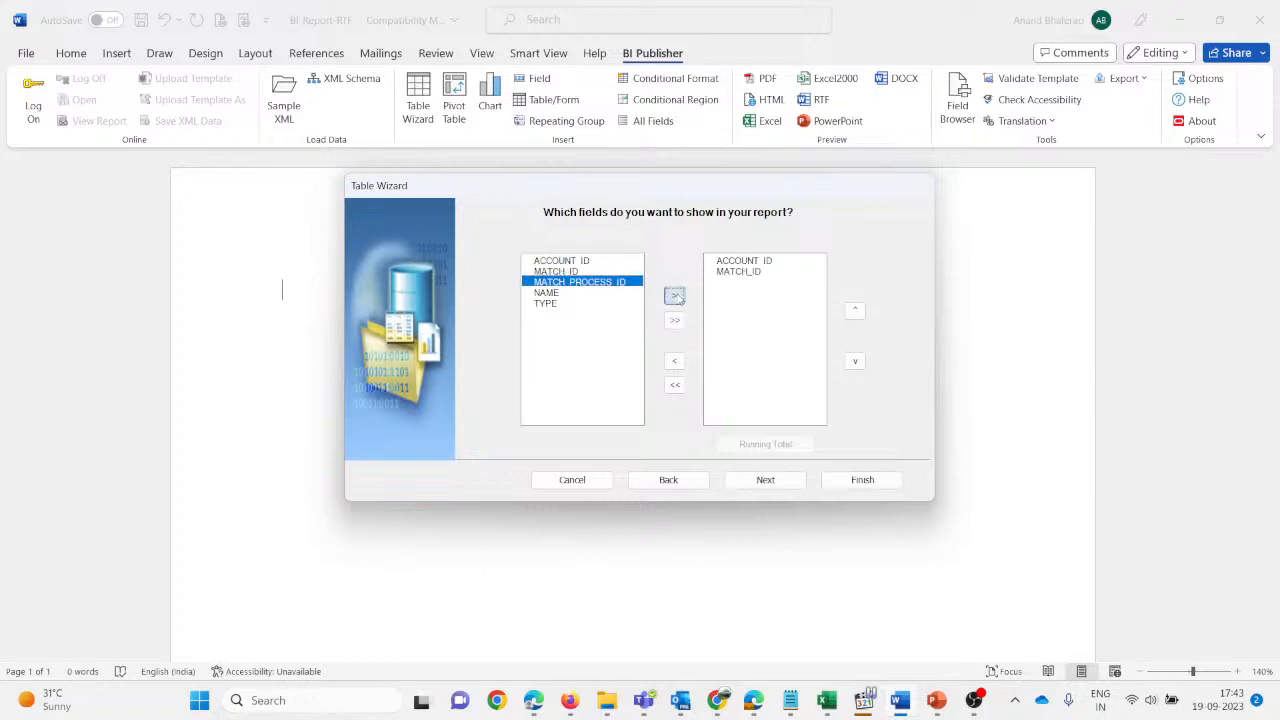
click(675, 297)
click(675, 297)
click(675, 297)
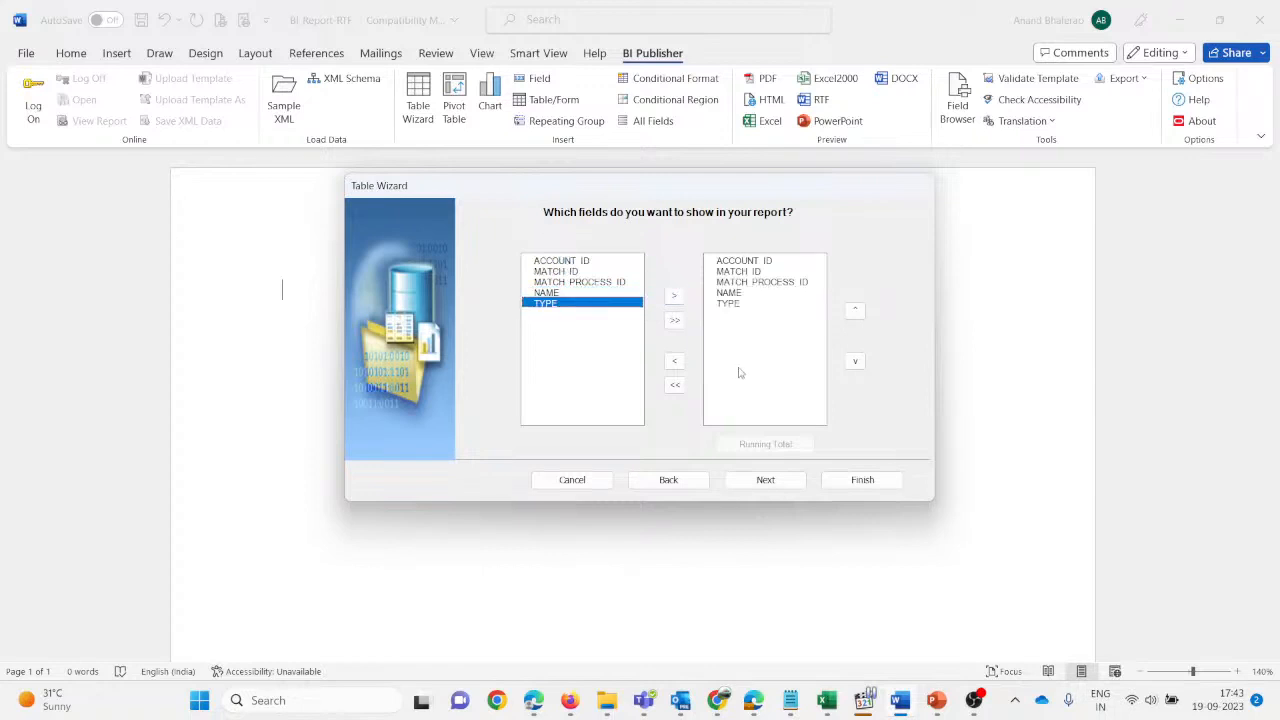
click(760, 282)
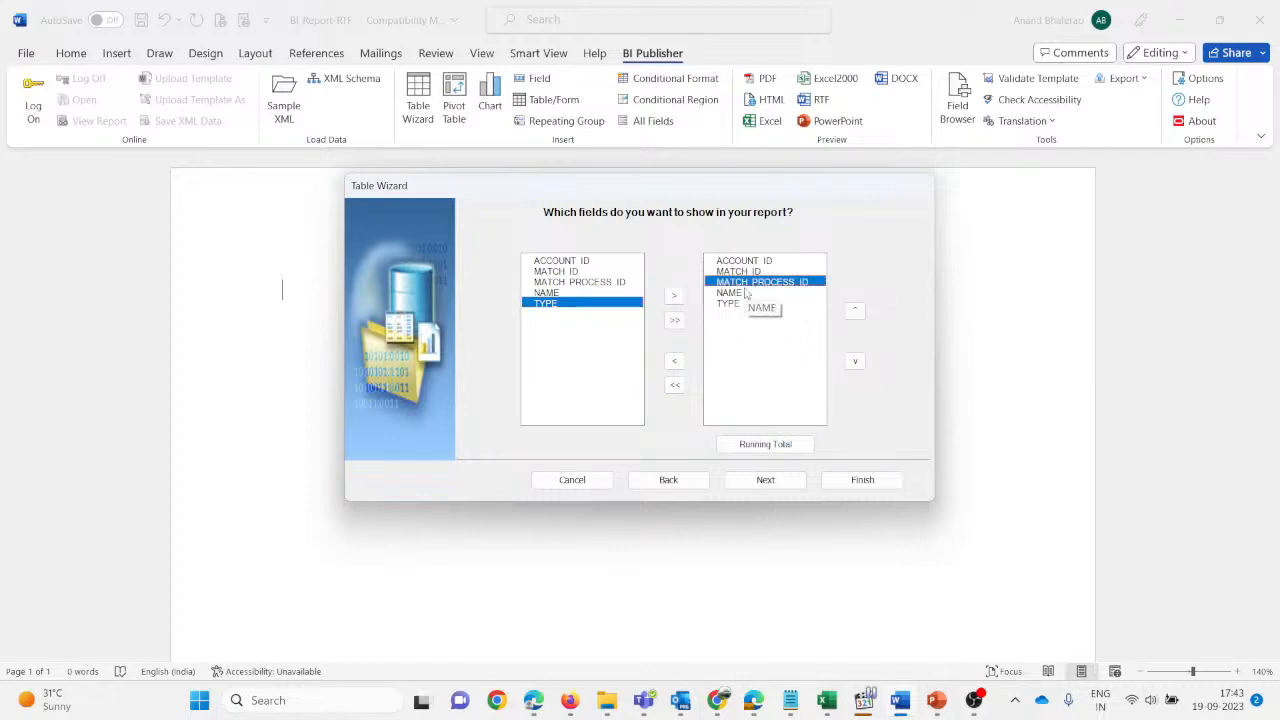
- Group the report by ACCOUNT_ID with Group above, leave the sorting fields empty and insert the table
click(768, 481)
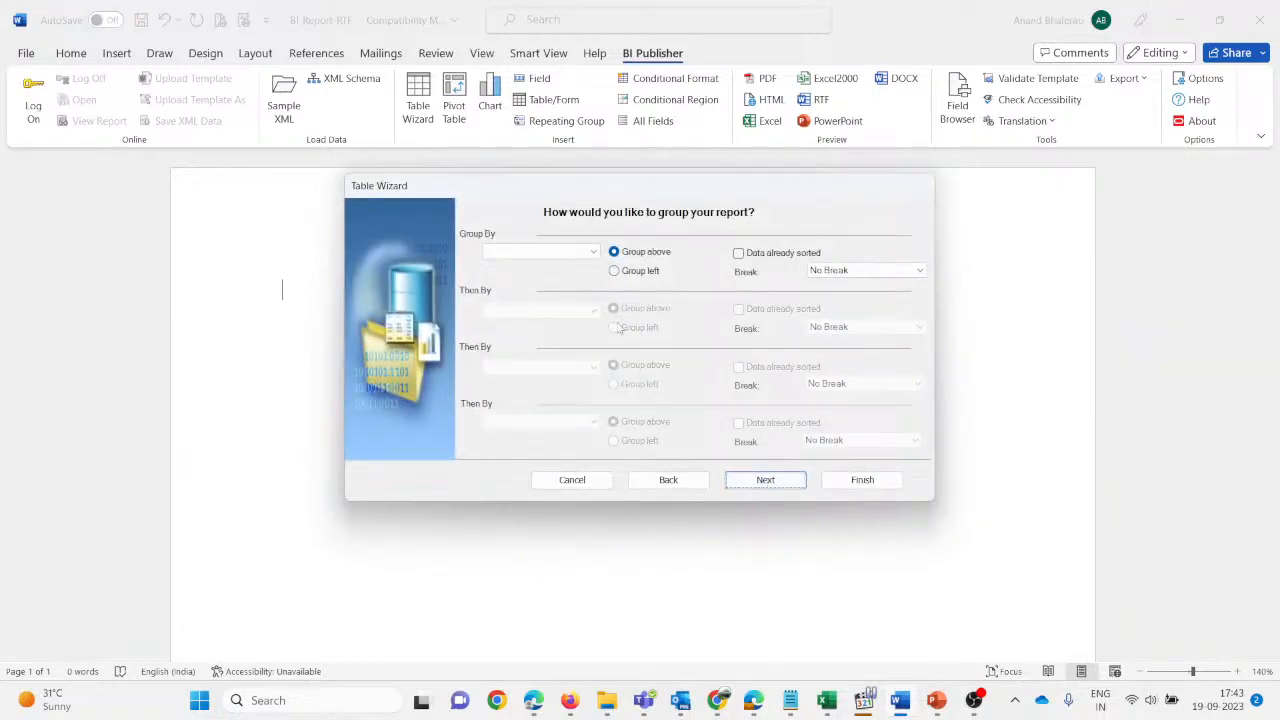
click(594, 253)
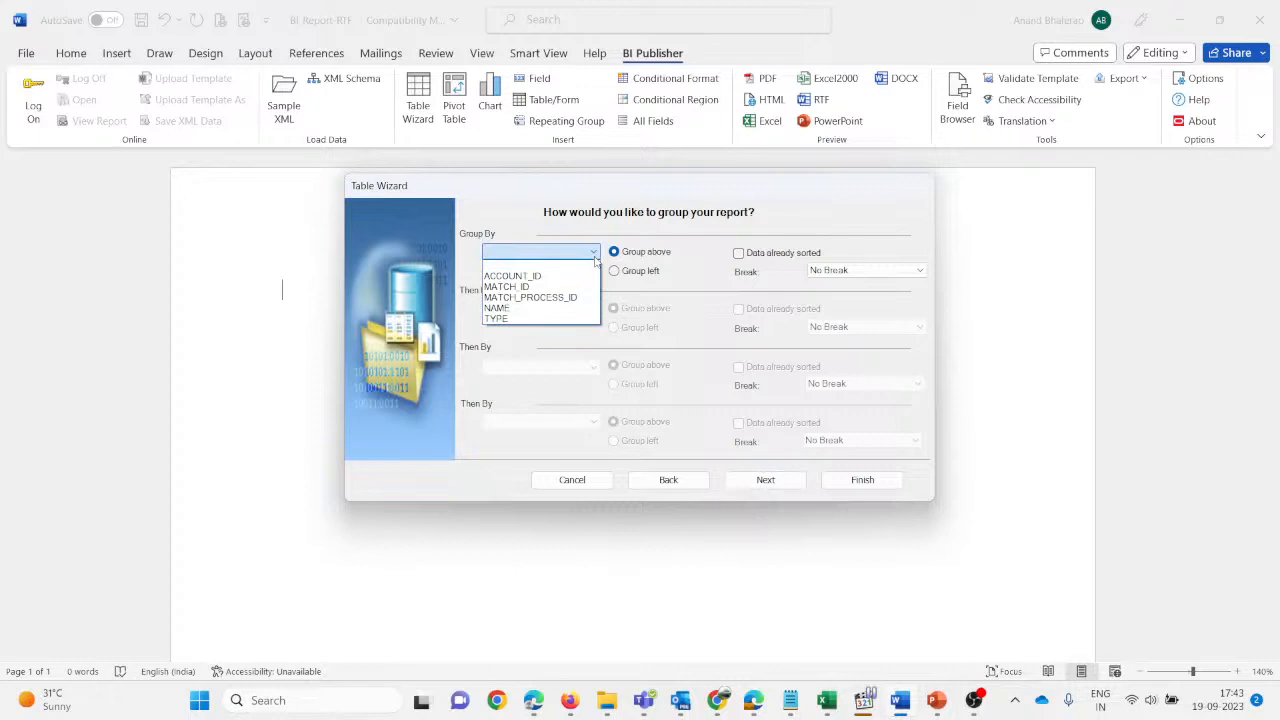
click(560, 276)
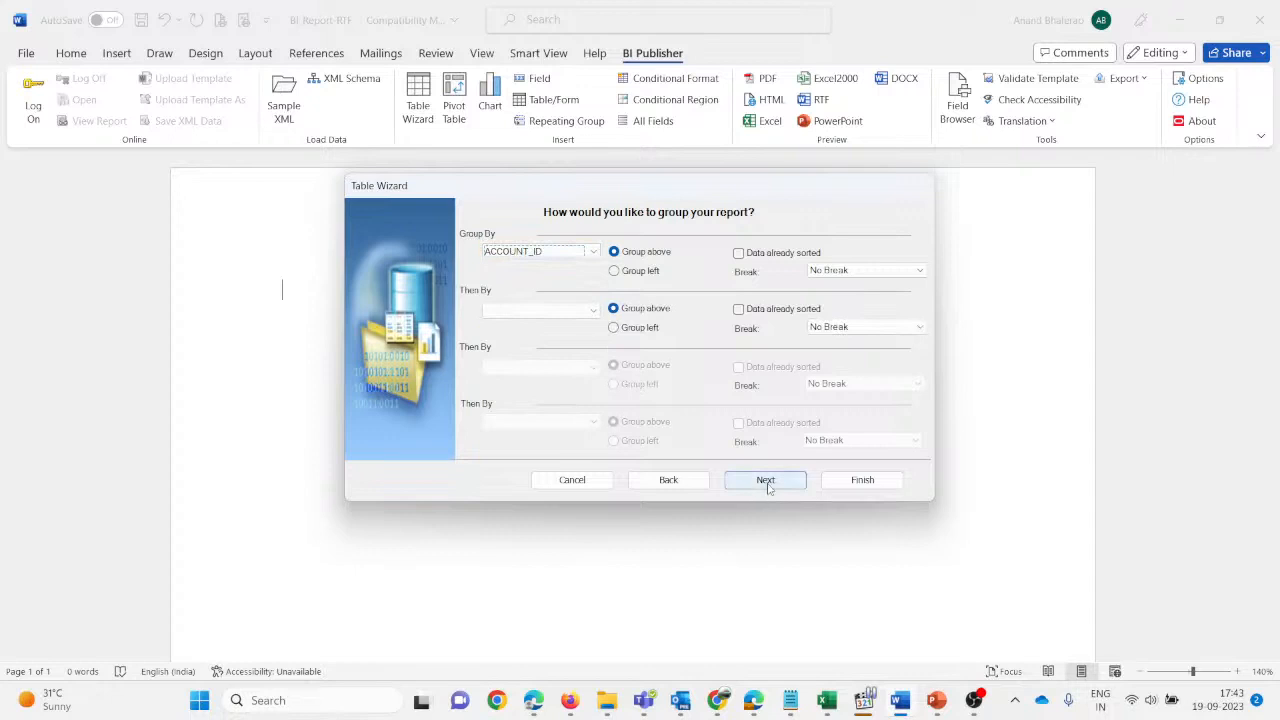
click(766, 481)
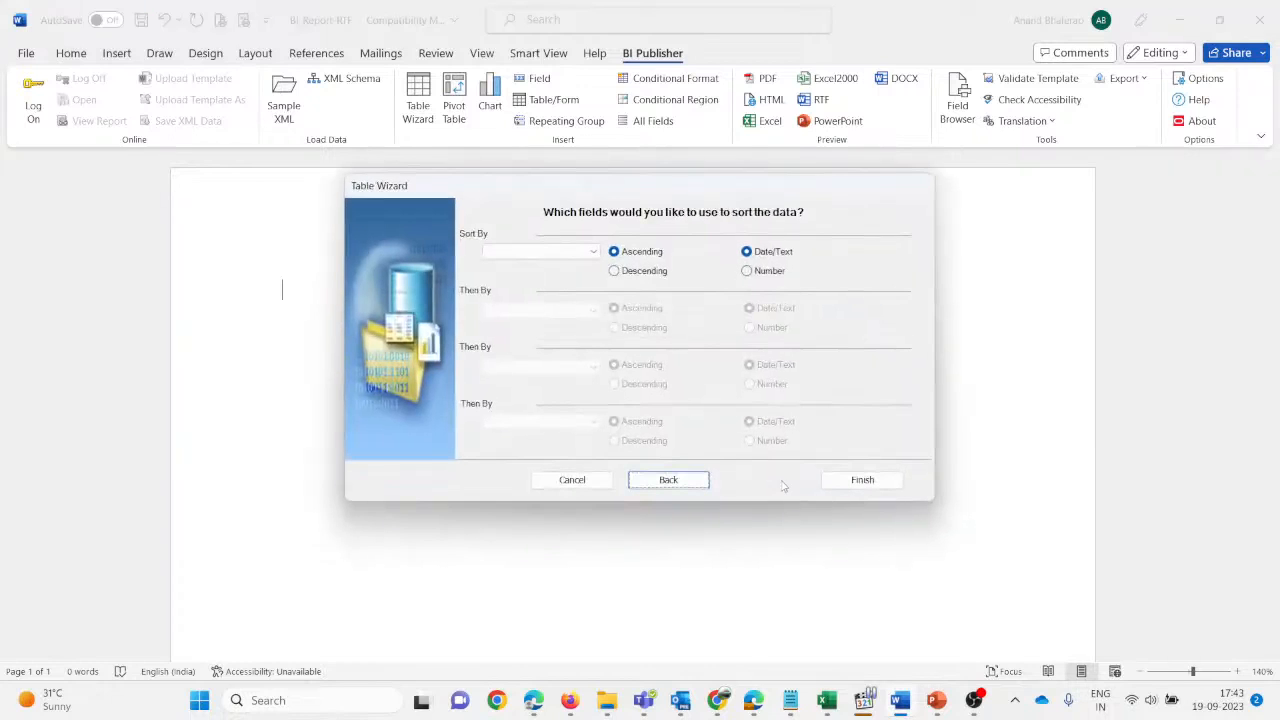
click(861, 480)
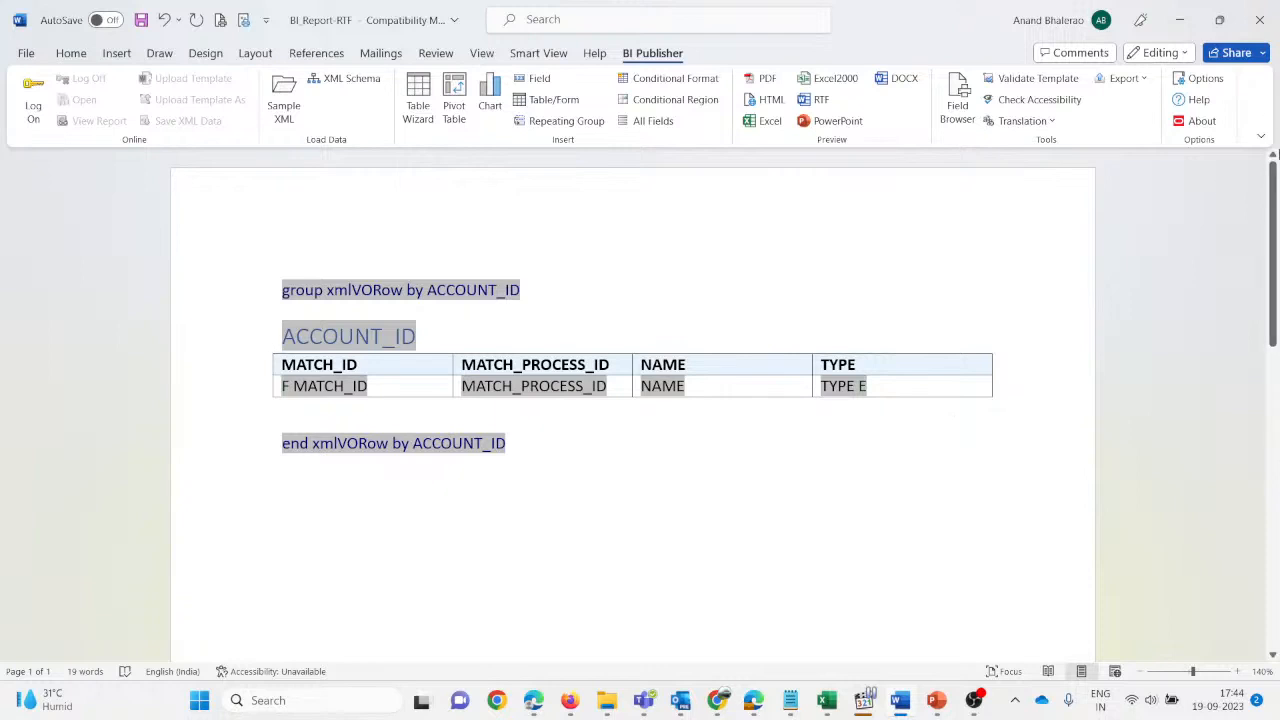
- Save the template in the Webinar folder as BI_Report-RTF2 in Rich Text Format
click(24, 55)
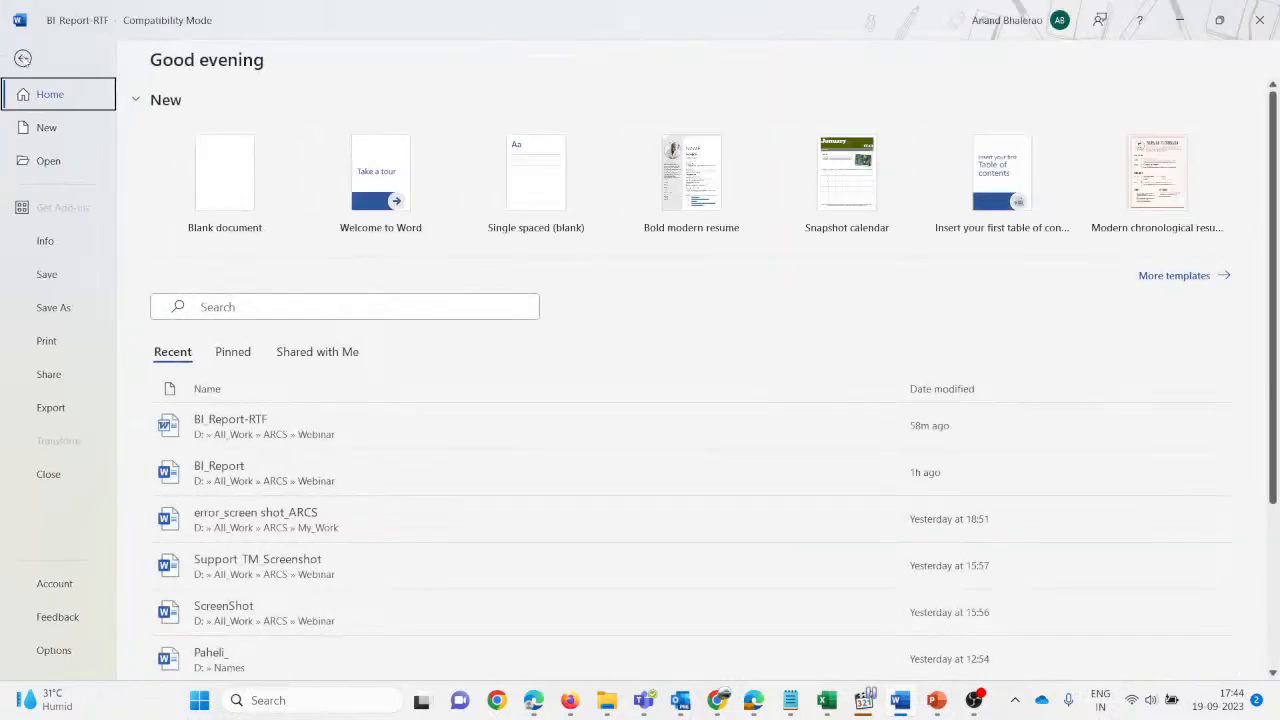
click(36, 303)
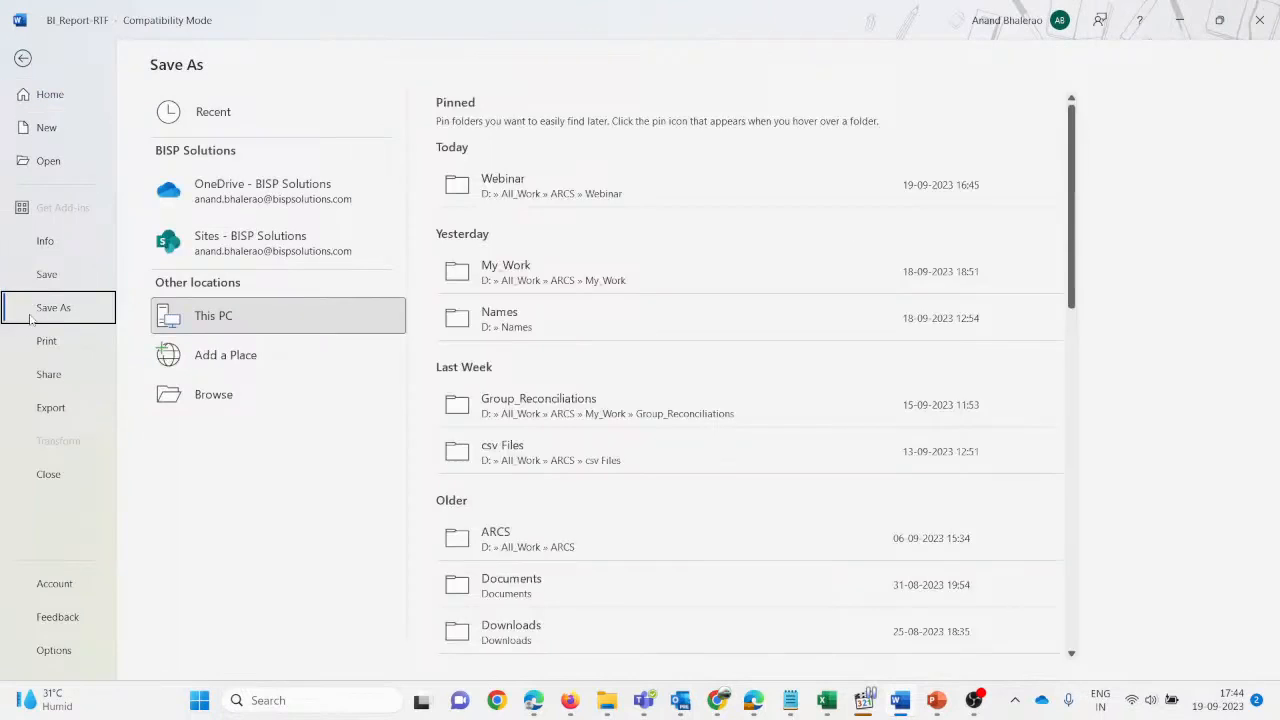
click(453, 191)
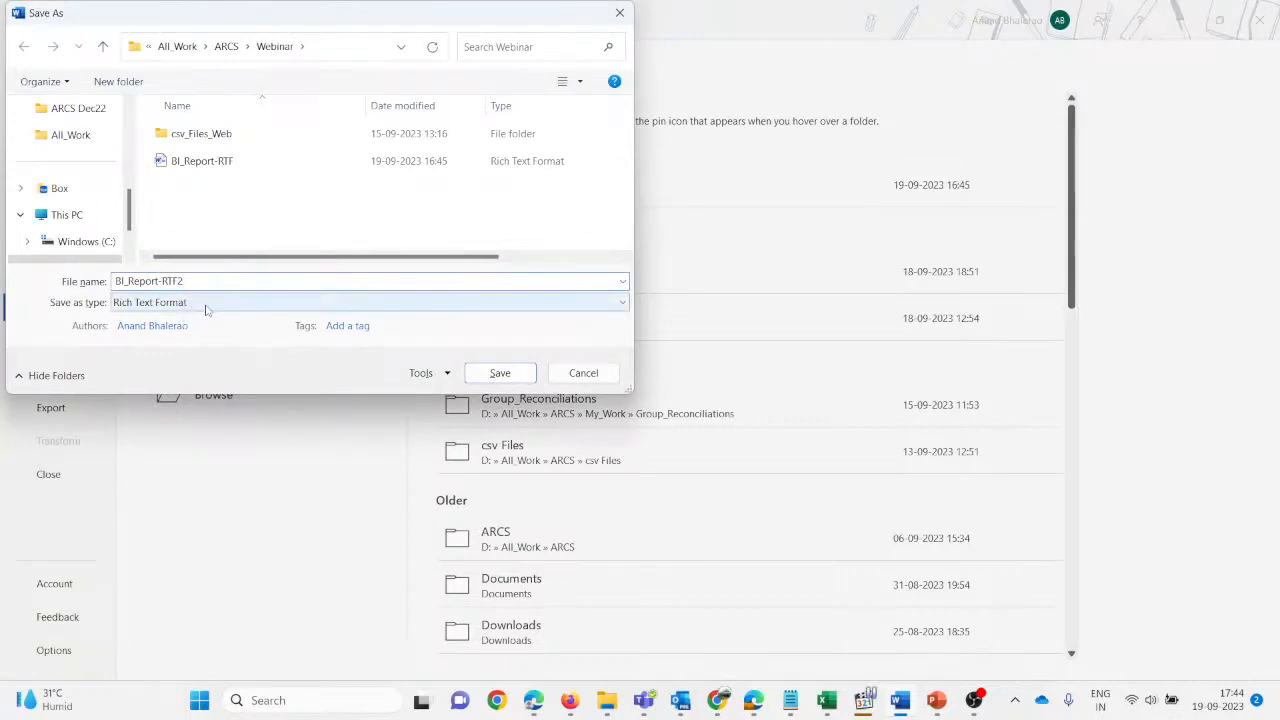
click(500, 372)
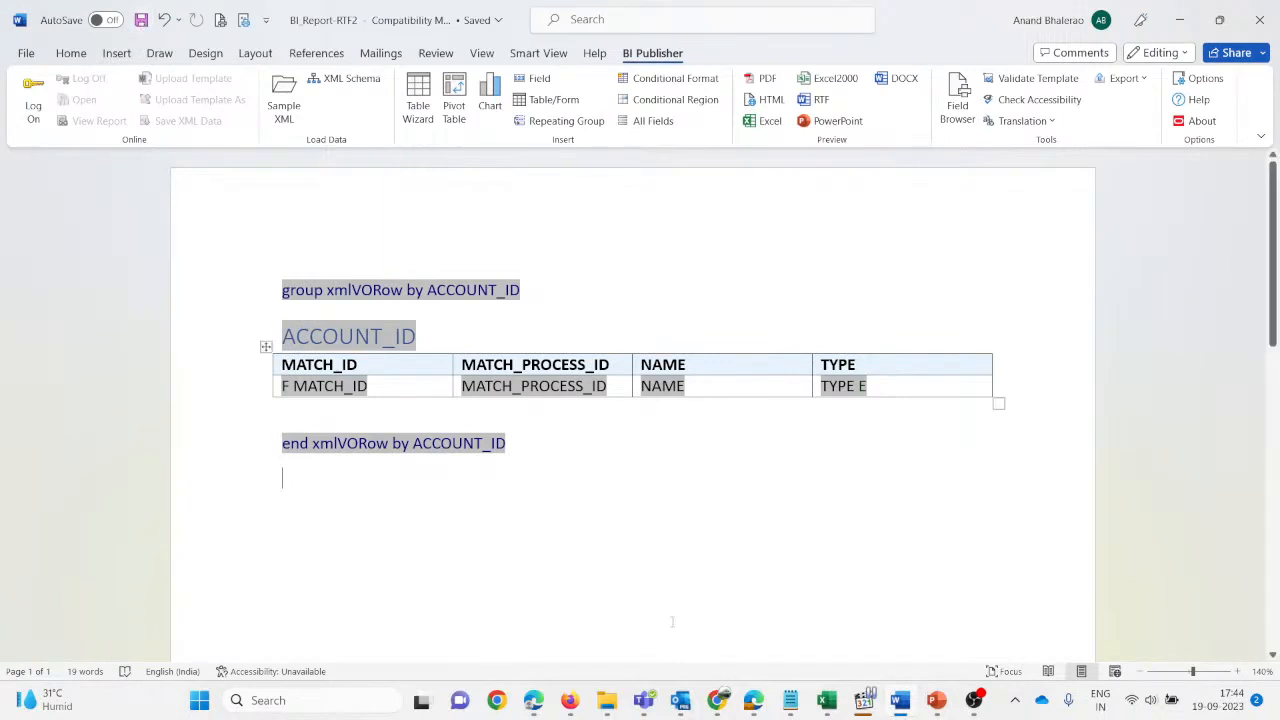
- Switch to File Explorer, sort the Webinar folder by date modified and preview the BI_Report-RTF2 file
mouse_move(607, 700)
click(429, 622)
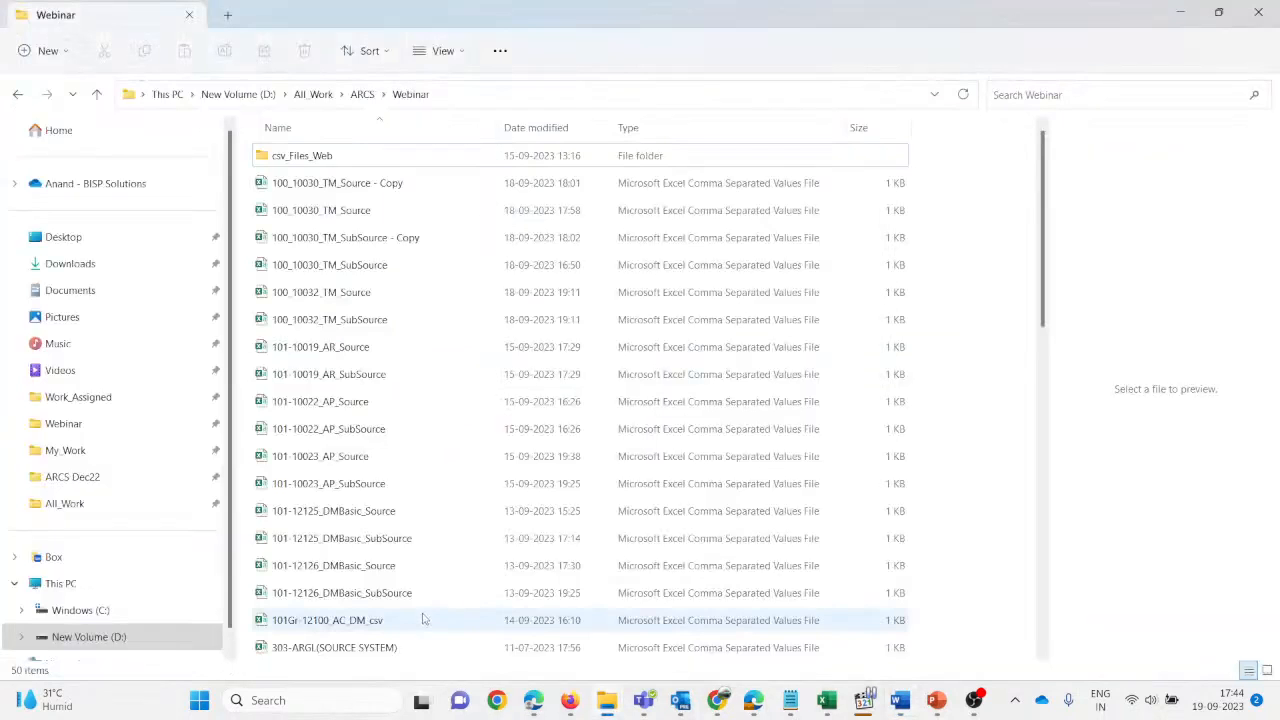
click(530, 128)
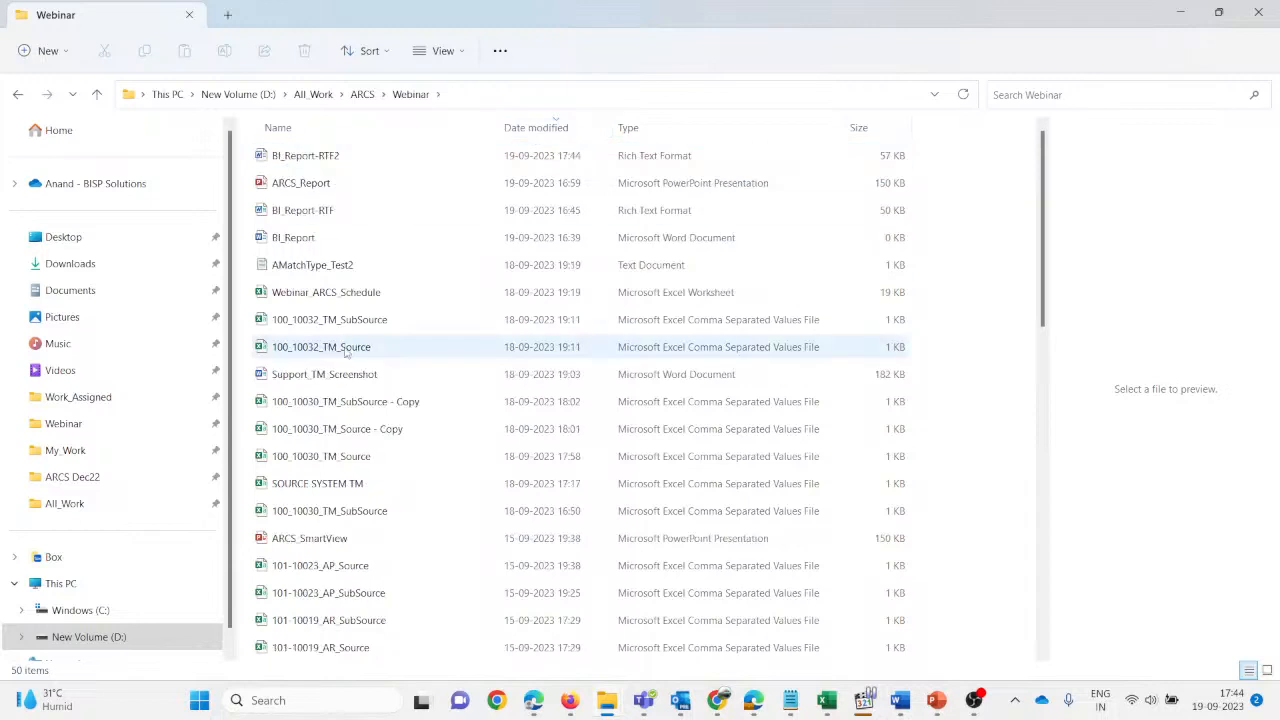
click(330, 155)
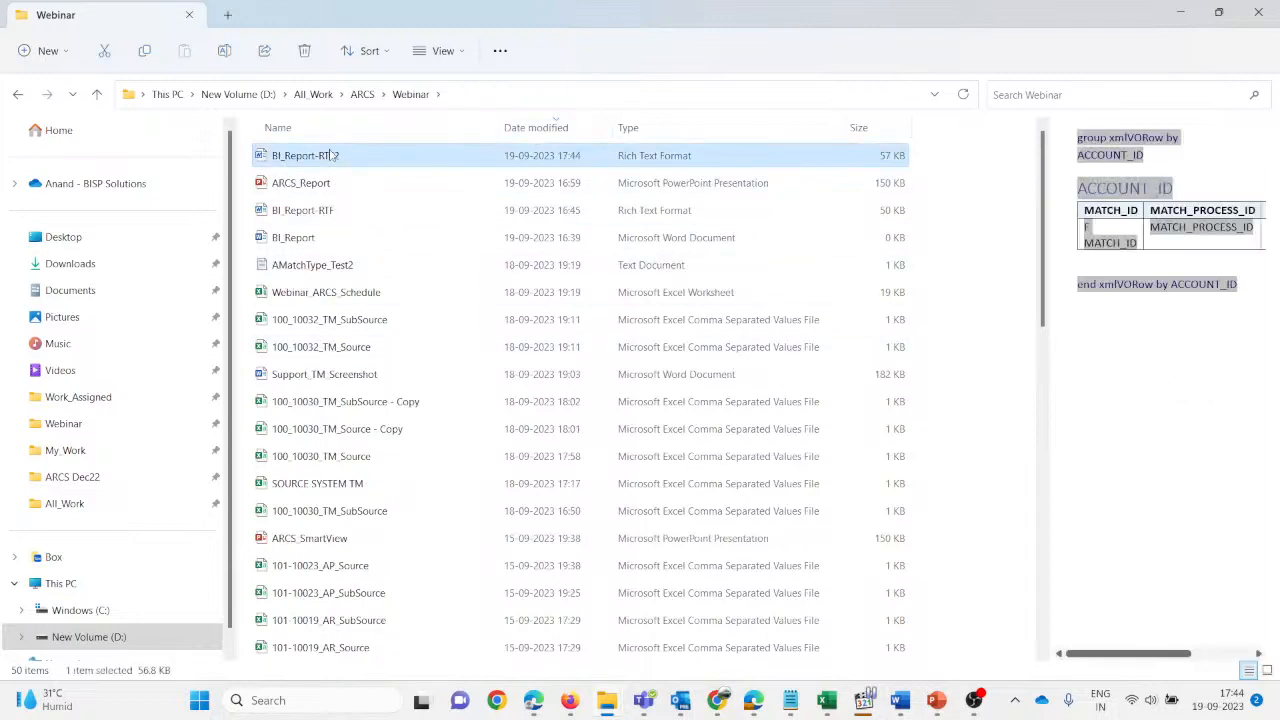
- Switch to Account Reconciliation in Firefox, dismiss the Settings and Actions list and show the report groups
mouse_move(577, 713)
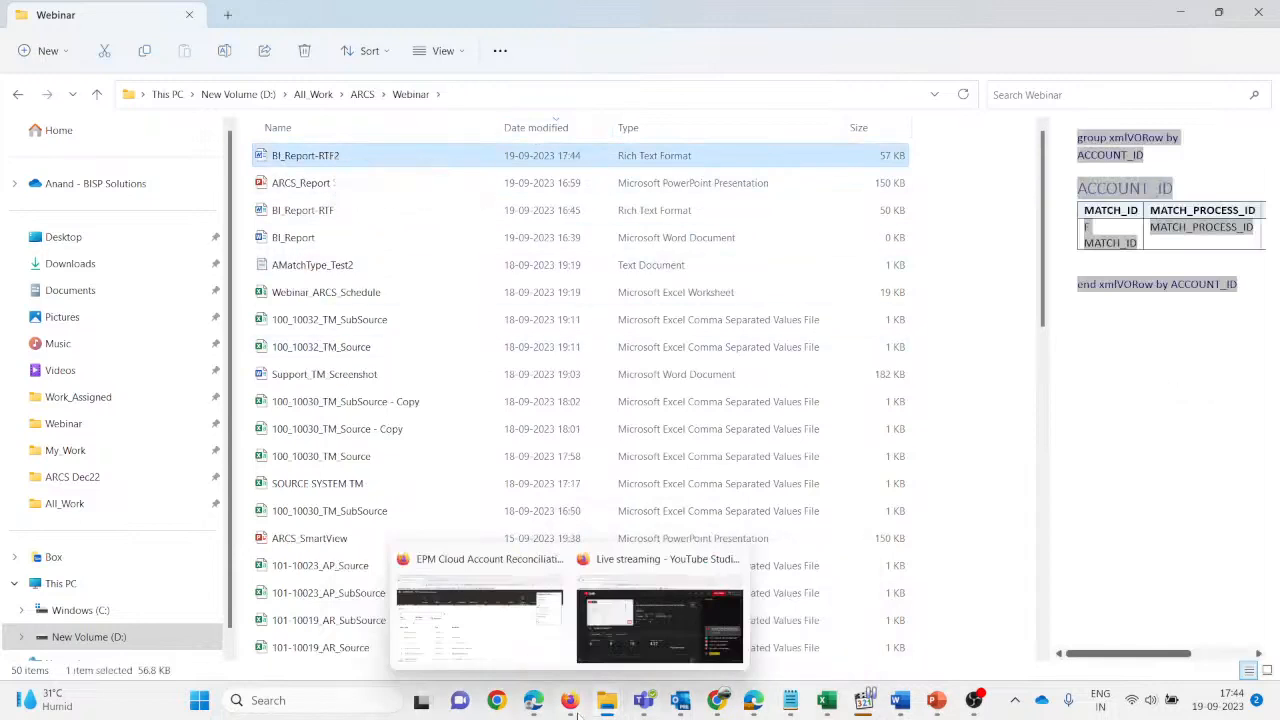
click(488, 650)
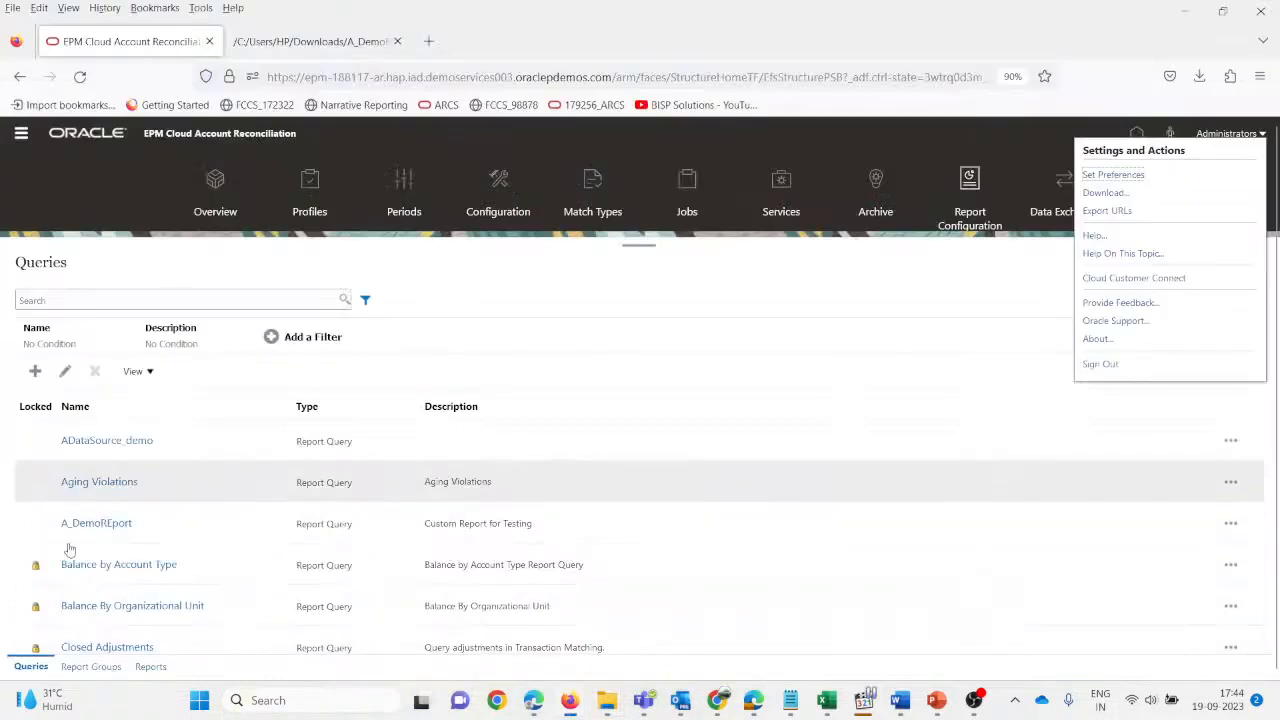
click(929, 143)
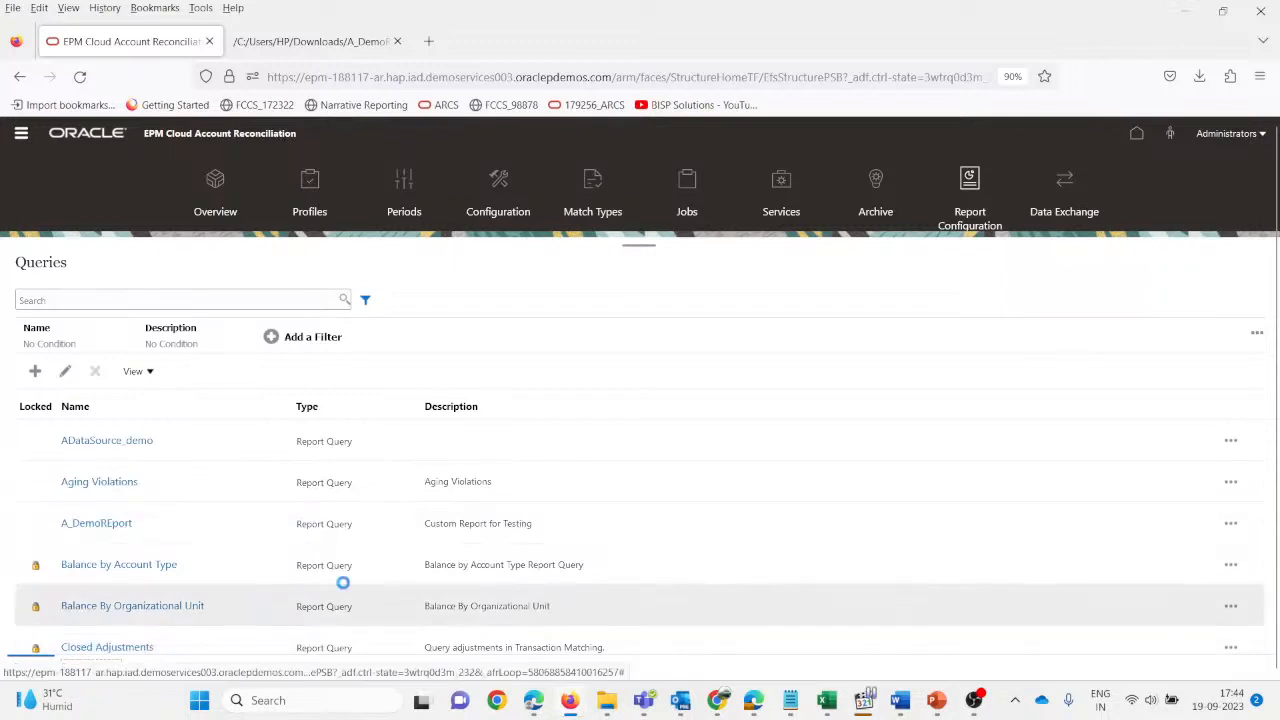
click(91, 666)
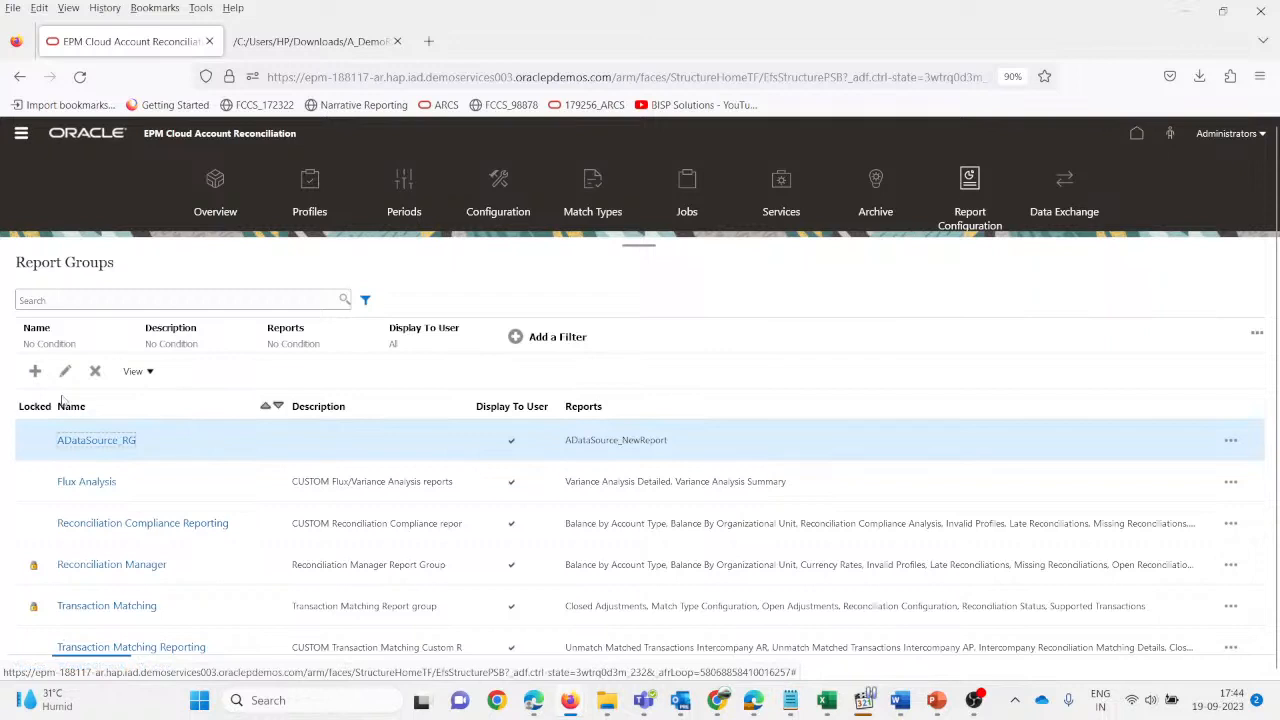
- Start a new report group and name it A_DemoReport_RG
click(35, 371)
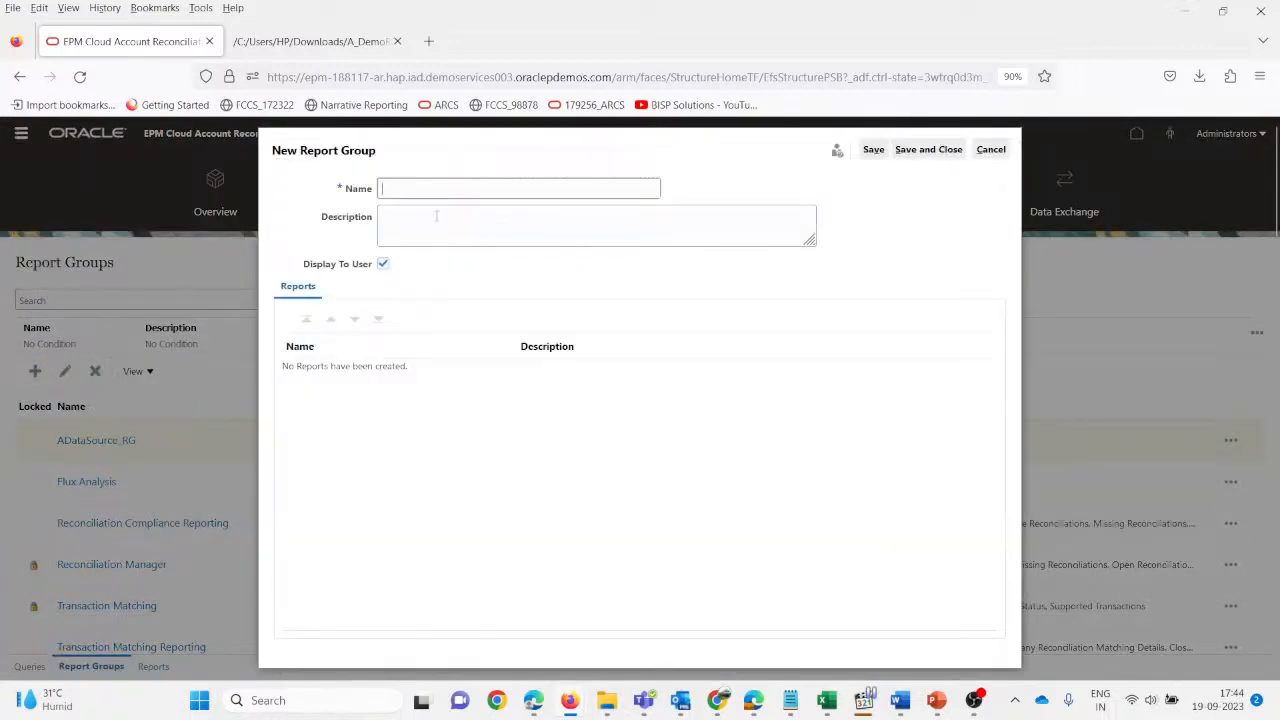
text(A)
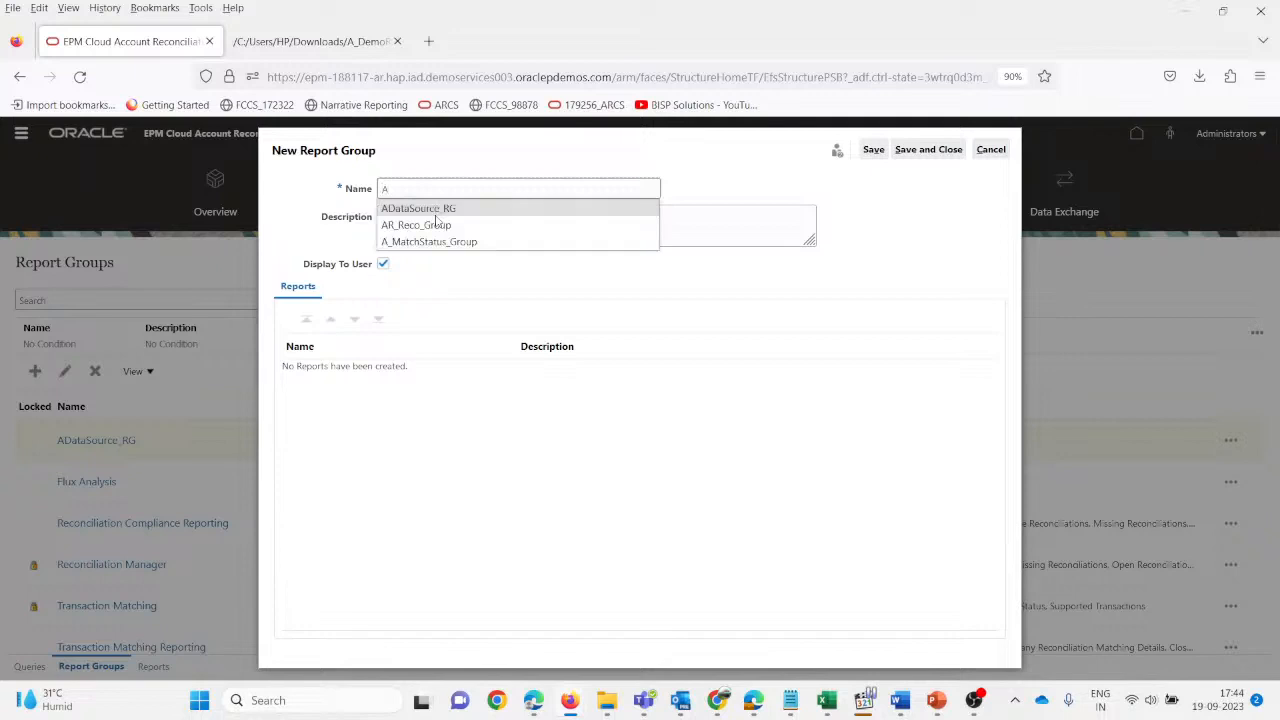
text(Demo)
key(alt+Tab)
key(alt+Tab)
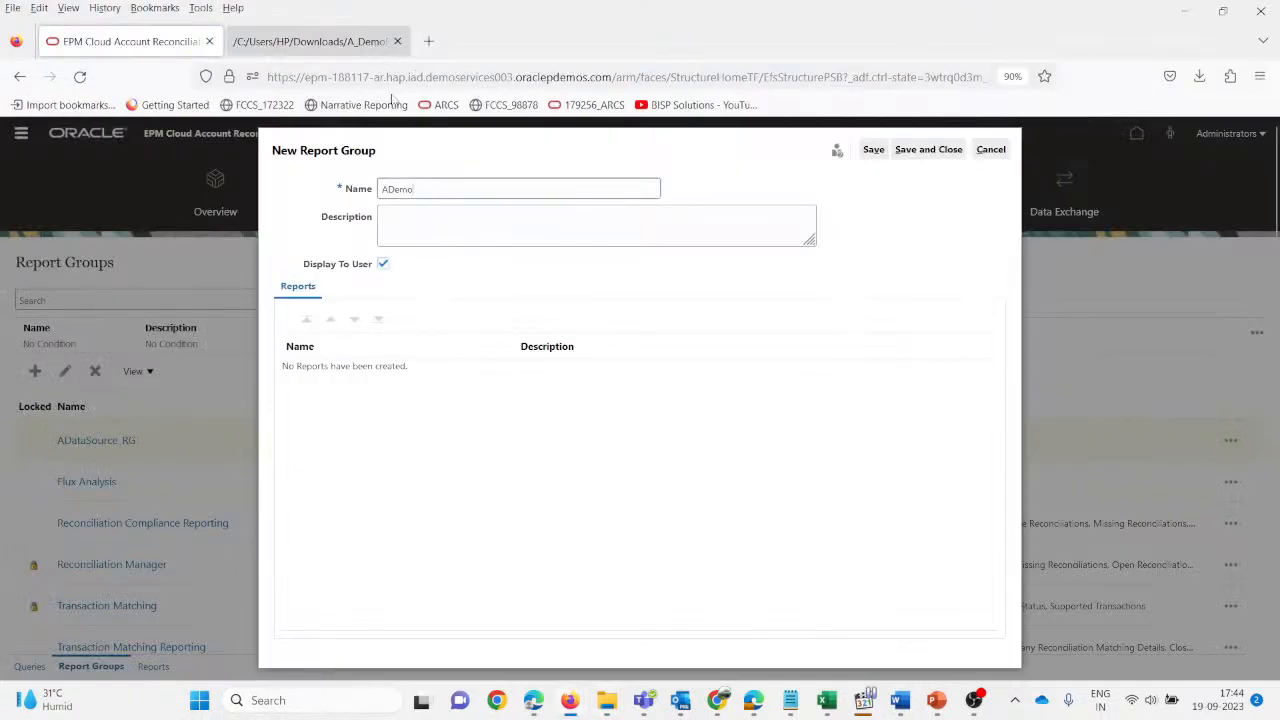
key(alt+Tab)
key(alt+Tab)
key(BackSpace)
key(BackSpace)
key(BackSpace)
key(BackSpace)
text(_Demo)
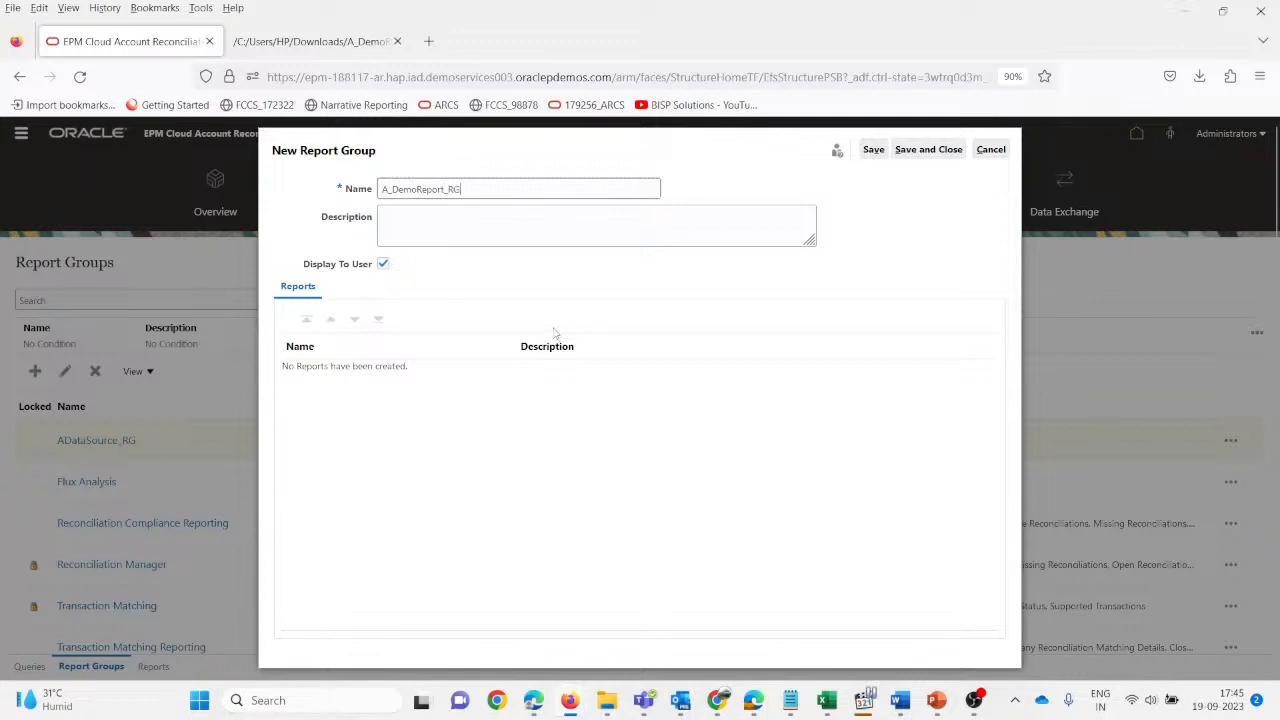
- Save and close the new report group without a description and show the list of reports
click(436, 227)
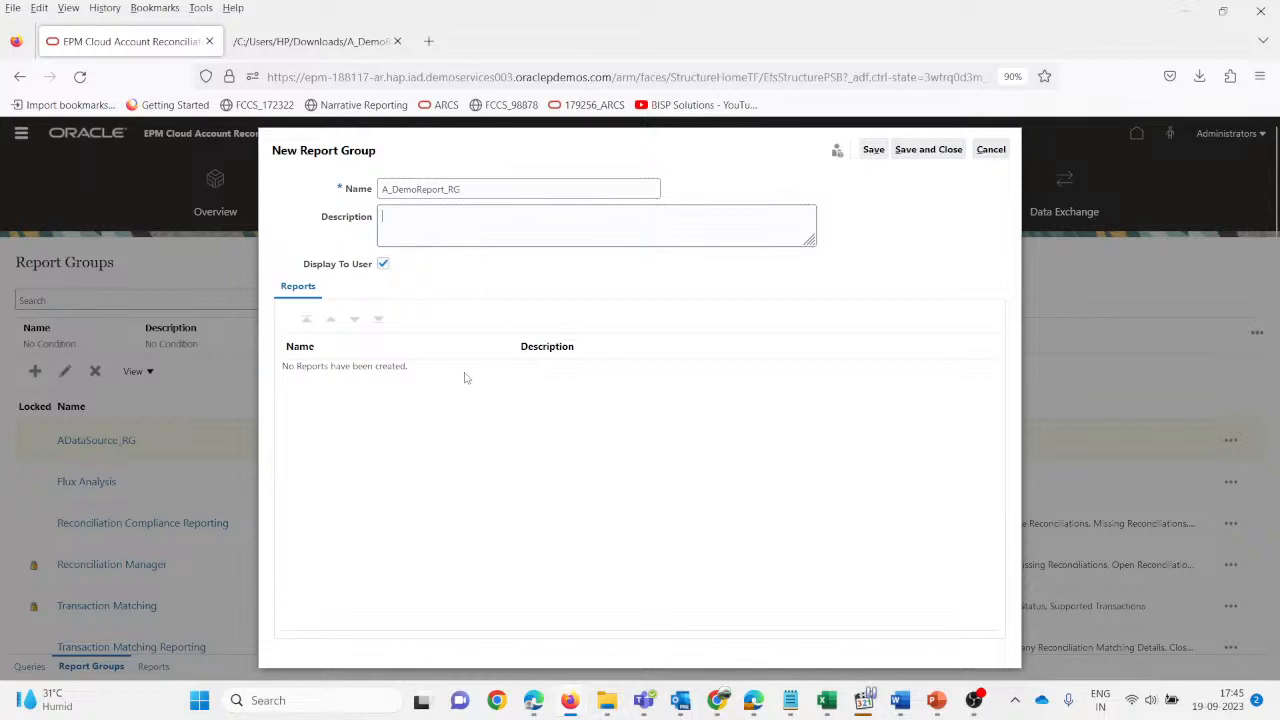
click(914, 151)
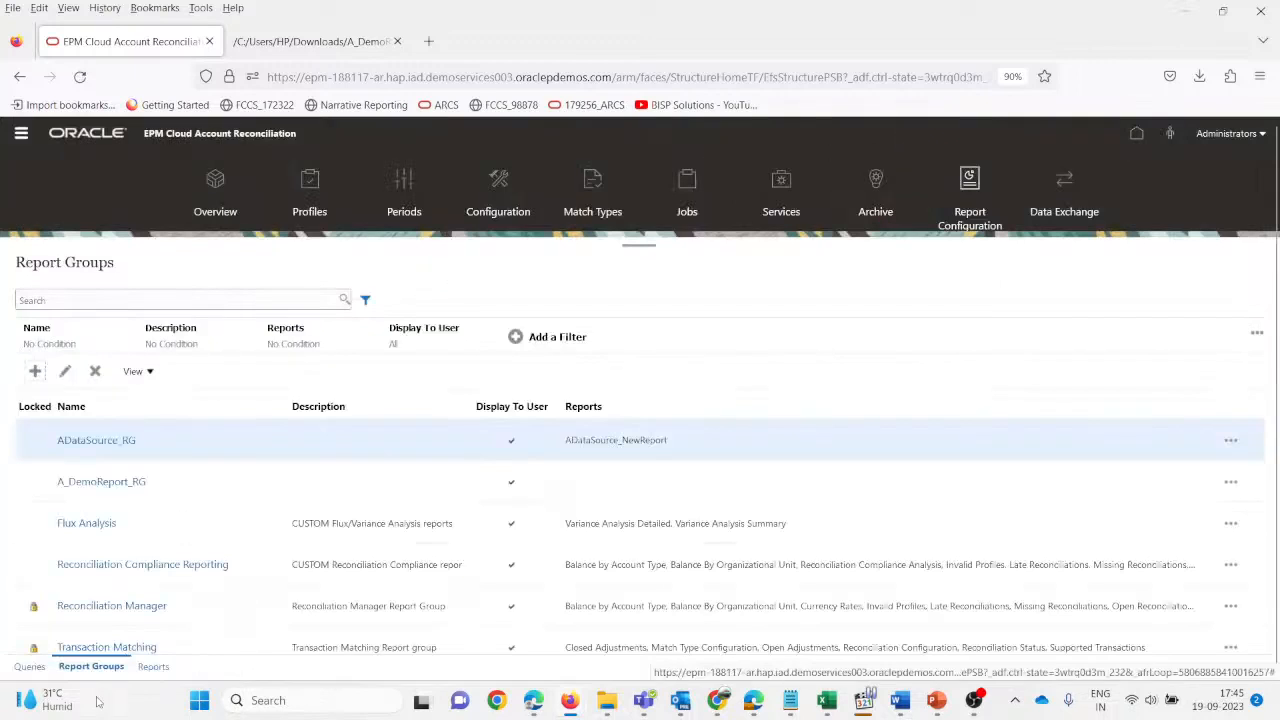
click(152, 668)
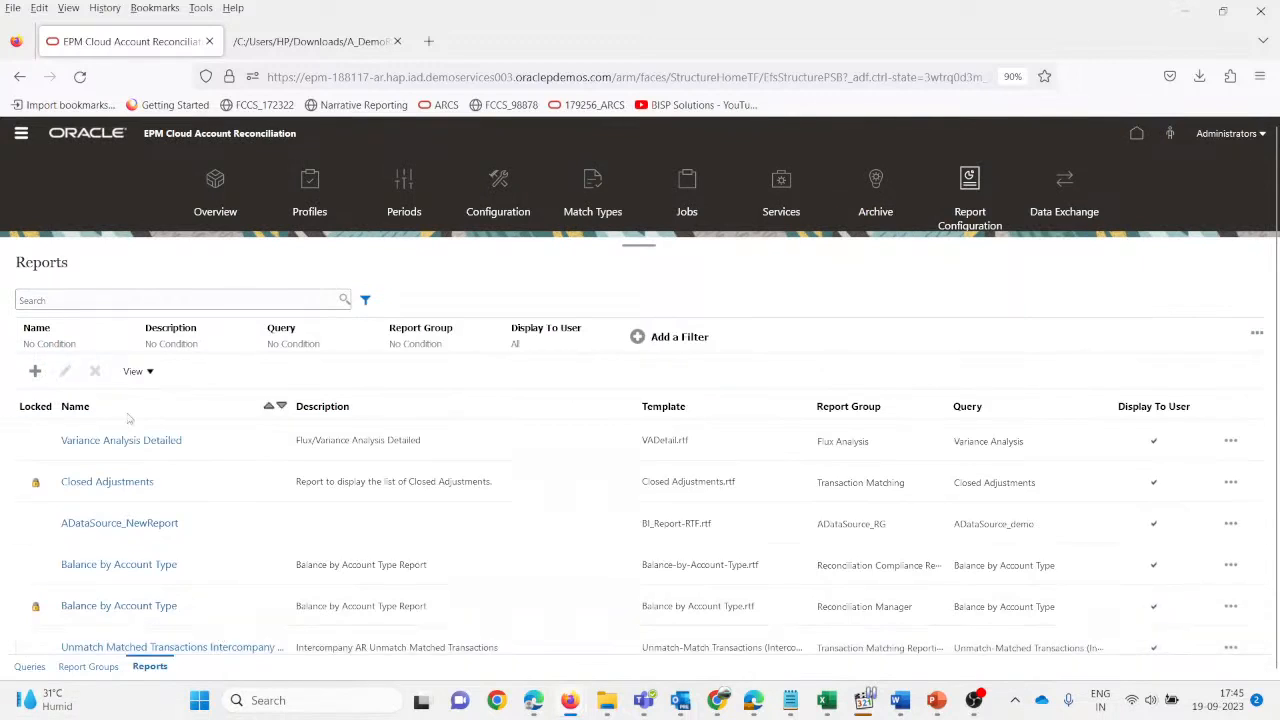
- Start a new report named ADemo_Report_NR with the description New Report
click(35, 374)
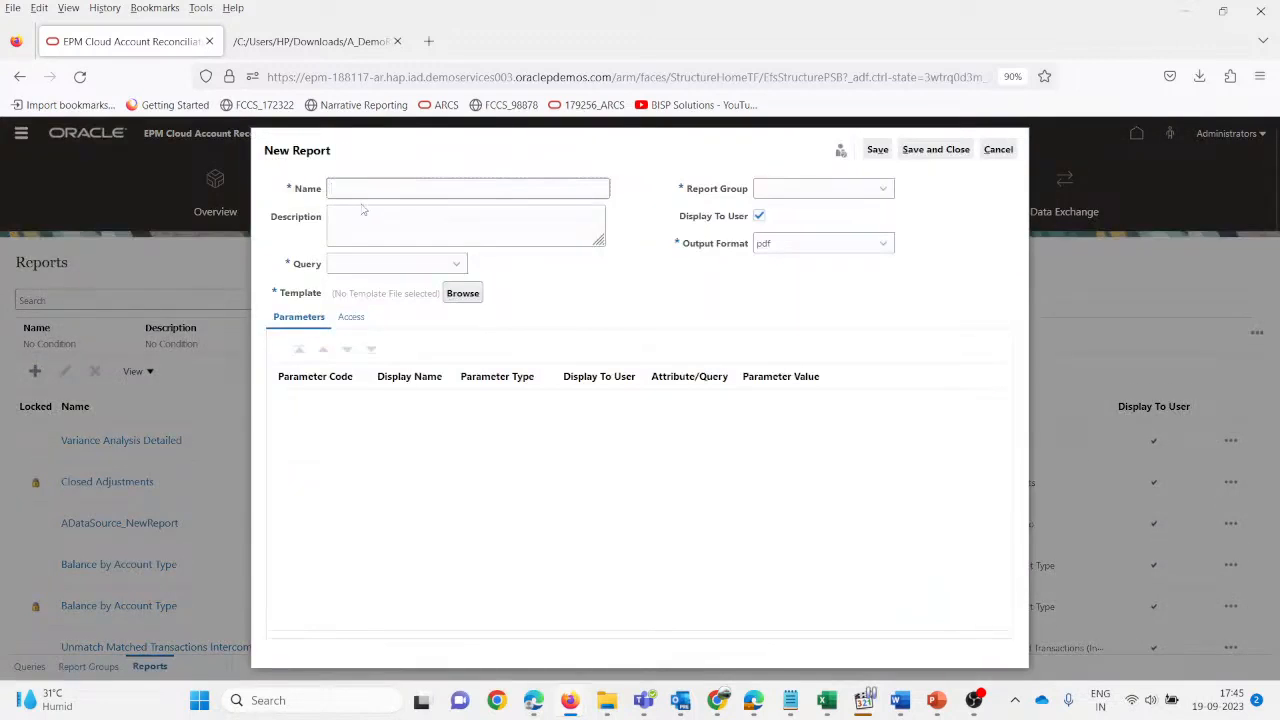
text(A)
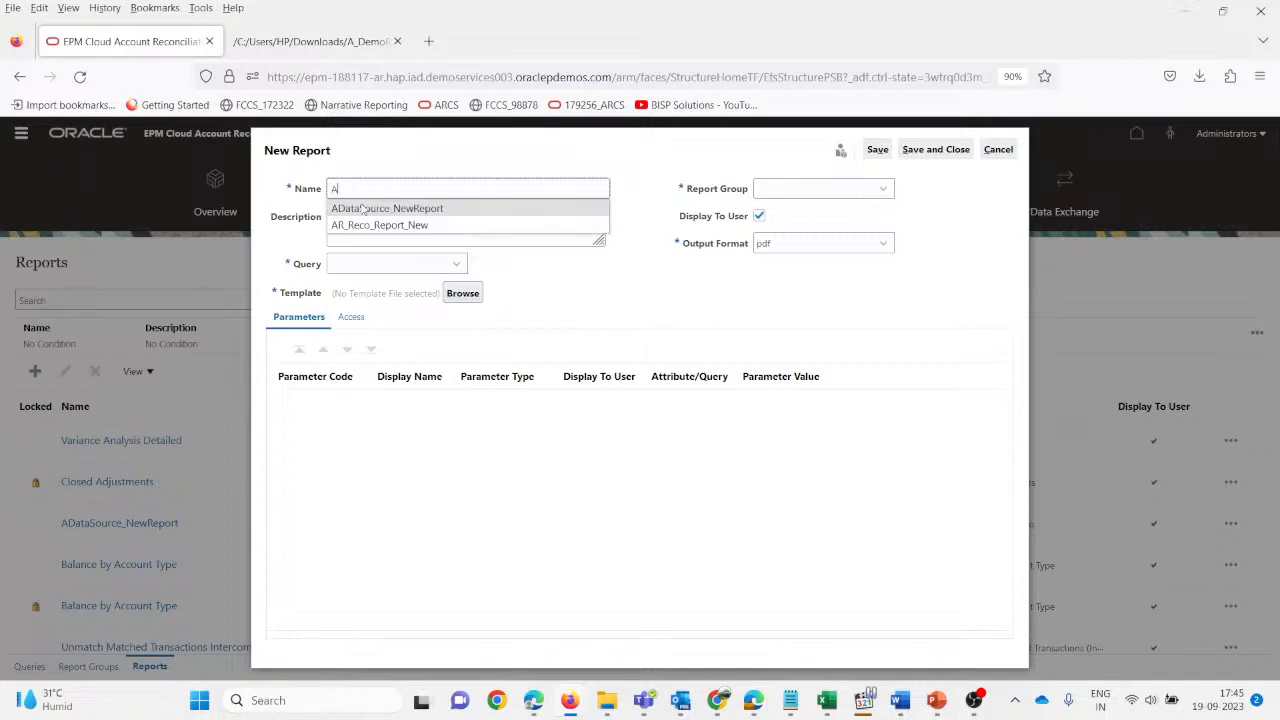
text(Dec)
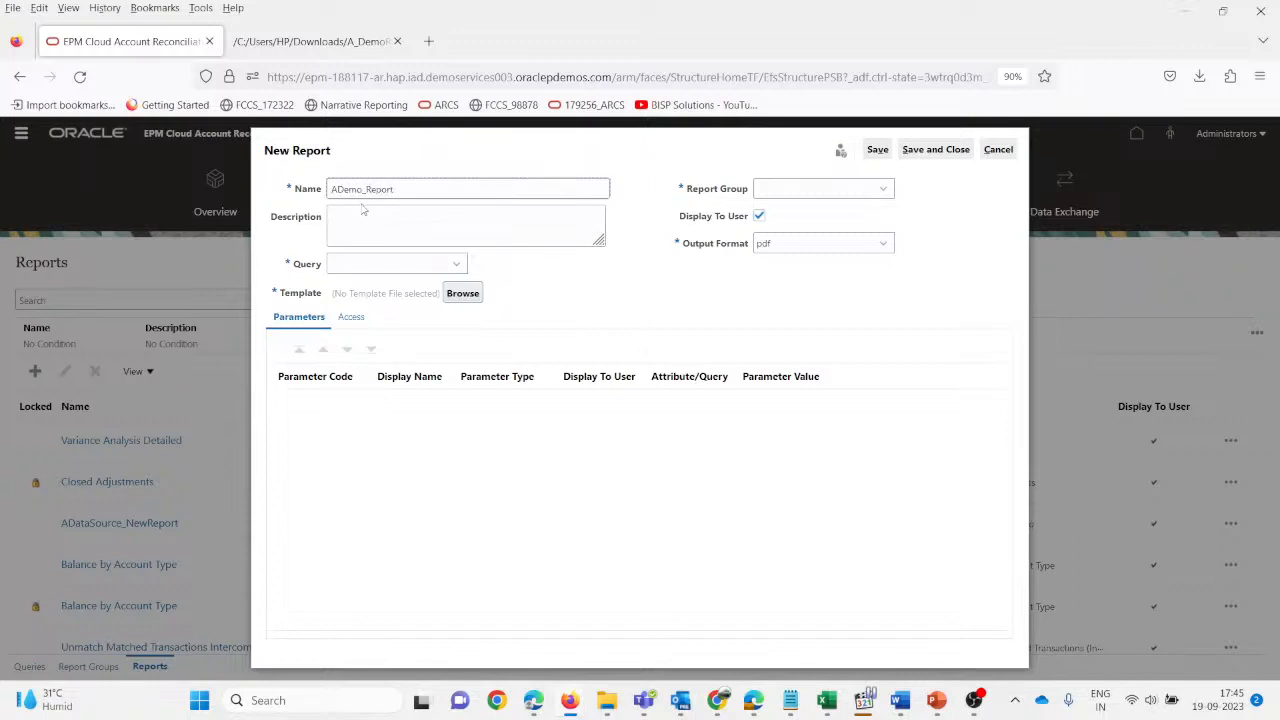
text(R)
click(358, 228)
text(New Rep)
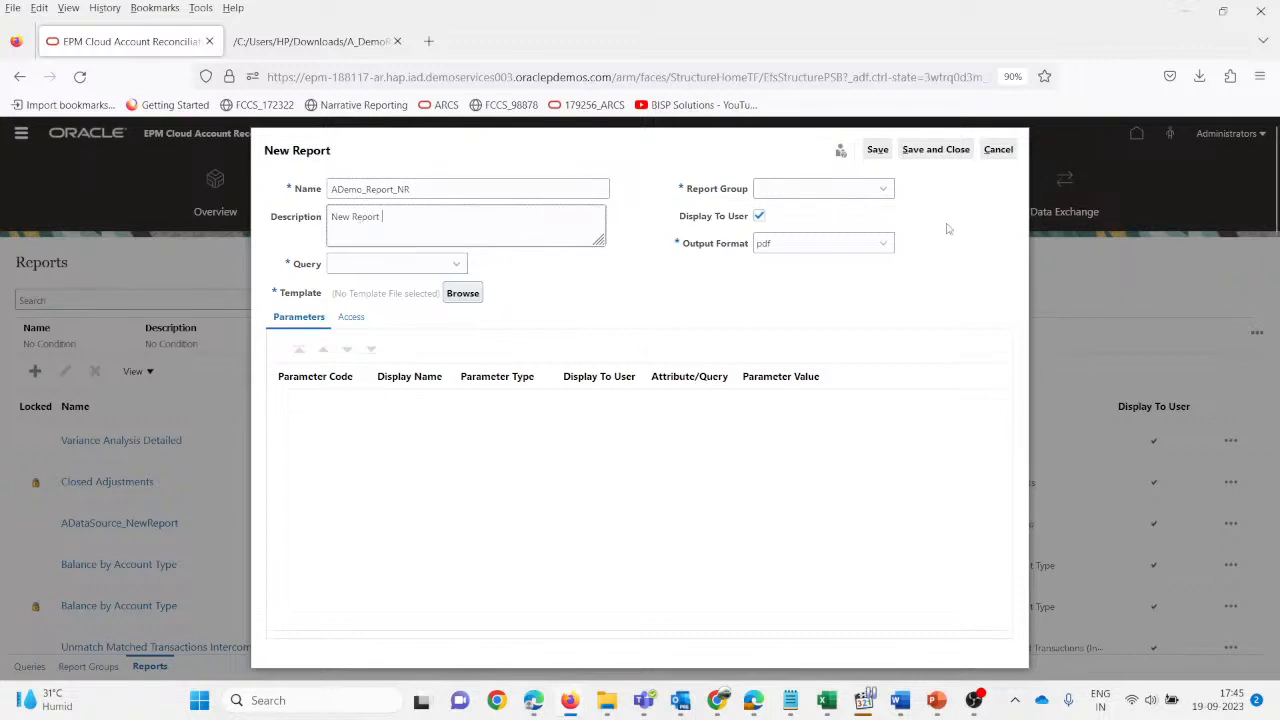
- Assign the report to group A_DemoReport_RG with pdf output and the A_DemoREport query, and try to save it
click(882, 192)
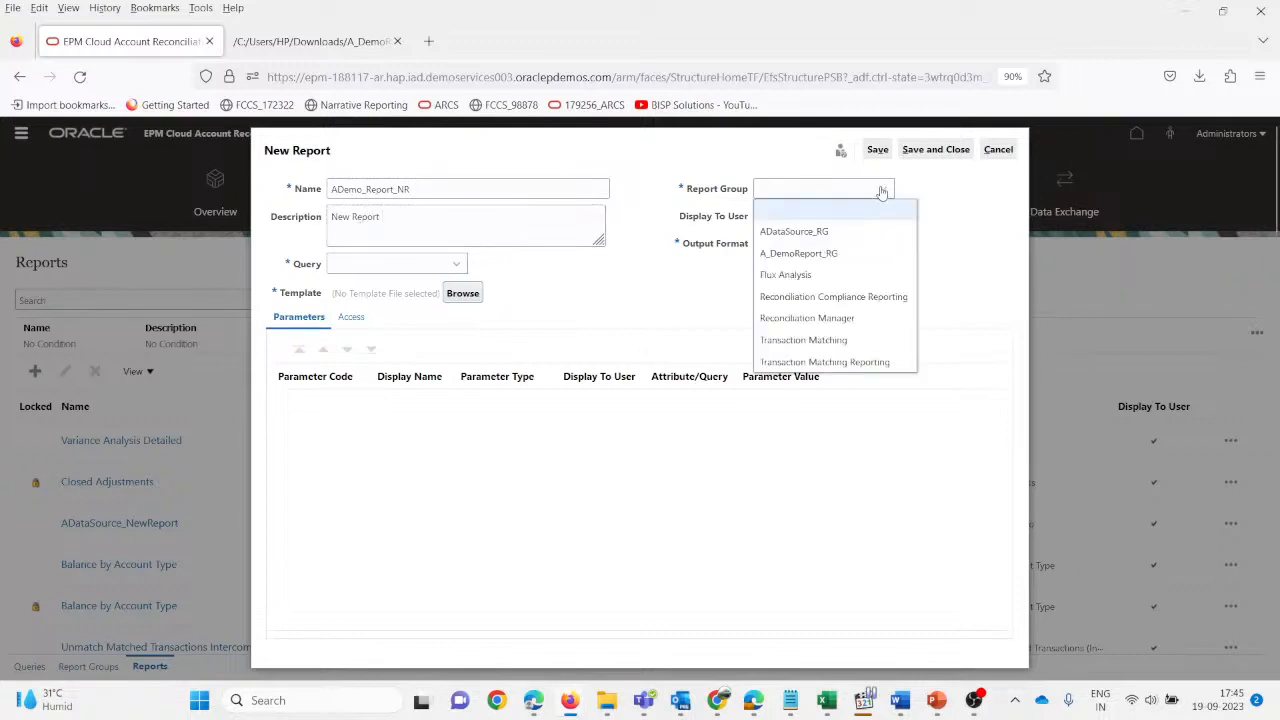
click(805, 255)
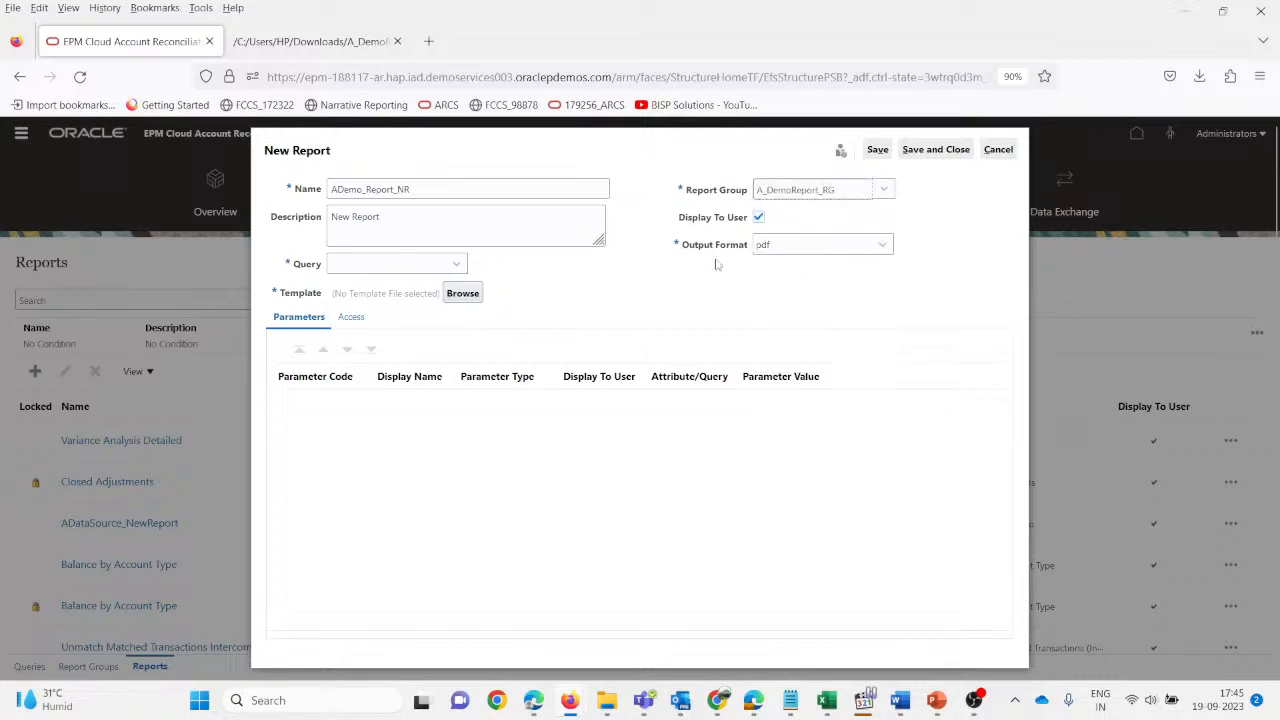
click(882, 246)
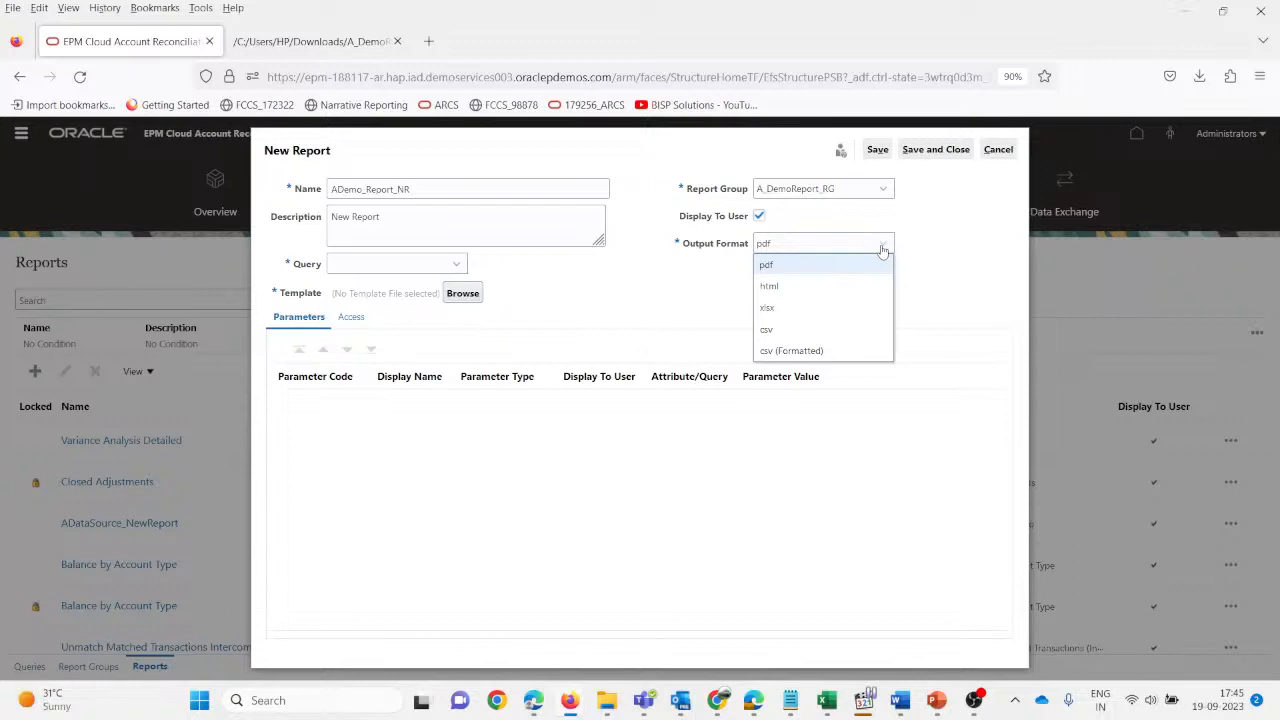
click(777, 268)
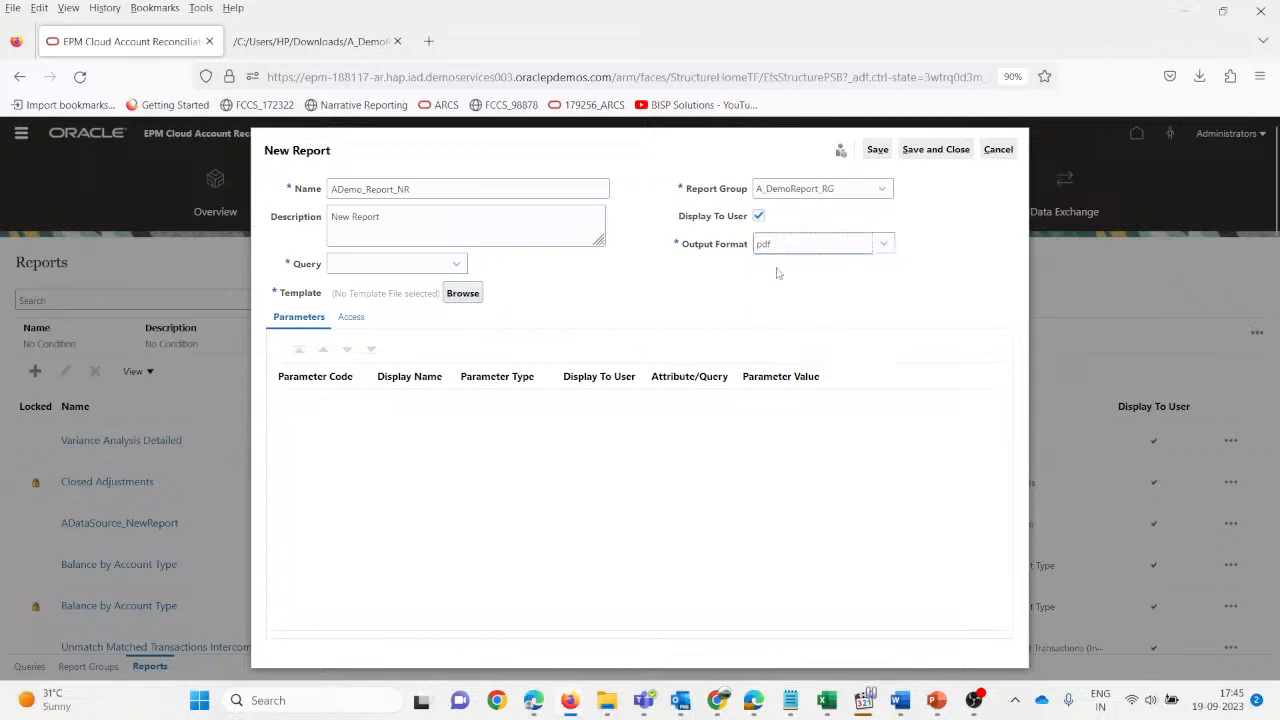
click(460, 268)
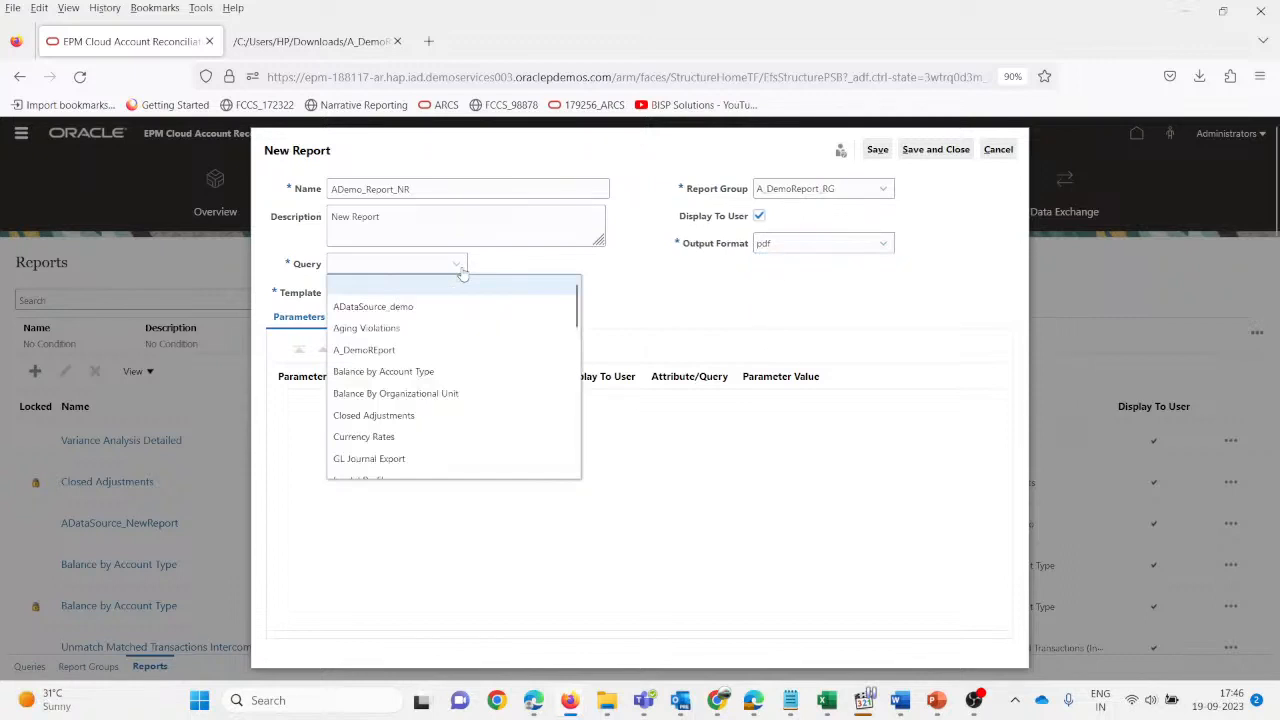
click(422, 351)
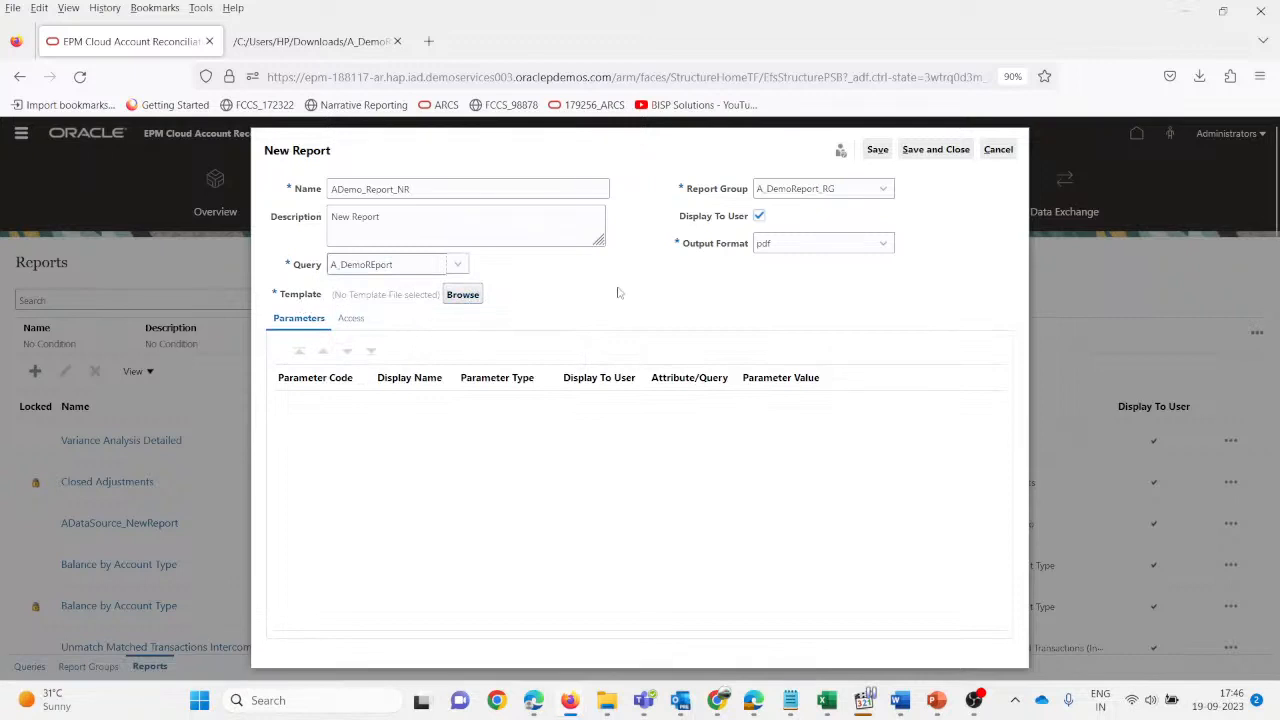
click(878, 150)
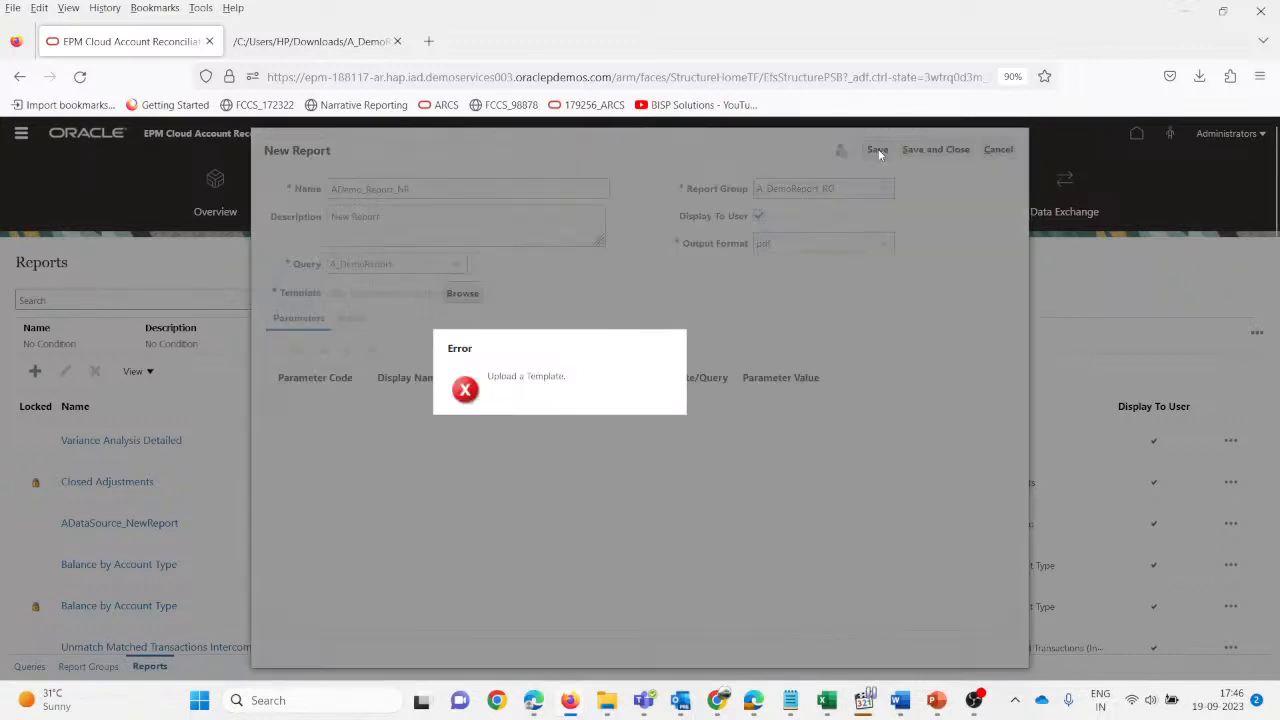
click(815, 440)
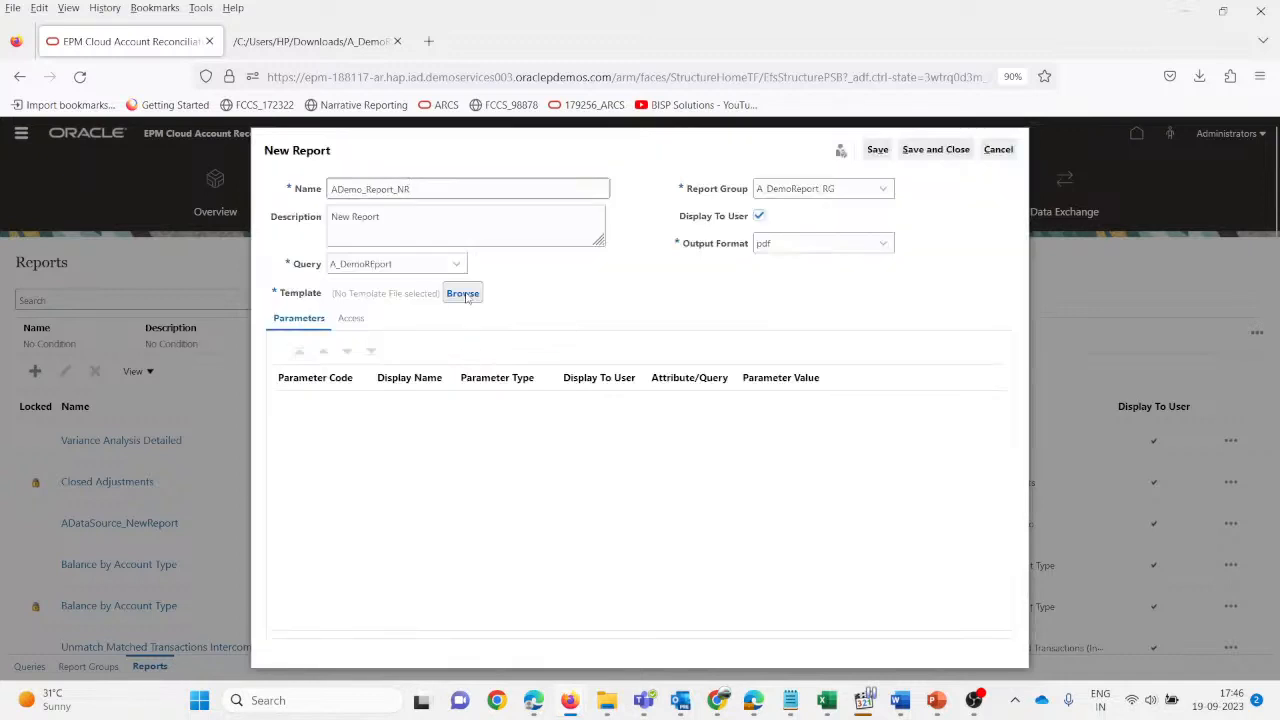
- Upload BI_Report-RTF2 from the Webinar folder as the report's template and save the report
click(463, 294)
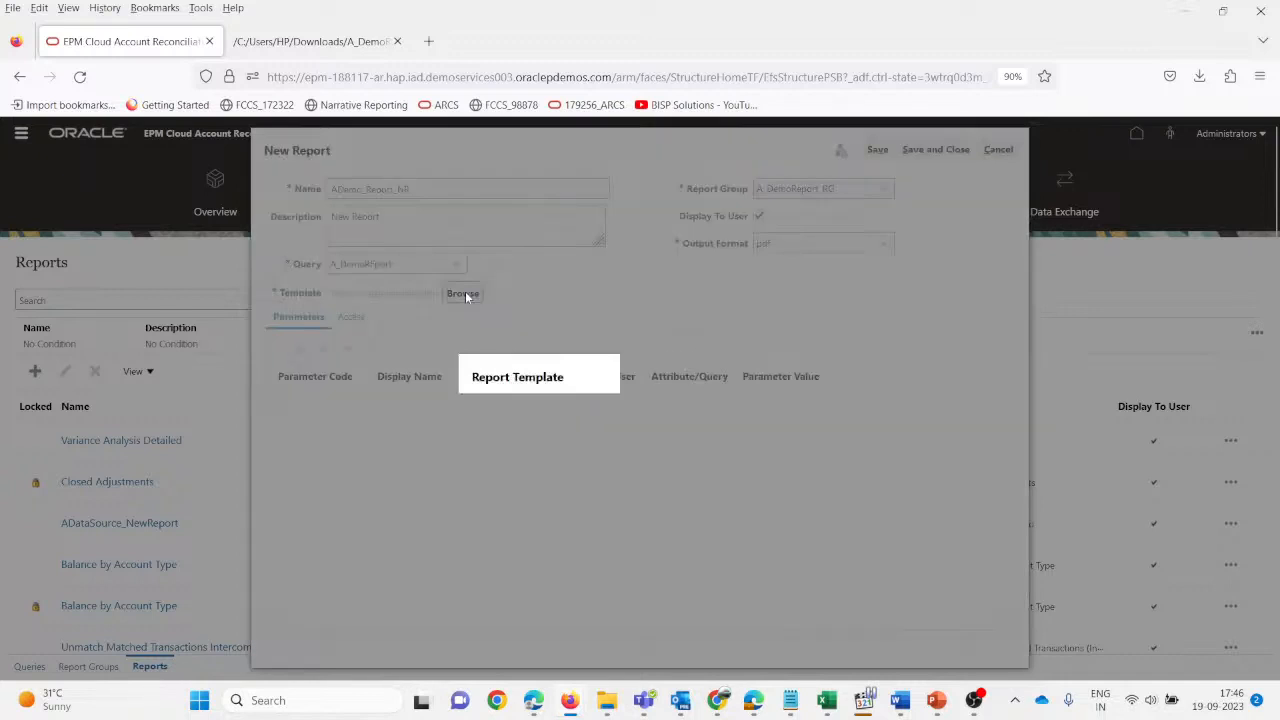
click(504, 411)
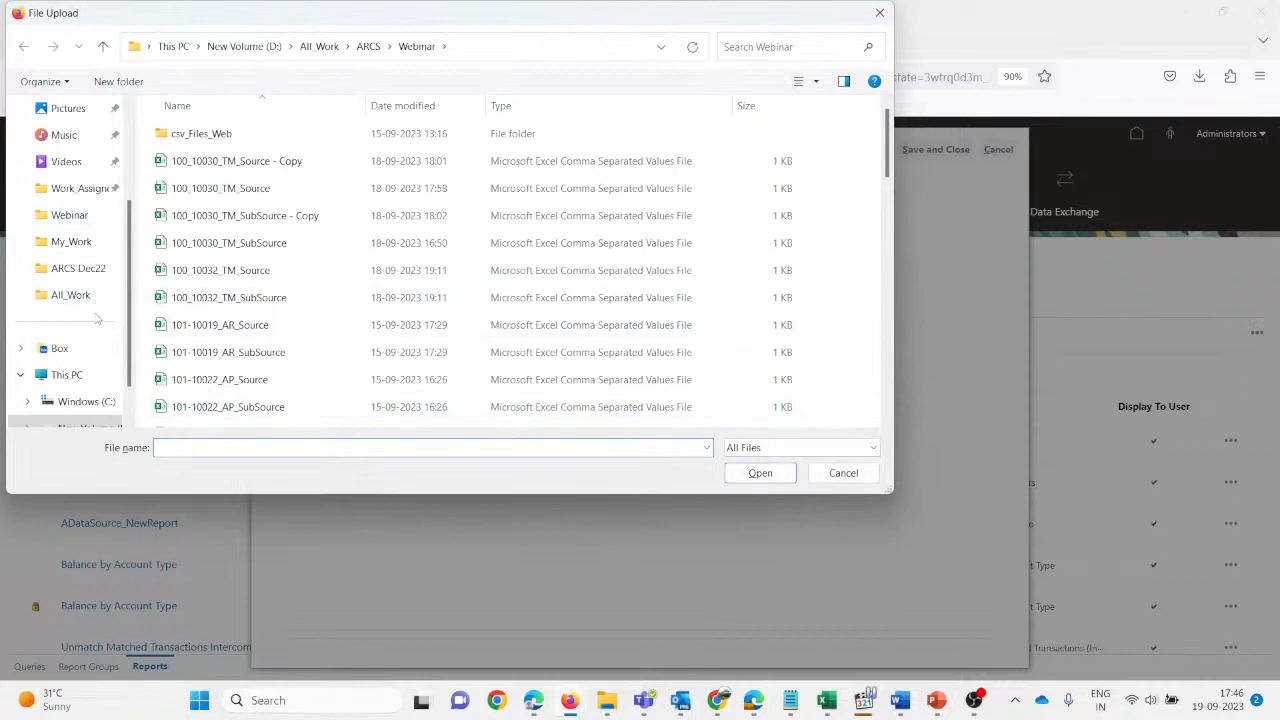
scroll(95, 300, up, 3)
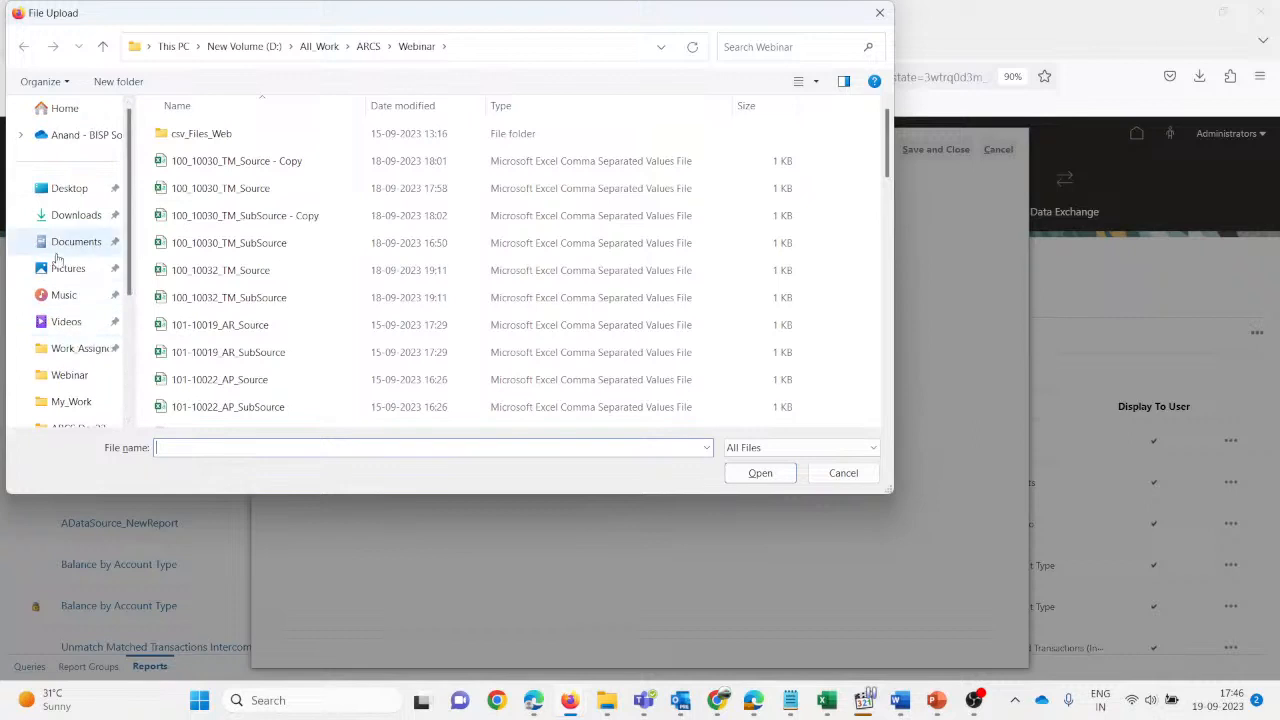
click(74, 218)
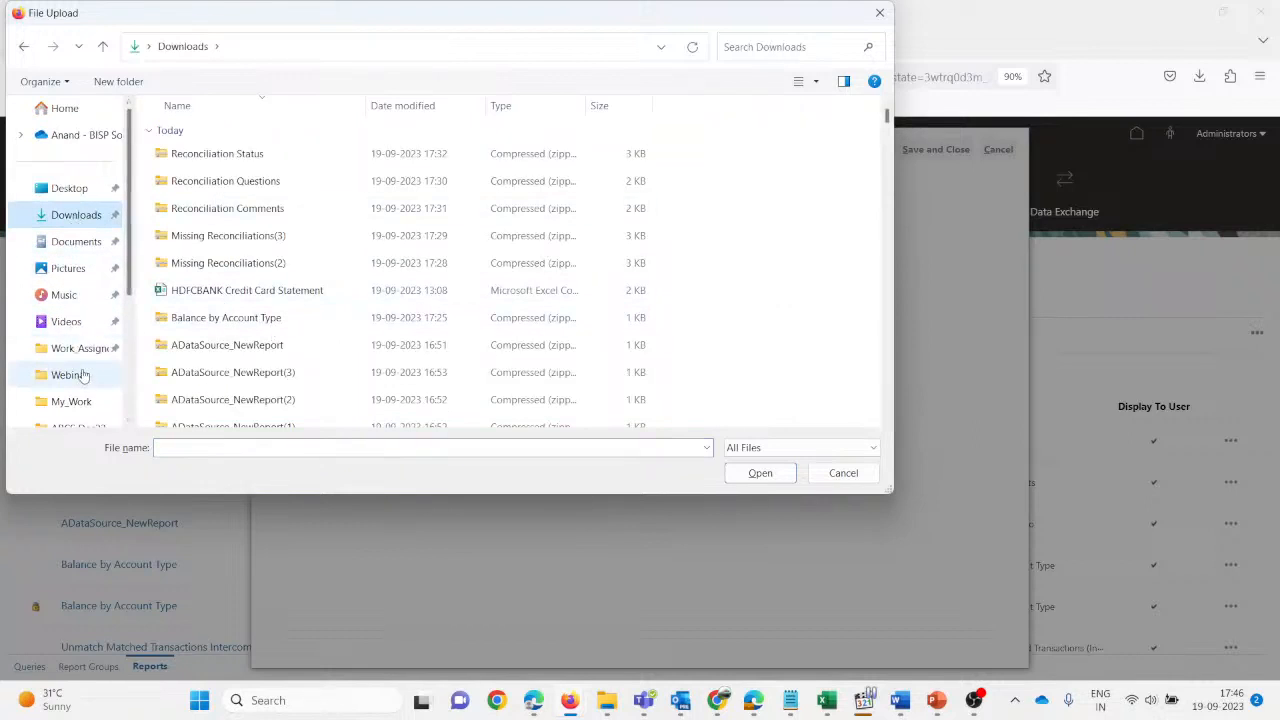
scroll(82, 372, down, 1)
scroll(84, 375, down, 2)
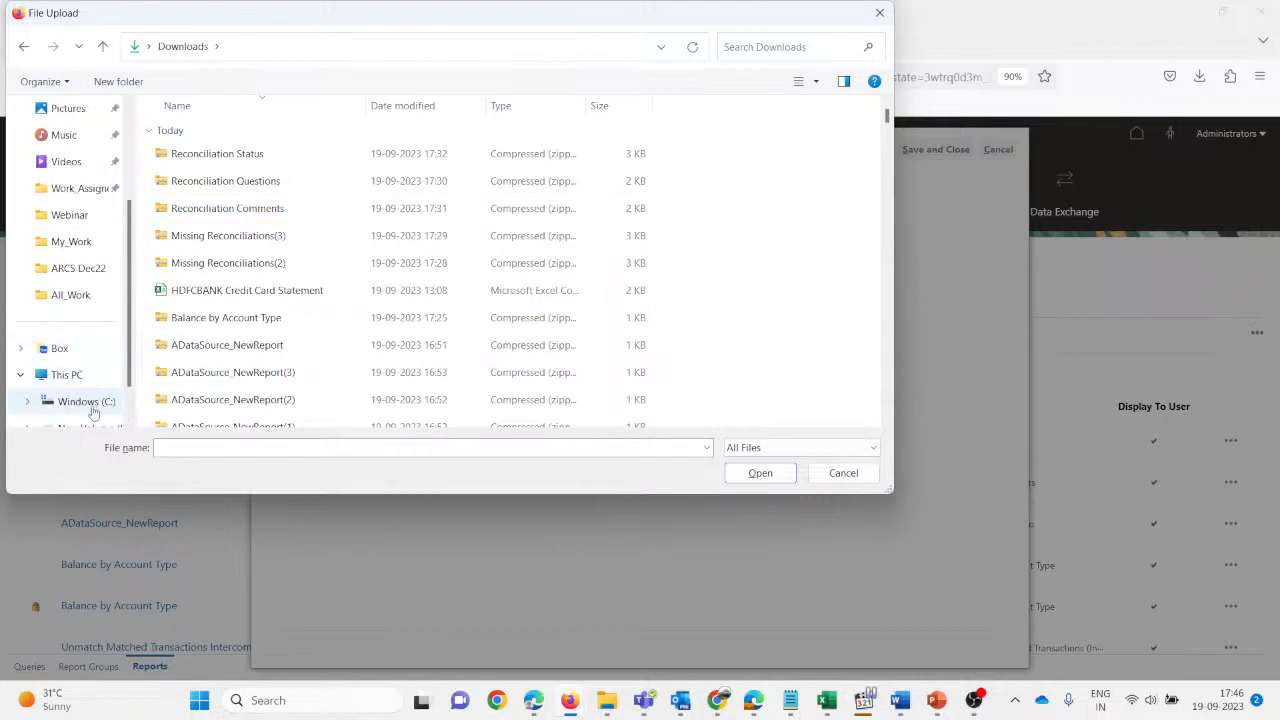
click(70, 215)
click(403, 107)
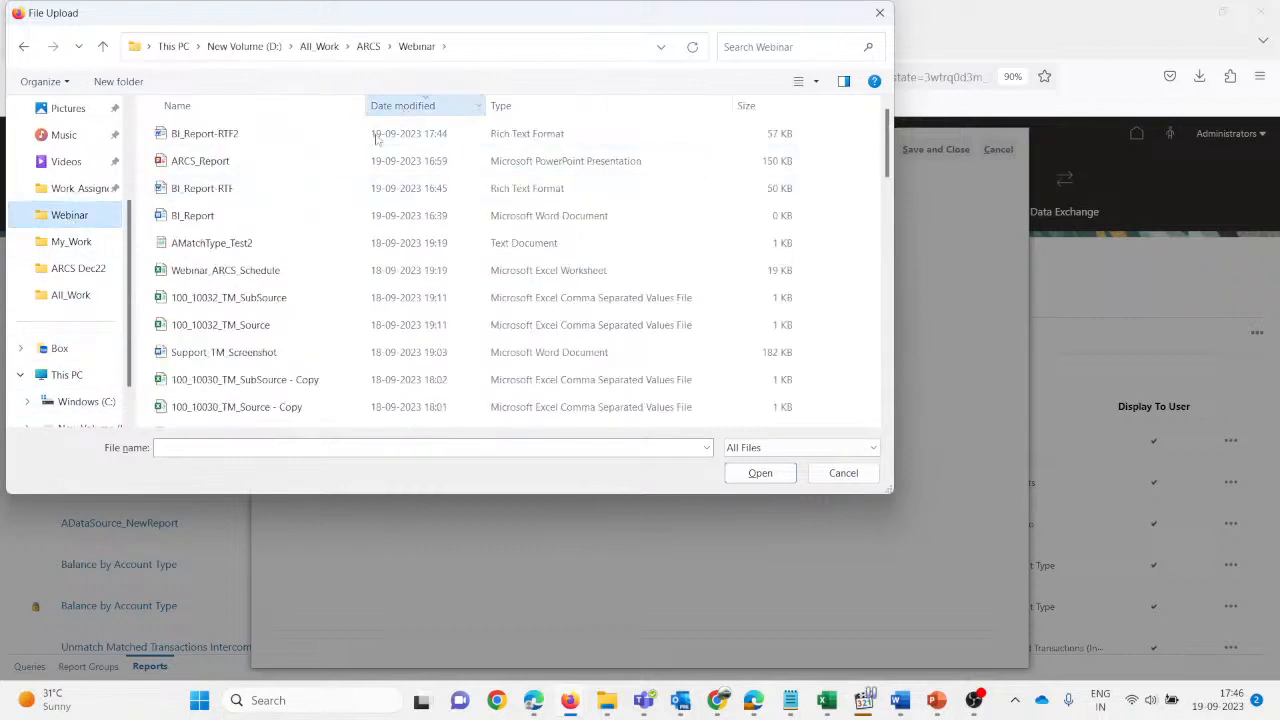
click(198, 136)
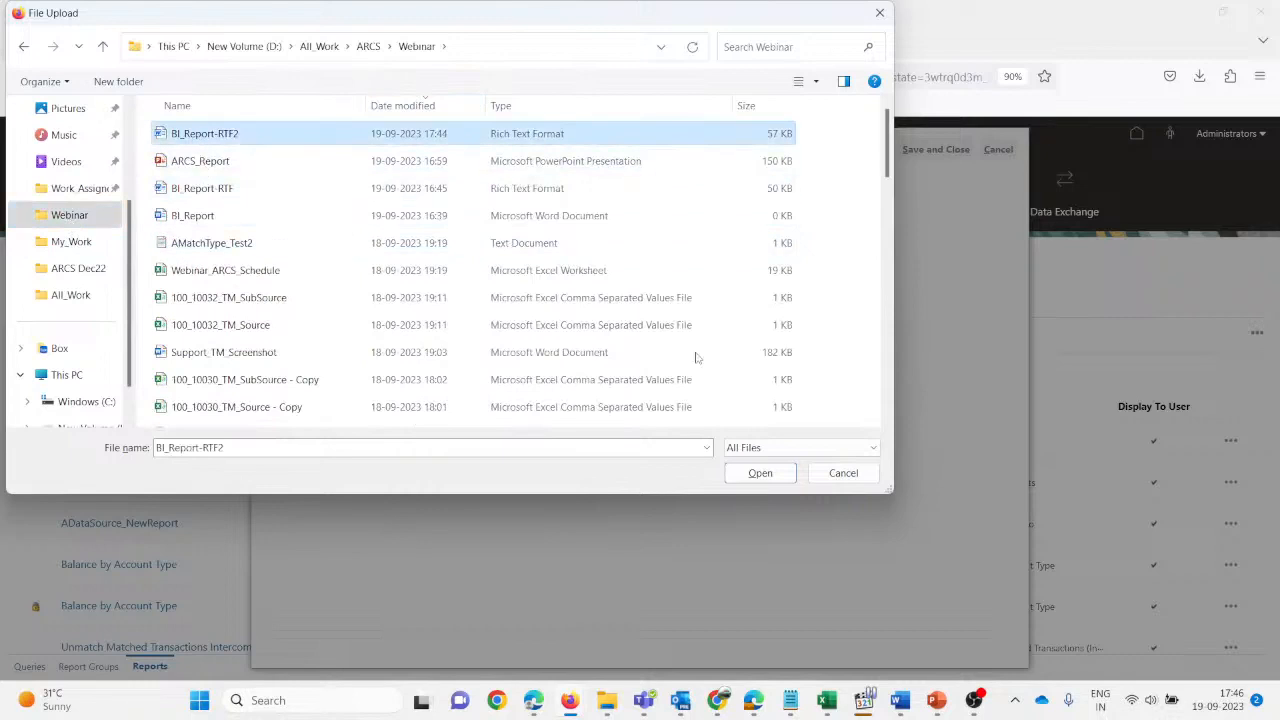
click(752, 473)
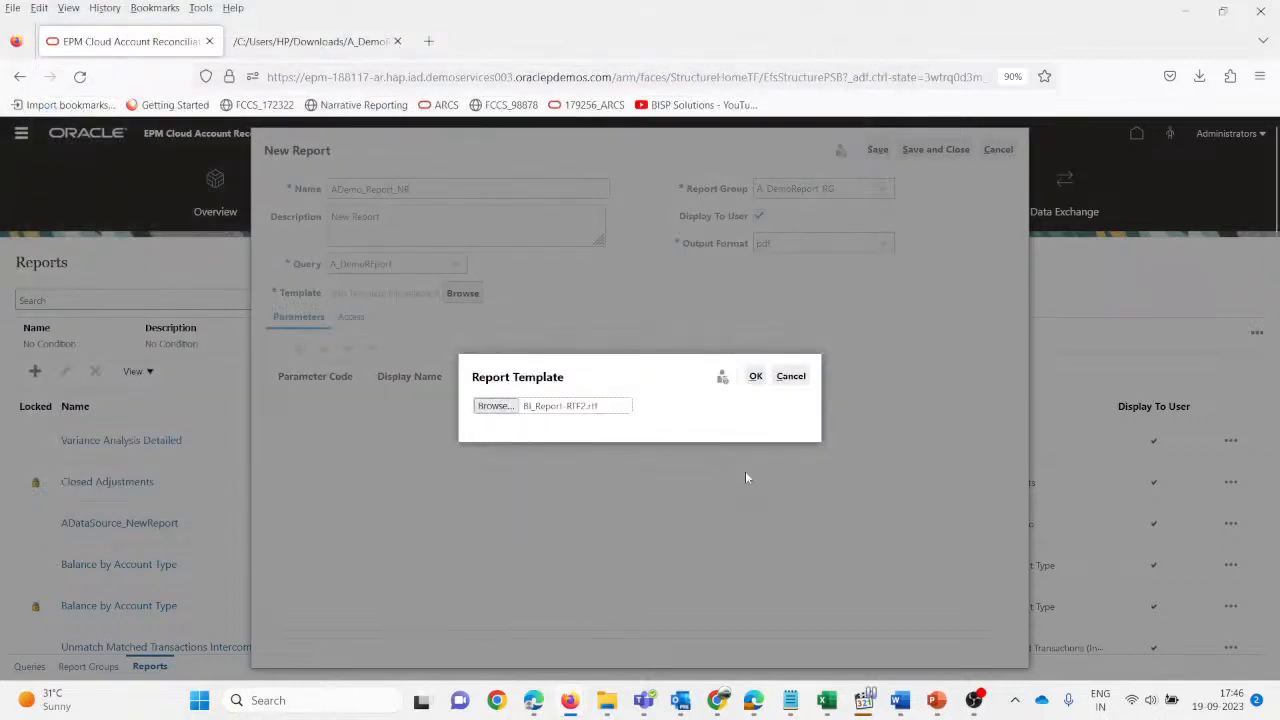
click(756, 378)
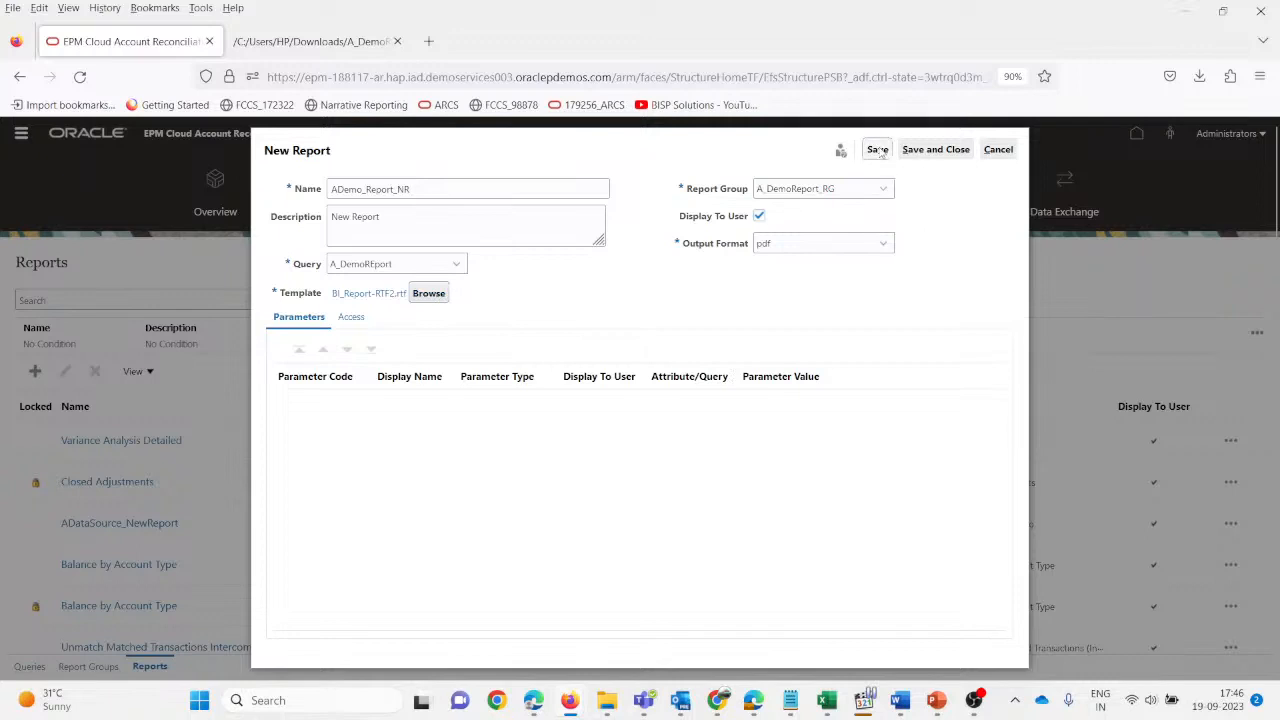
click(878, 150)
- Grant report access to the Service Administrator role in the Reconciliation Manager module, and save and close the report
click(352, 318)
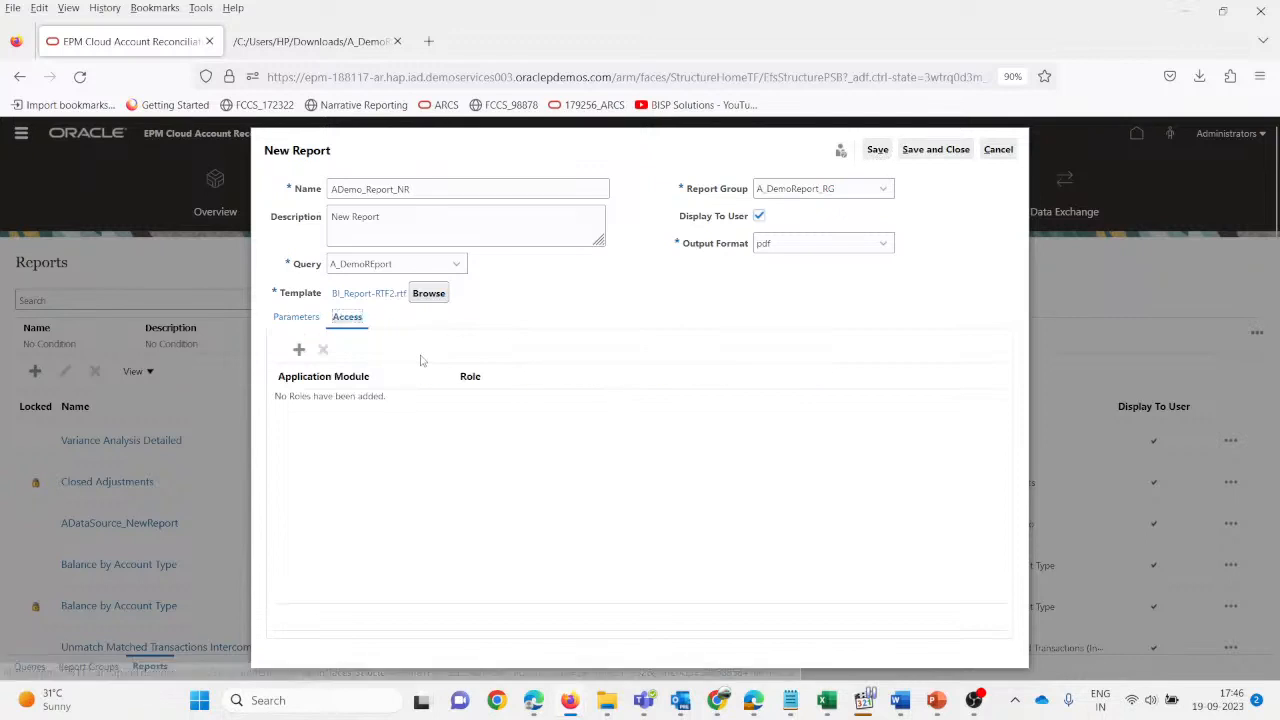
click(300, 318)
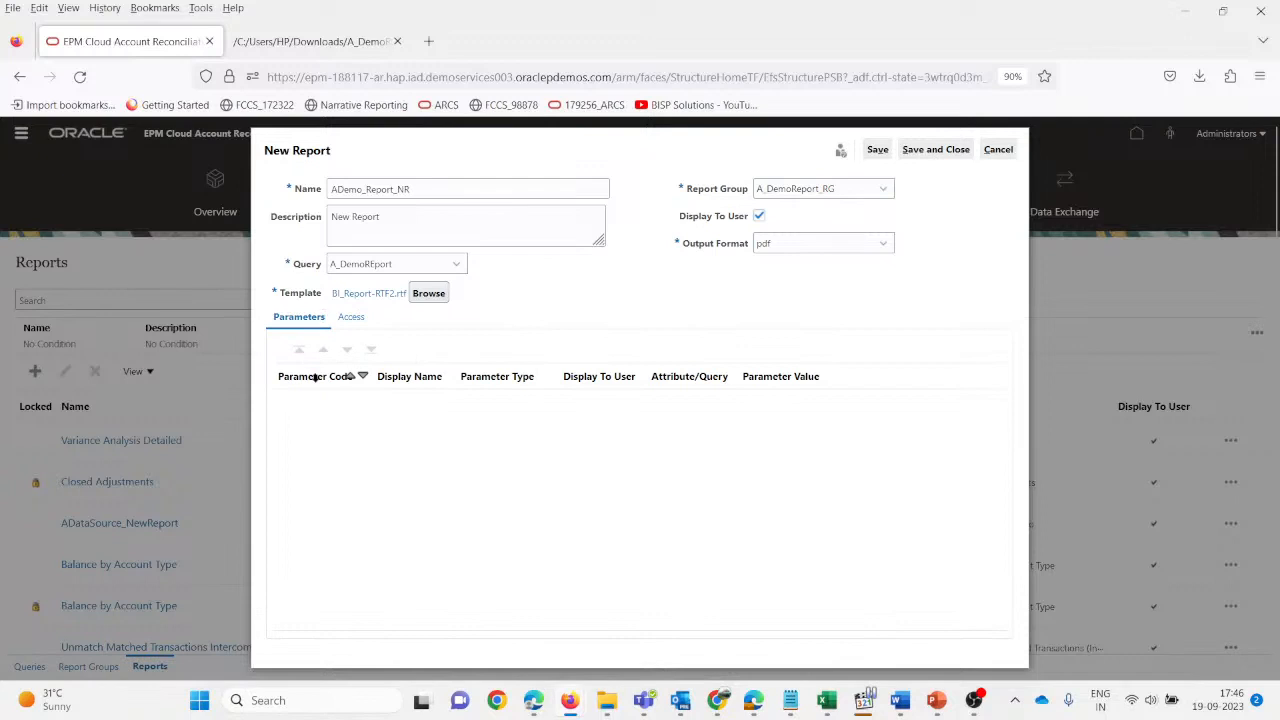
click(352, 318)
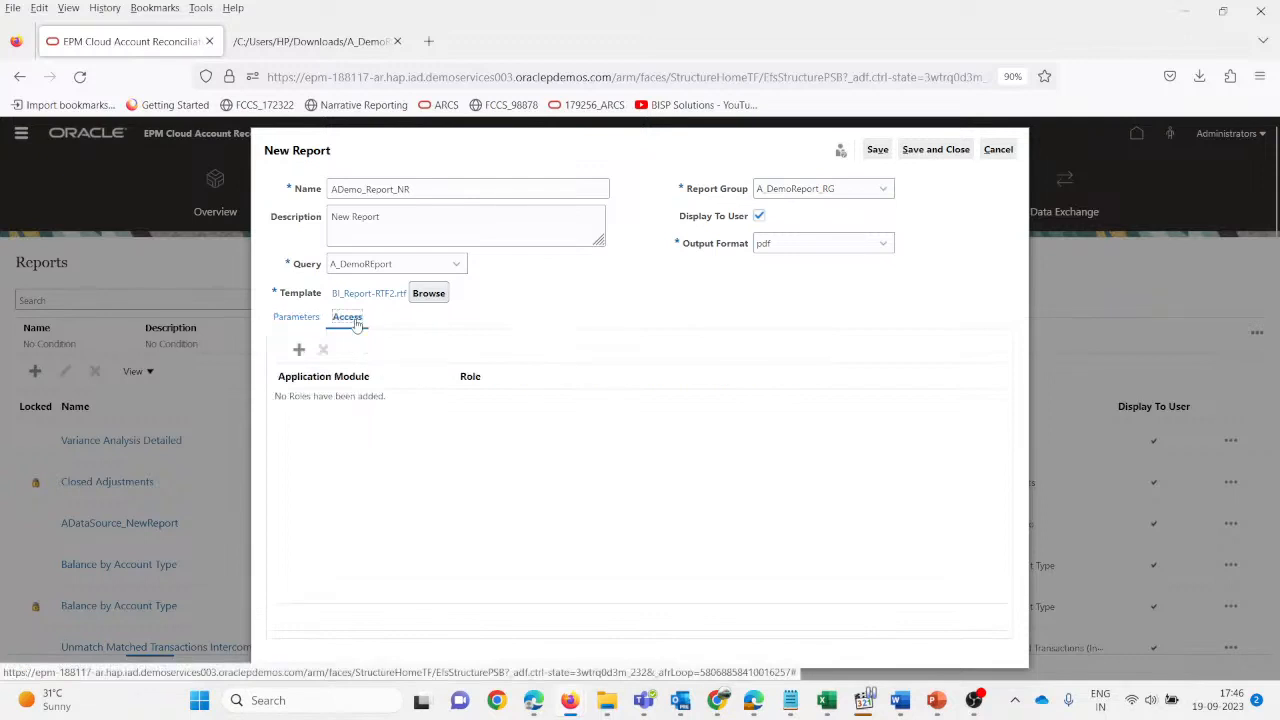
click(300, 350)
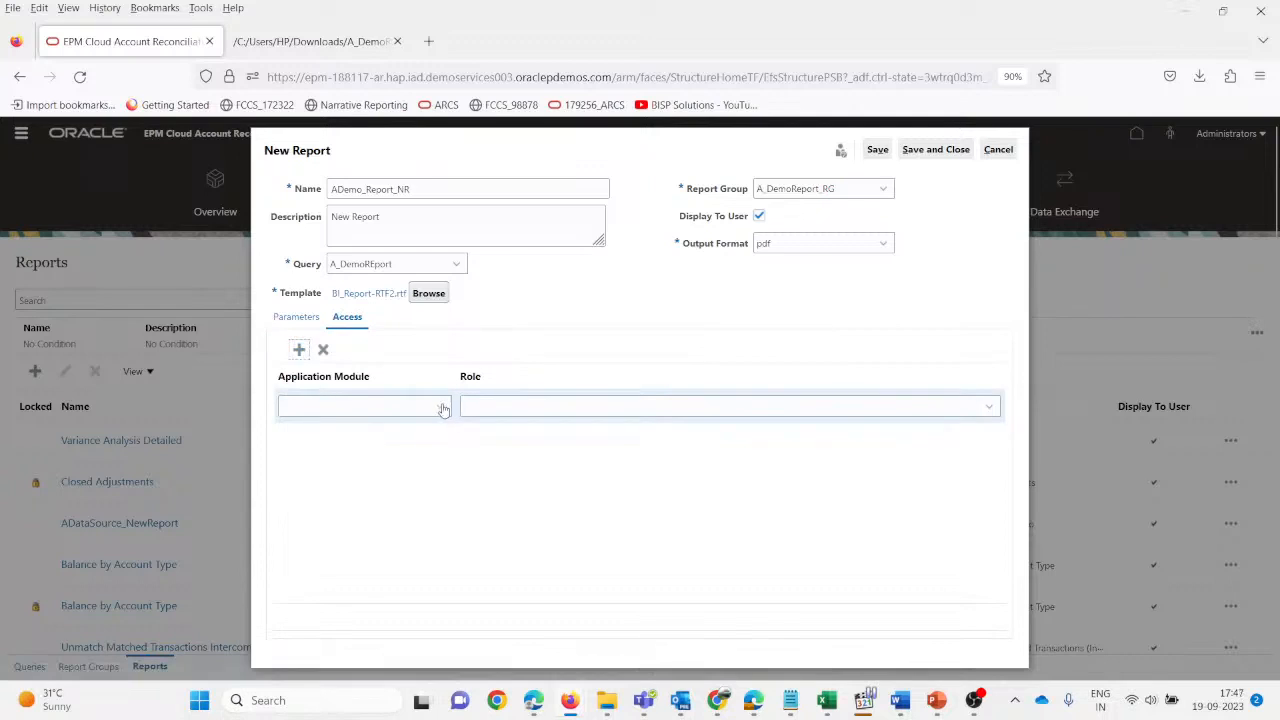
click(441, 407)
click(403, 449)
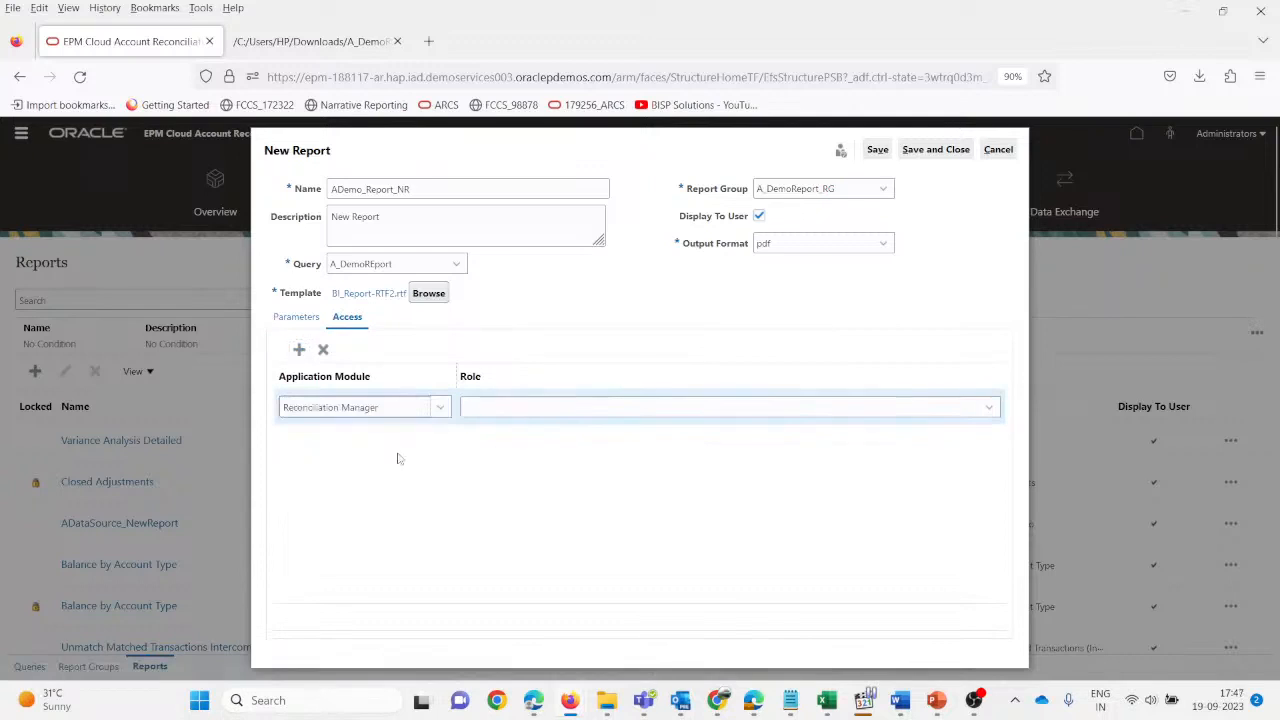
click(513, 415)
click(612, 450)
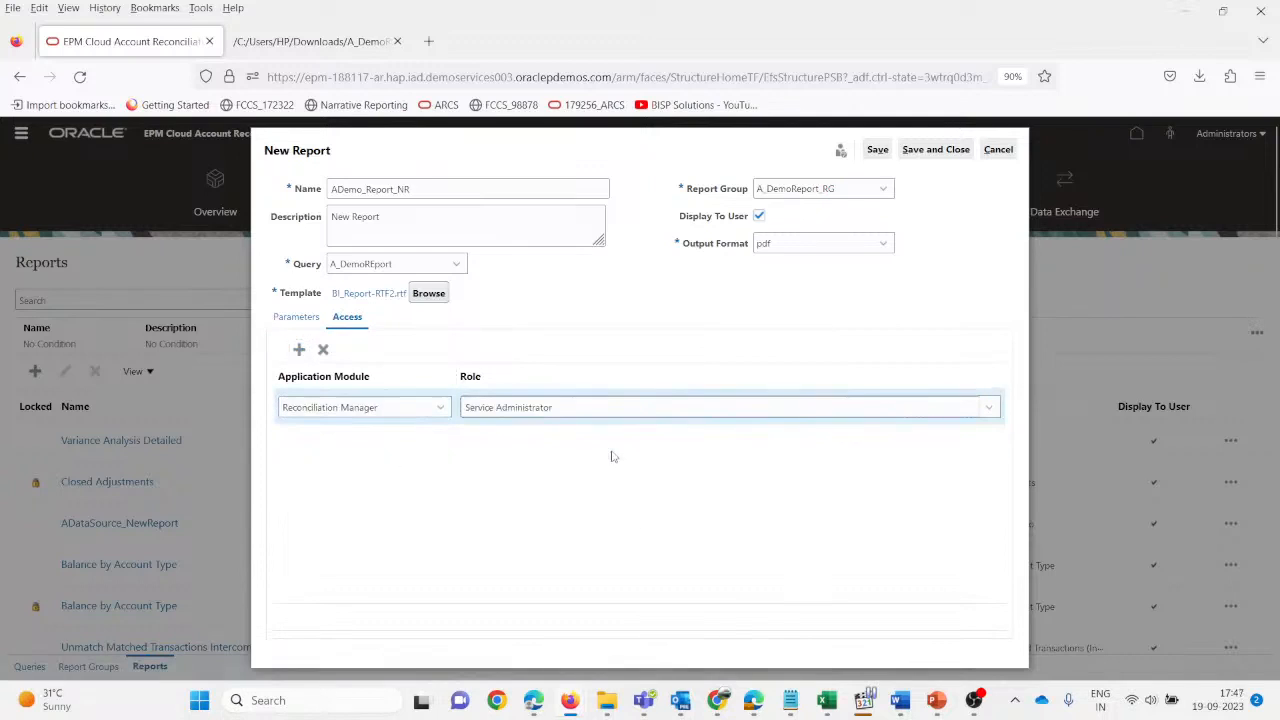
click(928, 152)
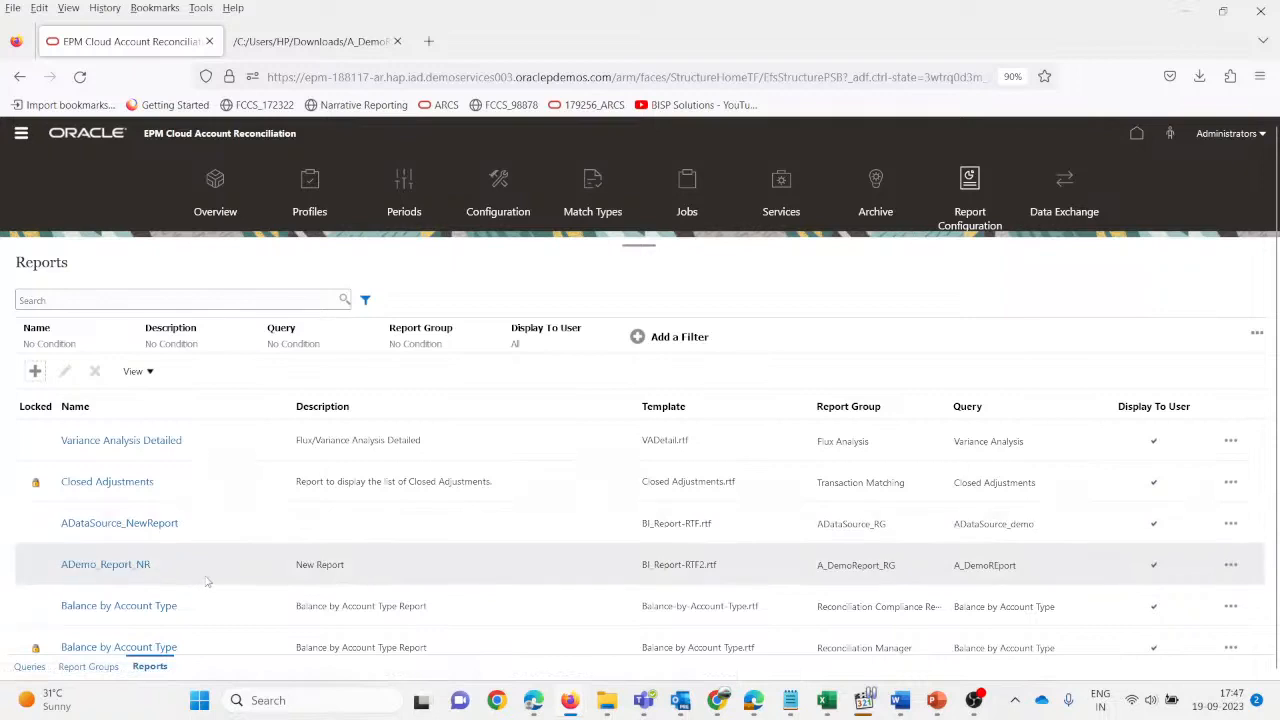
- Look through the reports list, search it for A_Demo and clear the search
scroll(206, 552, down, 5)
scroll(206, 552, up, 5)
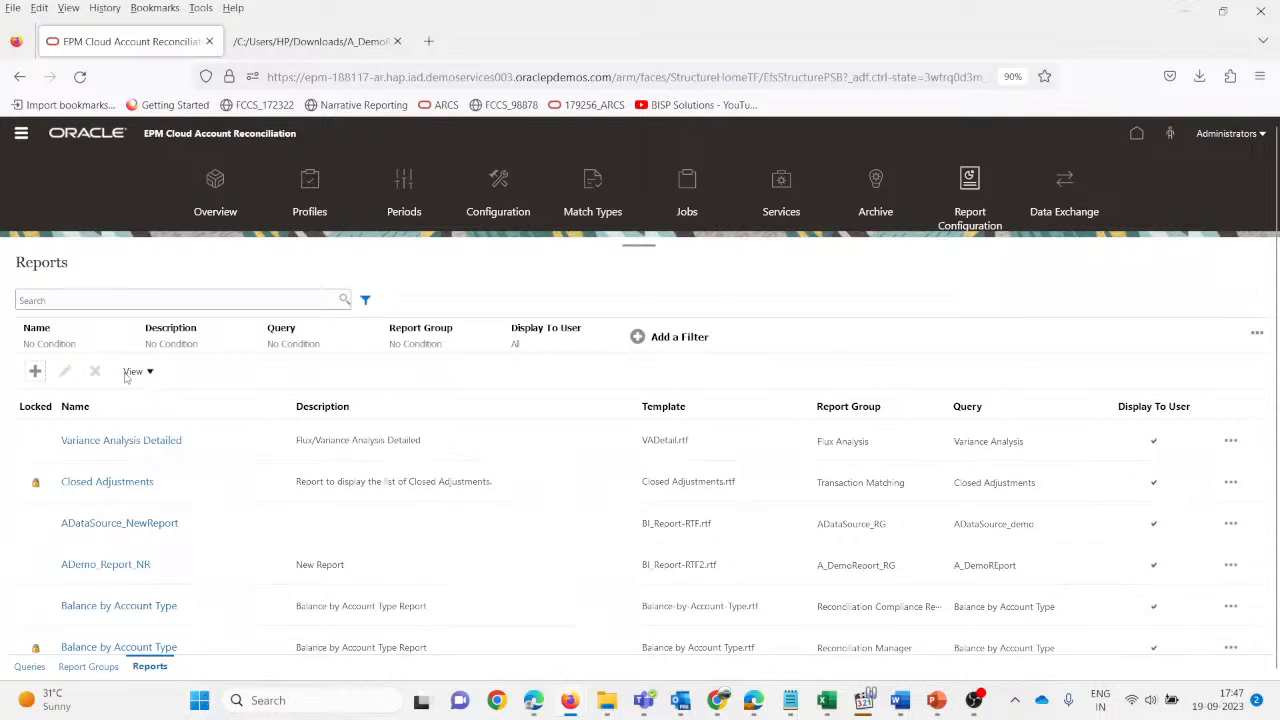
click(97, 295)
text(A_Demo)
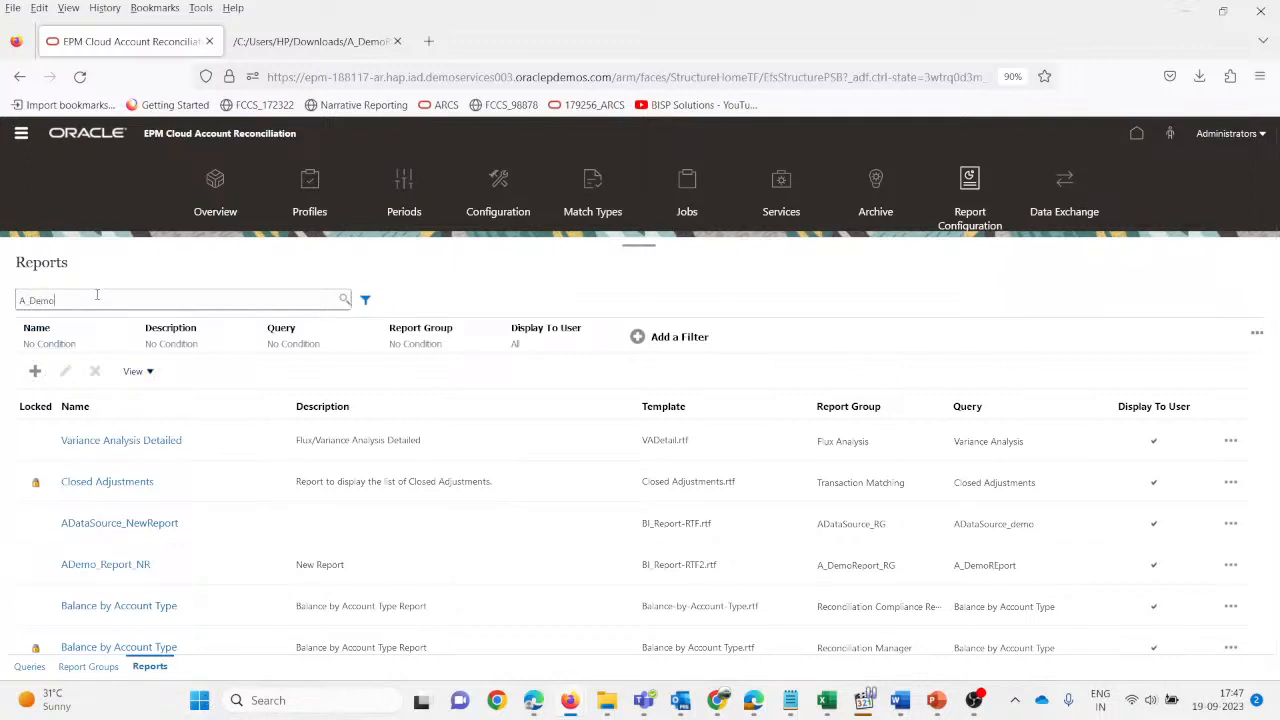
key(Return)
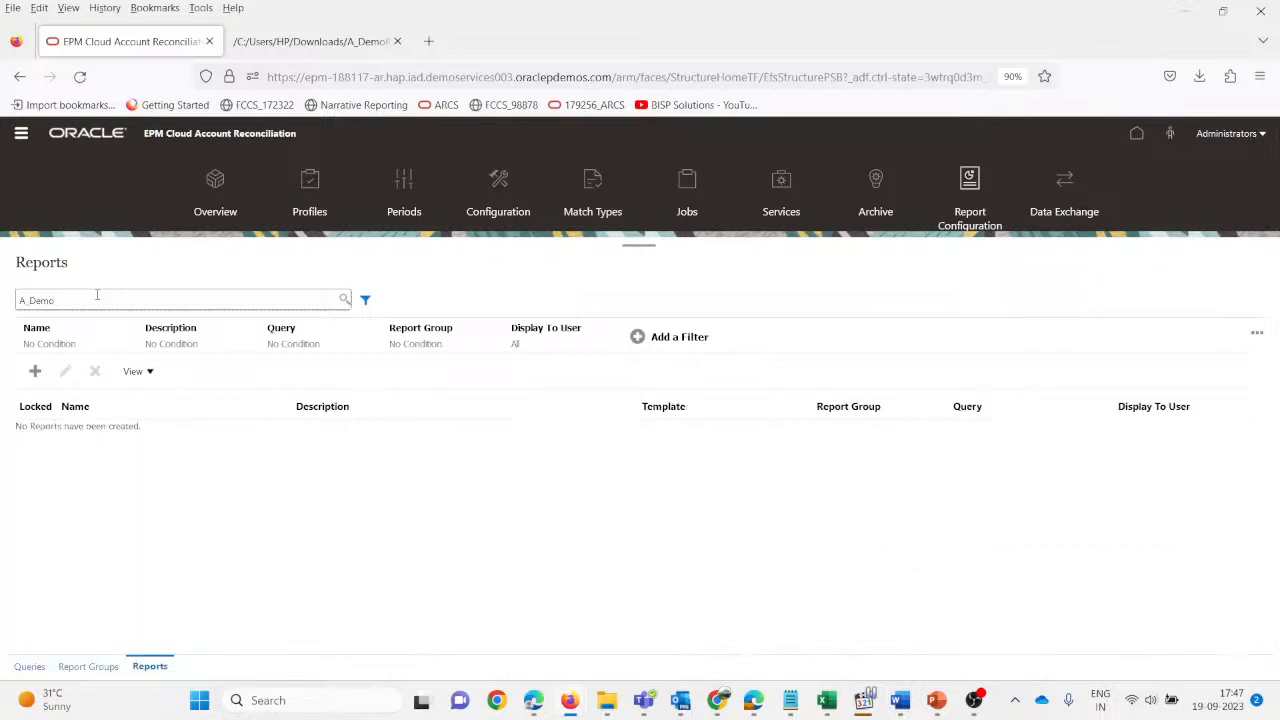
key(BackSpace)
key(BackSpace)
key(BackSpace)
key(BackSpace)
key(BackSpace)
key(Return)
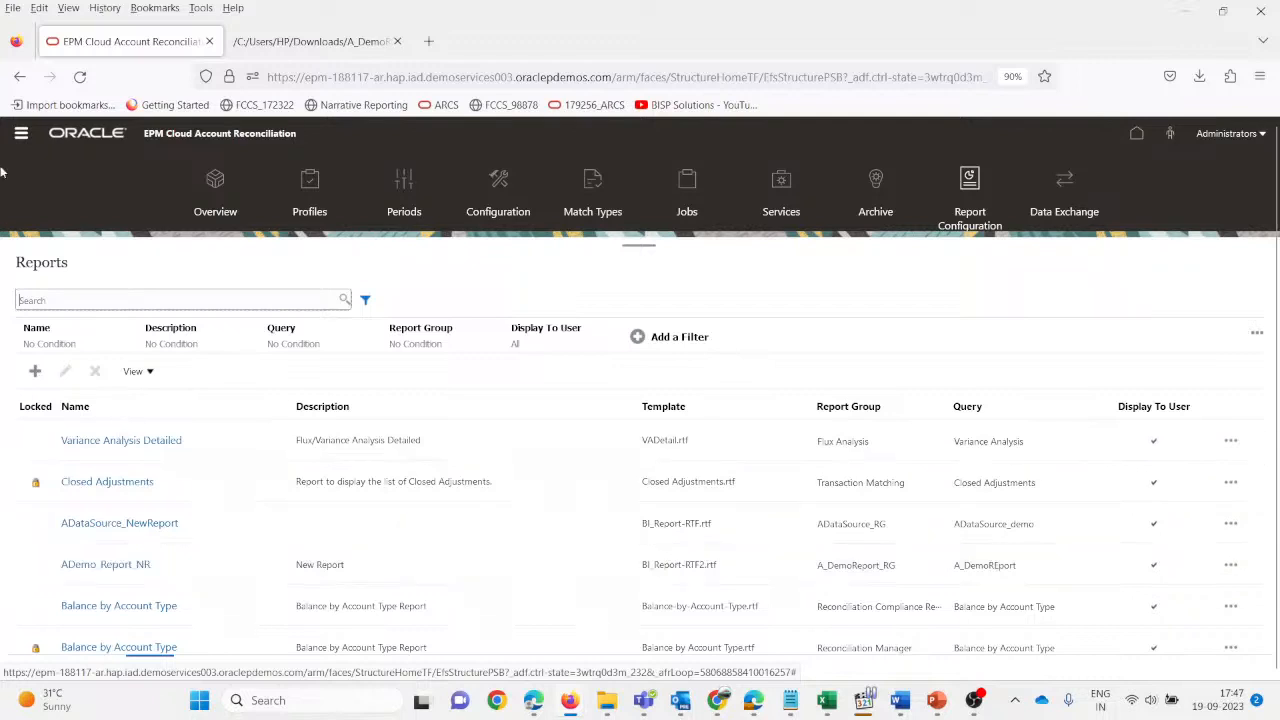
- Open the Reports page and display the A_DemoReport_RG report group under Reconciliation Compliance
click(20, 137)
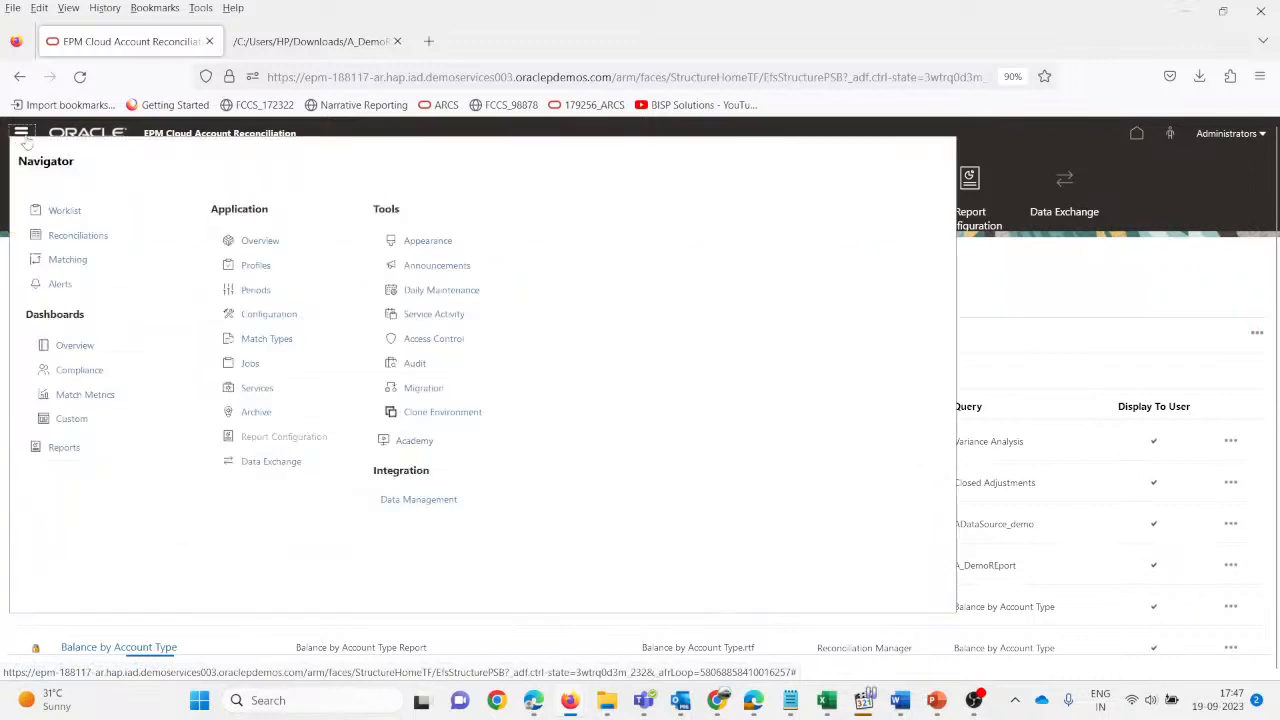
click(63, 447)
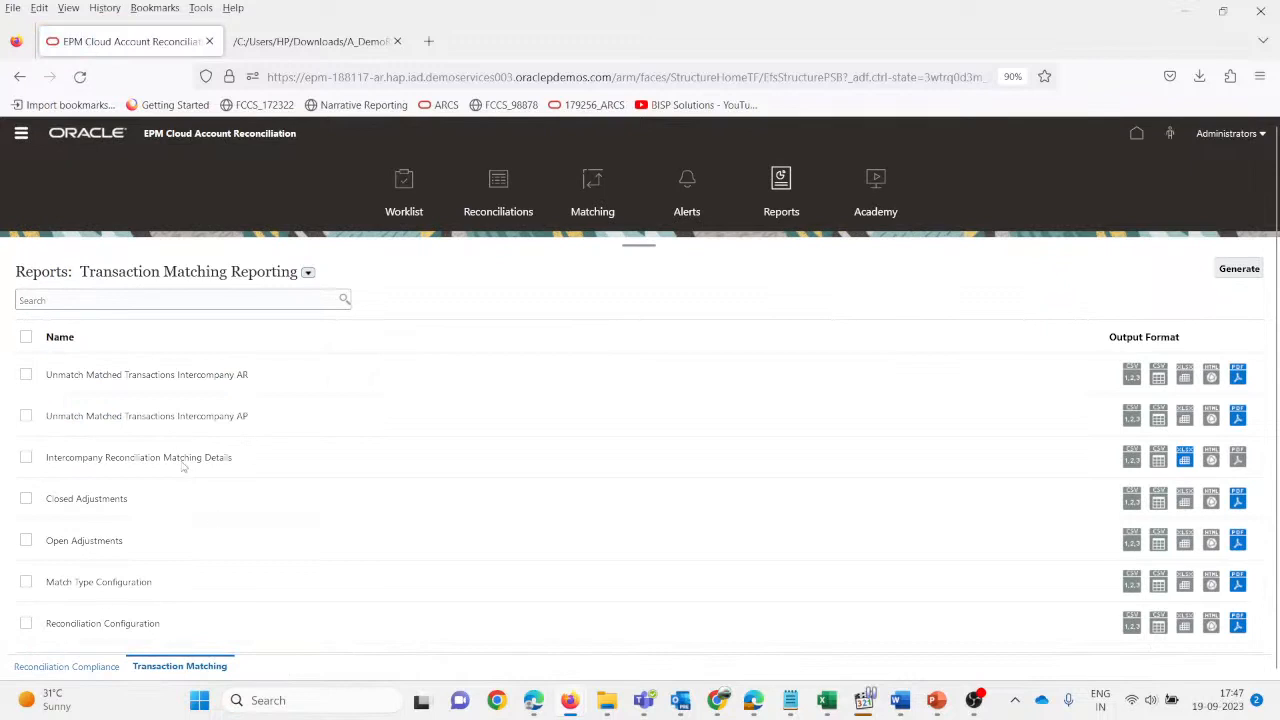
click(308, 274)
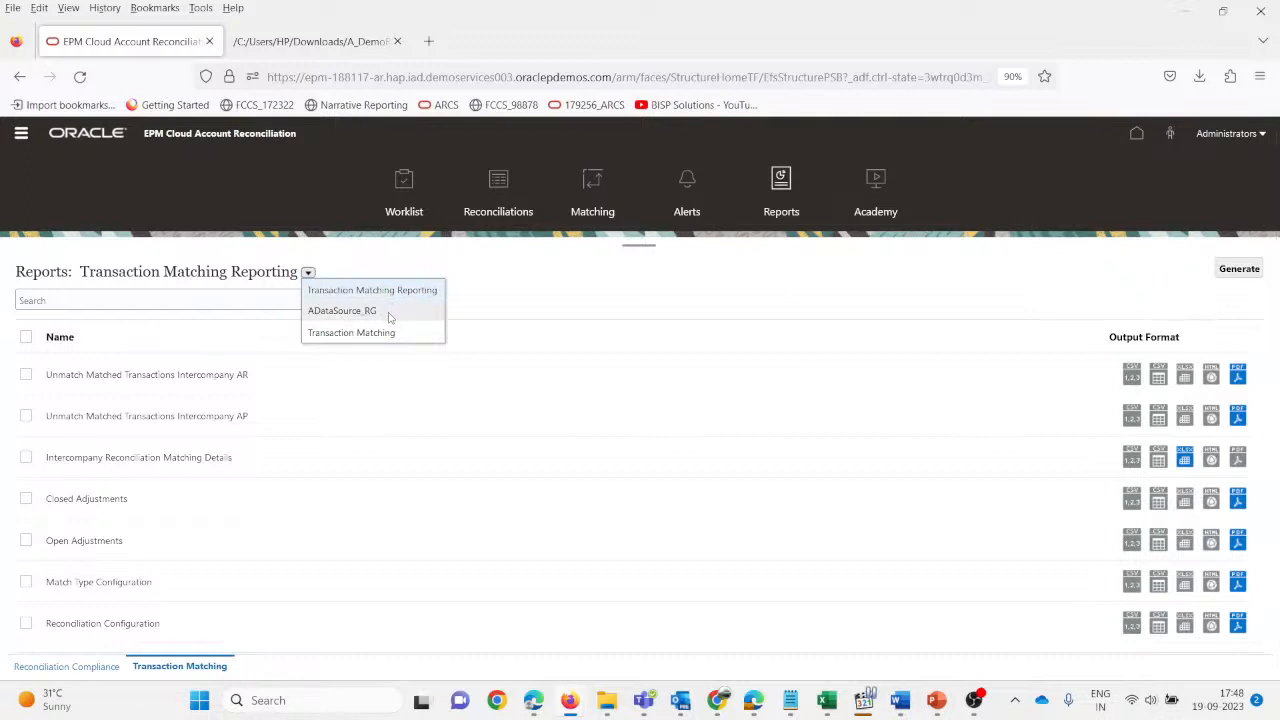
click(52, 672)
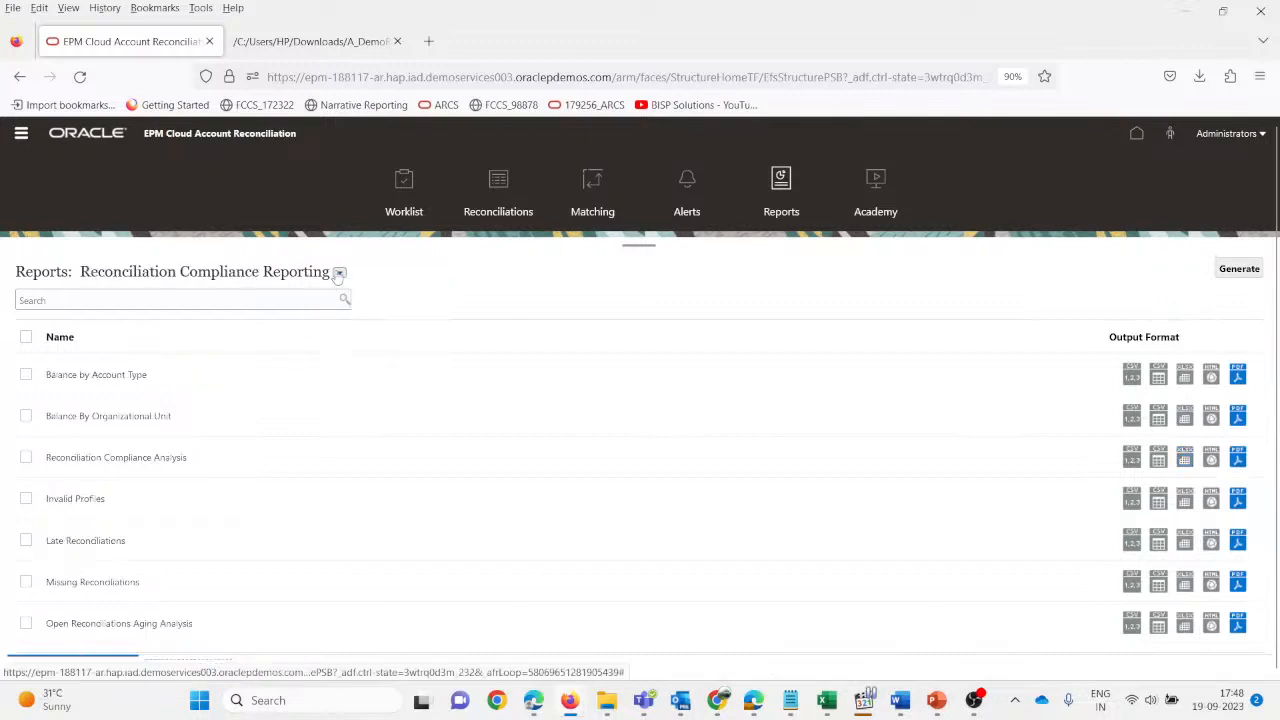
click(339, 273)
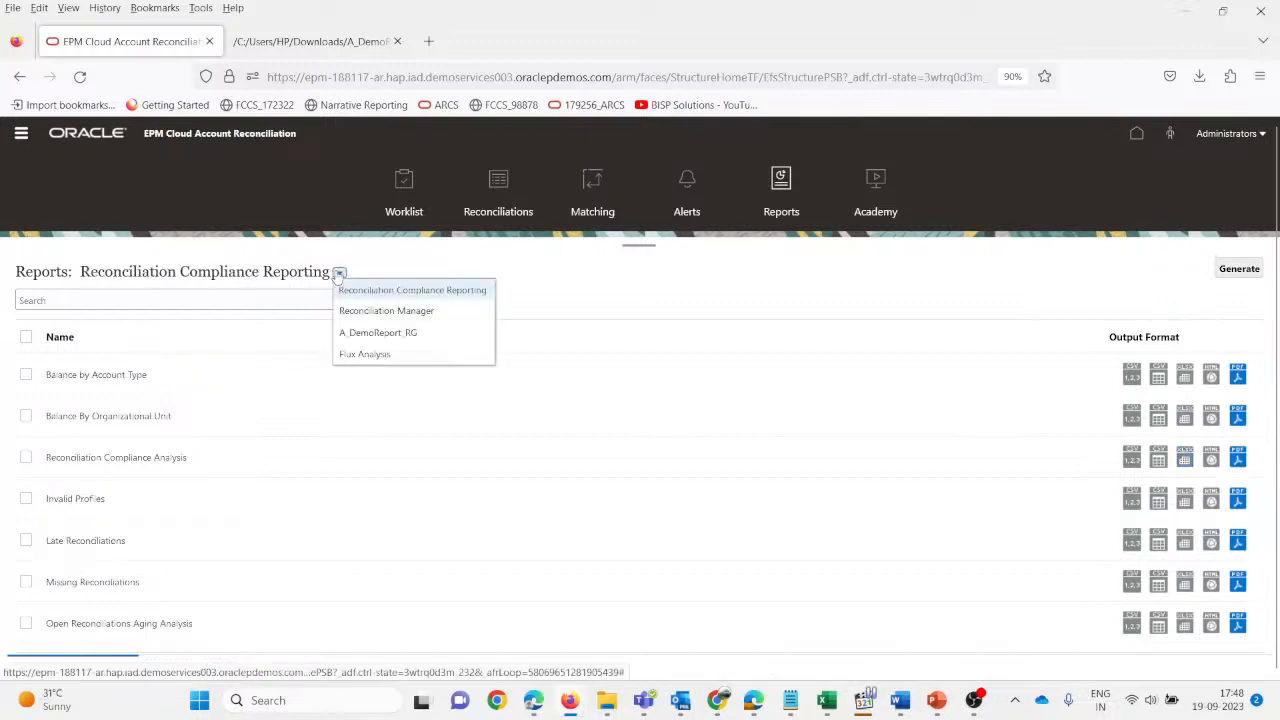
click(398, 336)
- Generate ADemo_Report_NR in PDF format and open the PDF from the downloaded ADemo_Report_NR.zip
click(26, 375)
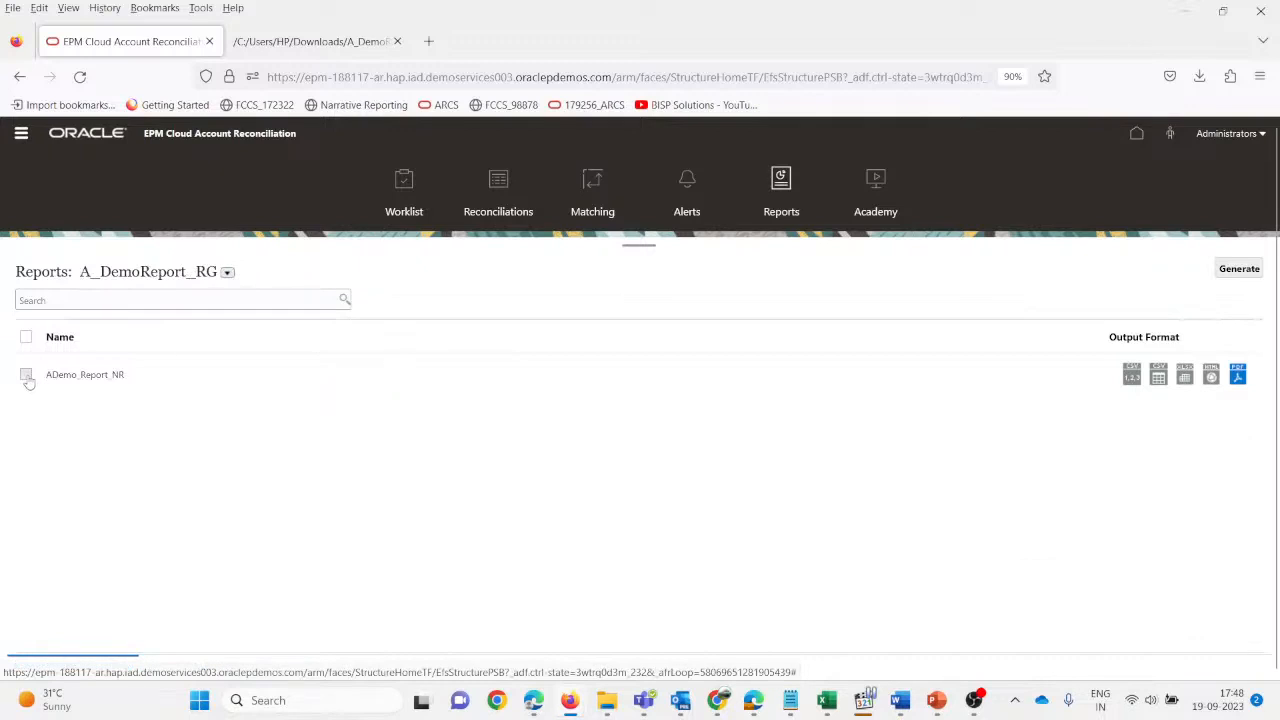
click(1211, 376)
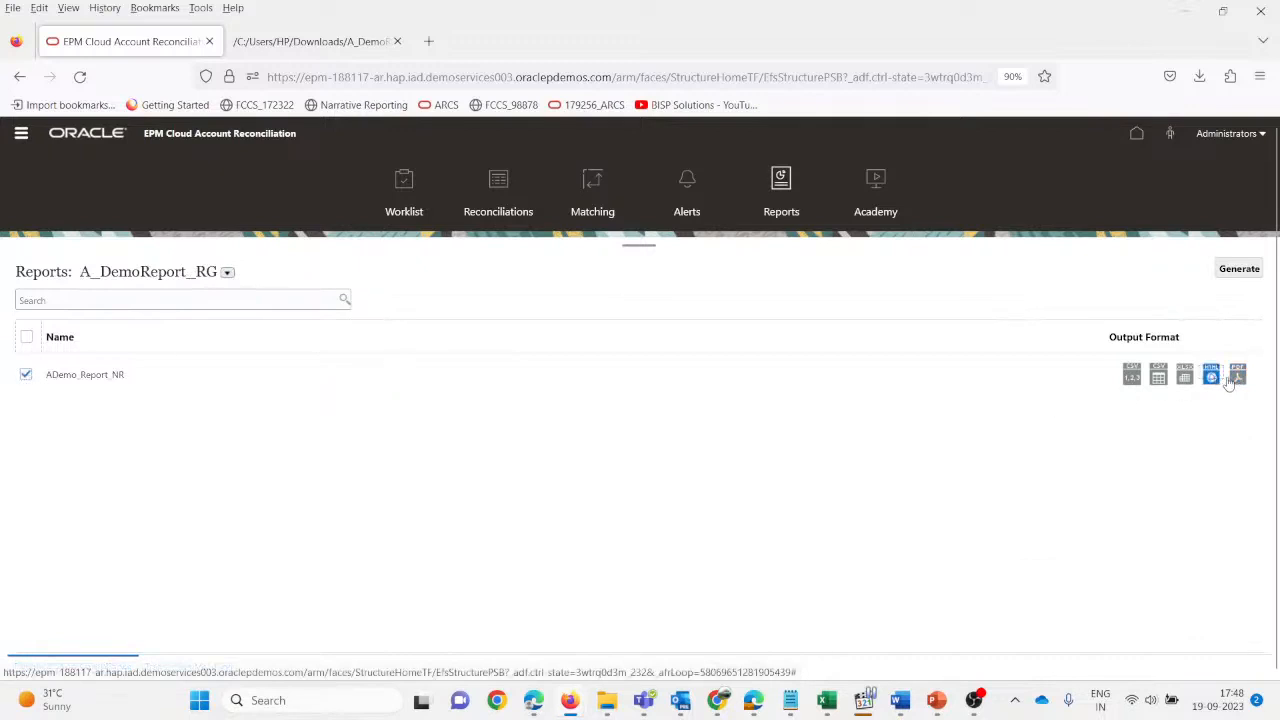
click(1237, 376)
click(1240, 270)
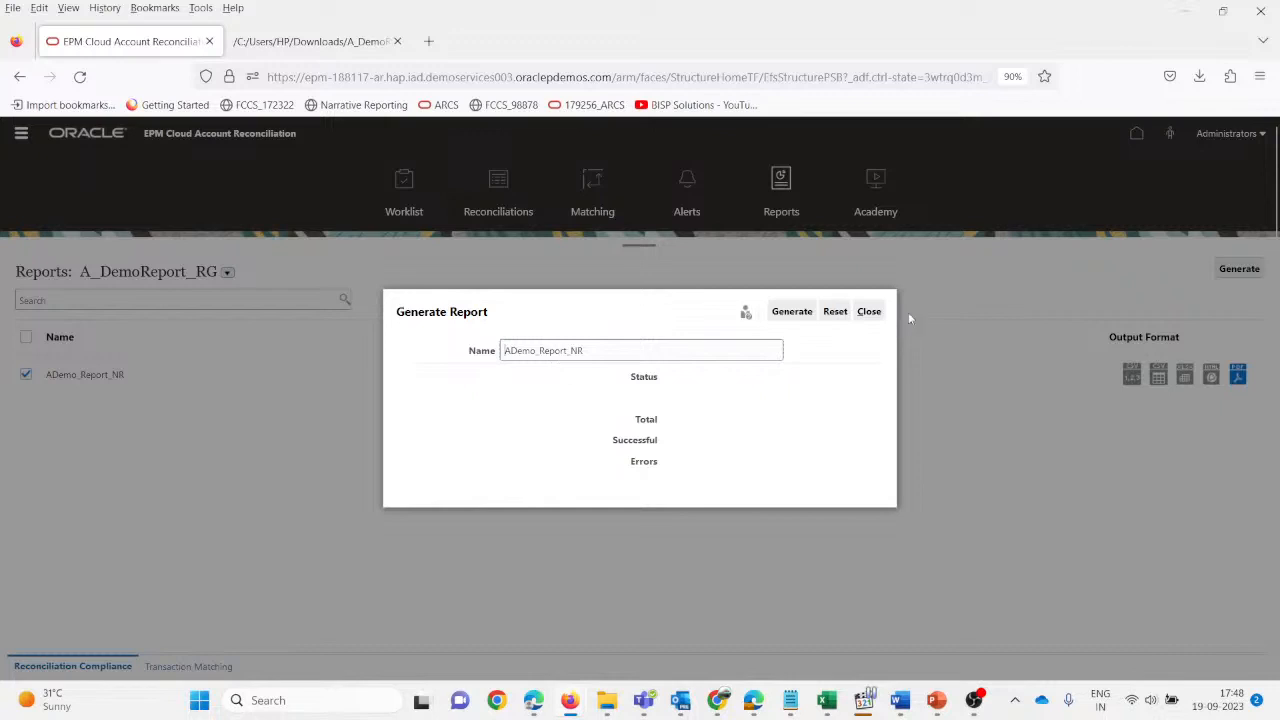
click(792, 312)
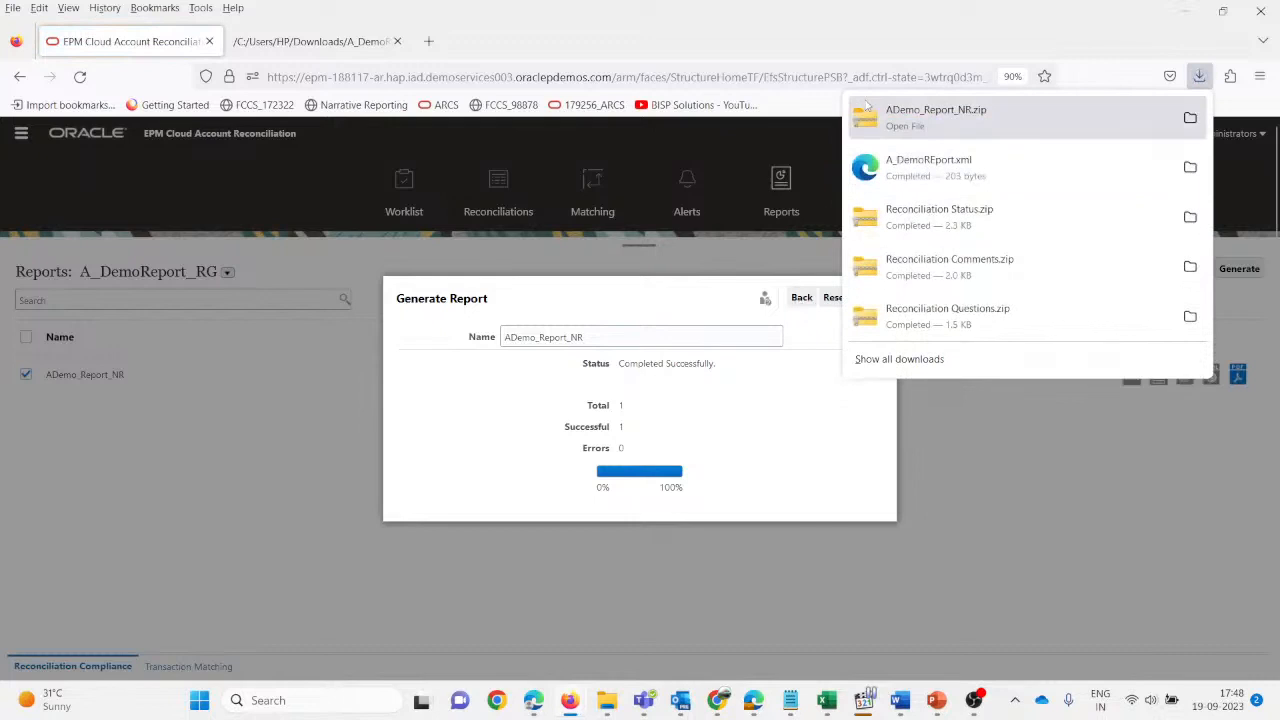
click(888, 116)
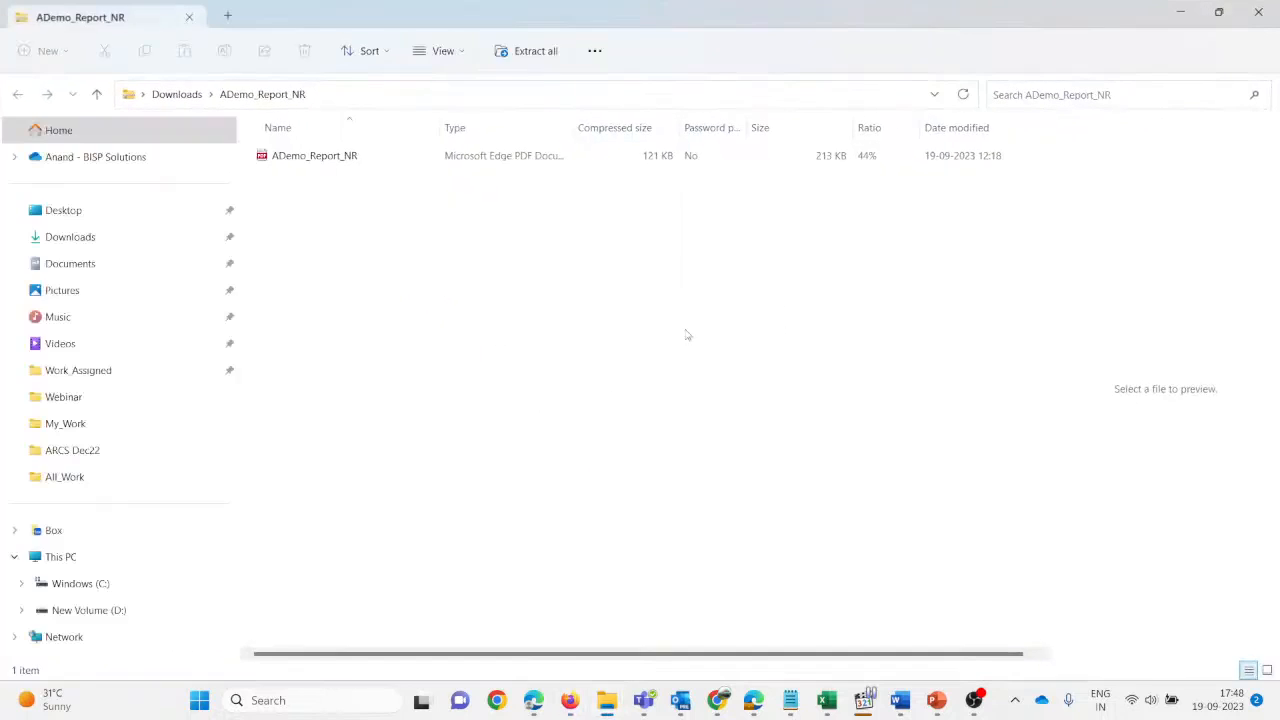
double_click(326, 160)
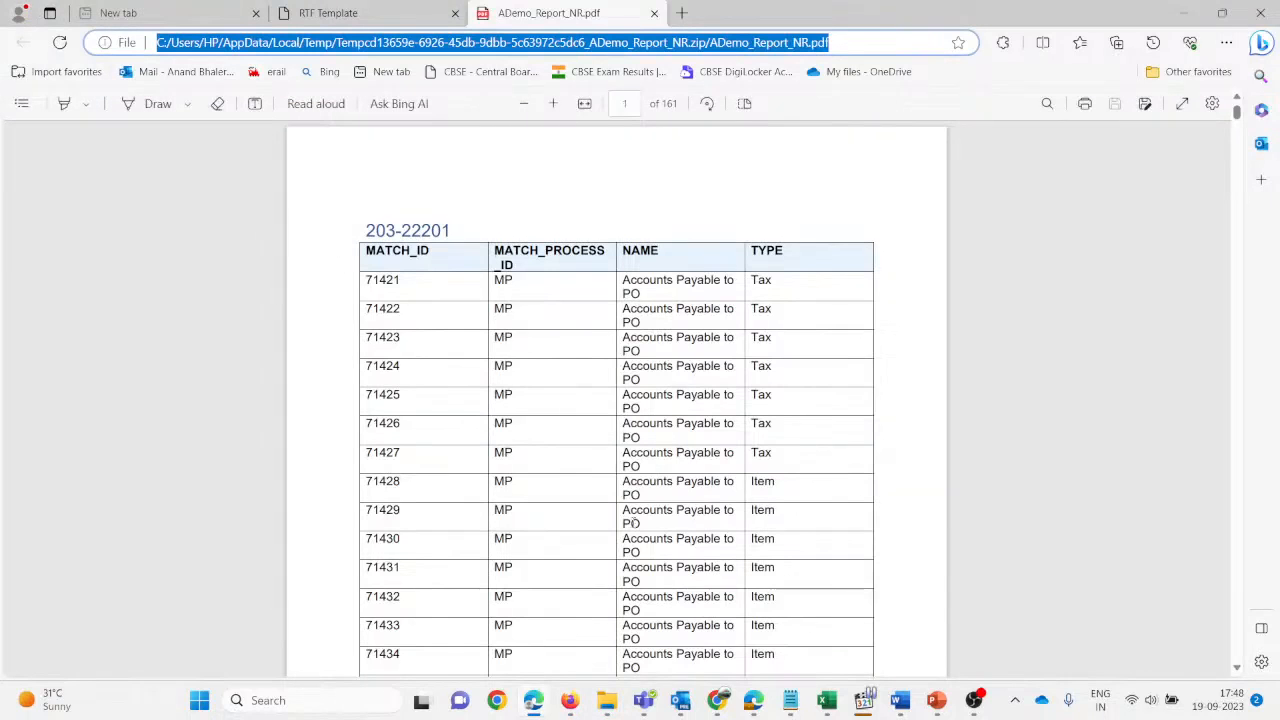
- Examine the match ID, match process ID, name and type columns across the generated report's pages
scroll(638, 518, down, 15)
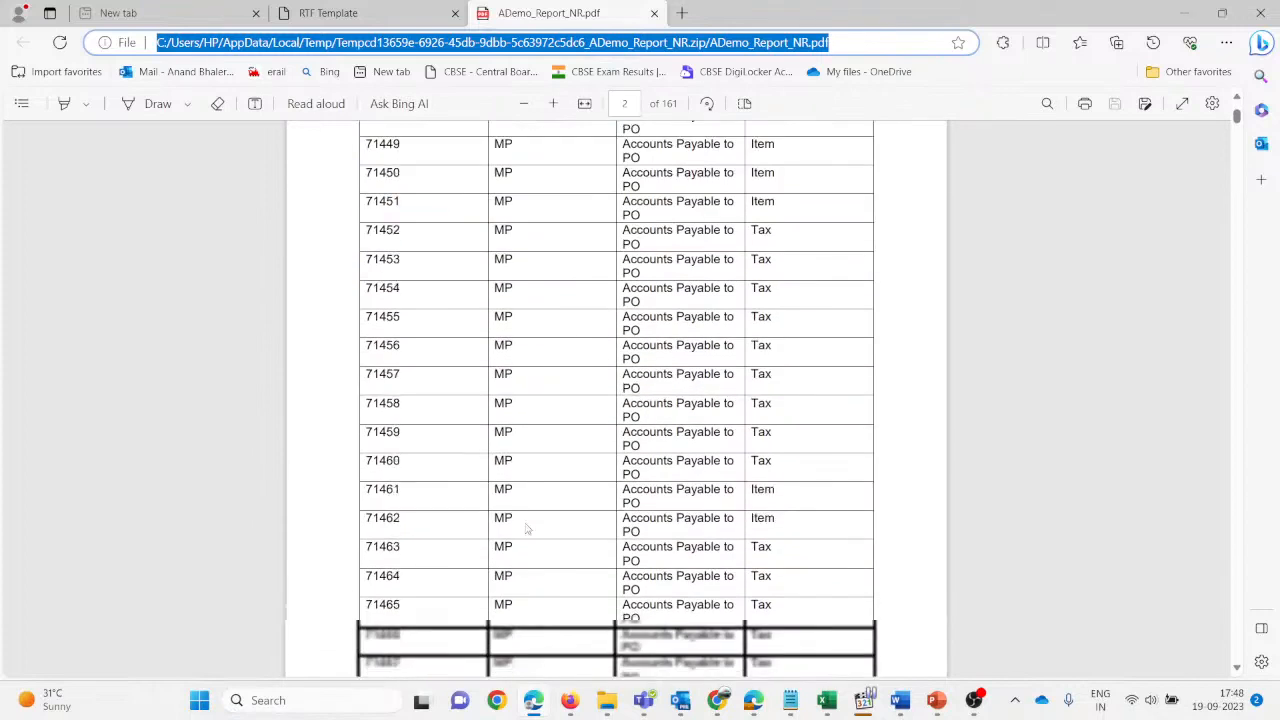
scroll(527, 531, down, 4)
scroll(527, 531, up, 12)
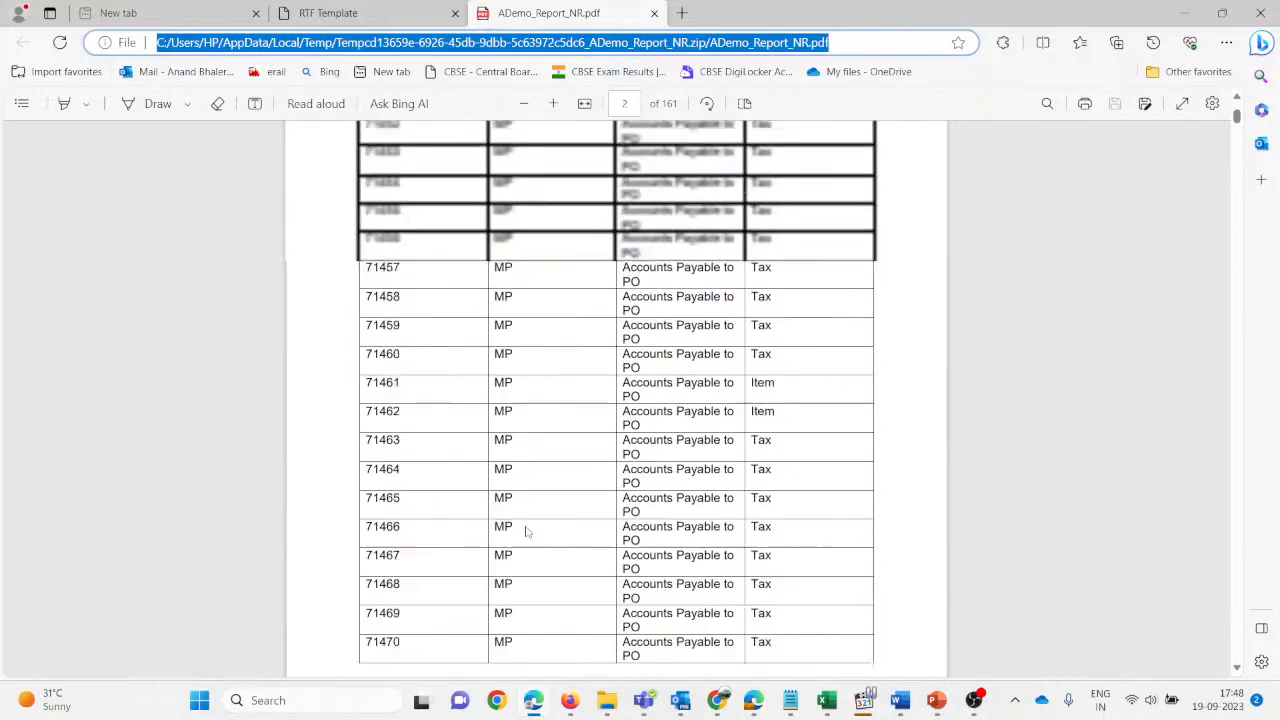
scroll(527, 531, up, 3)
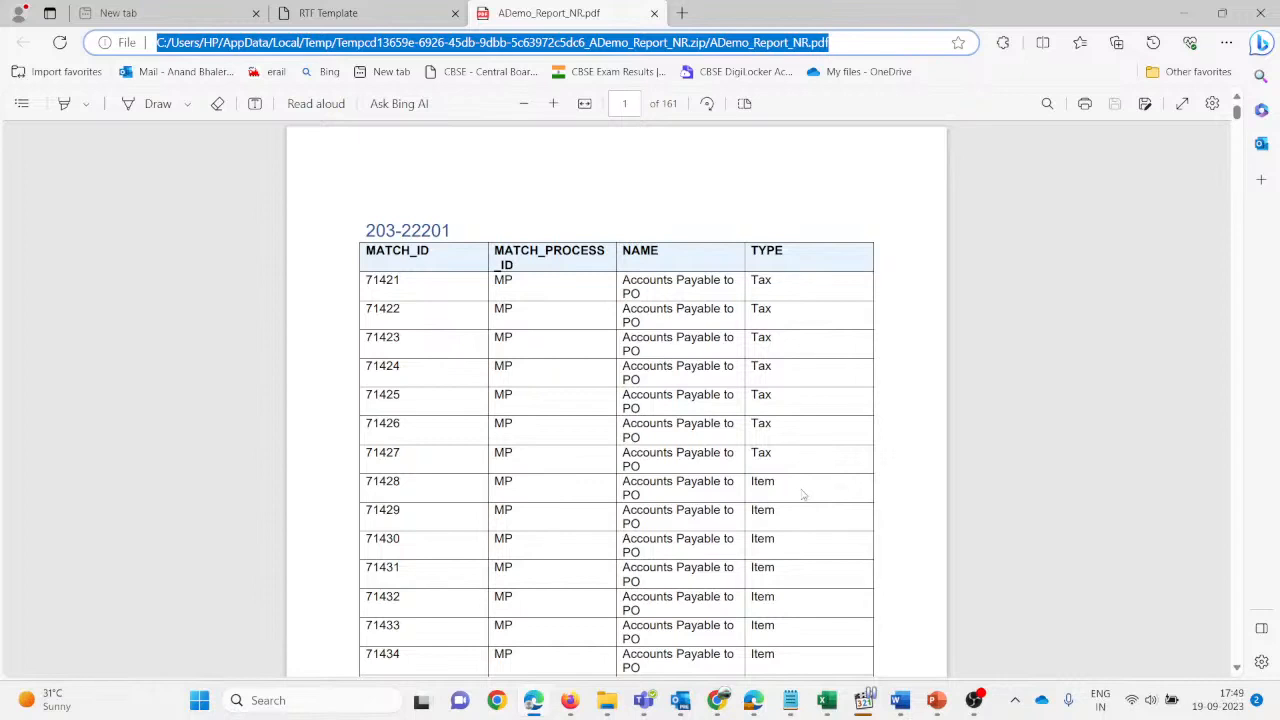
scroll(802, 494, down, 5)
scroll(797, 465, down, 7)
drag(673, 490, 630, 372)
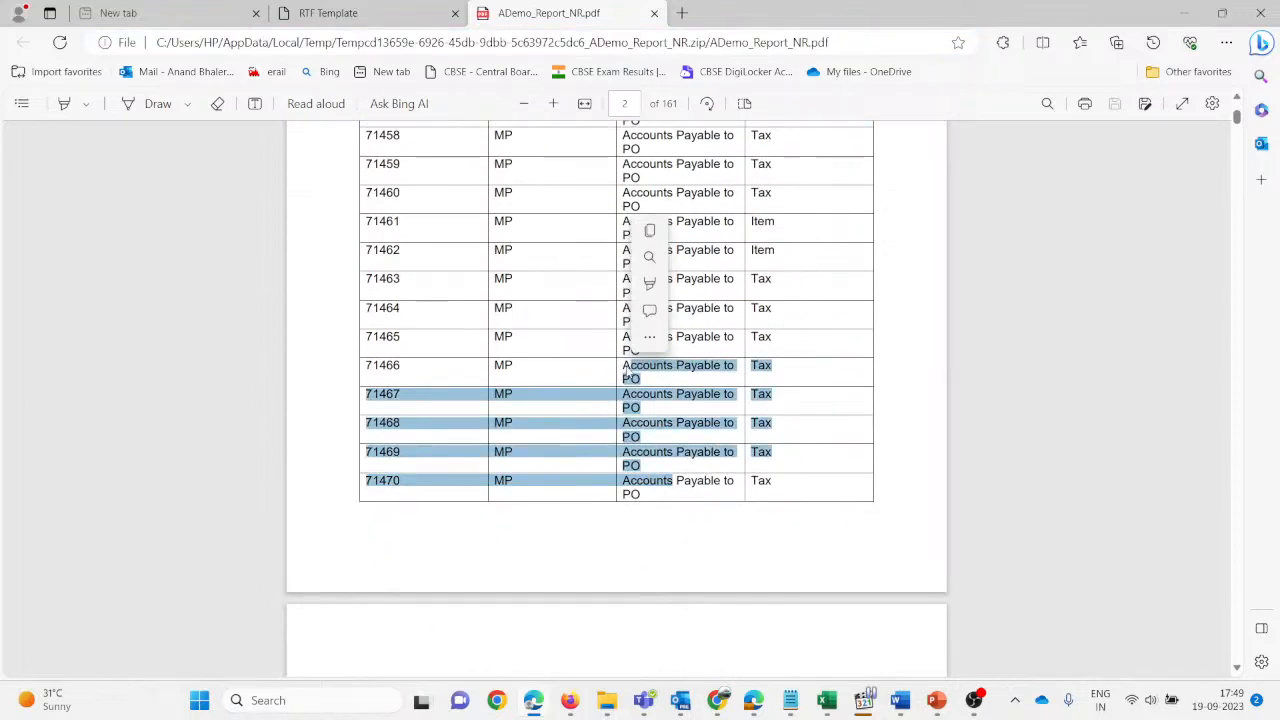
scroll(660, 433, down, 5)
scroll(671, 437, up, 5)
scroll(680, 480, down, 5)
scroll(684, 503, down, 15)
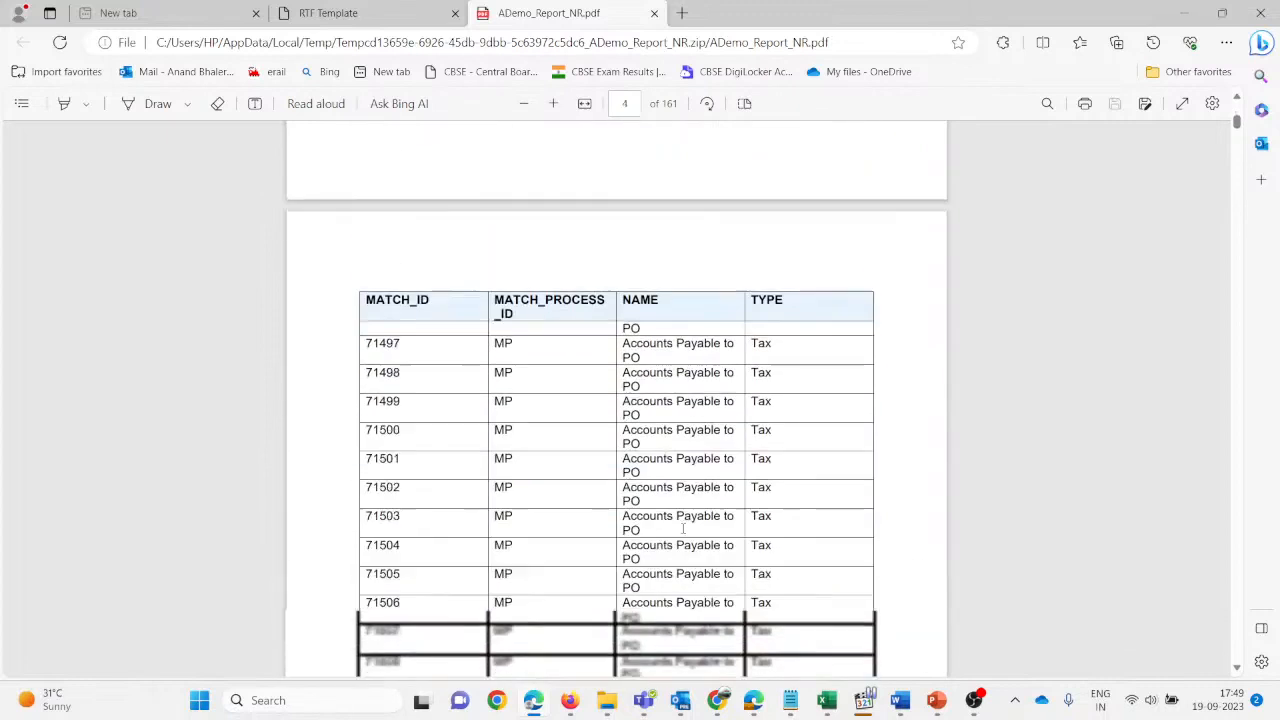
scroll(675, 526, down, 5)
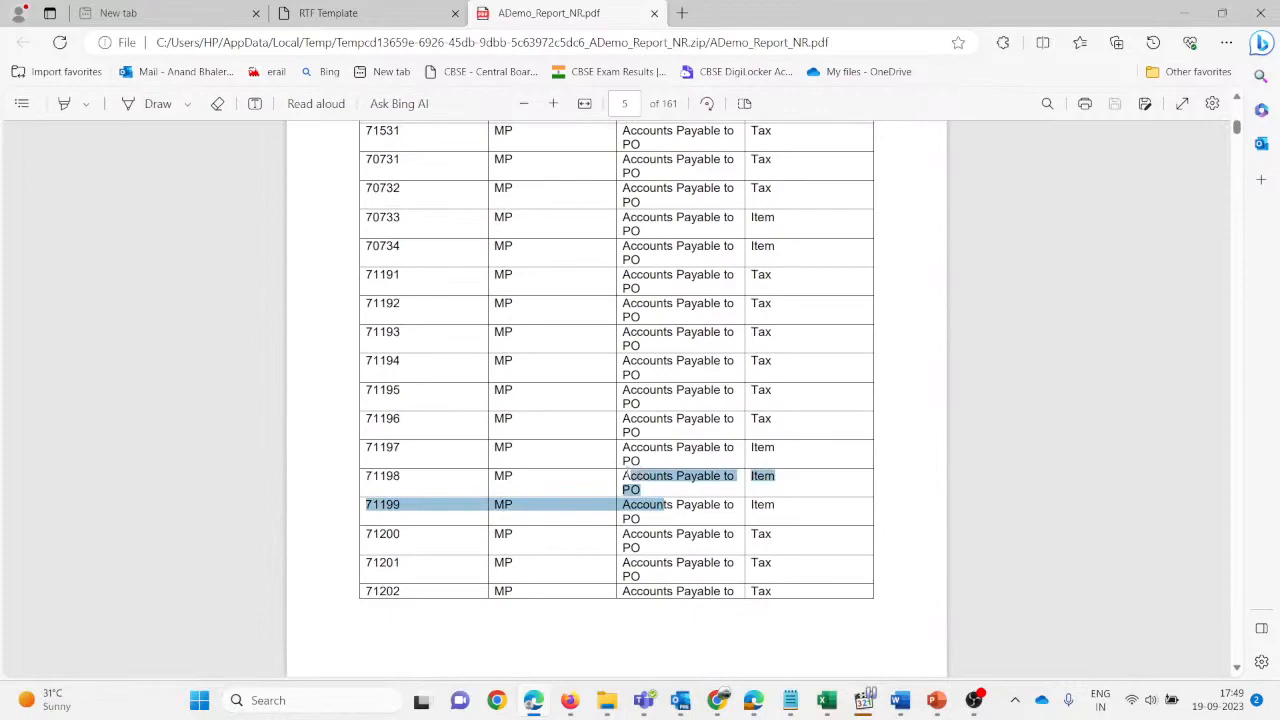
scroll(679, 503, down, 20)
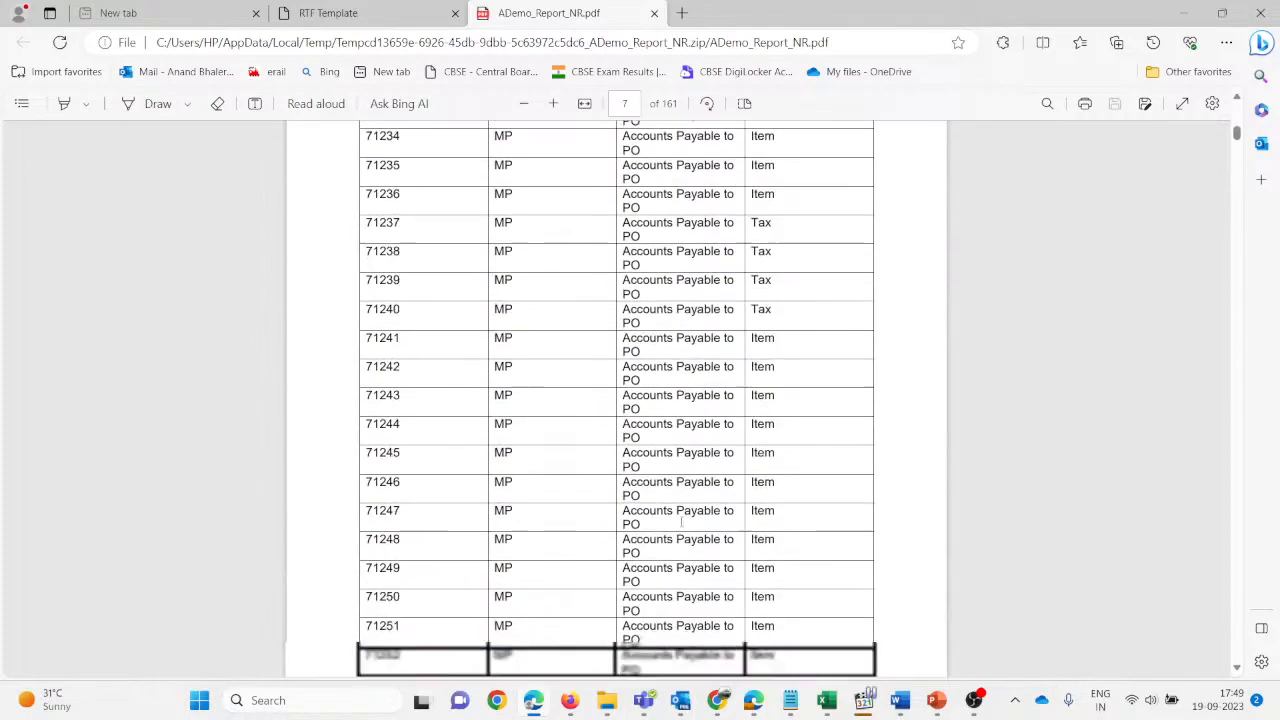
scroll(681, 522, down, 20)
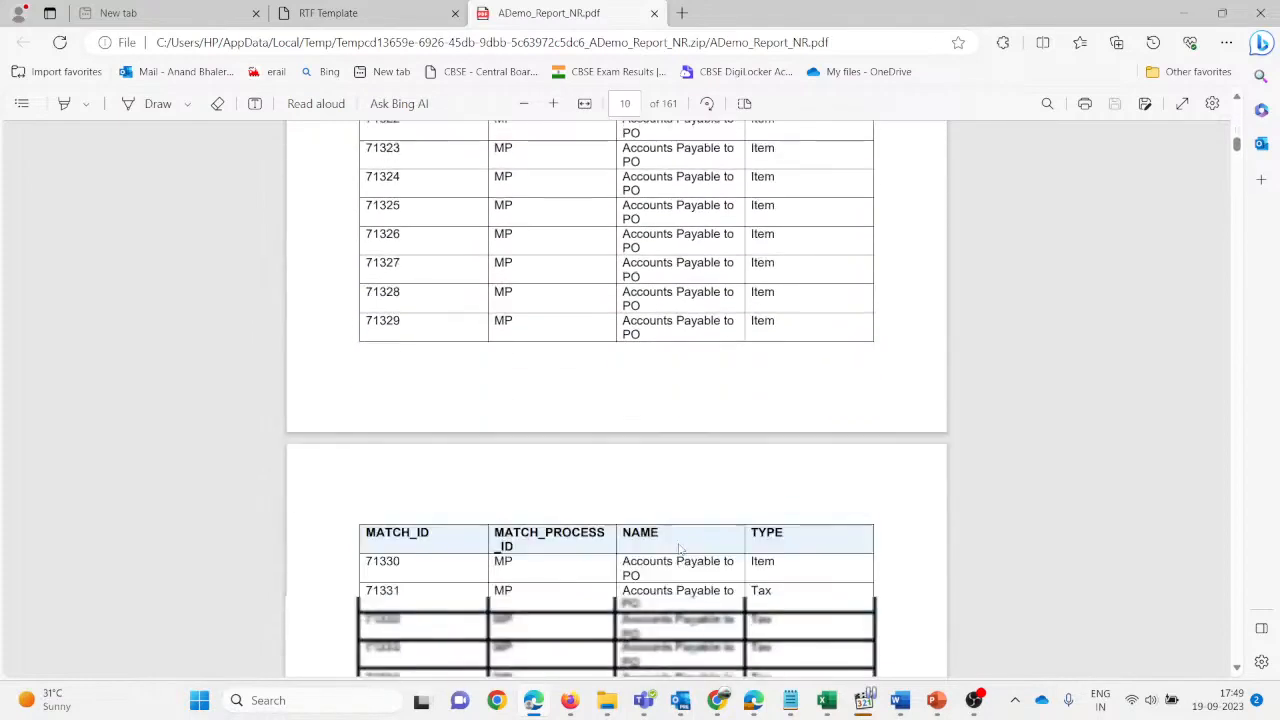
scroll(675, 541, down, 15)
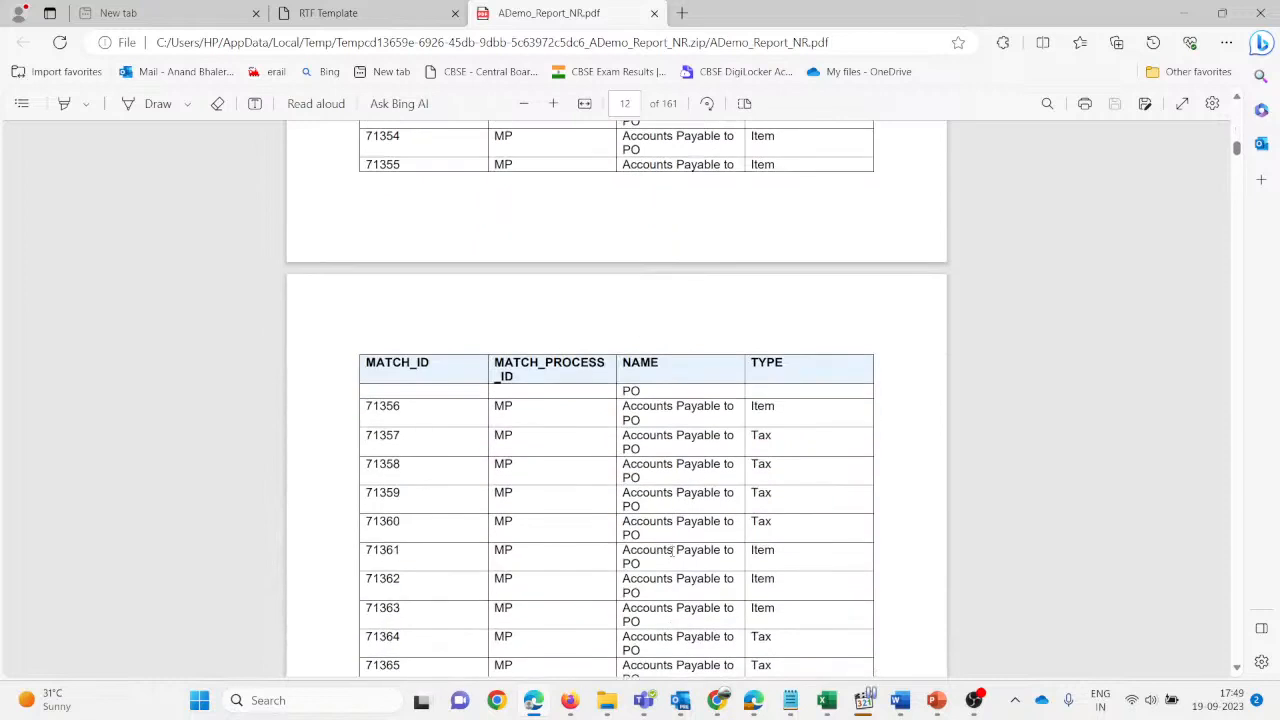
scroll(670, 551, down, 5)
- Return to Account Reconciliation in Firefox and close the Generate Report dialog
mouse_move(569, 700)
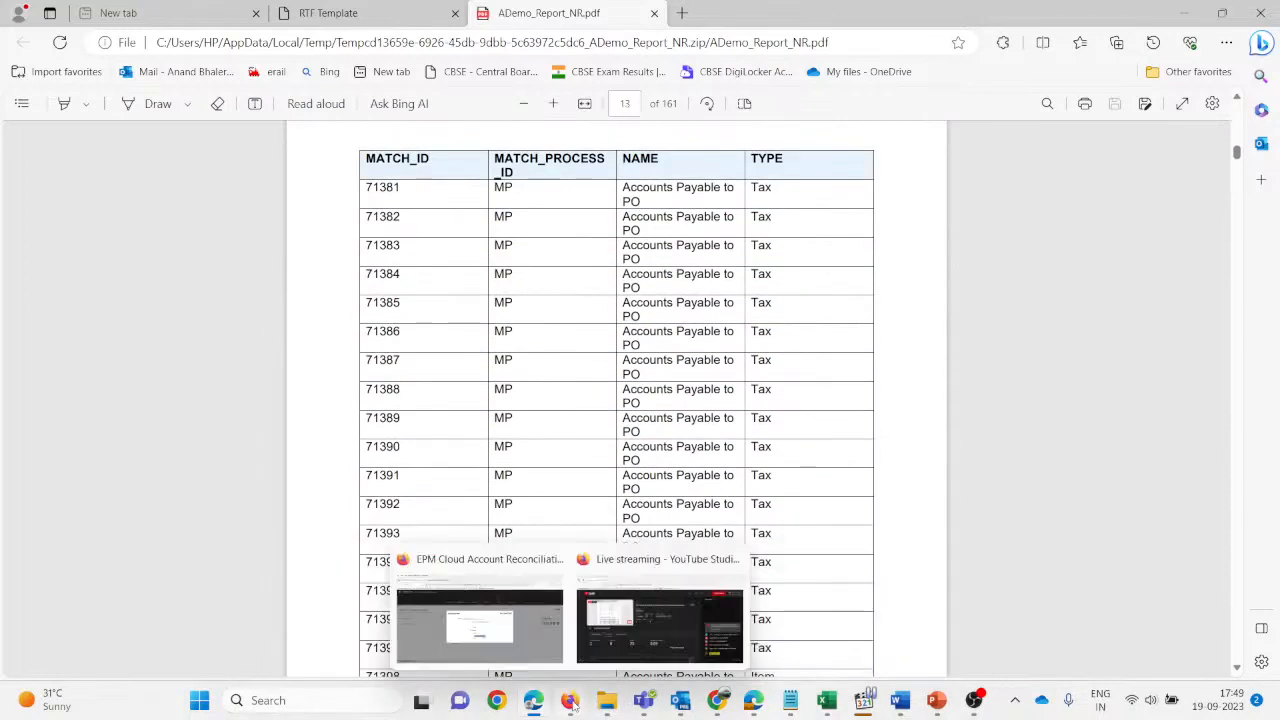
click(467, 640)
click(868, 302)
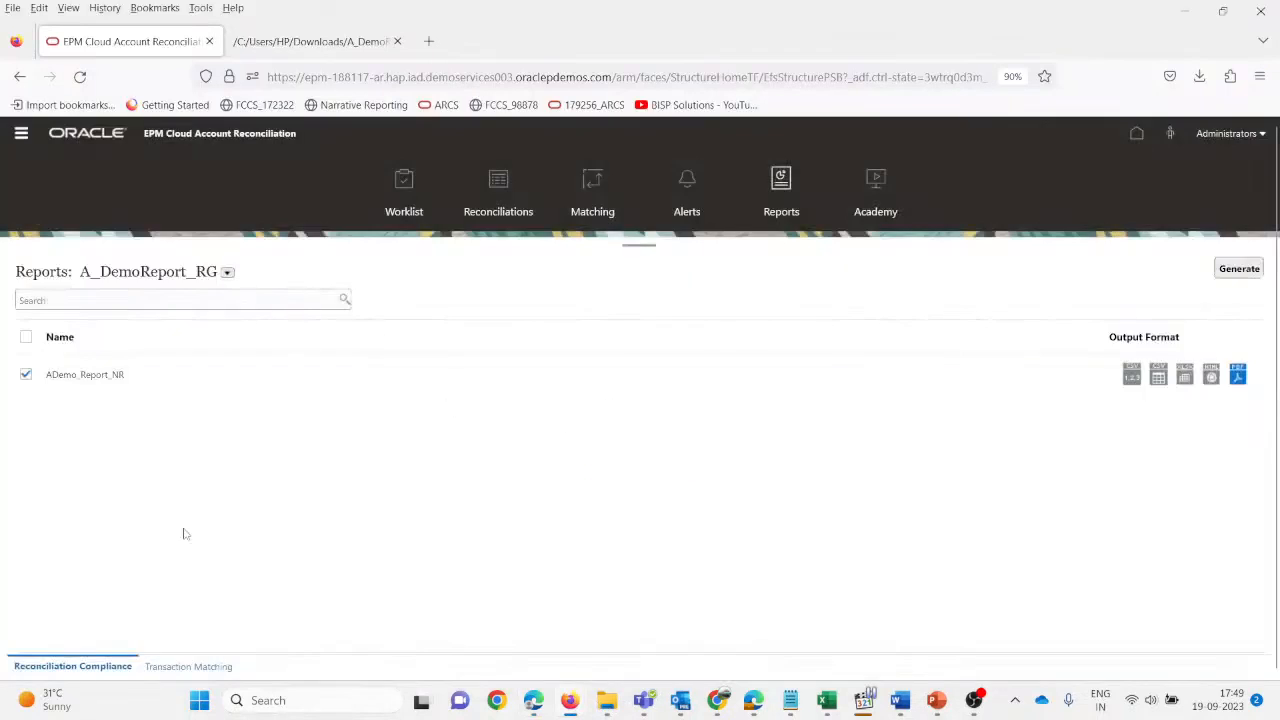
- Review the query, template, group and output format in ADemo_Report_NR's report definition, and close it without saving
click(27, 134)
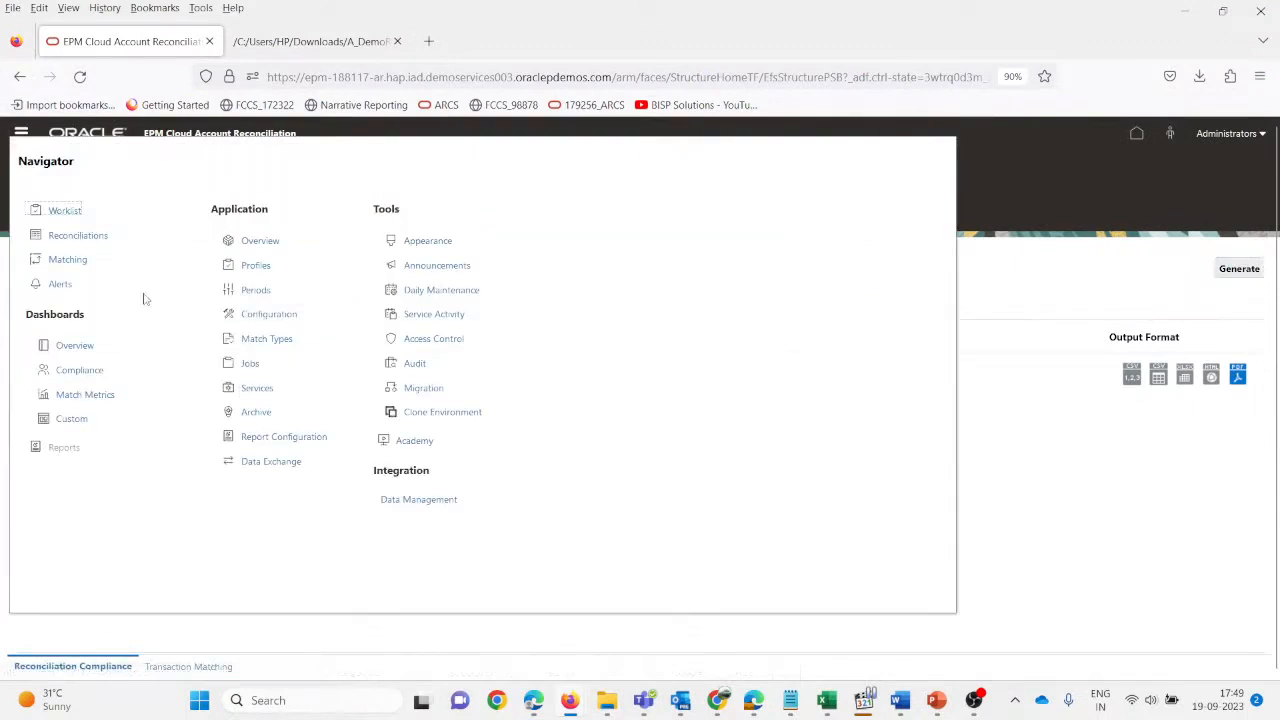
click(285, 437)
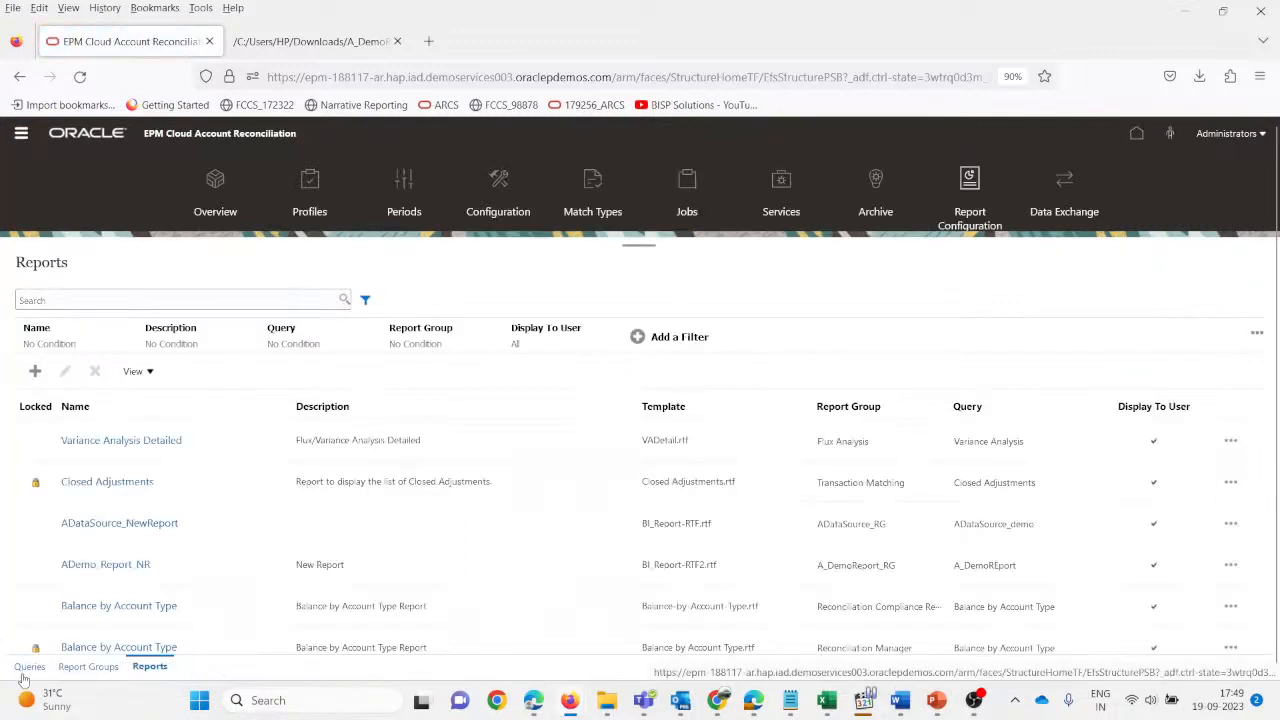
click(84, 566)
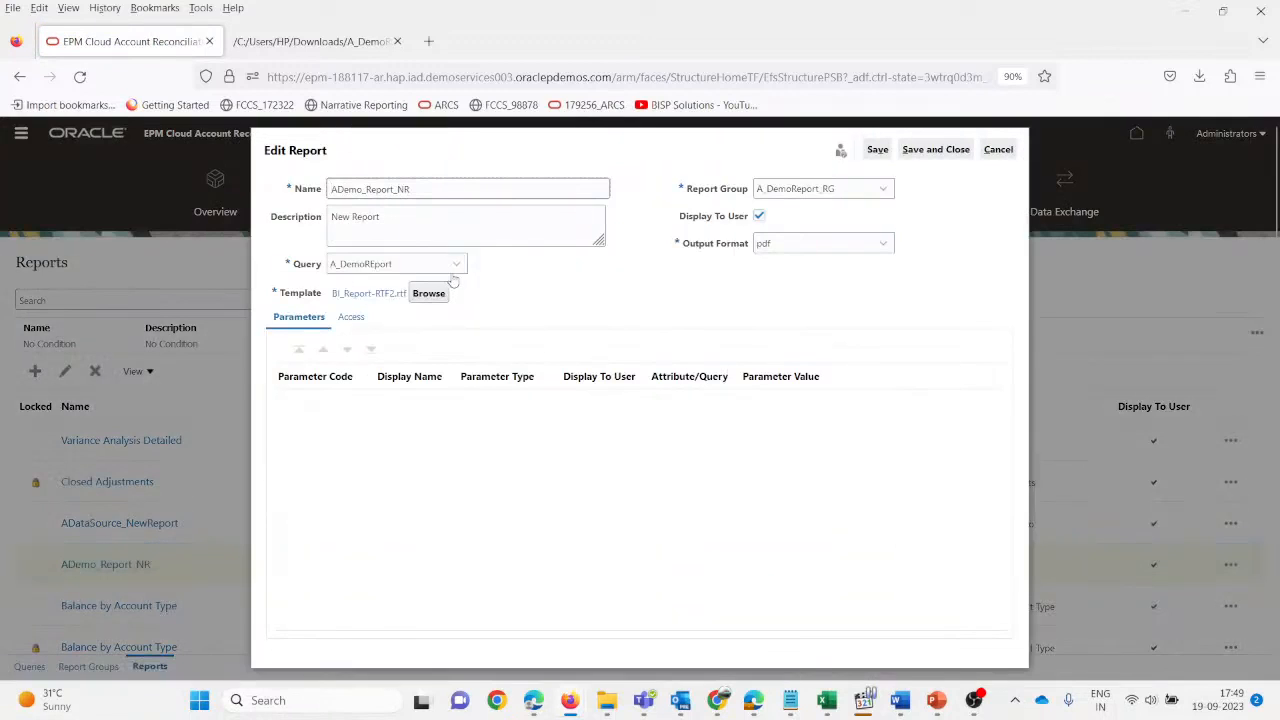
click(887, 196)
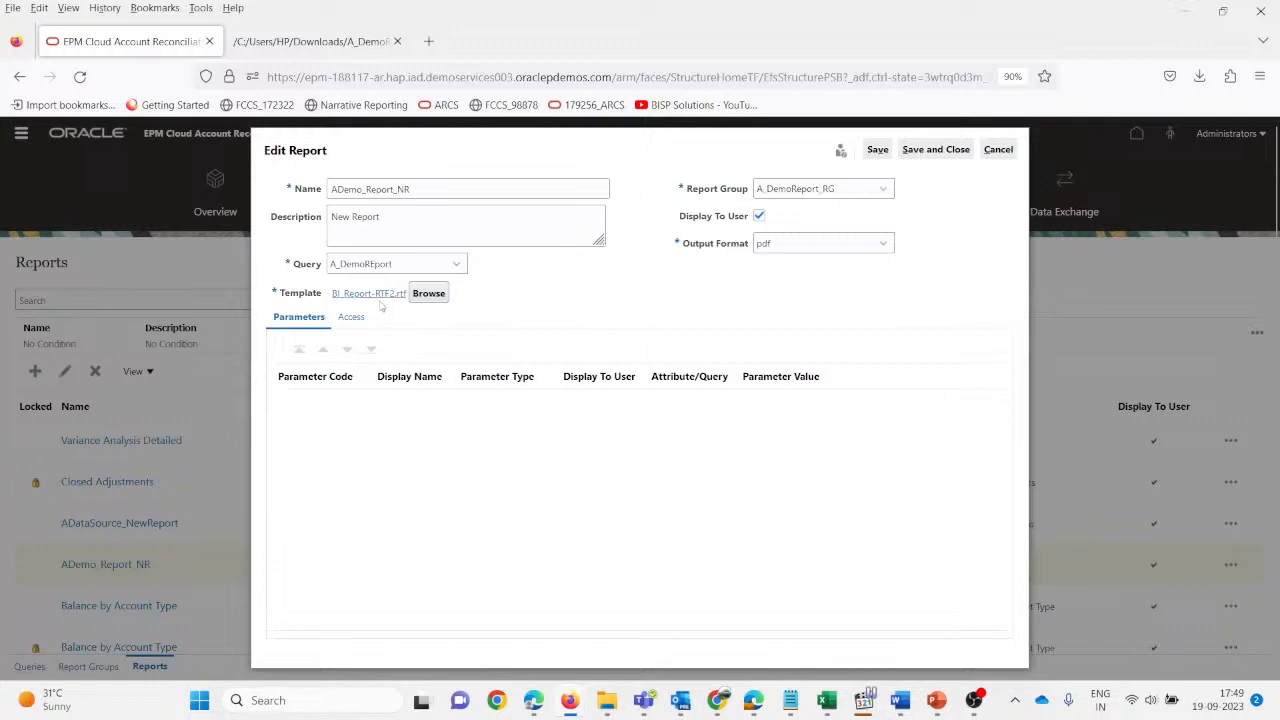
click(997, 151)
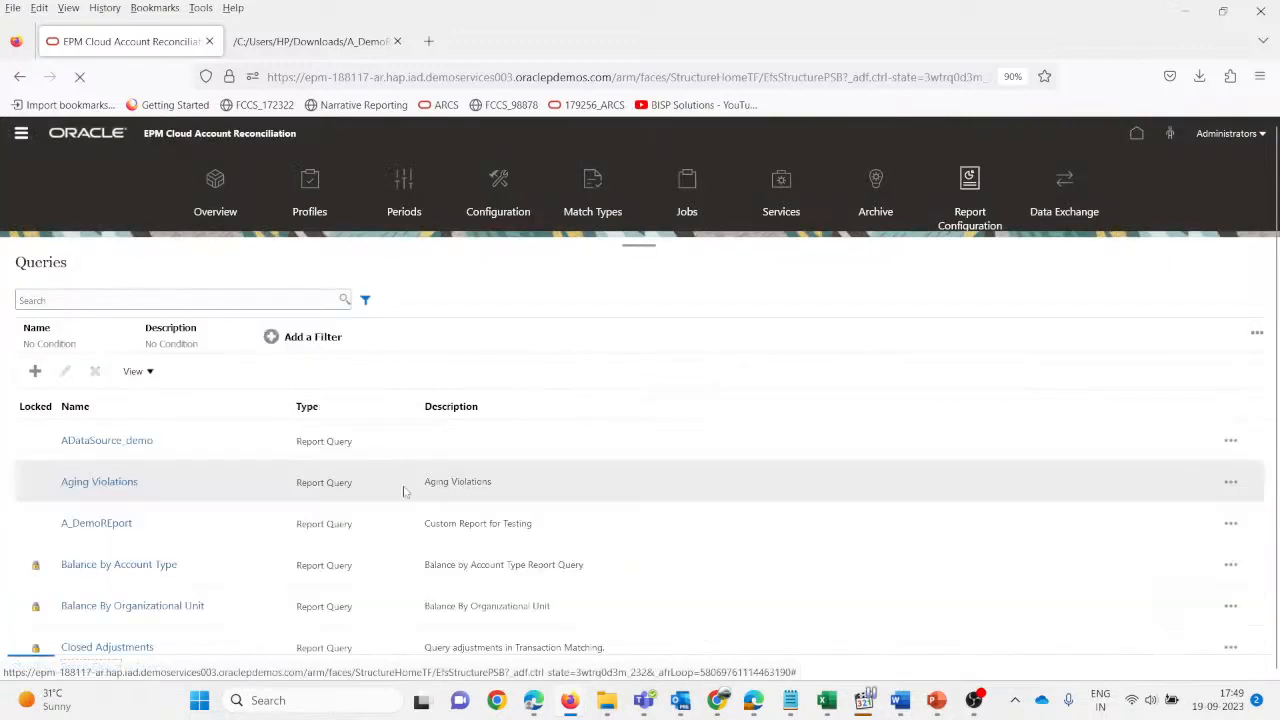
- Review the A_DemoREport query and the Generate Query wizard's type, column and filter stages, and discard the query changes
click(95, 523)
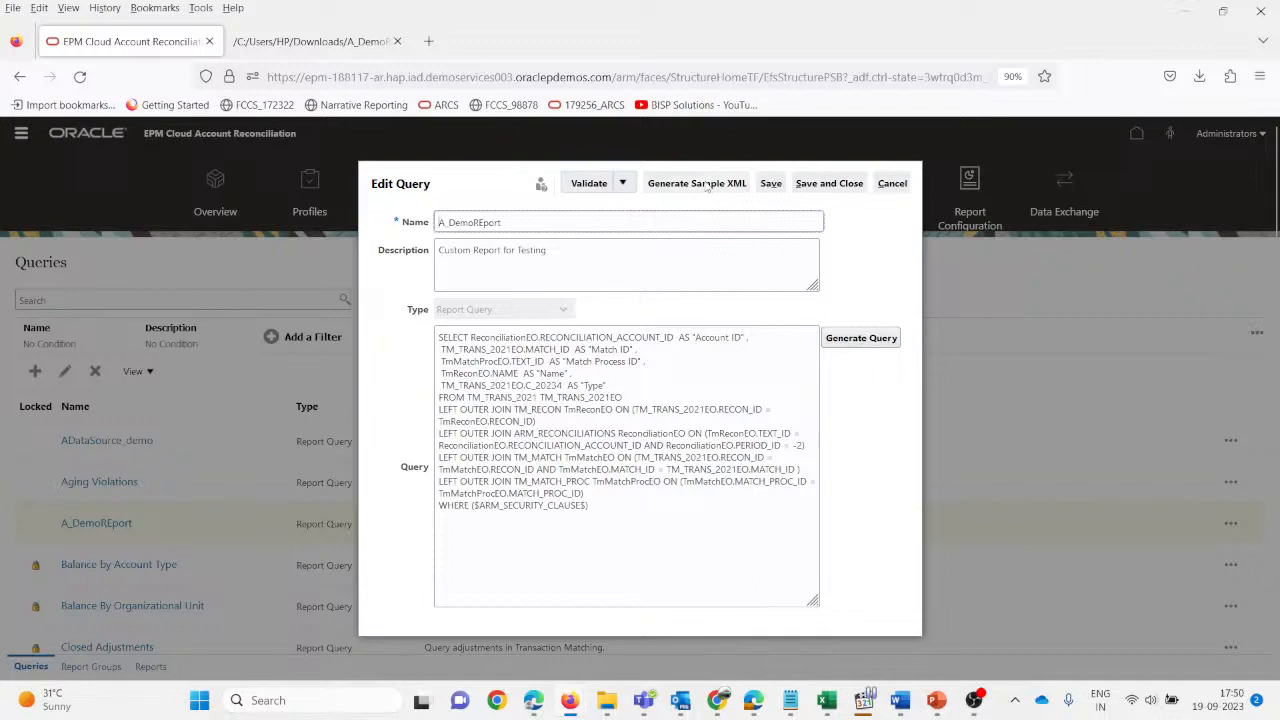
click(848, 340)
click(837, 435)
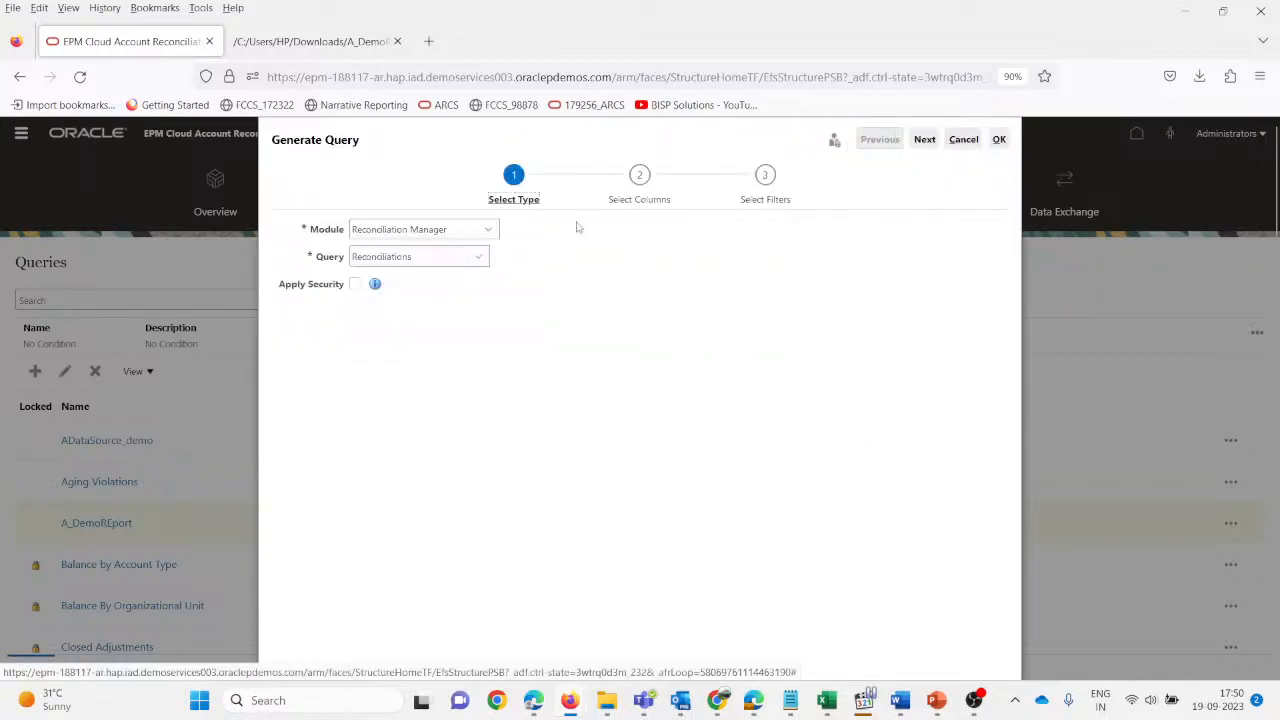
click(641, 178)
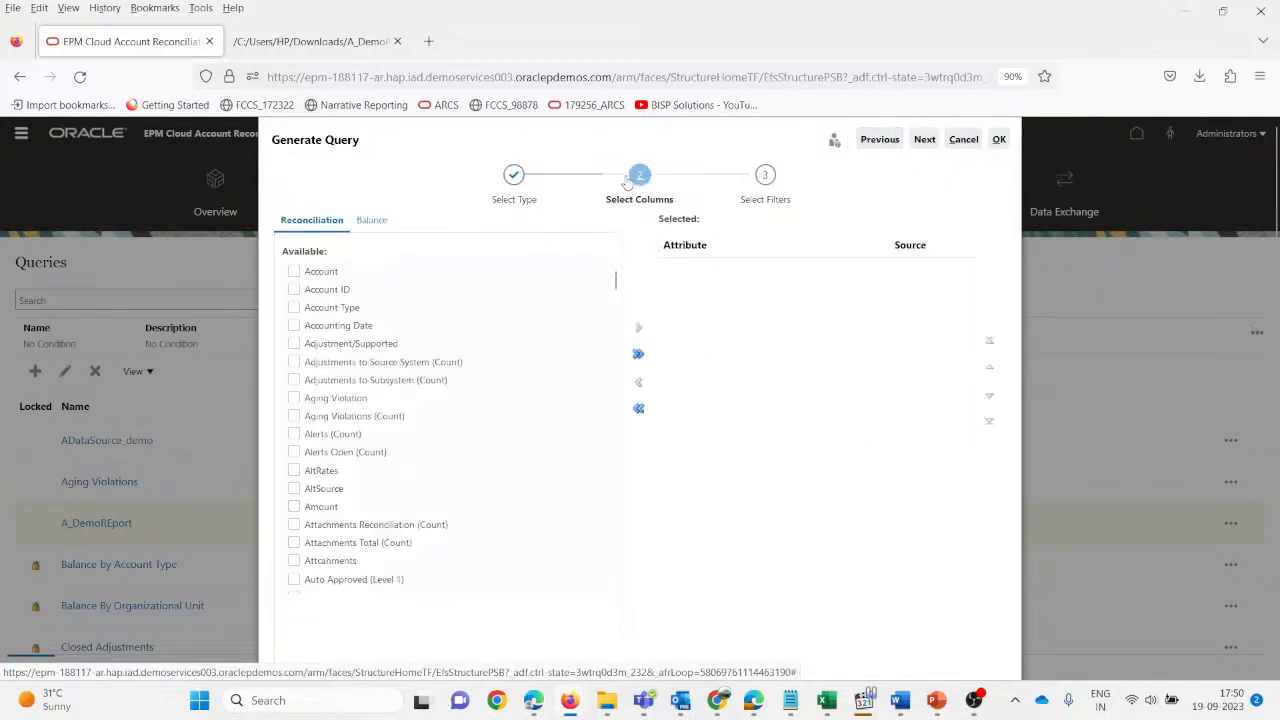
click(765, 177)
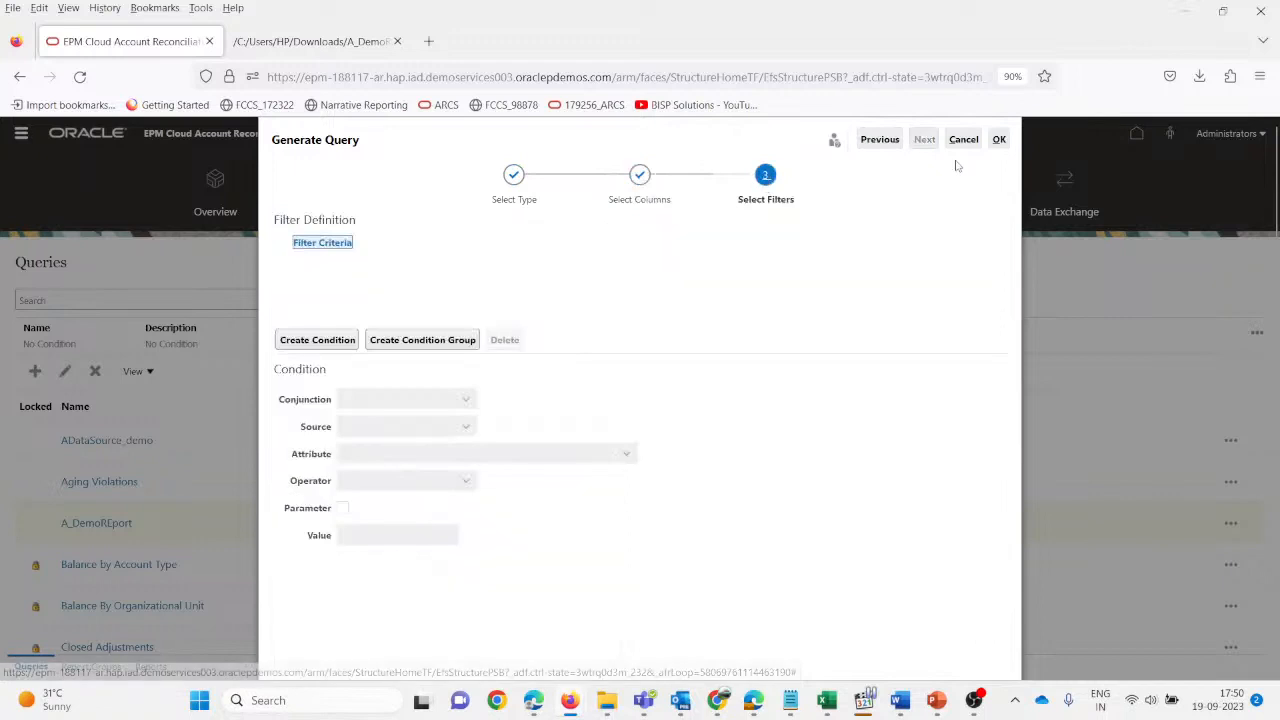
click(998, 140)
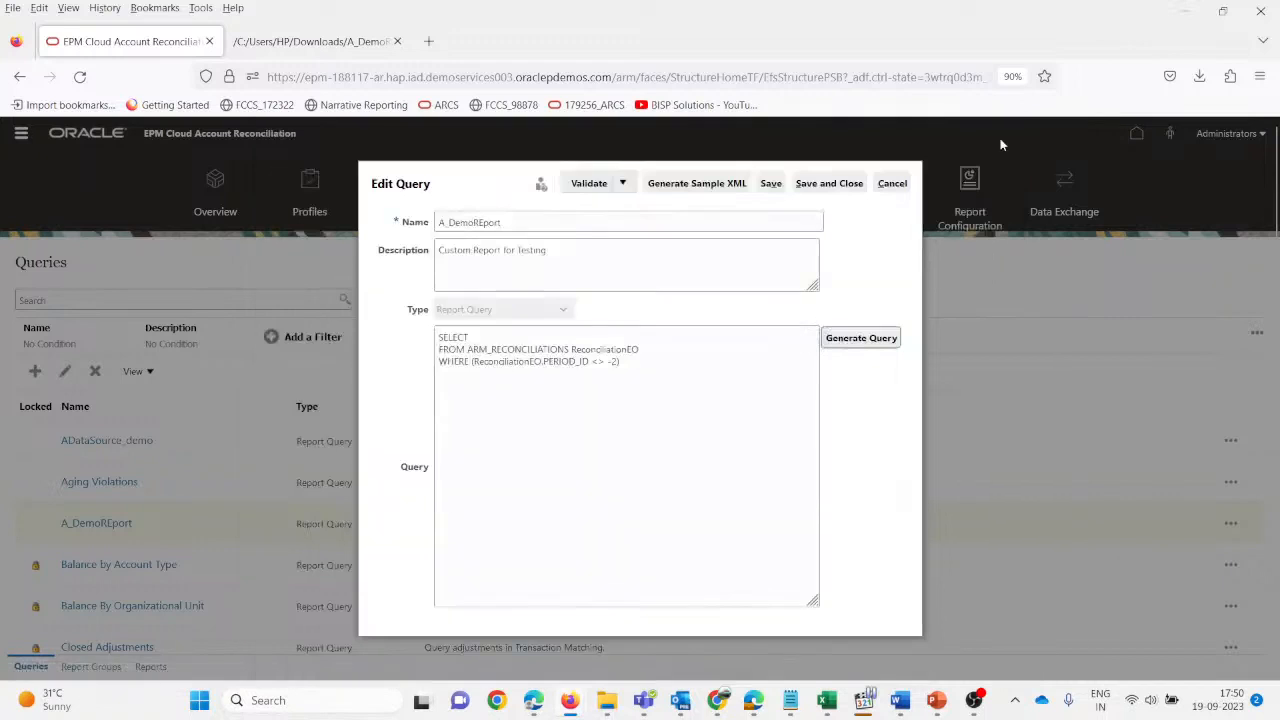
click(892, 184)
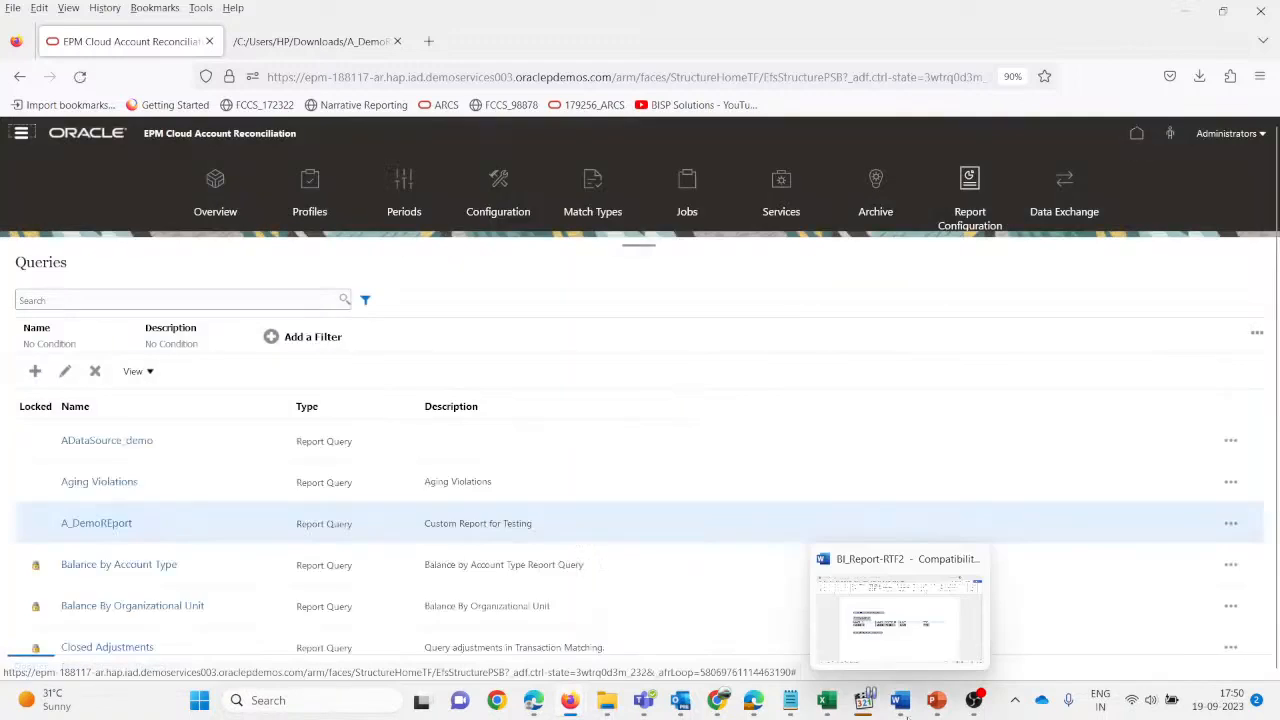
- Switch back to the ADemo_Report_NR PDF in Edge and look through more of its pages
mouse_move(648, 700)
mouse_move(719, 704)
mouse_move(536, 704)
click(526, 624)
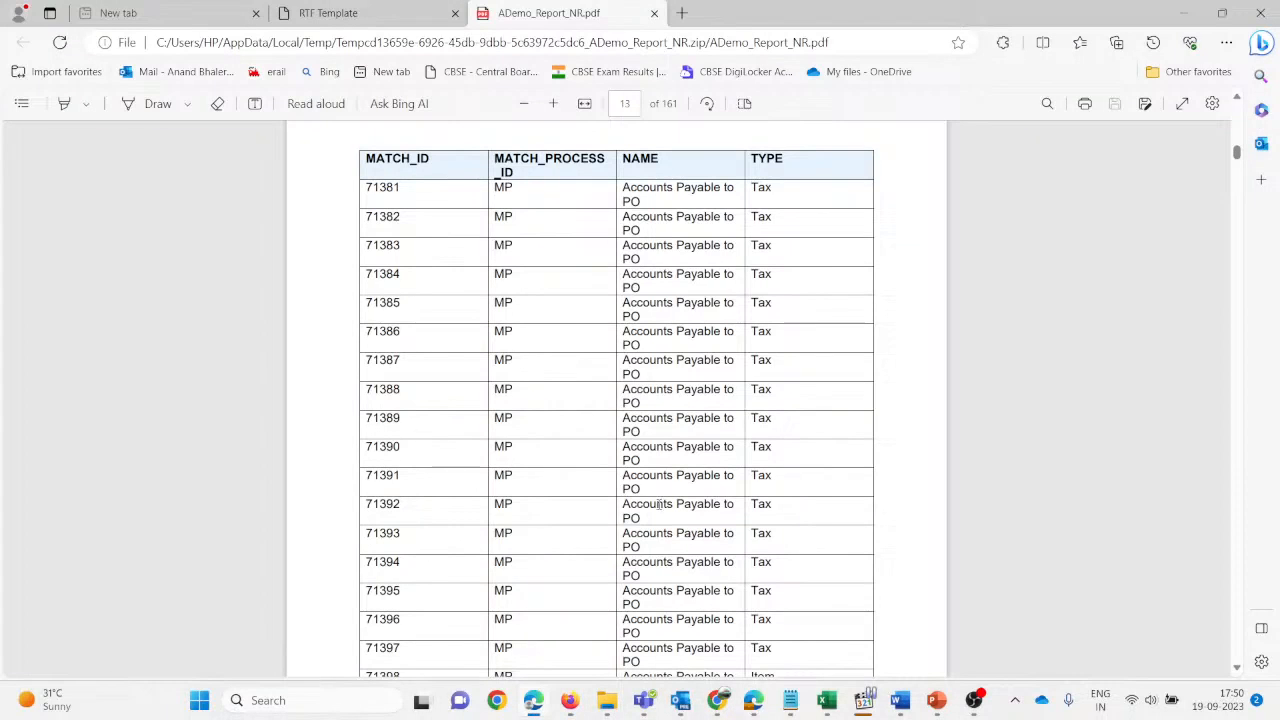
scroll(658, 505, down, 10)
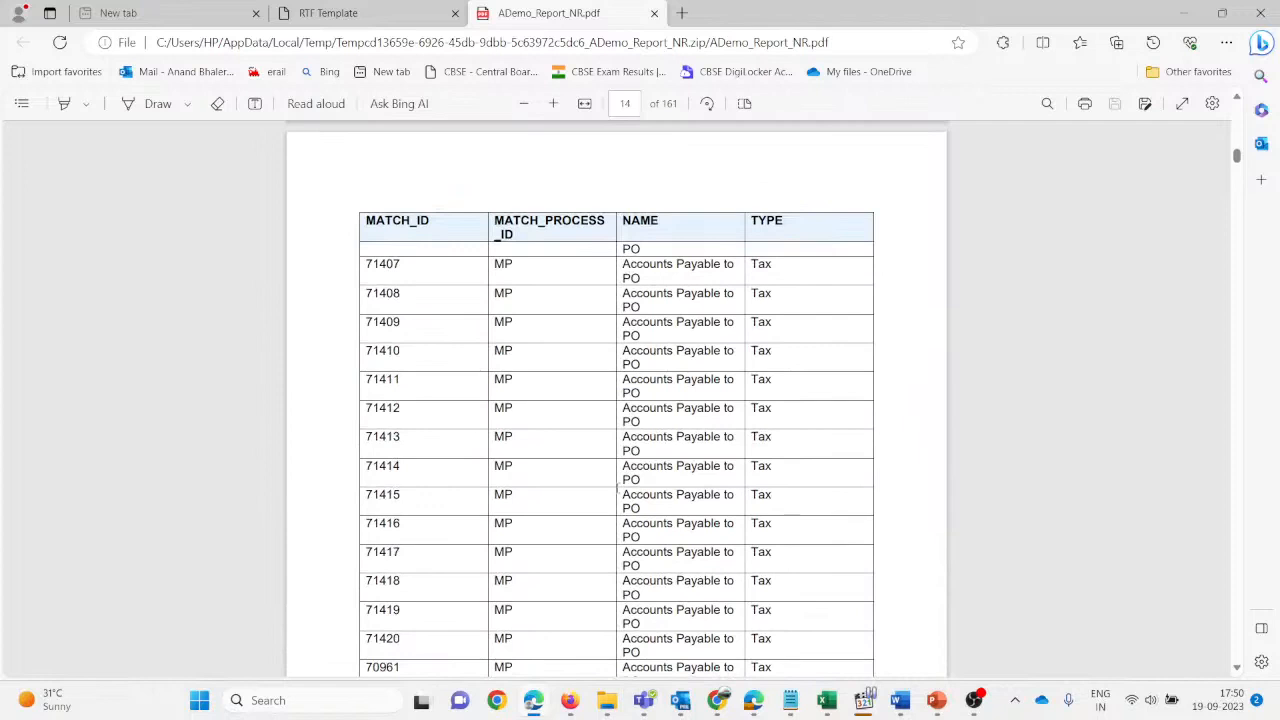
- Examine the match rows in the ADemo_Report_NR PDF through to its final pages, and bring up the Reconciliation Status report
double_click(382, 265)
scroll(502, 450, down, 10)
scroll(502, 450, up, 5)
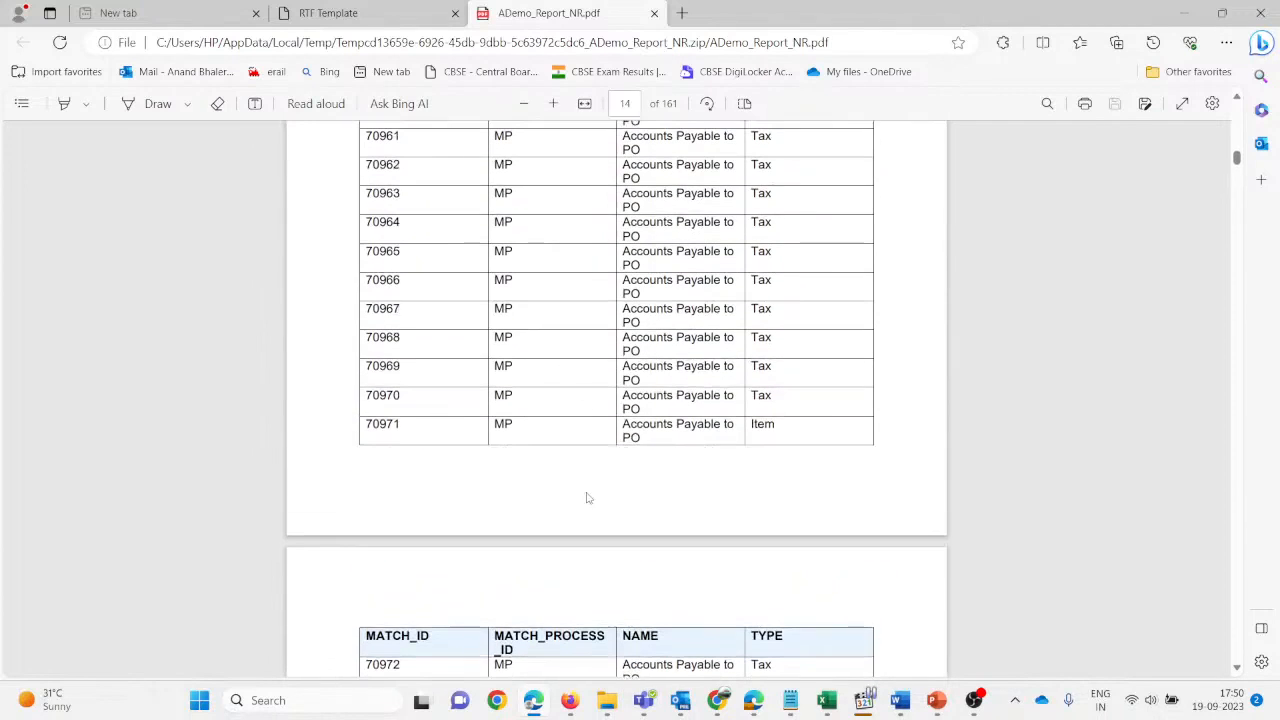
scroll(557, 643, down, 3)
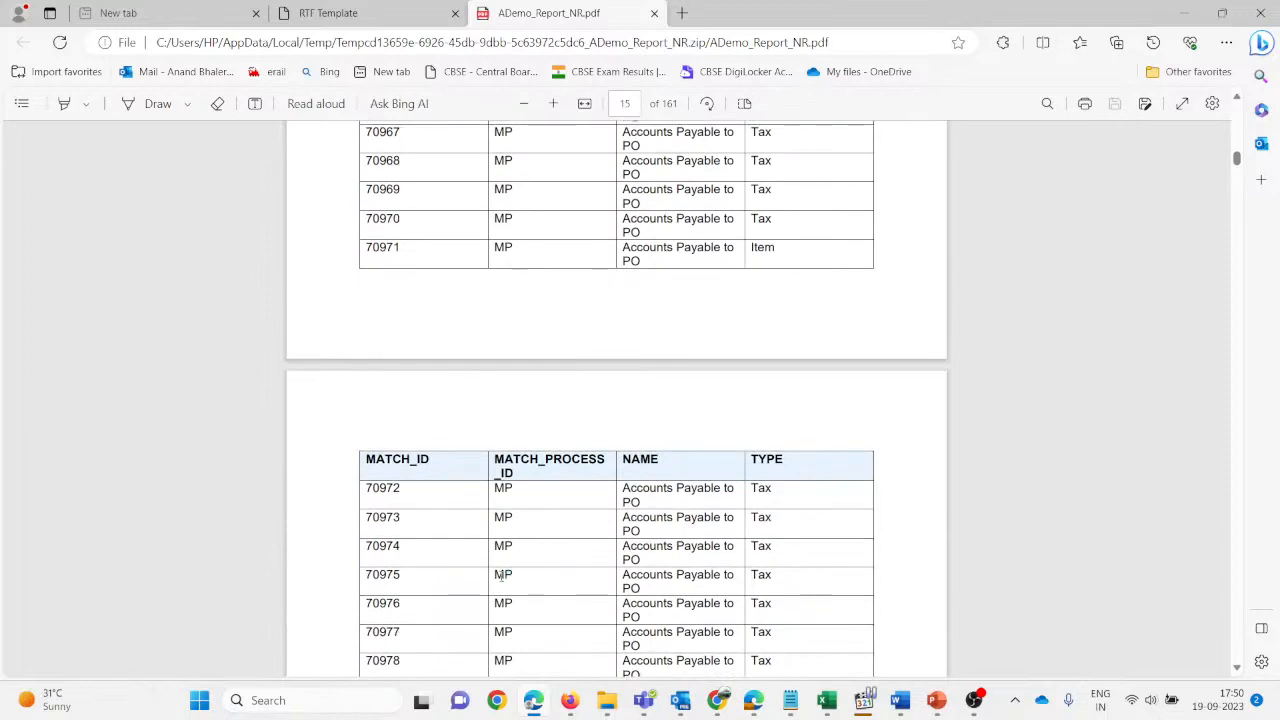
scroll(628, 579, down, 20)
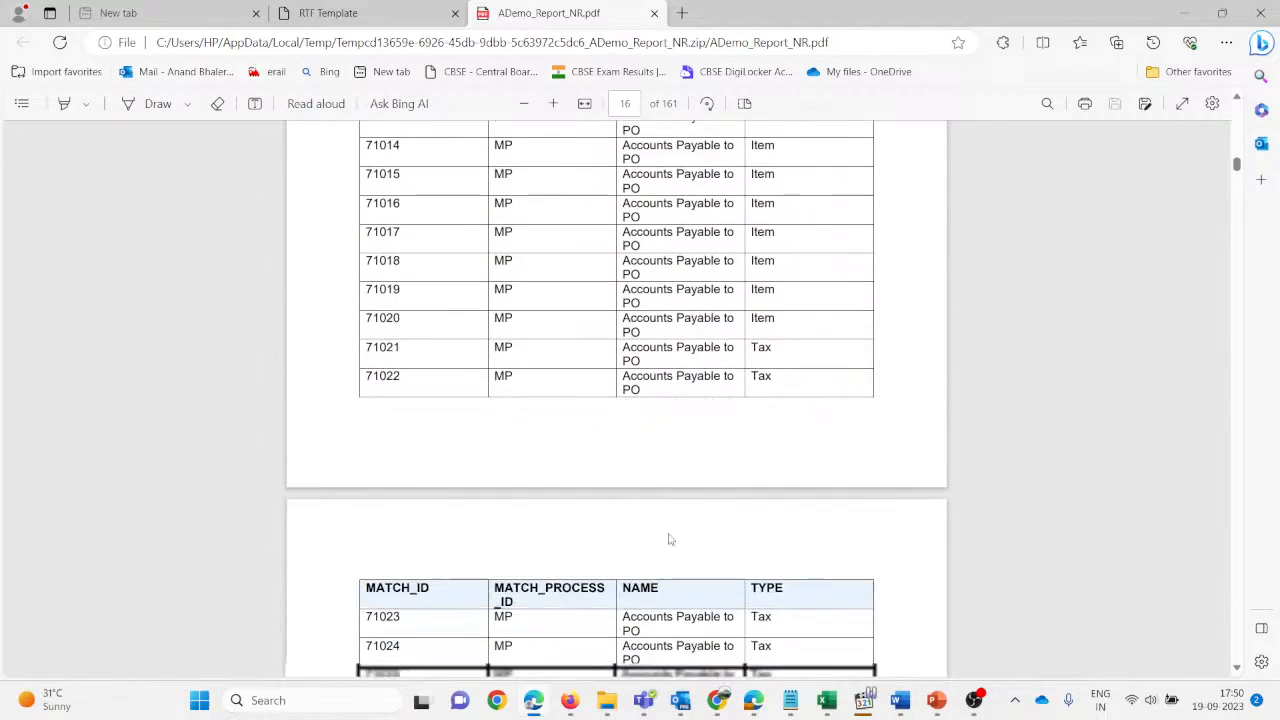
scroll(673, 549, down, 15)
click(1233, 279)
drag(1233, 279, 1237, 645)
scroll(570, 428, up, 15)
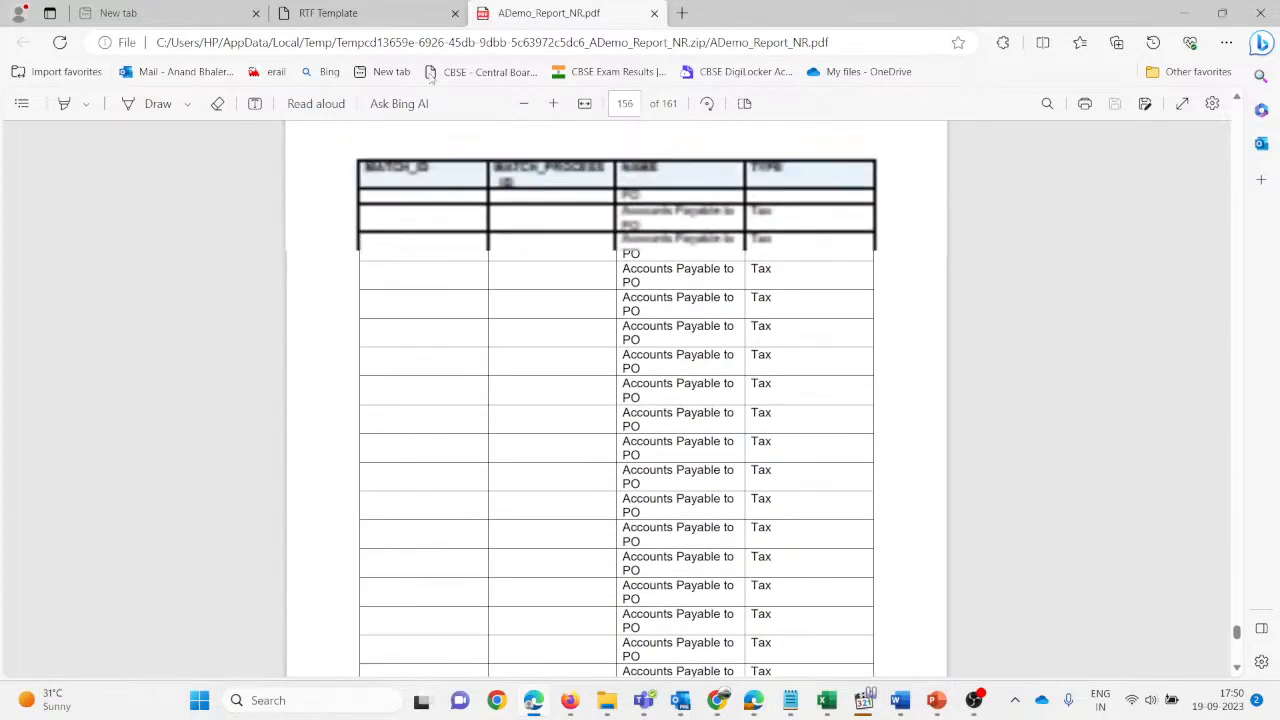
click(365, 12)
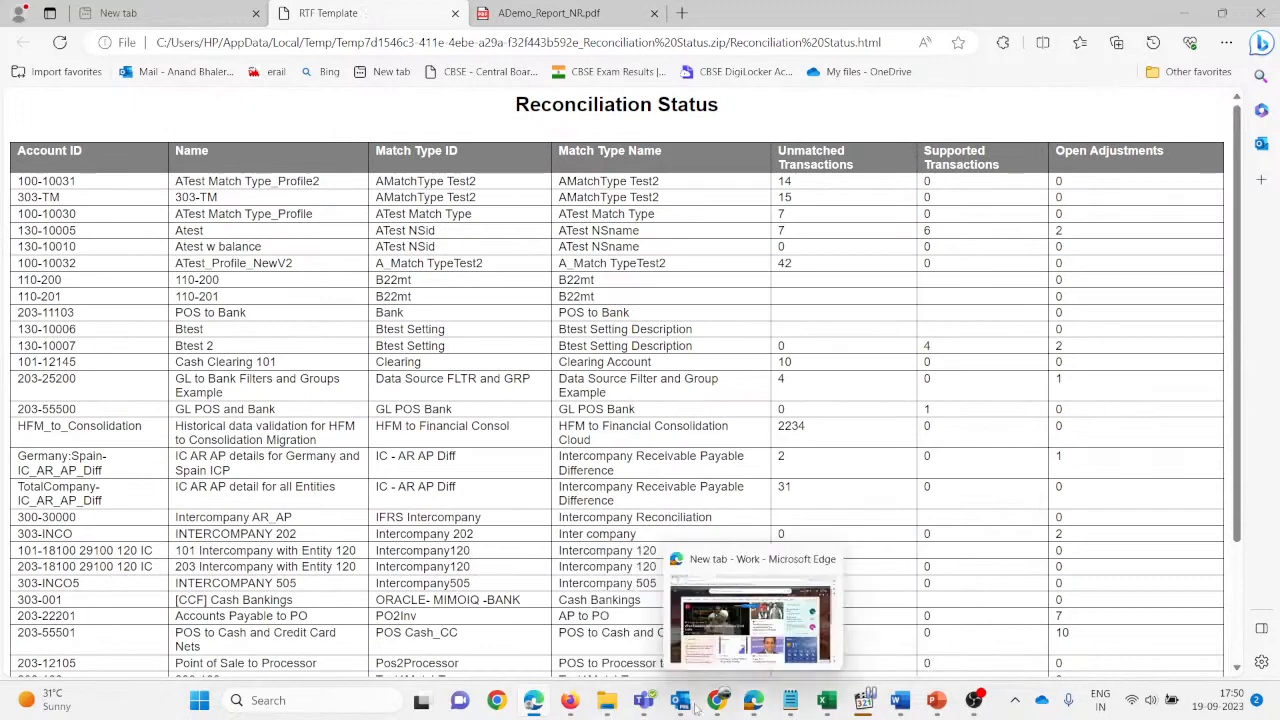
- Return to Account Reconciliation in Firefox and show the ADataSource_RG group among the Transaction Matching reports
mouse_move(566, 700)
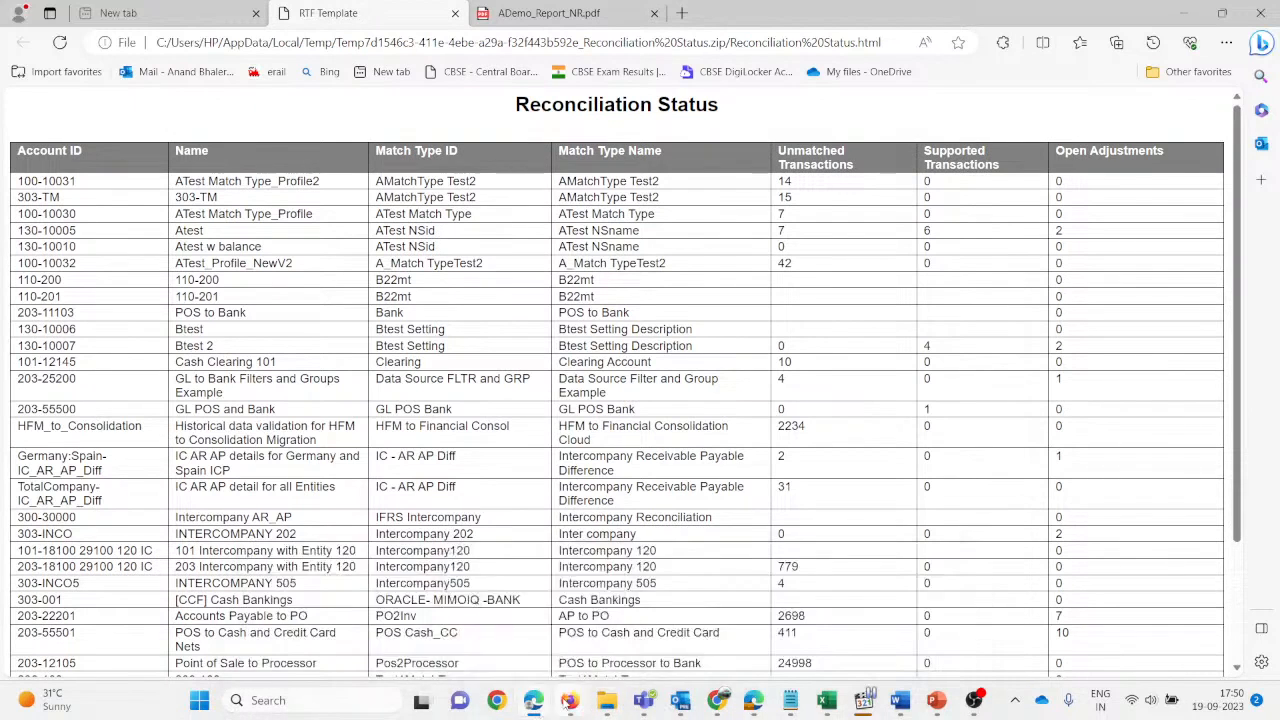
click(480, 625)
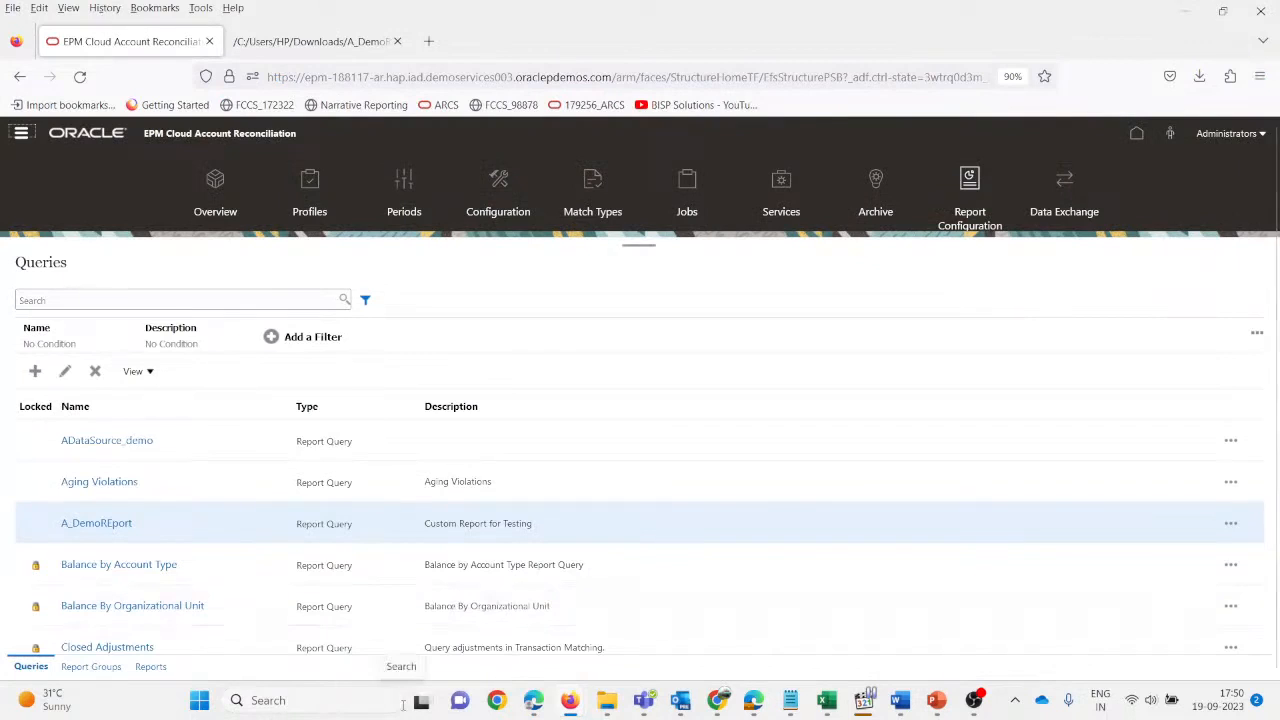
click(21, 135)
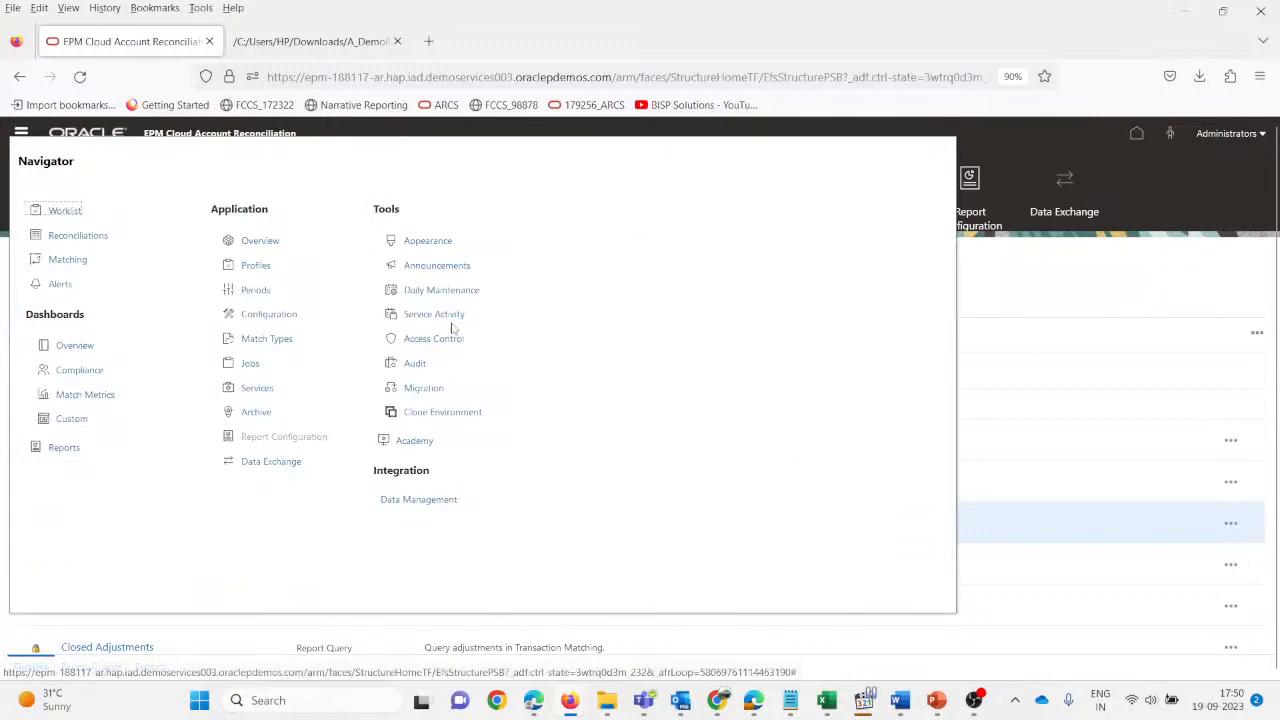
click(63, 449)
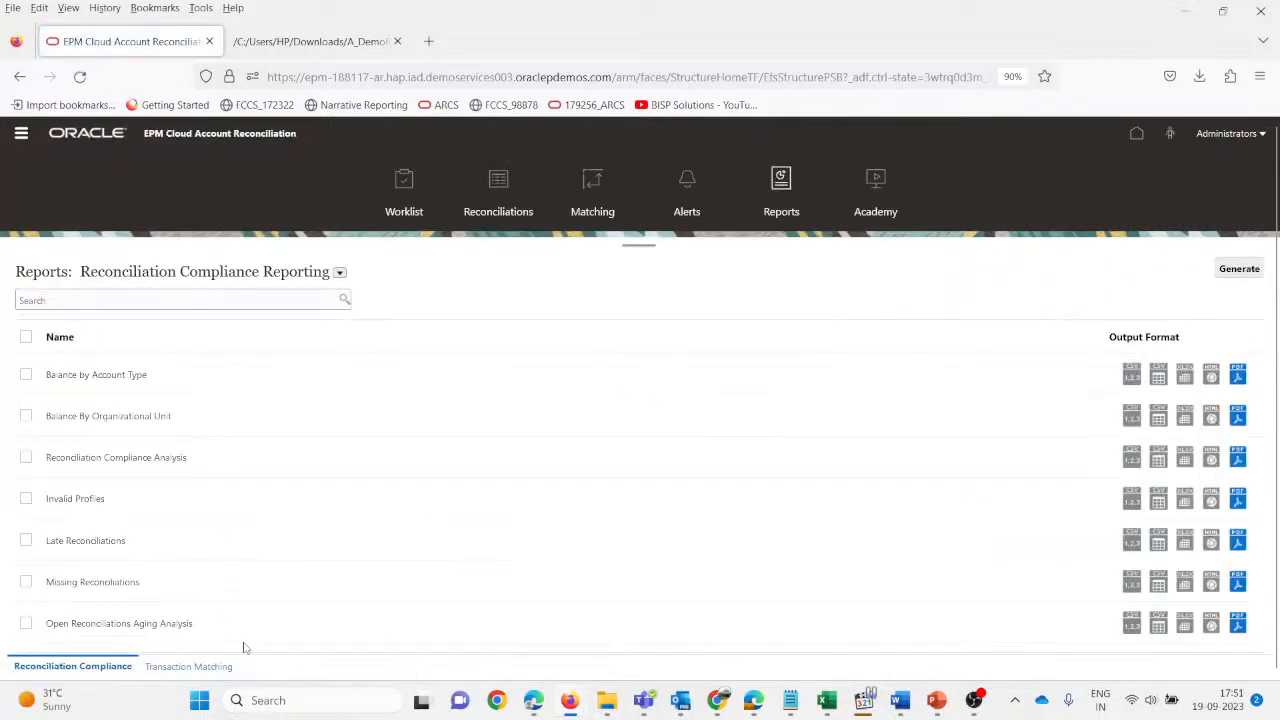
click(185, 668)
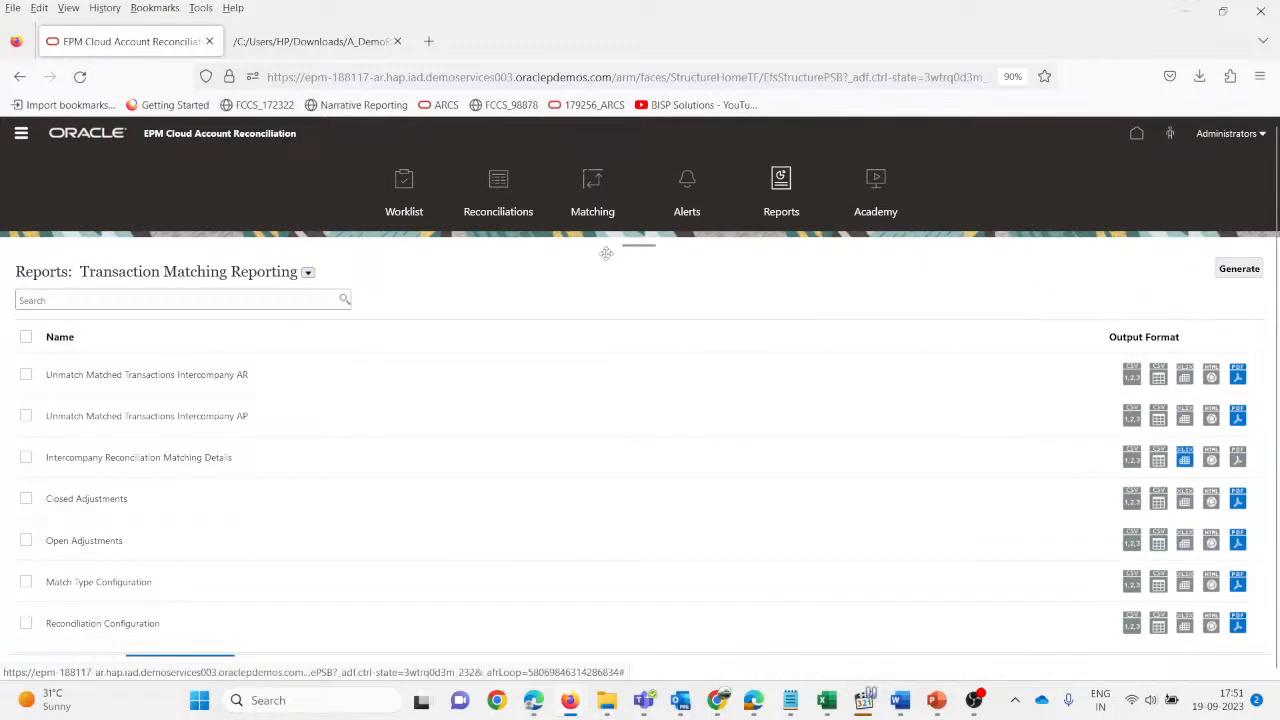
click(308, 273)
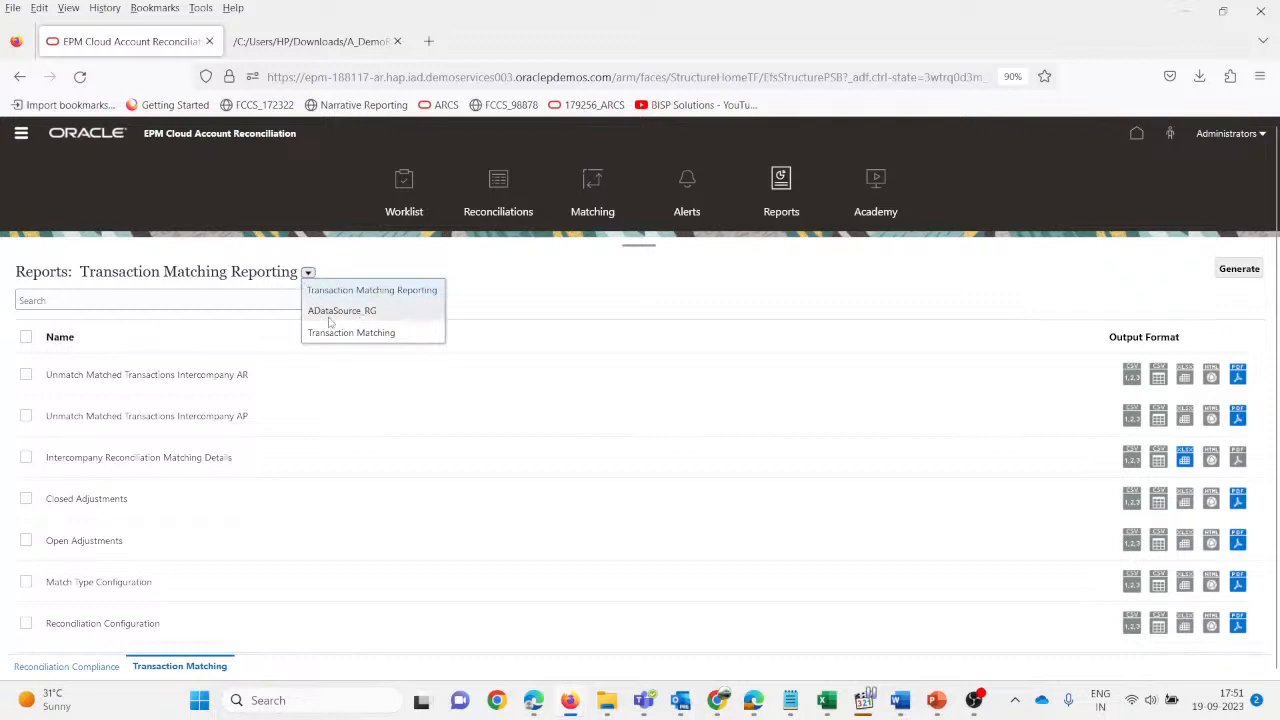
click(340, 311)
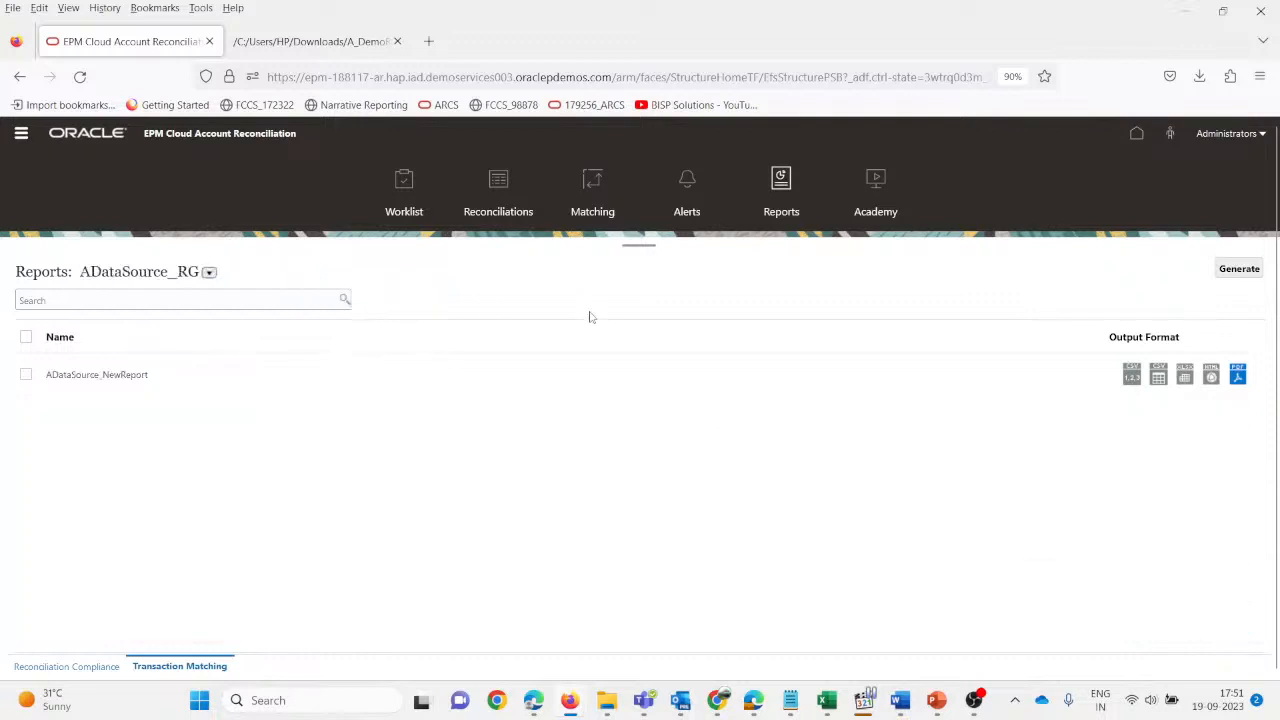
- Try to generate ADataSource_NewReport with the Match id AP to PO (PO2Inv), and close the Generate Report dialog
click(25, 375)
click(1237, 270)
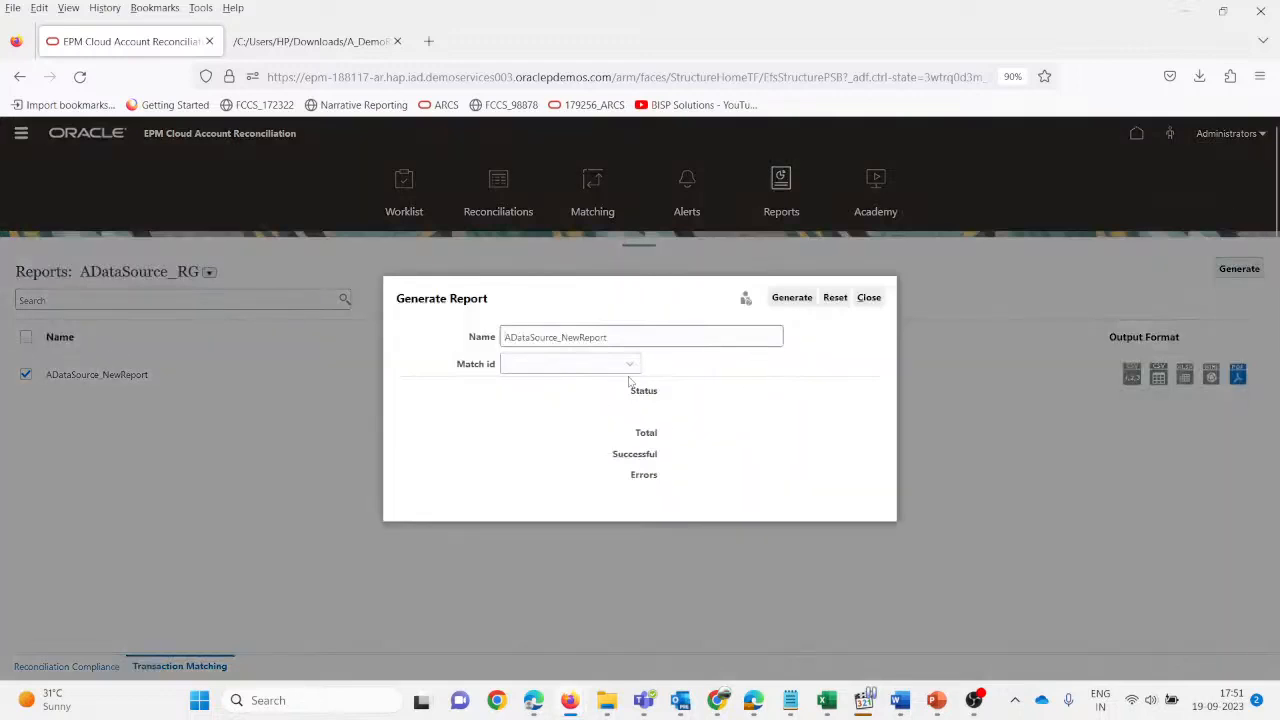
click(630, 366)
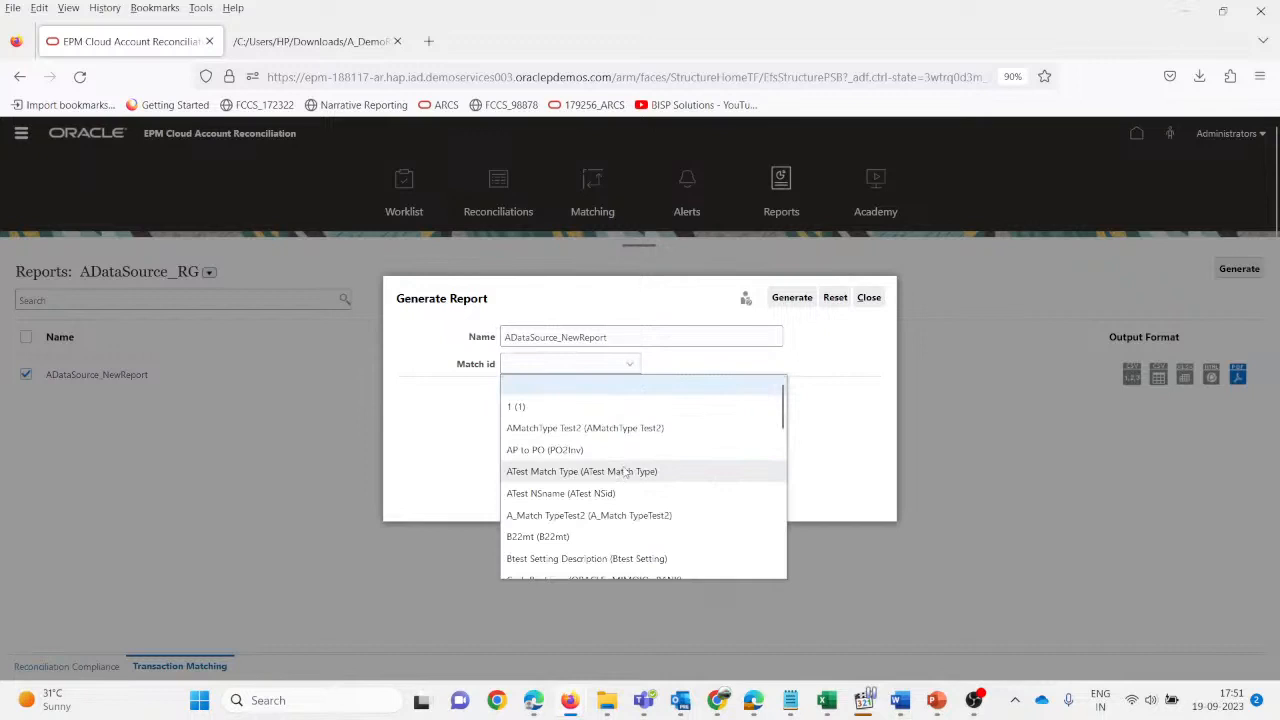
scroll(626, 473, down, 3)
scroll(626, 470, down, 3)
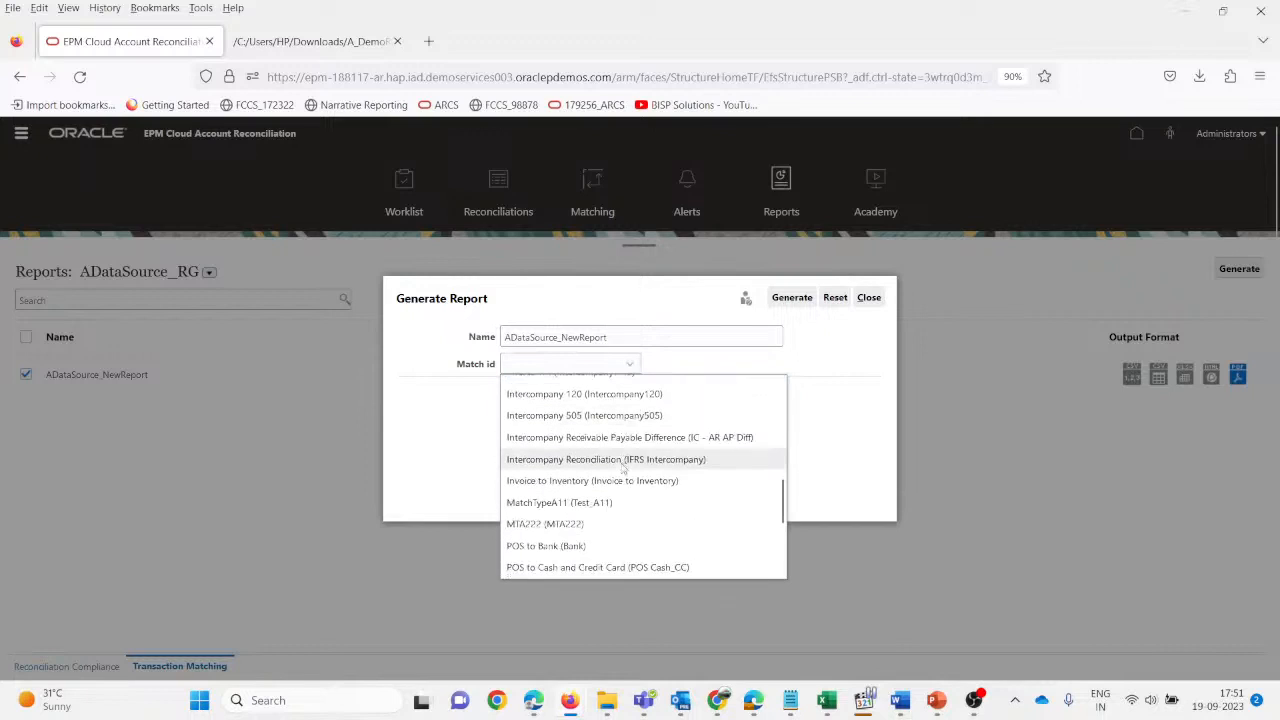
scroll(630, 518, up, 3)
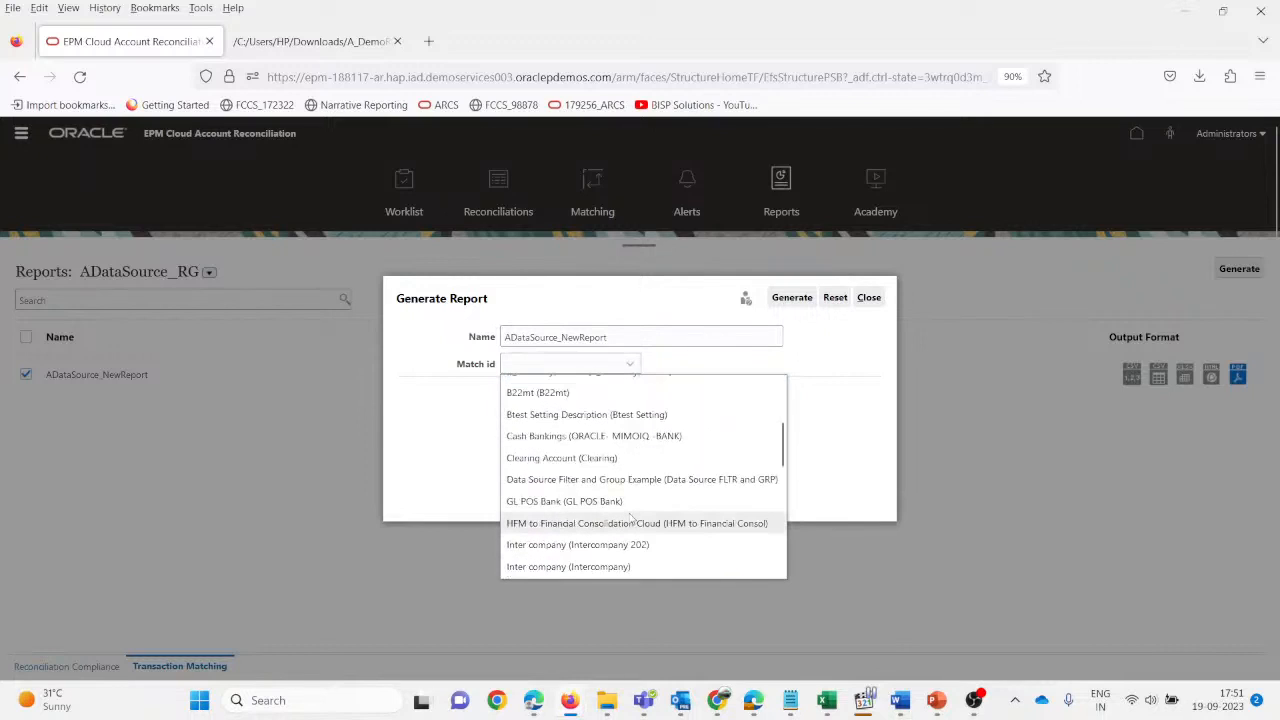
scroll(640, 520, up, 2)
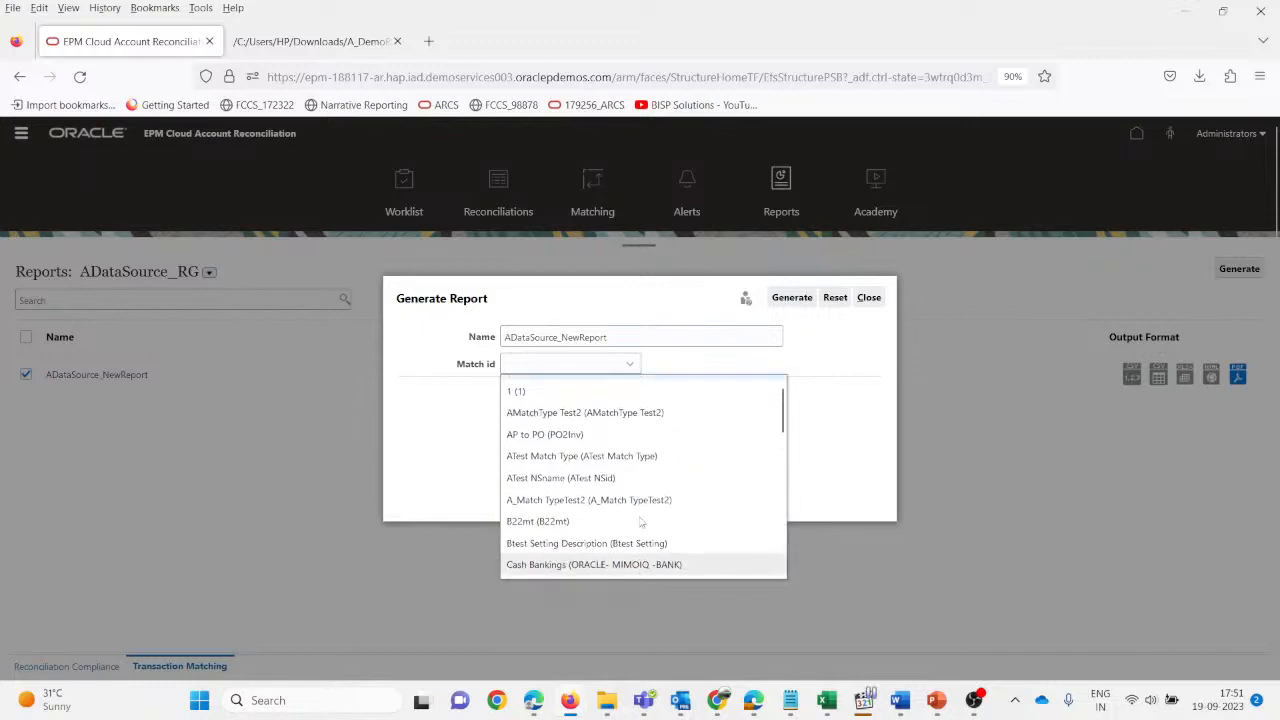
scroll(641, 517, down, 1)
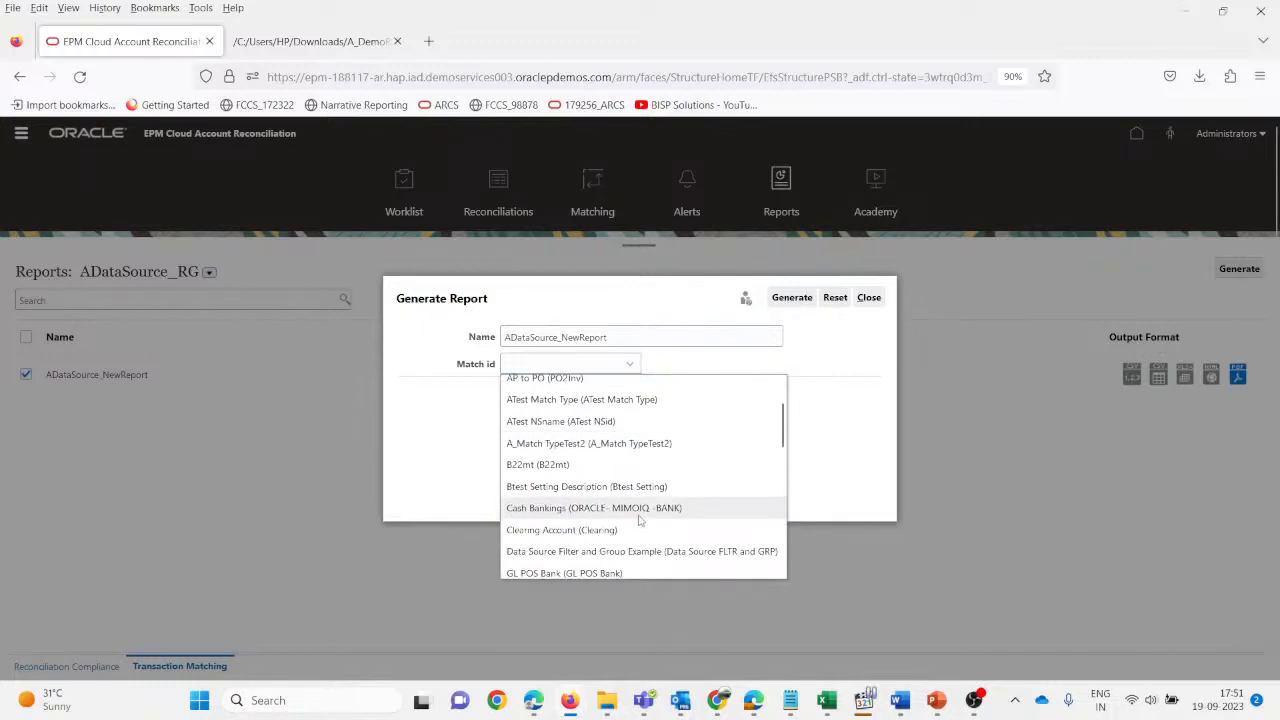
scroll(641, 520, down, 1)
scroll(641, 520, down, 2)
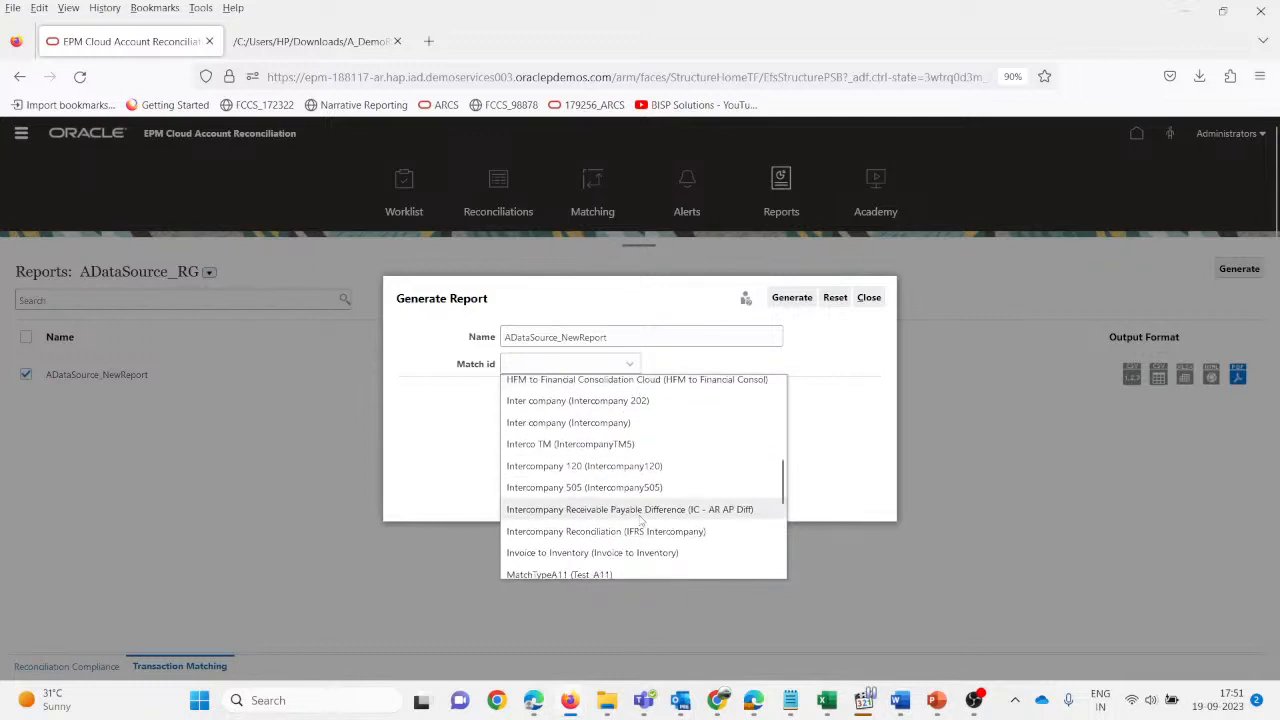
scroll(641, 520, down, 3)
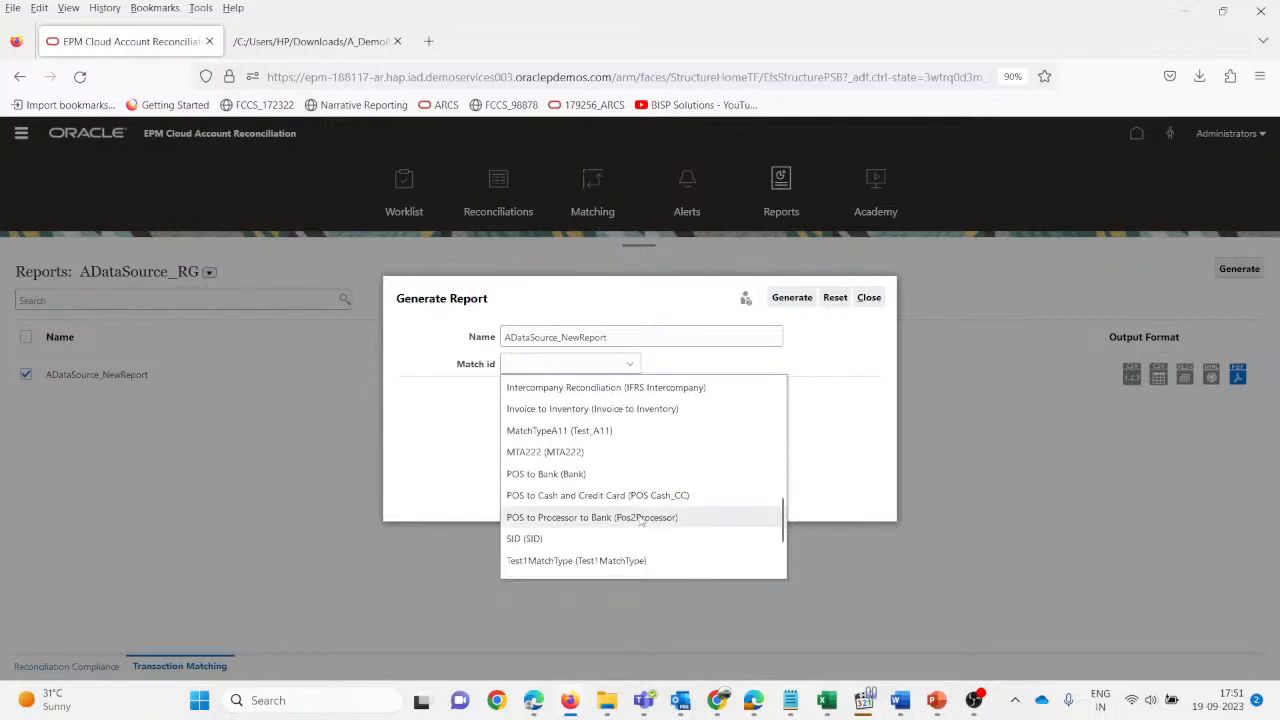
scroll(641, 520, down, 2)
scroll(641, 520, up, 8)
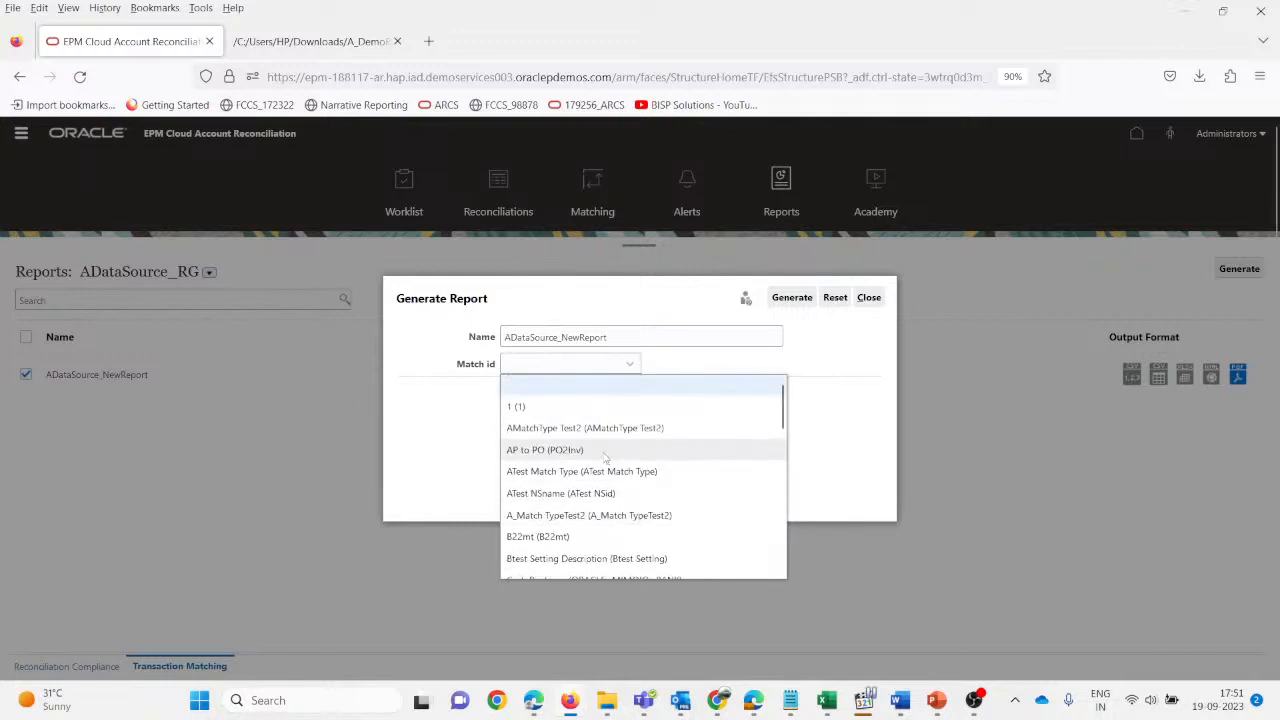
click(605, 457)
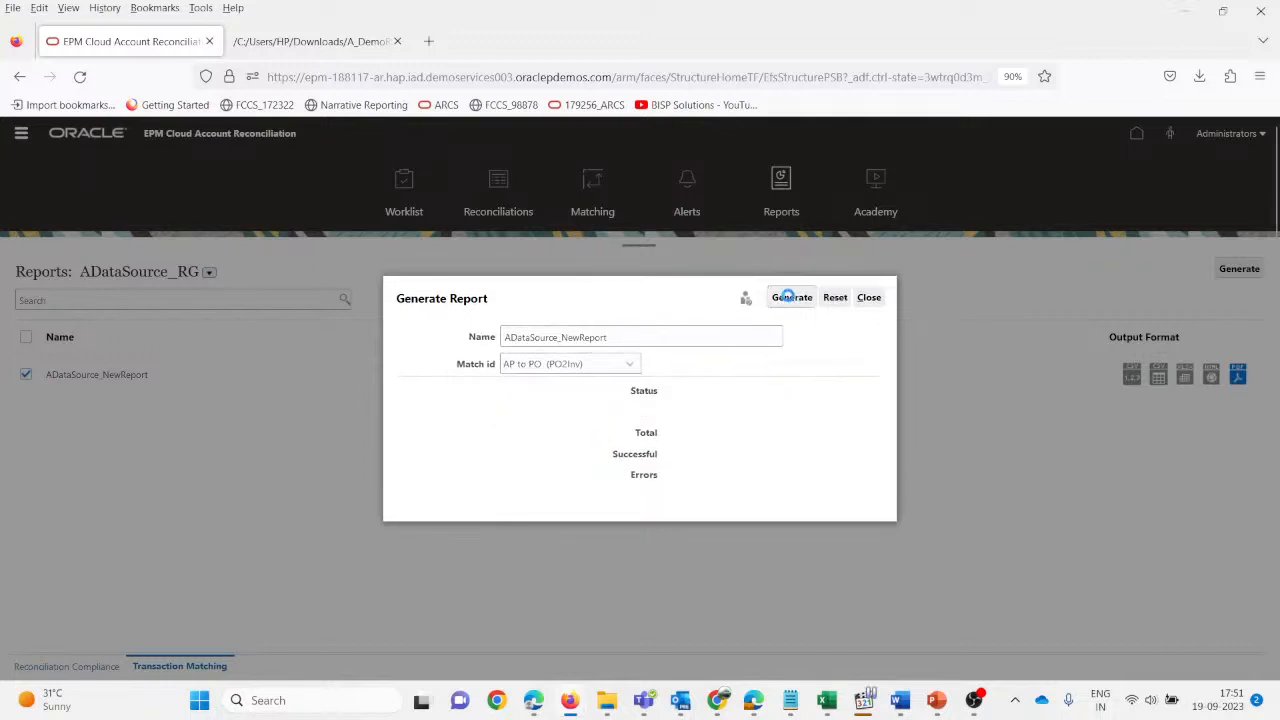
click(790, 299)
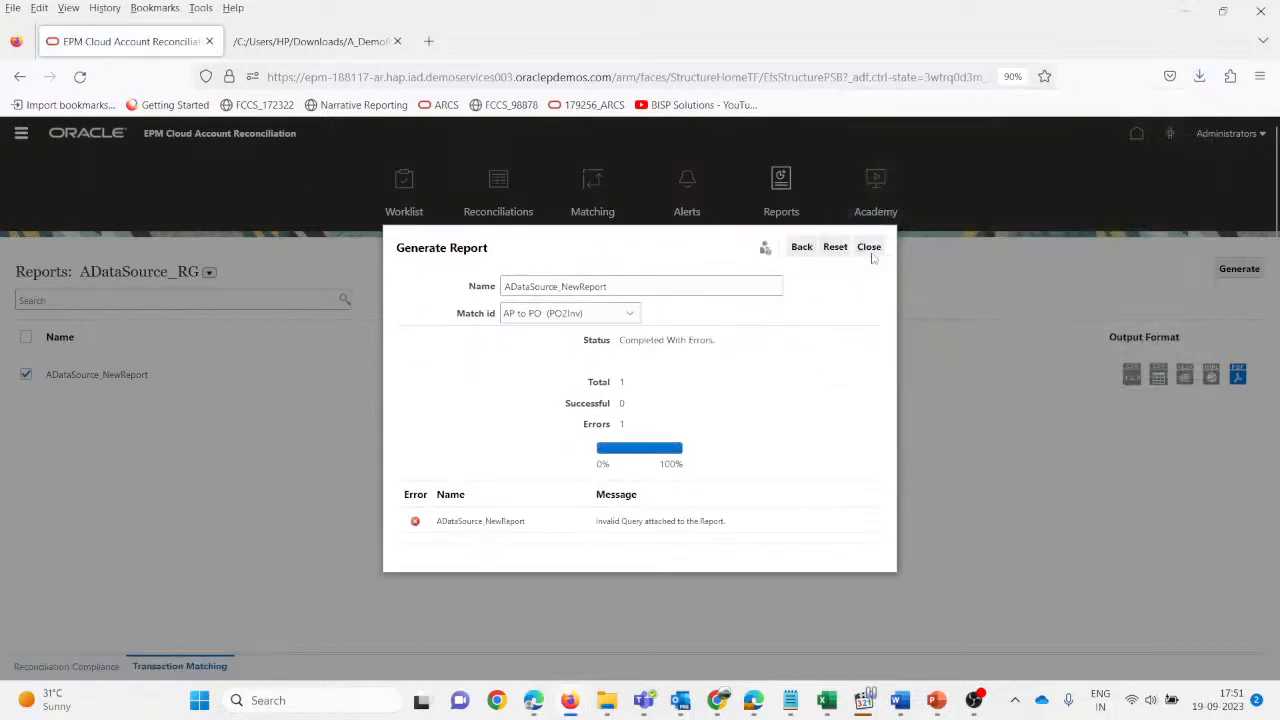
click(812, 250)
- Check which report groups are offered for Transaction Matching and for Reconciliation Compliance reports, keeping Reconciliation Compliance Reporting selected
click(209, 272)
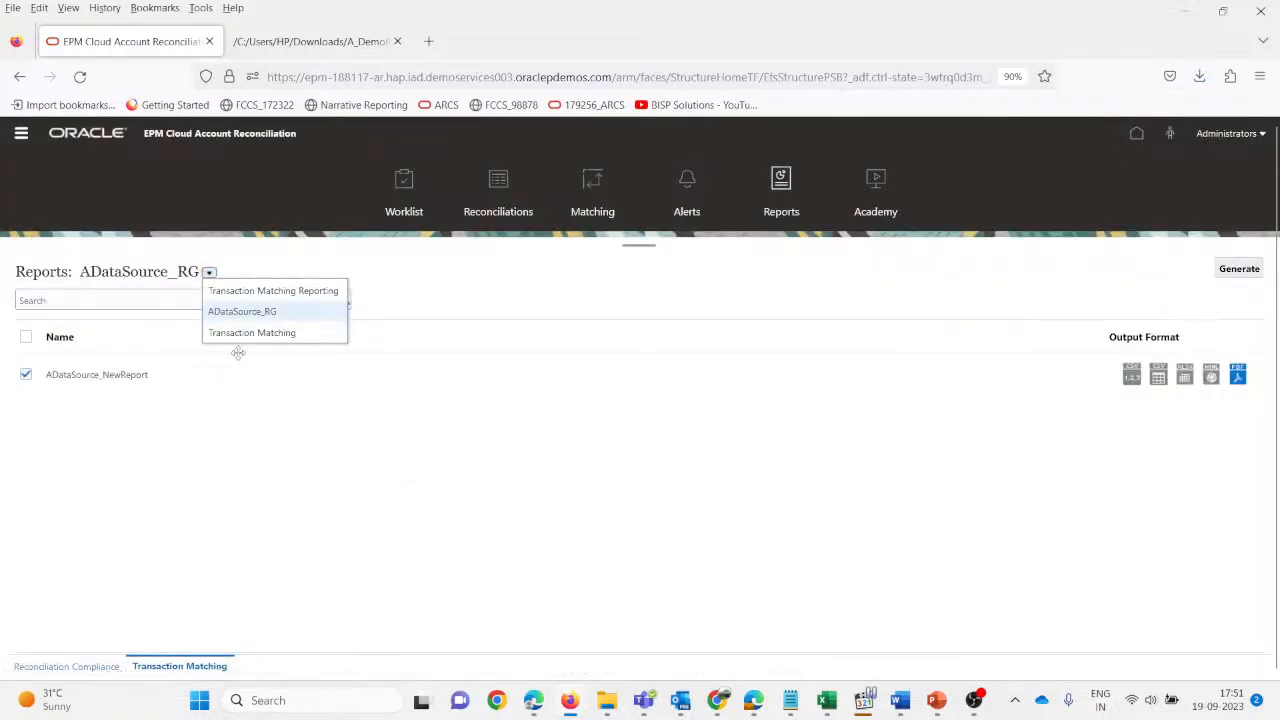
click(66, 666)
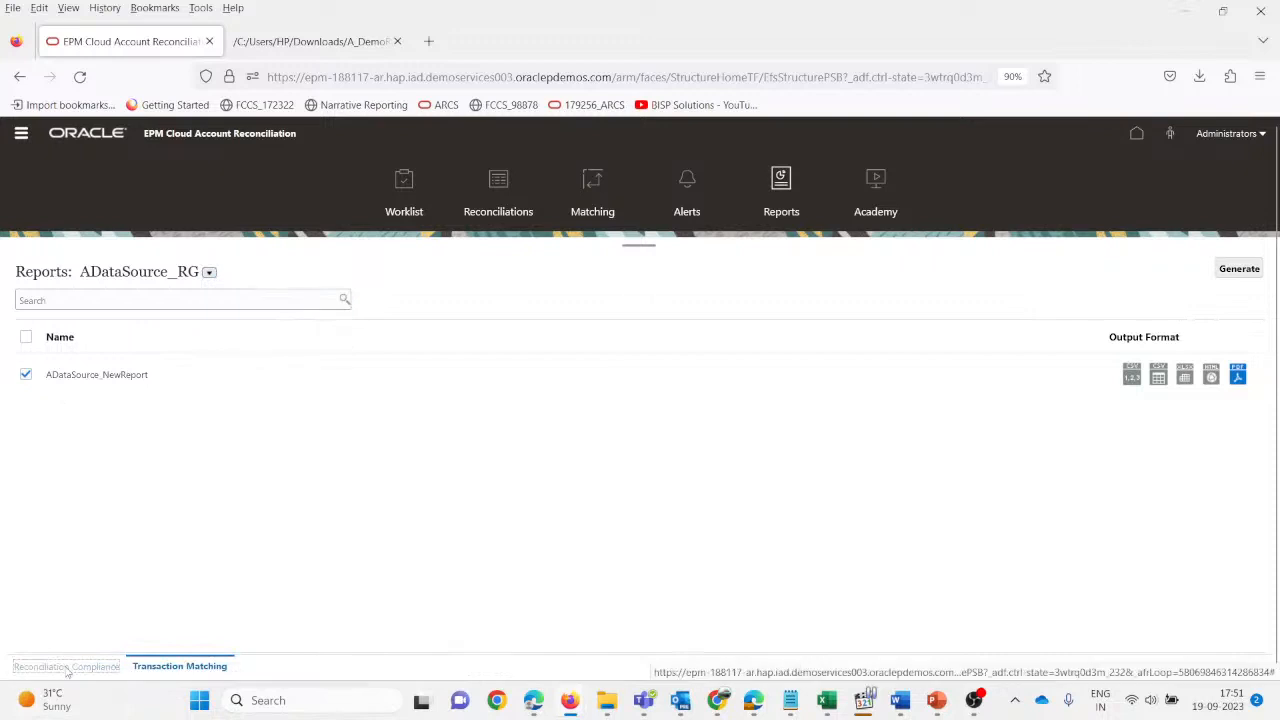
click(339, 273)
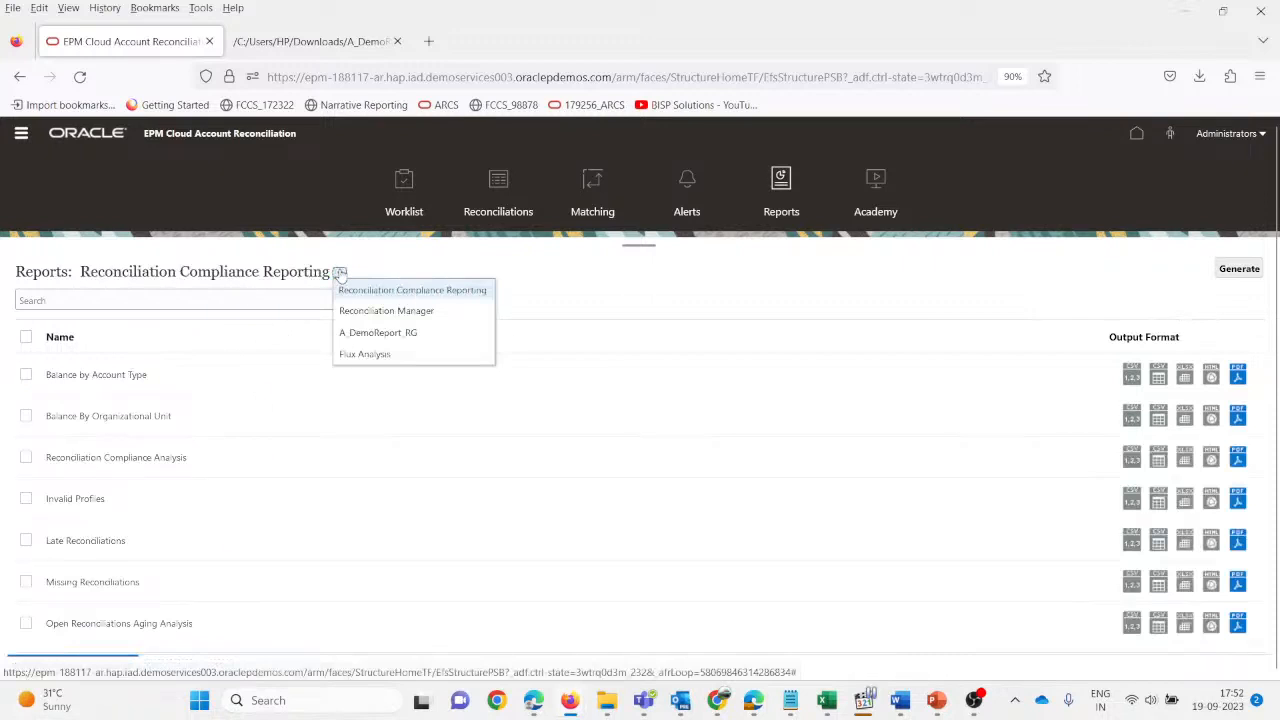
click(637, 313)
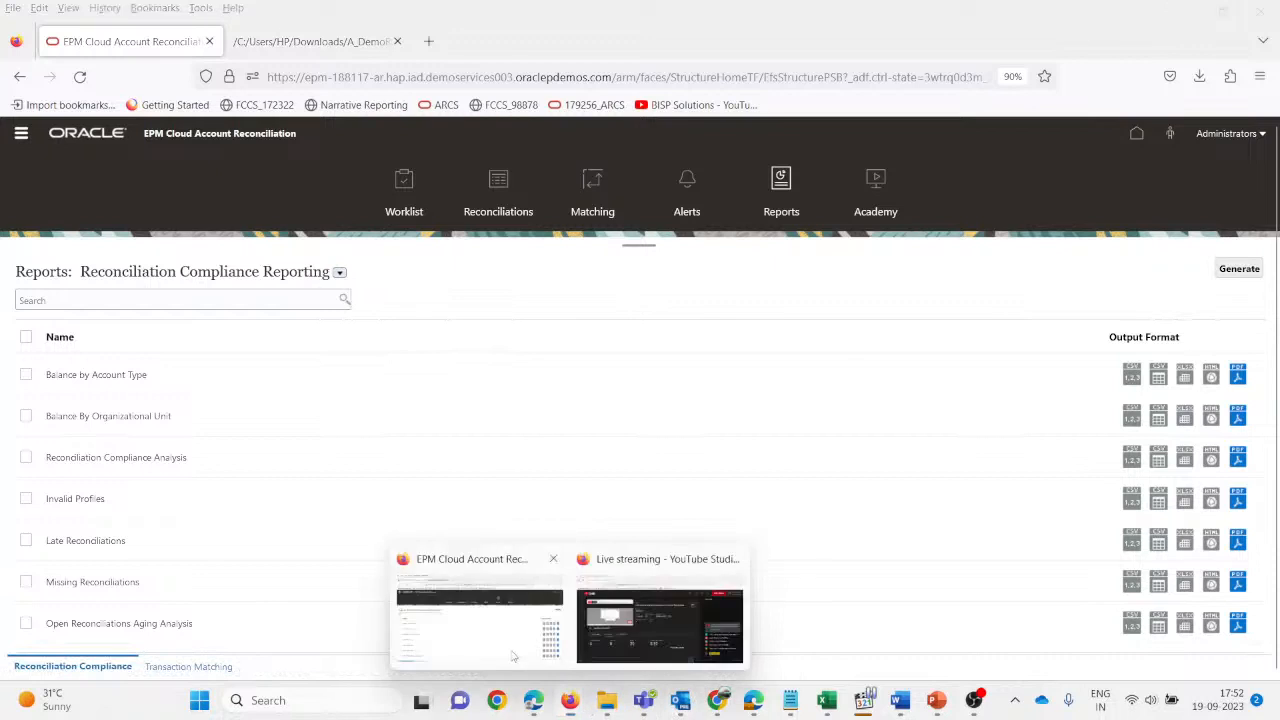
- Return to the Account Reconciliation home page, switch to the BISP Solutions slide show in PowerPoint, and advance to the Thank You slide
click(1138, 136)
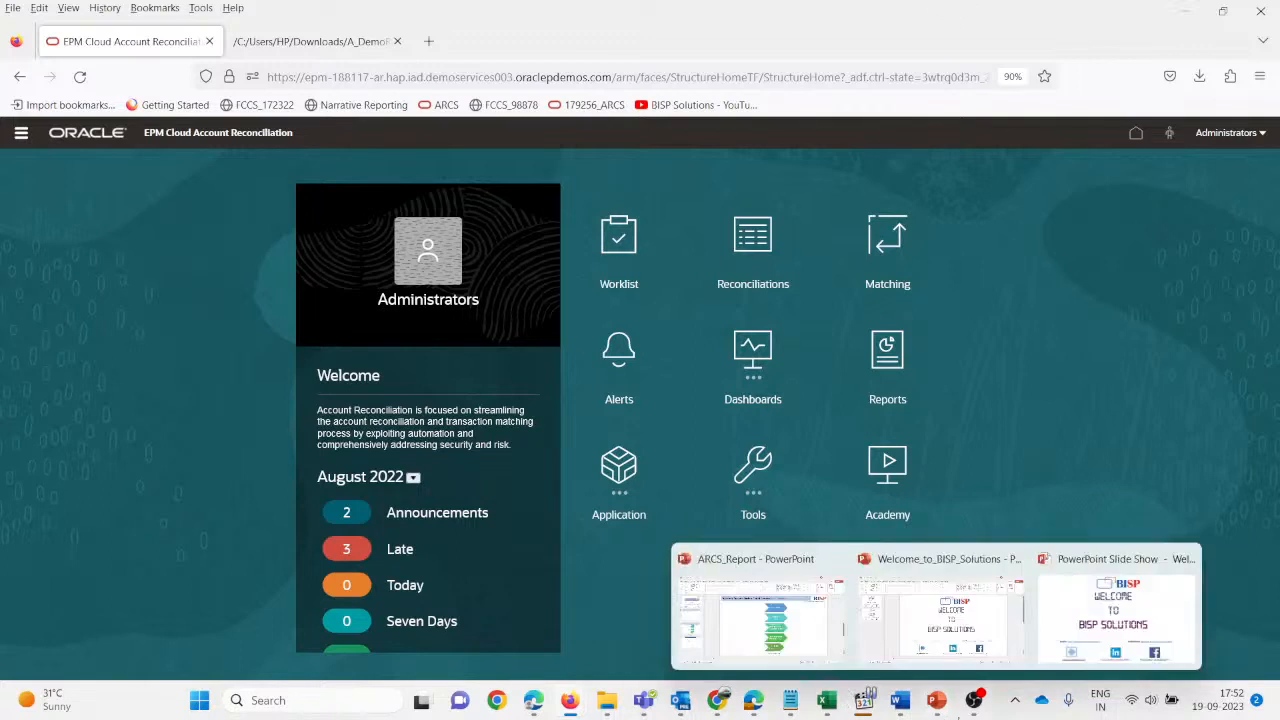
mouse_move(946, 712)
click(1110, 613)
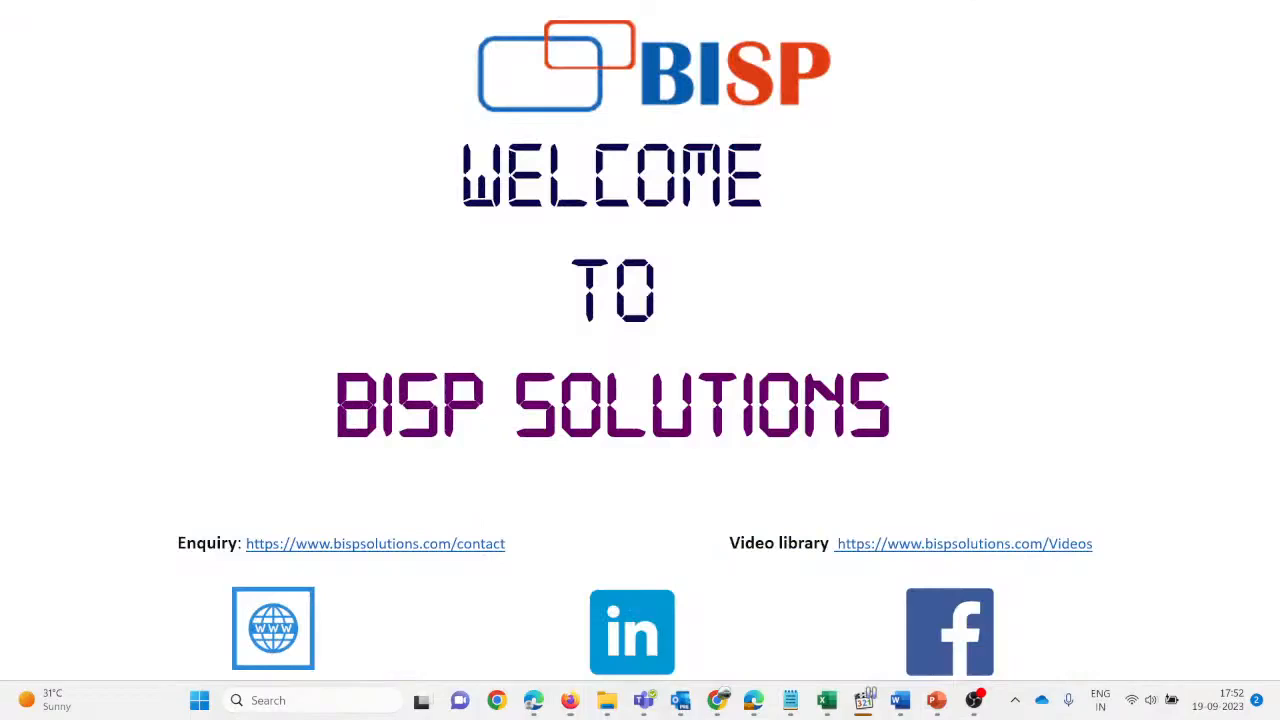
click(838, 514)
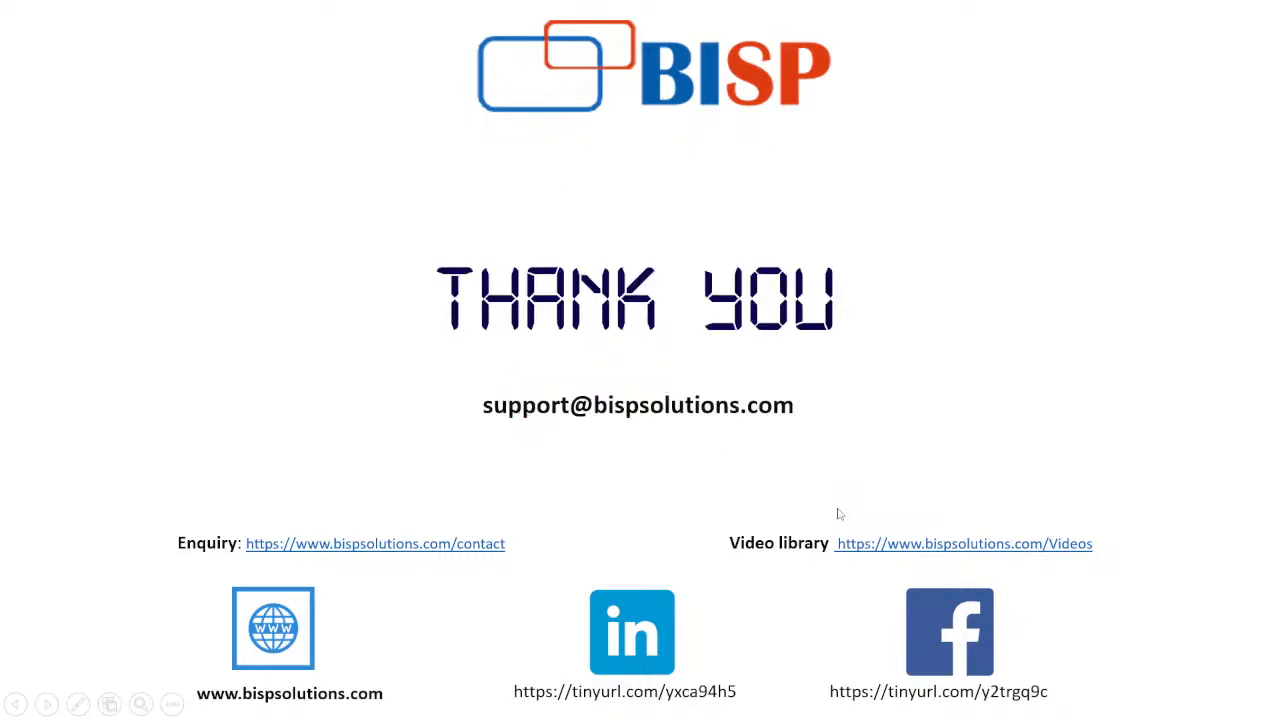